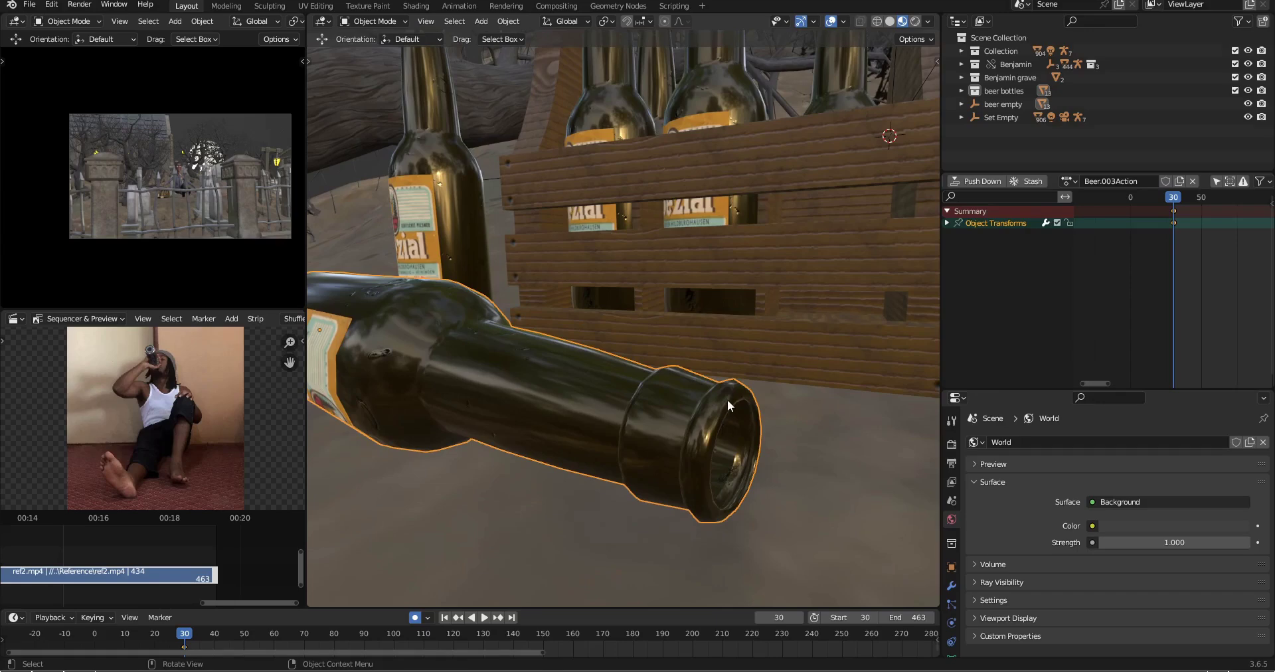
Step: Examine the empty bottle lying on the ground, the capped bottles and the wooden crate from several angles
middle_click_drag(727, 401, 661, 328)
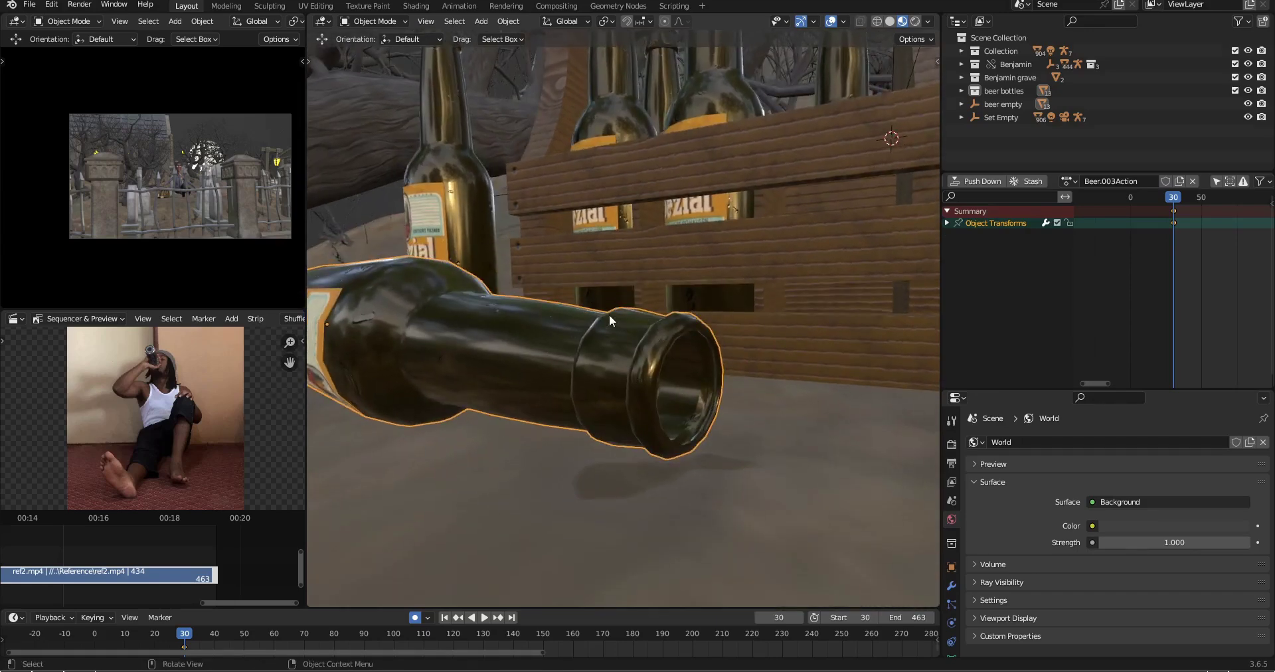
scroll(605, 311, "down", 3)
middle_click_drag(504, 86, 650, 373, "shift")
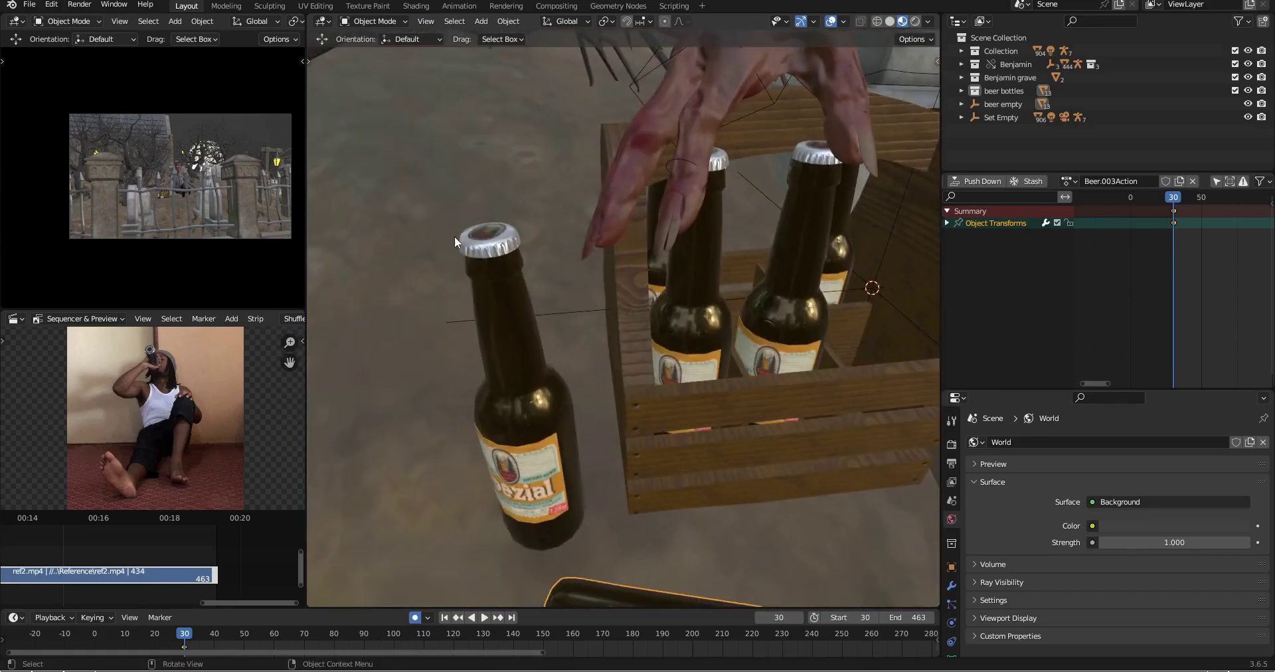
middle_click_drag(563, 249, 653, 307)
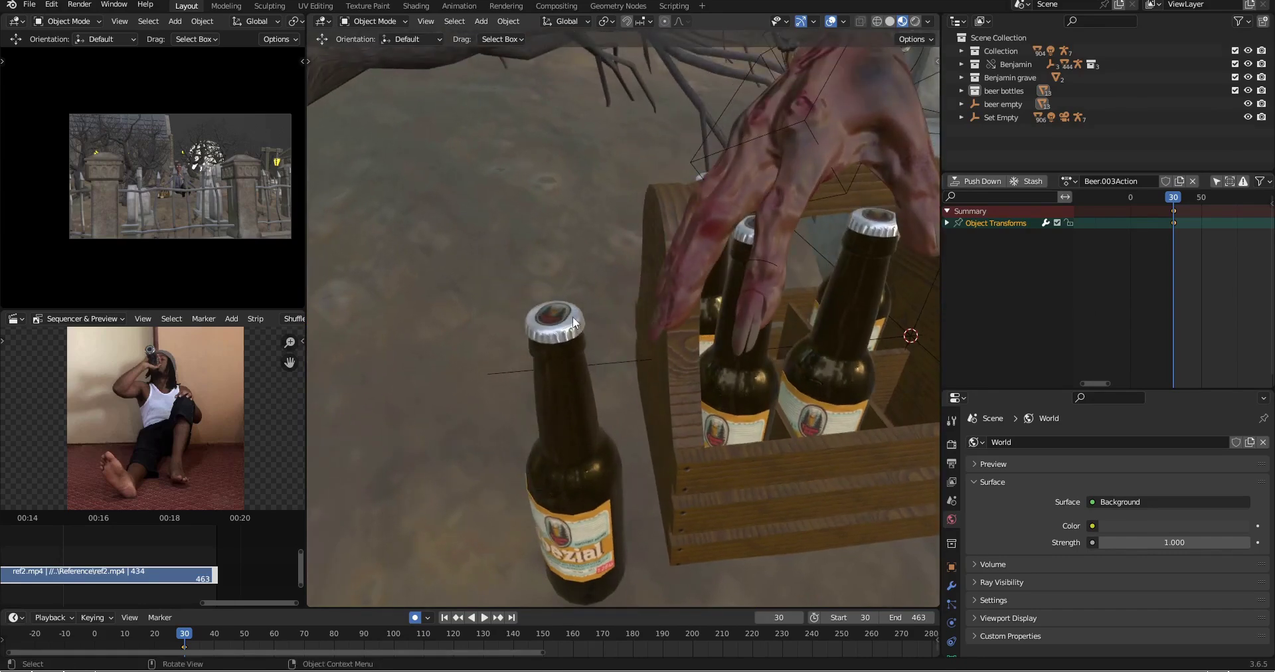
scroll(551, 339, "down", 3)
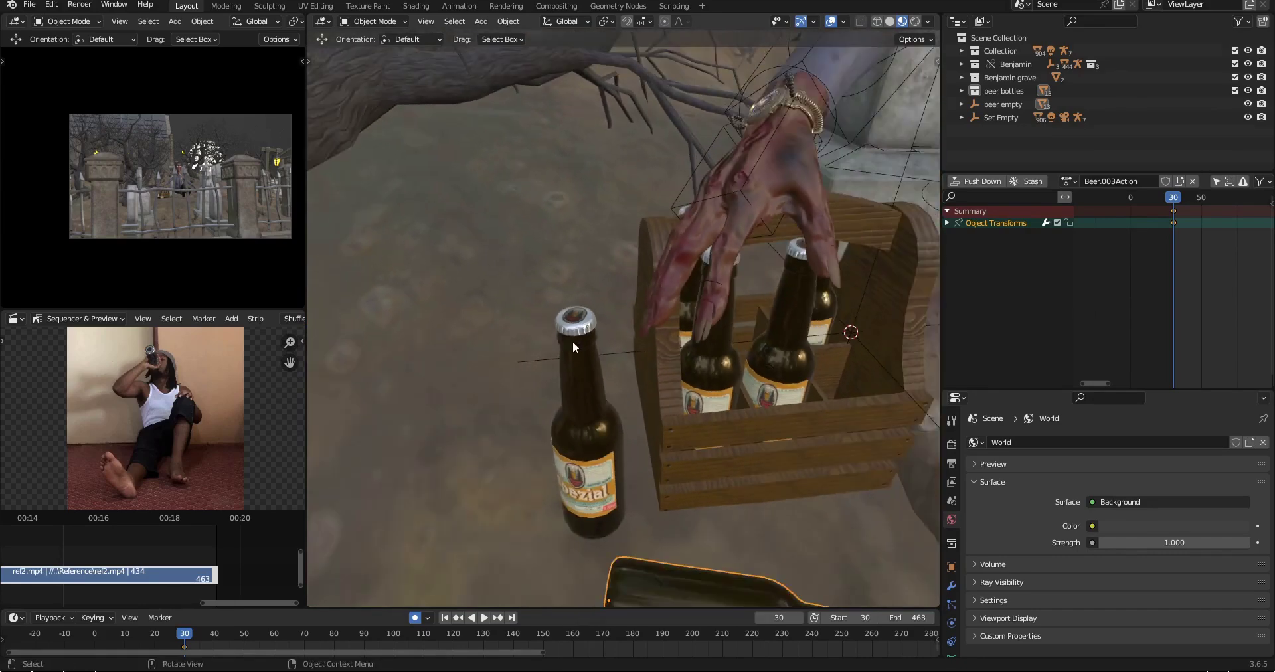
middle_click_drag(593, 332, 585, 315)
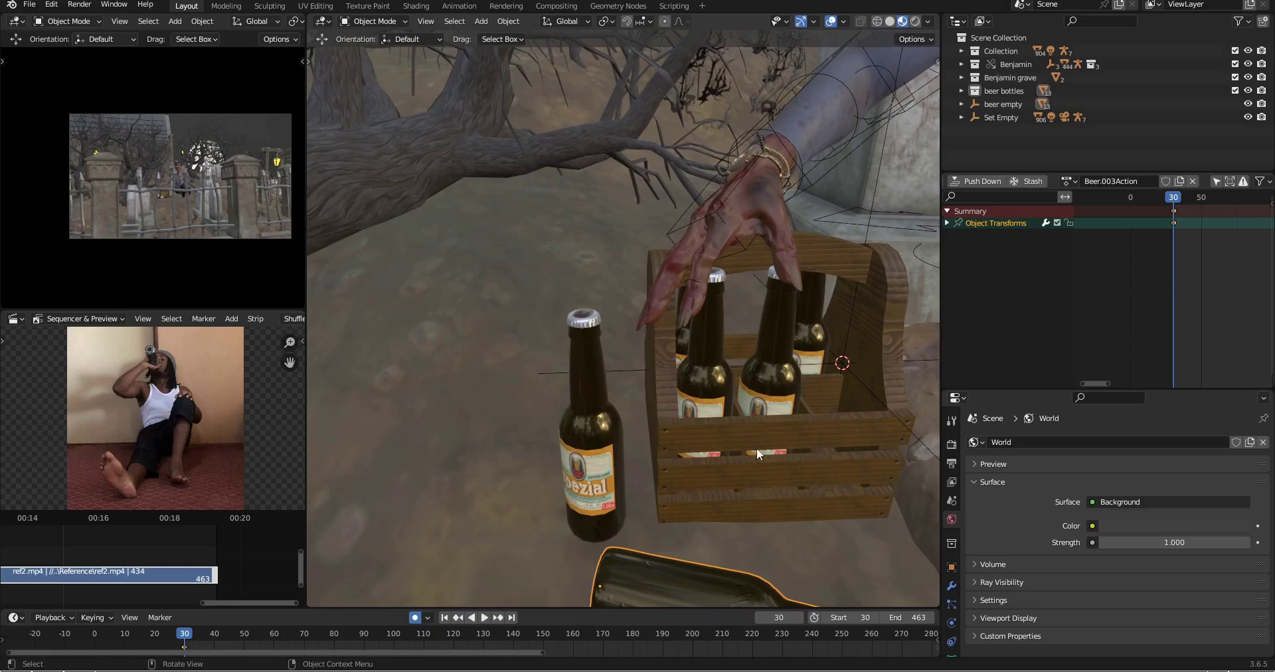
scroll(755, 448, "down", 3)
middle_click_drag(767, 484, 733, 449)
scroll(644, 370, "up", 3)
scroll(666, 401, "down", 3)
scroll(670, 386, "up", 1)
scroll(270, 409, "up", 1)
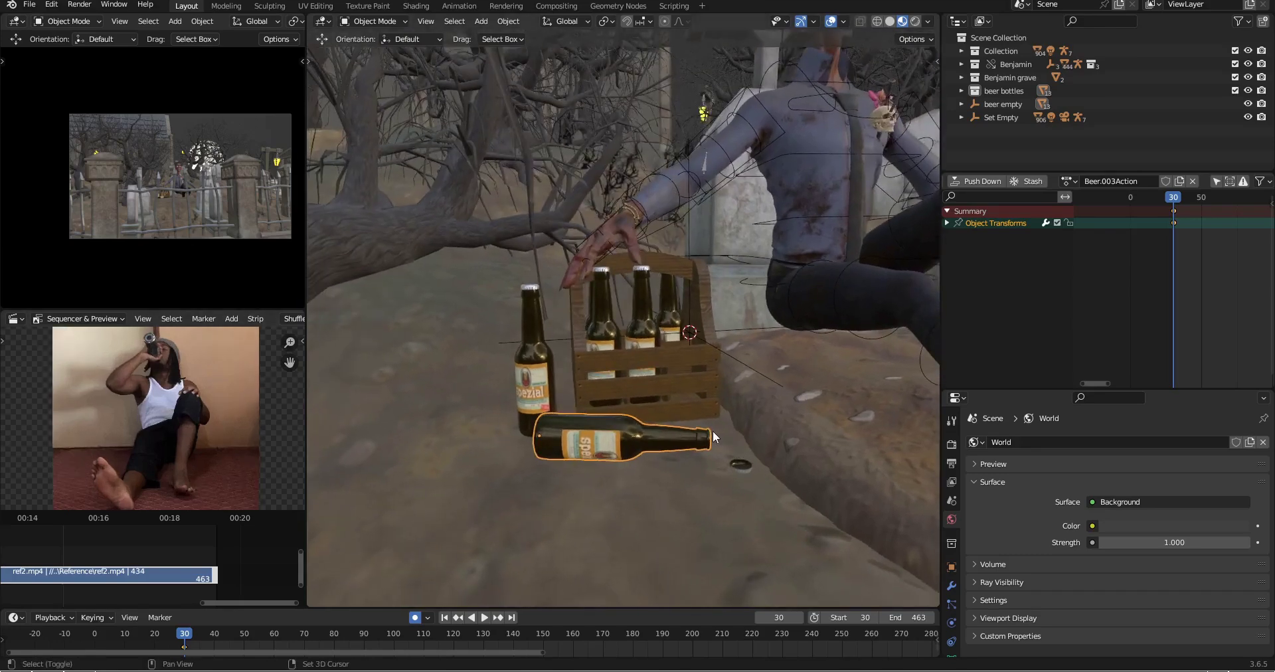
Step: Duplicate the lying empty bottle in place, clear the copy's rotation and rotate it 90° about the global X axis
key("shift+d")
right_click(762, 431)
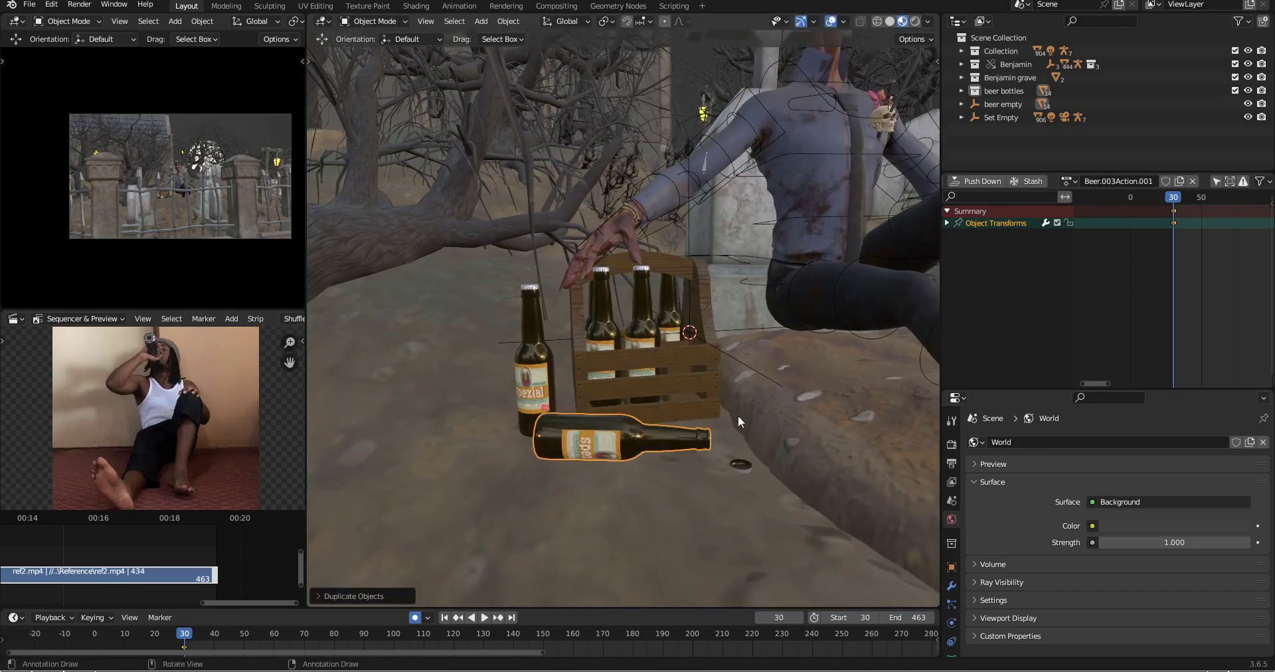
key("alt+r")
middle_click_drag(668, 417, 721, 425)
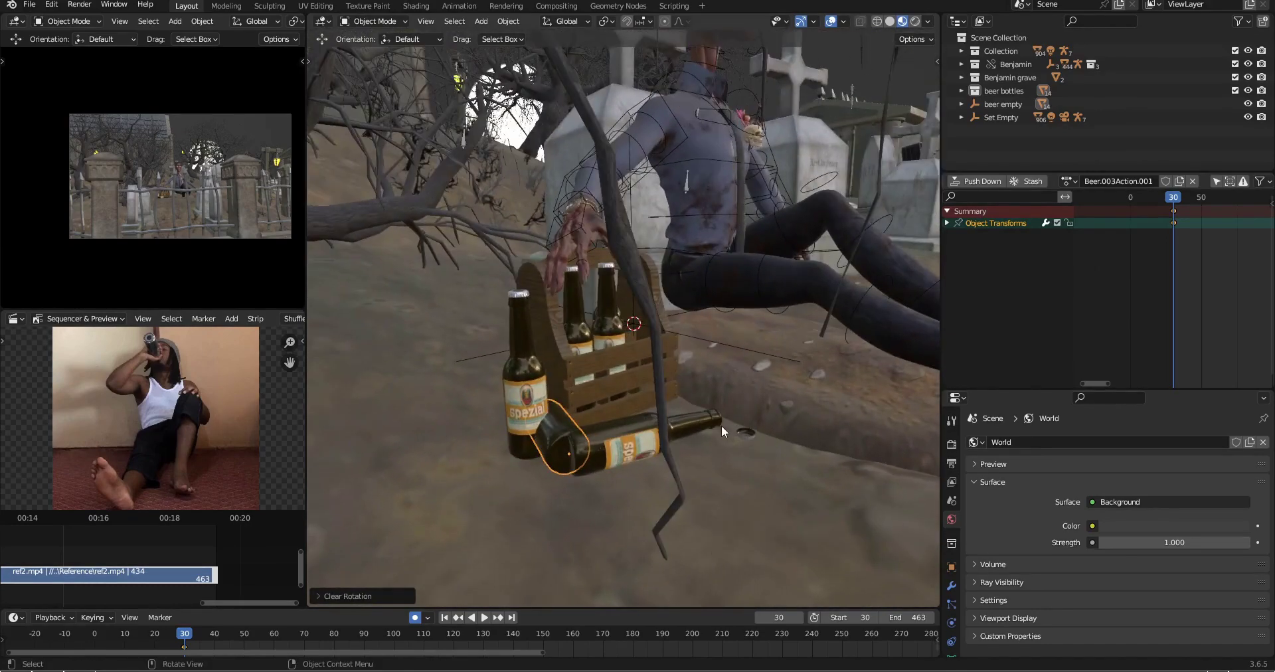
key("r")
key("x")
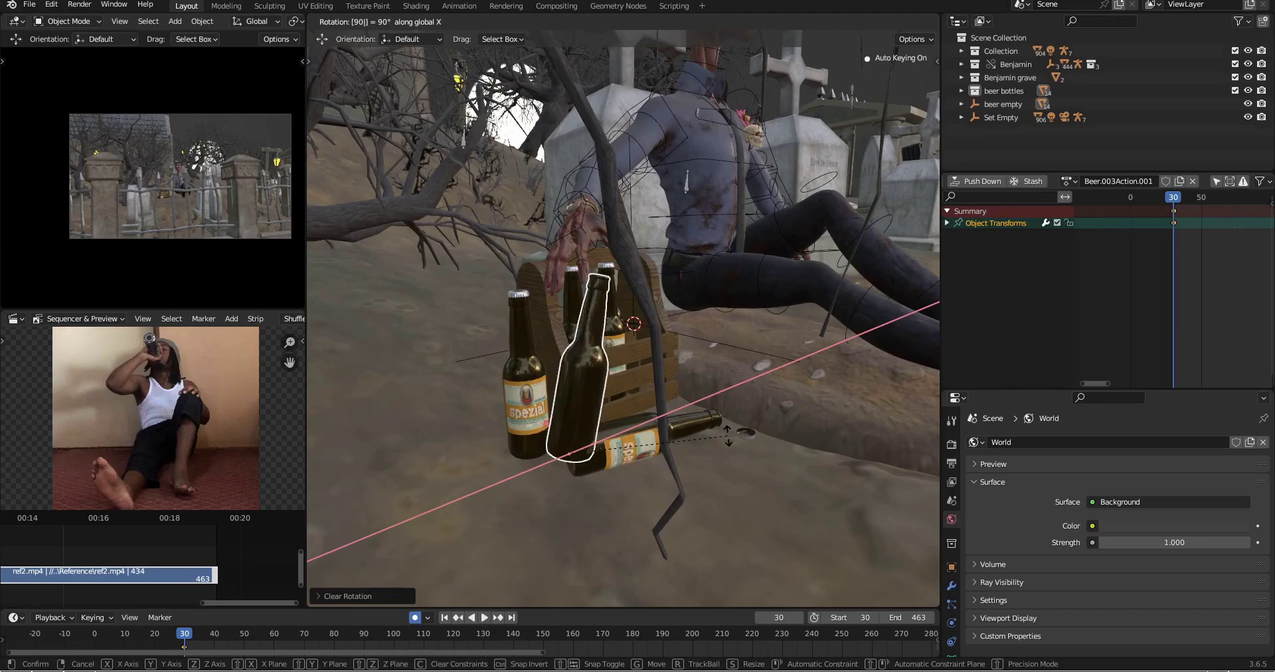
key("Return")
Step: Rotate the duplicated bottle freely in the view so that it stands upright beside the crate
middle_click_drag(728, 435, 653, 381)
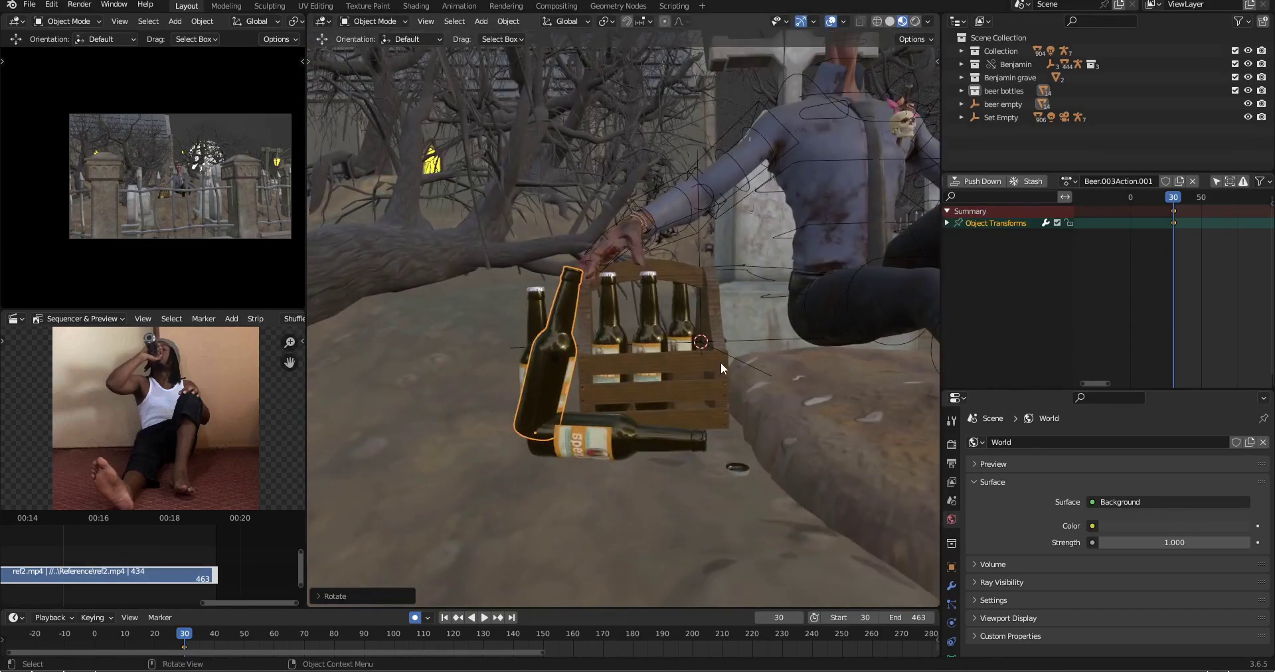
key("r")
left_click(696, 338)
middle_click_drag(696, 338, 649, 353)
scroll(649, 353, "up", 1)
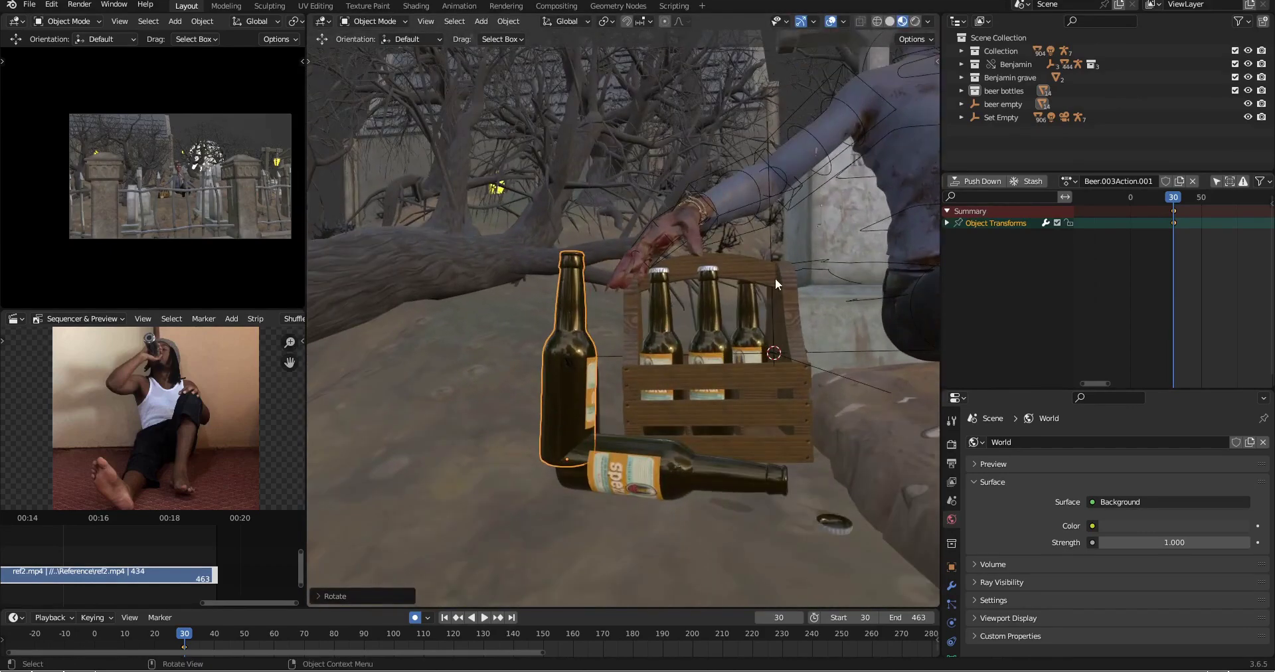
Step: Set the duplicated bottle's X rotation to 90°, then try changing its Y rotation and undo that change
key("n")
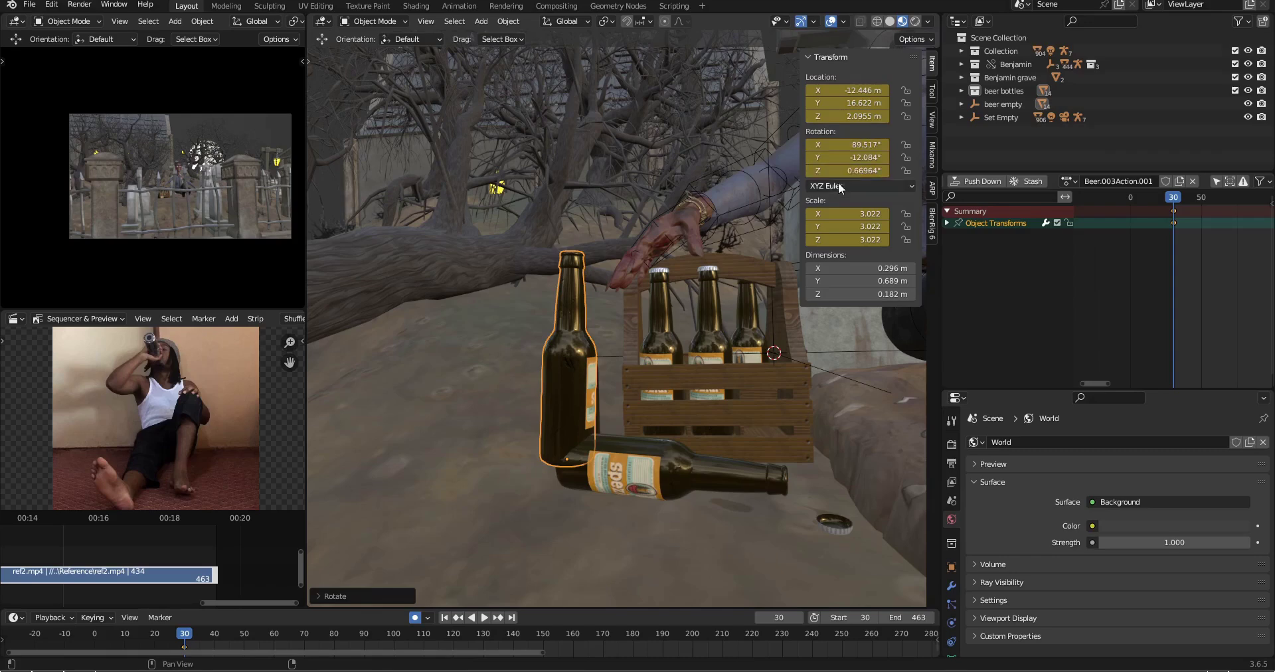
key("n")
key("n")
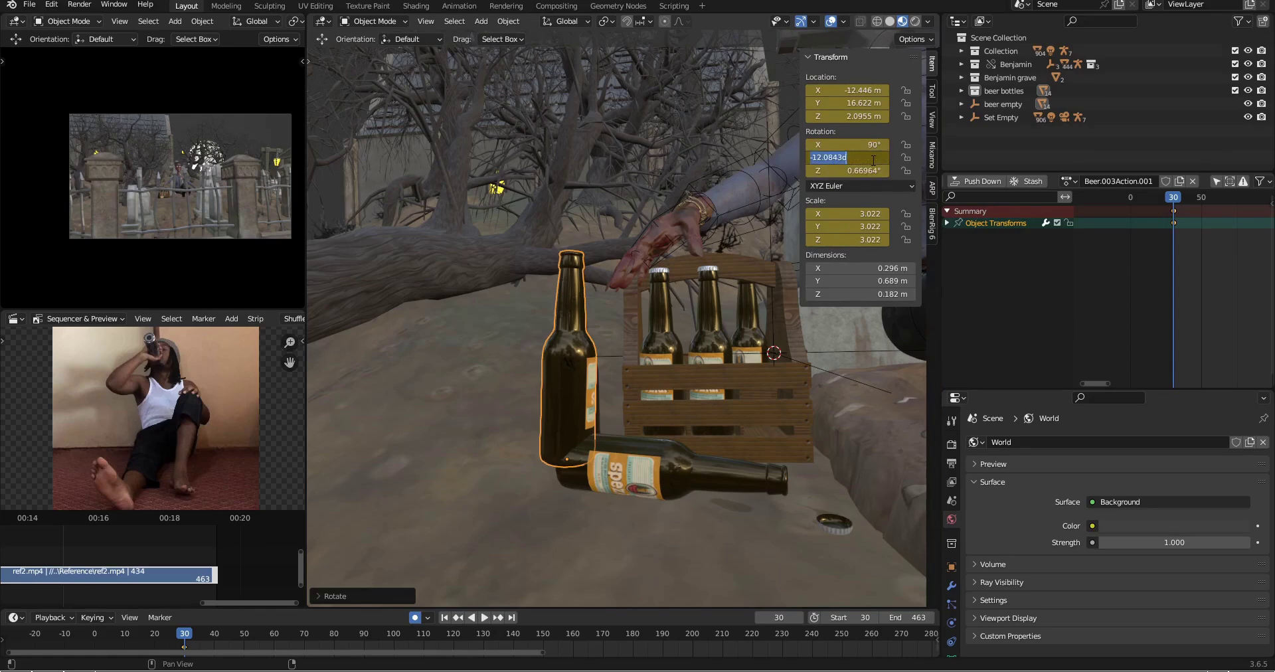
key("Return")
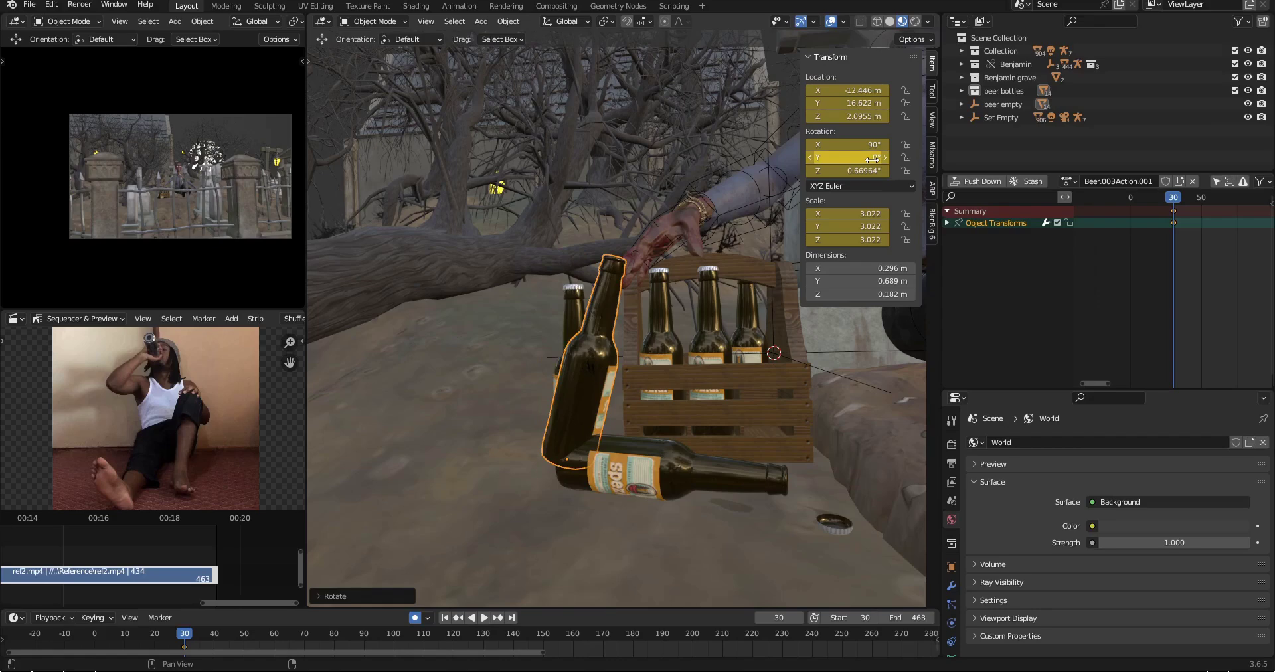
key("ctrl+z")
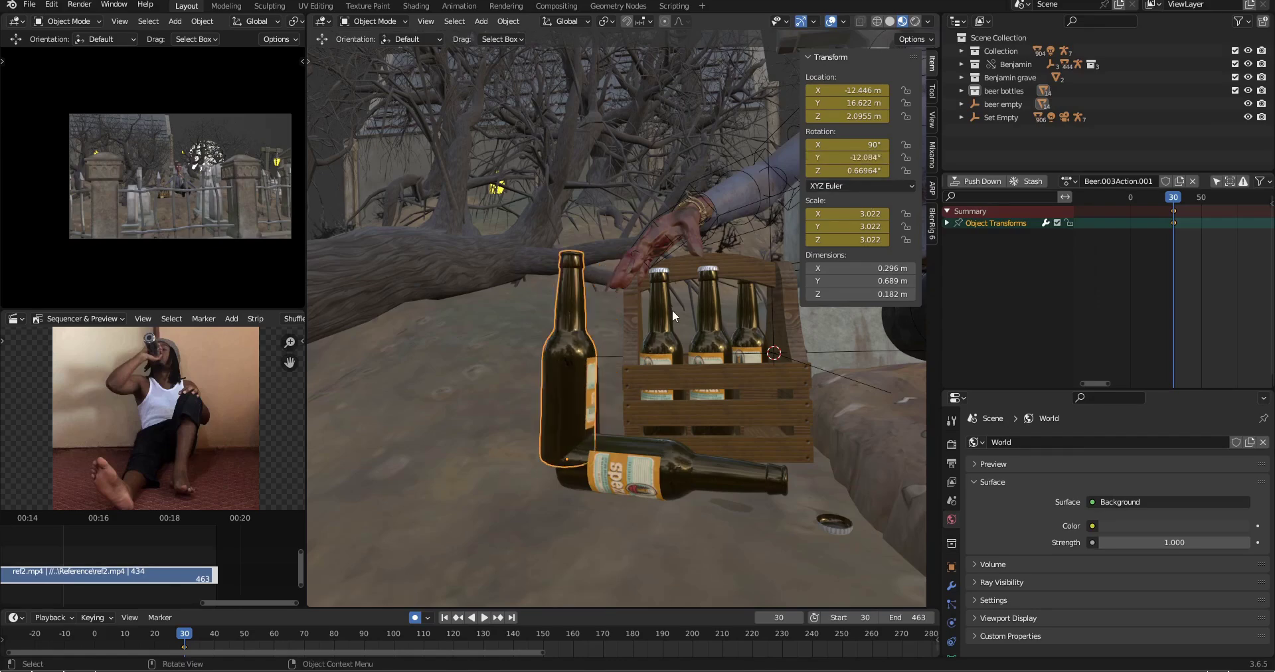
key("n")
Step: Move the upright bottle in front of the crate and raise it about 0.22 m along the global Z axis
scroll(646, 331, "down", 3)
middle_click_drag(647, 330, 548, 389)
scroll(619, 341, "up", 2)
scroll(619, 341, "up", 1)
scroll(548, 388, "down", 2)
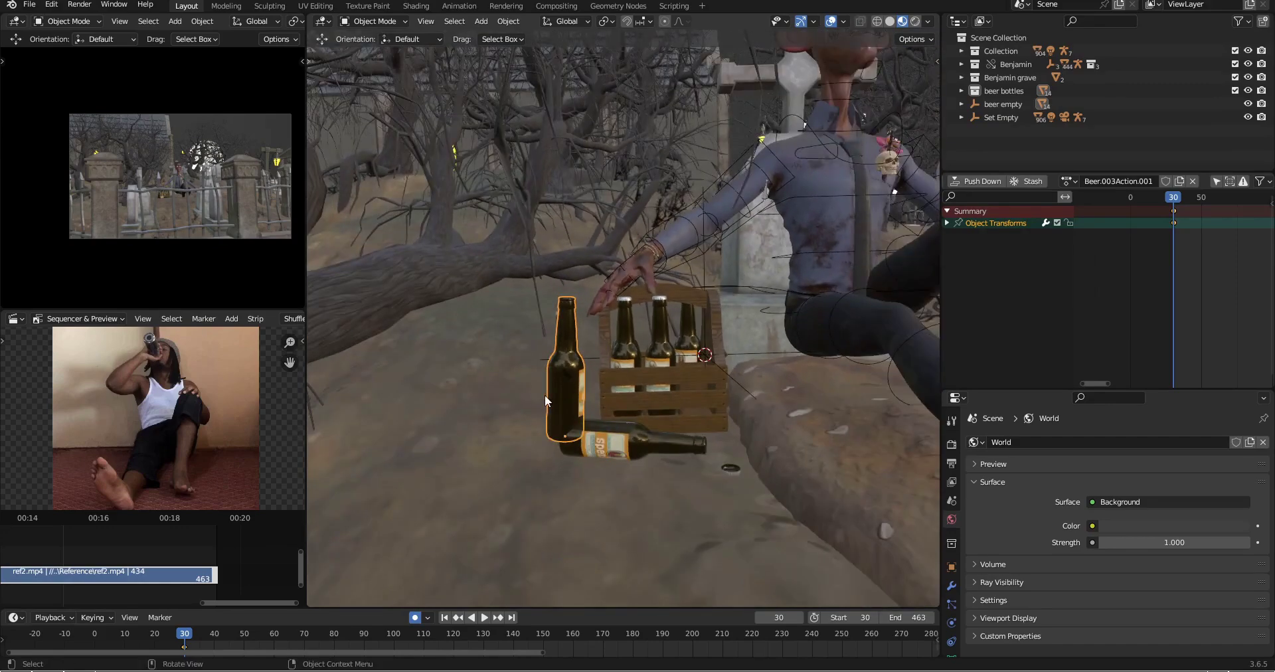
key("g")
left_click(681, 397)
middle_click_drag(681, 397, 647, 393)
key("g")
key("z")
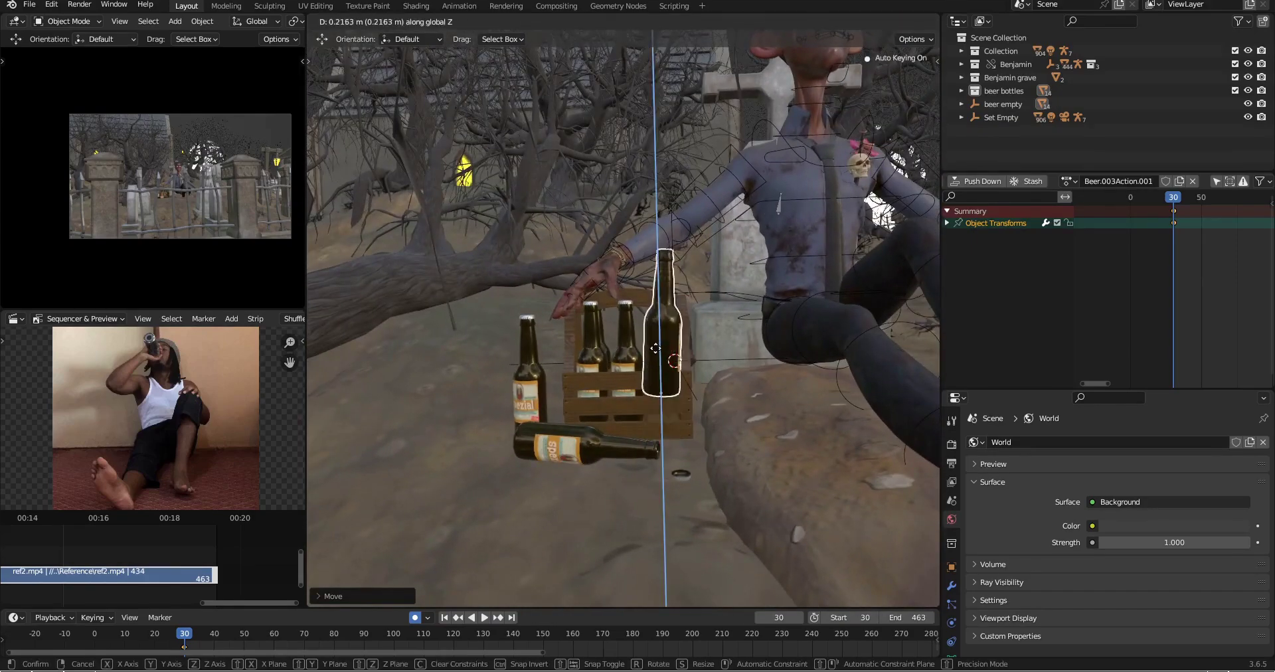
left_click(655, 348)
Step: Rotate the raised bottle slightly in the view to straighten it
middle_click_drag(660, 336, 700, 364)
key("r")
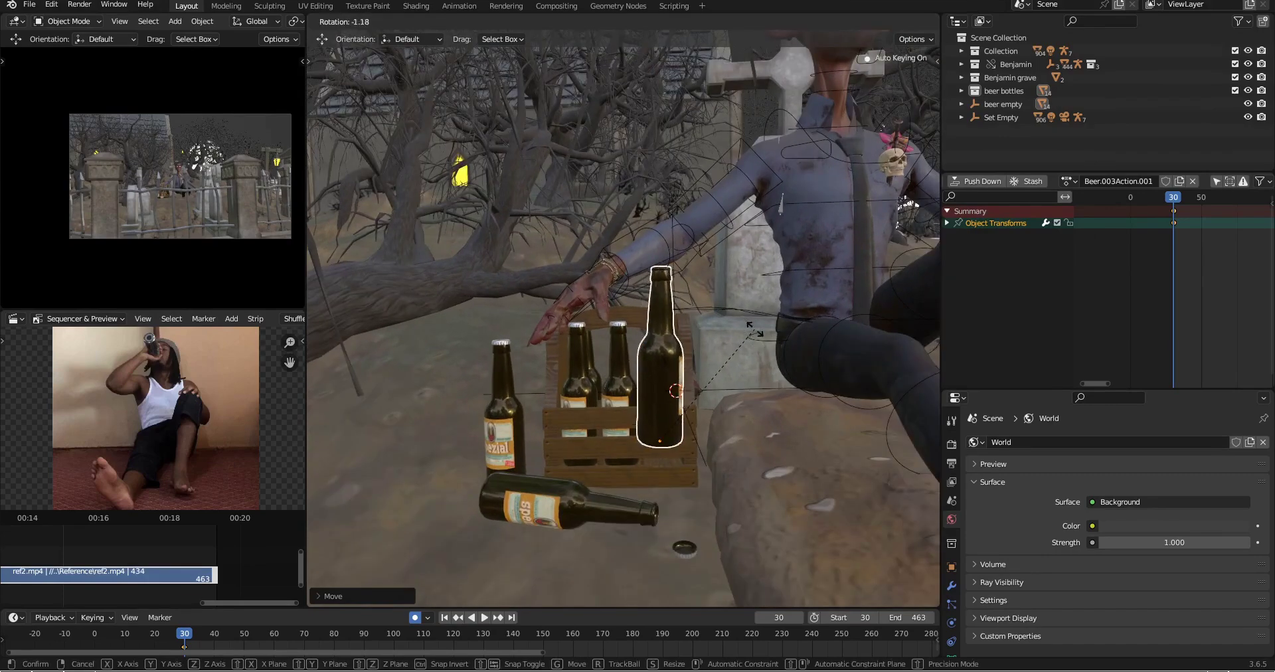
left_click(754, 328)
Step: Put the character's armature in Pose Mode and snap the arm reaching over the crate from FK to IK
middle_click_drag(755, 329, 567, 352)
left_click(584, 362)
key("ctrl+Tab")
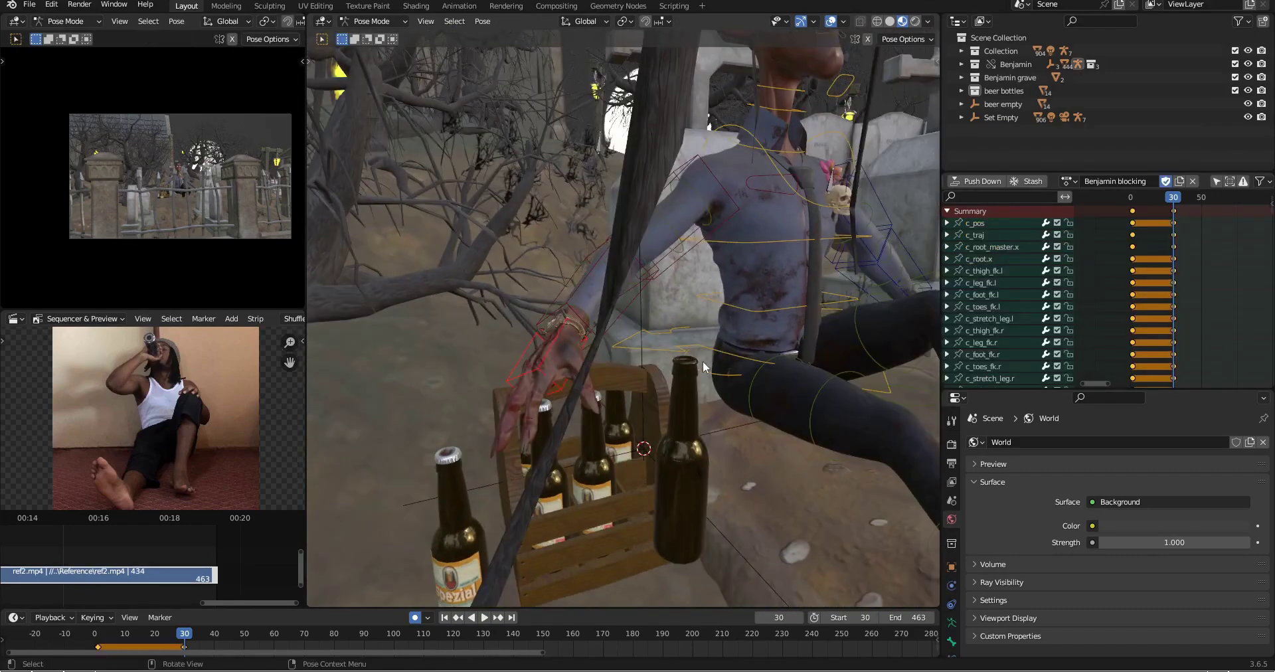
middle_click_drag(703, 360, 716, 364)
key("n")
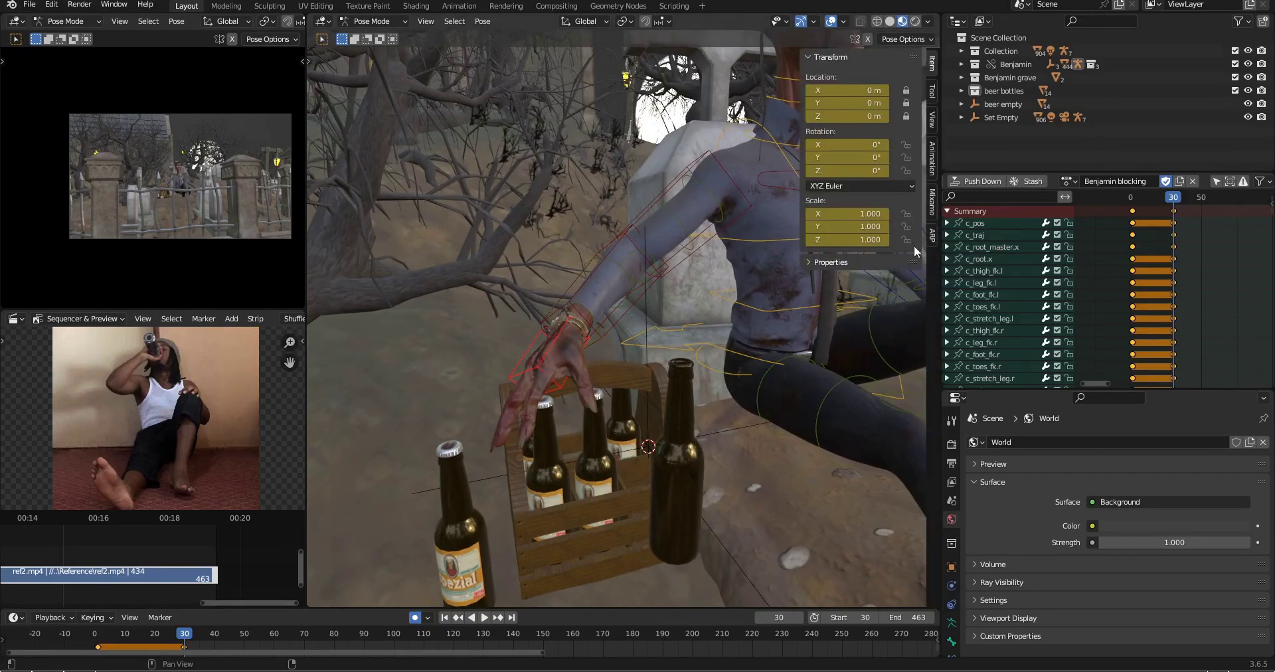
left_click(931, 236)
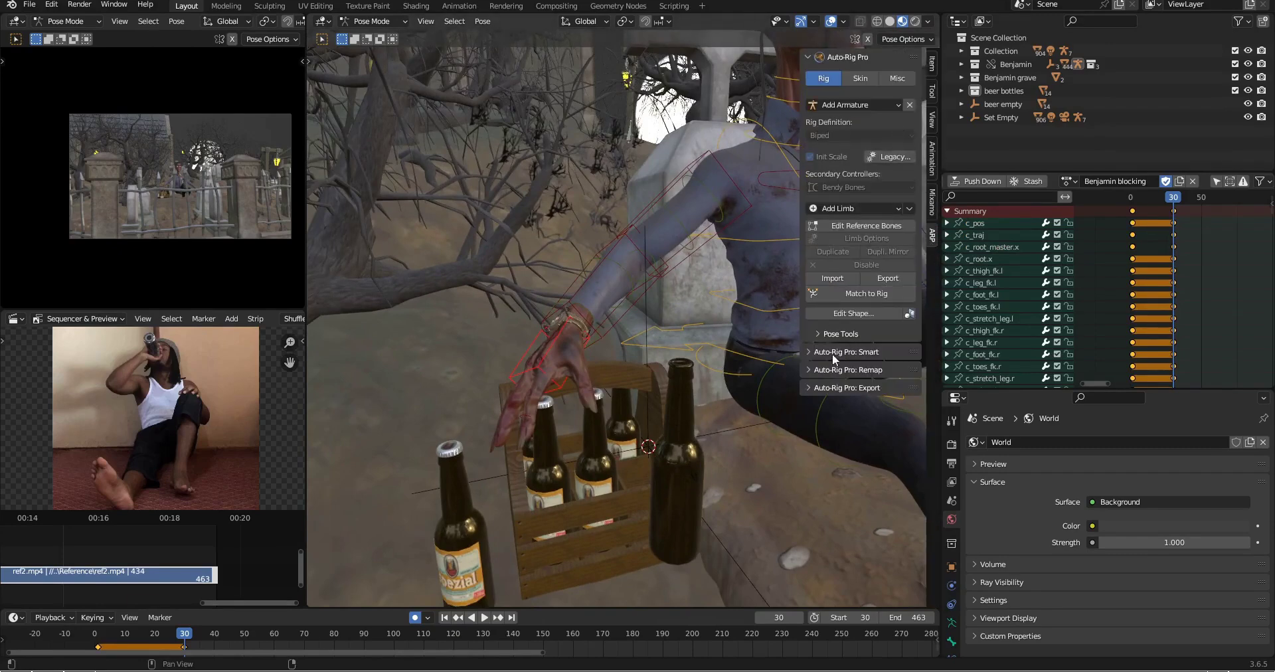
left_click(932, 96)
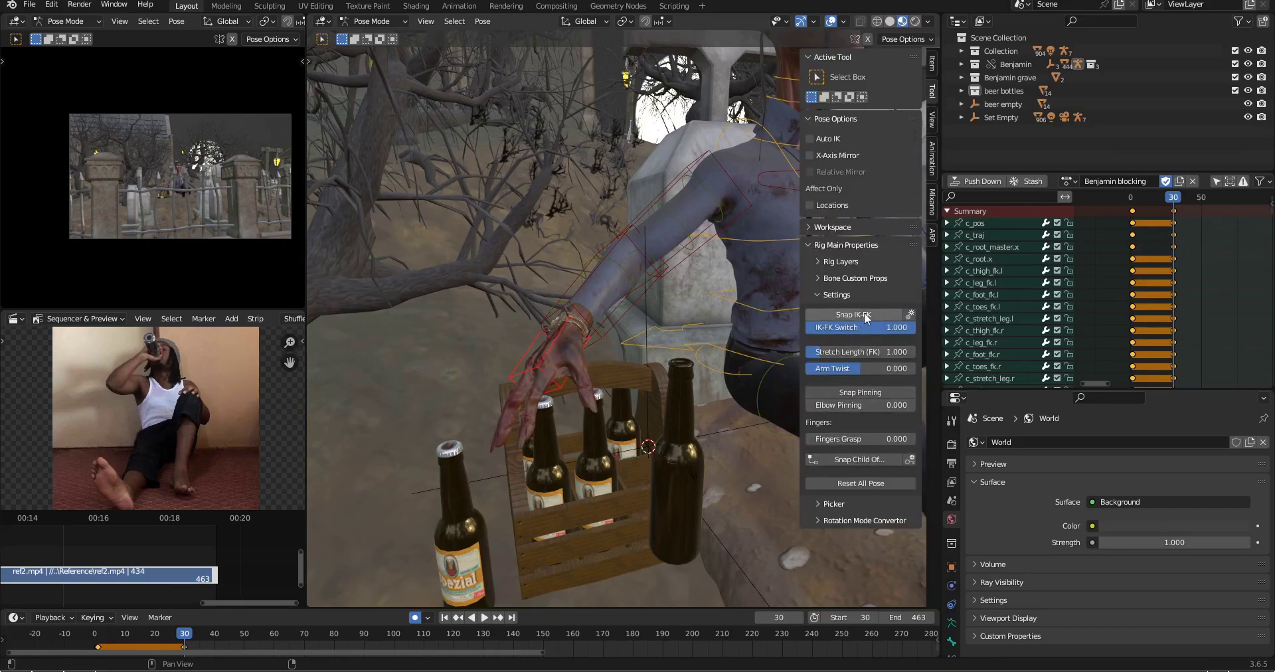
left_click(570, 381)
middle_click_drag(570, 381, 479, 432)
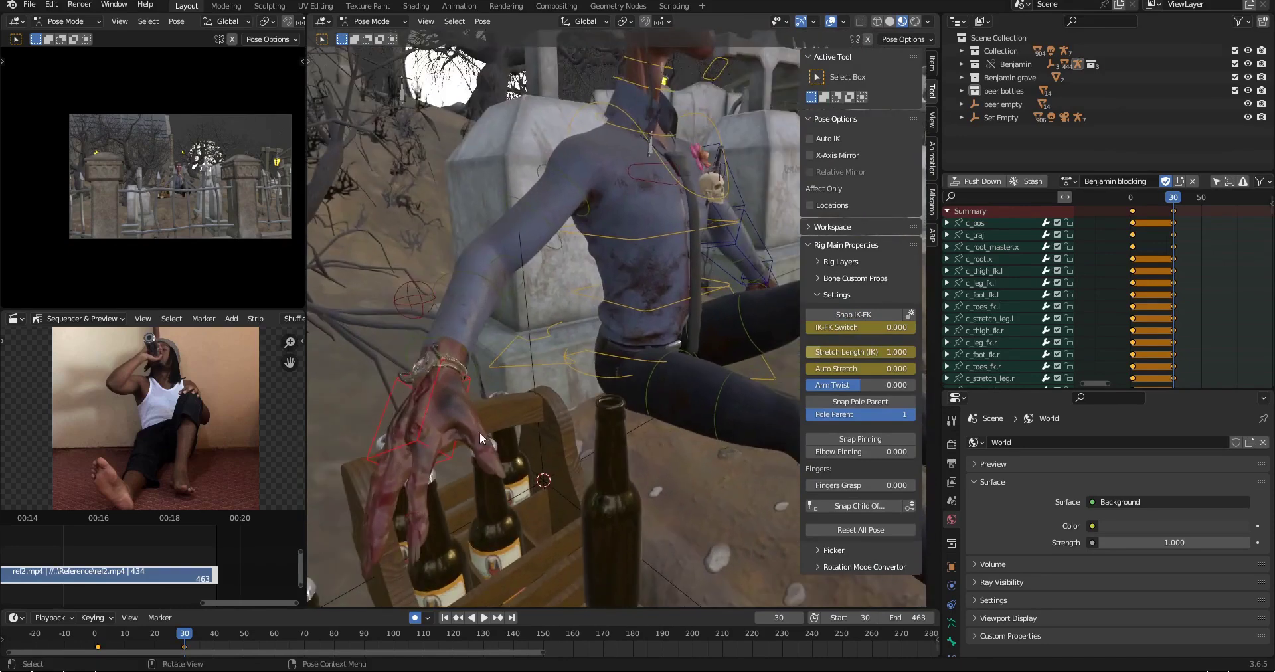
Step: Move the IK hand control beside the raised bottle and rotate it until the palm is turned for gripping
left_click(559, 424)
middle_click_drag(559, 424, 604, 389)
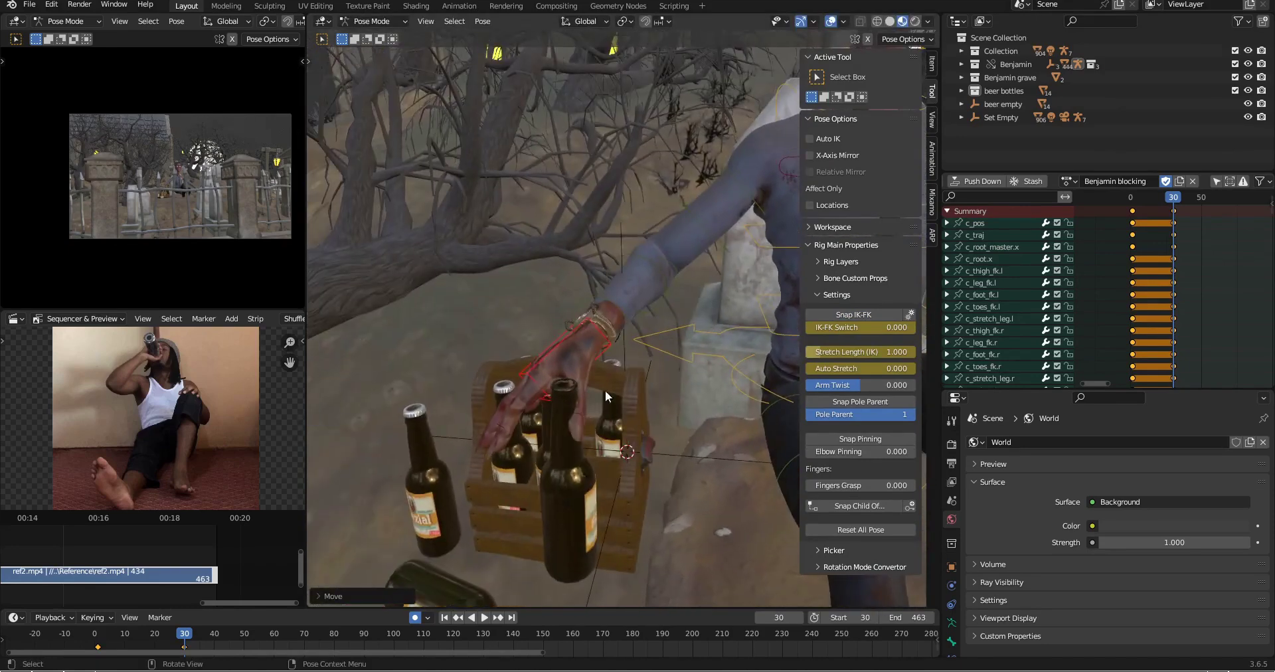
key("r")
left_click(642, 296)
key("r")
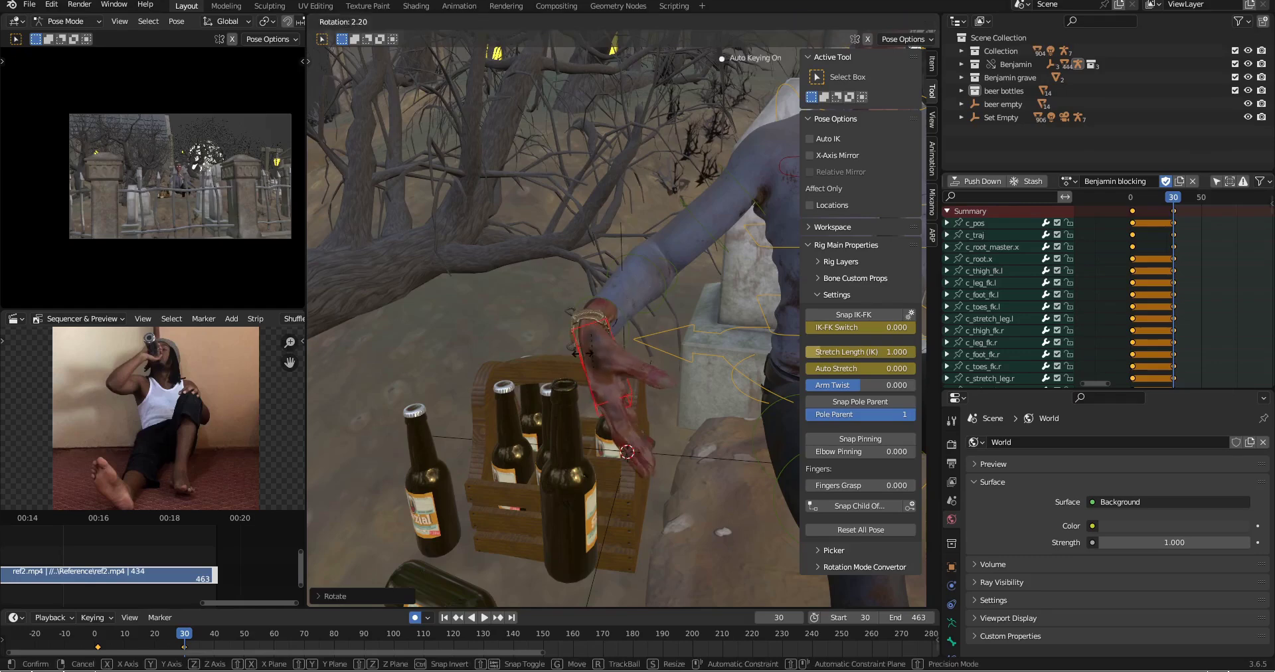
left_click(674, 370)
key("r")
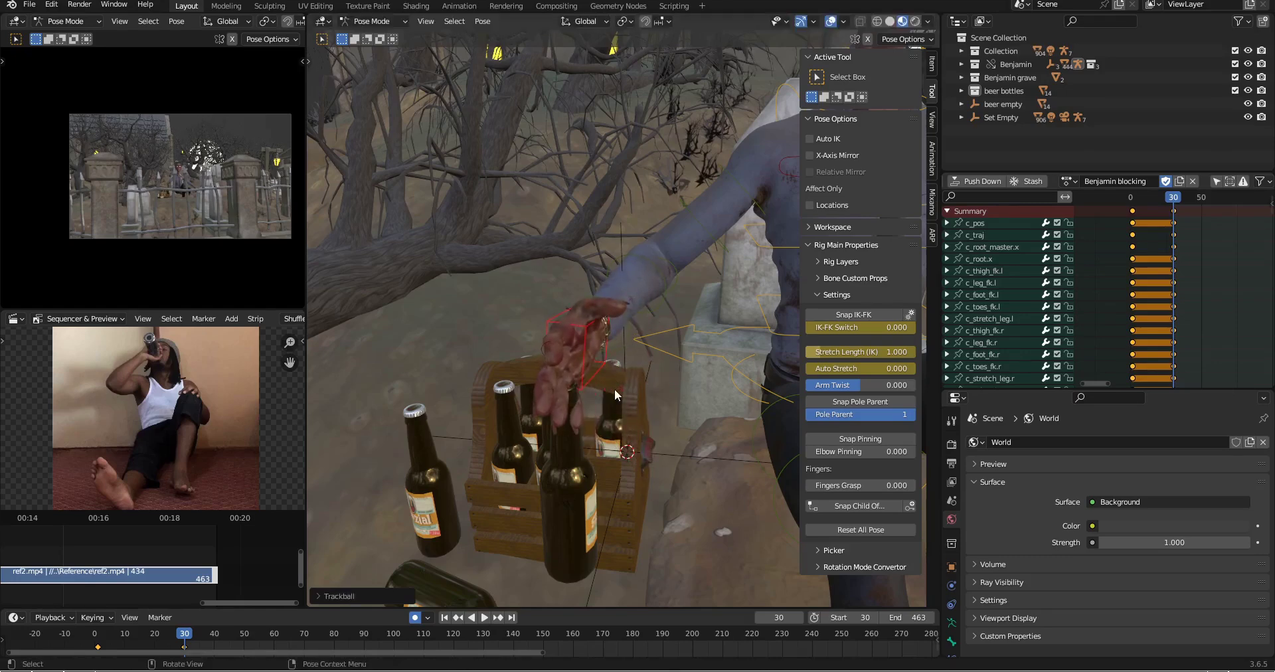
Step: Select the upright empty bottle in front of the crate and move it up to the character's hand
scroll(592, 387, "up", 2)
mouse_move(592, 388)
middle_mouse_down()
mouse_move(678, 397)
mouse_move(571, 394)
mouse_move(596, 401)
middle_mouse_up()
scroll(678, 397, "down", 3)
scroll(587, 391, "down", 1)
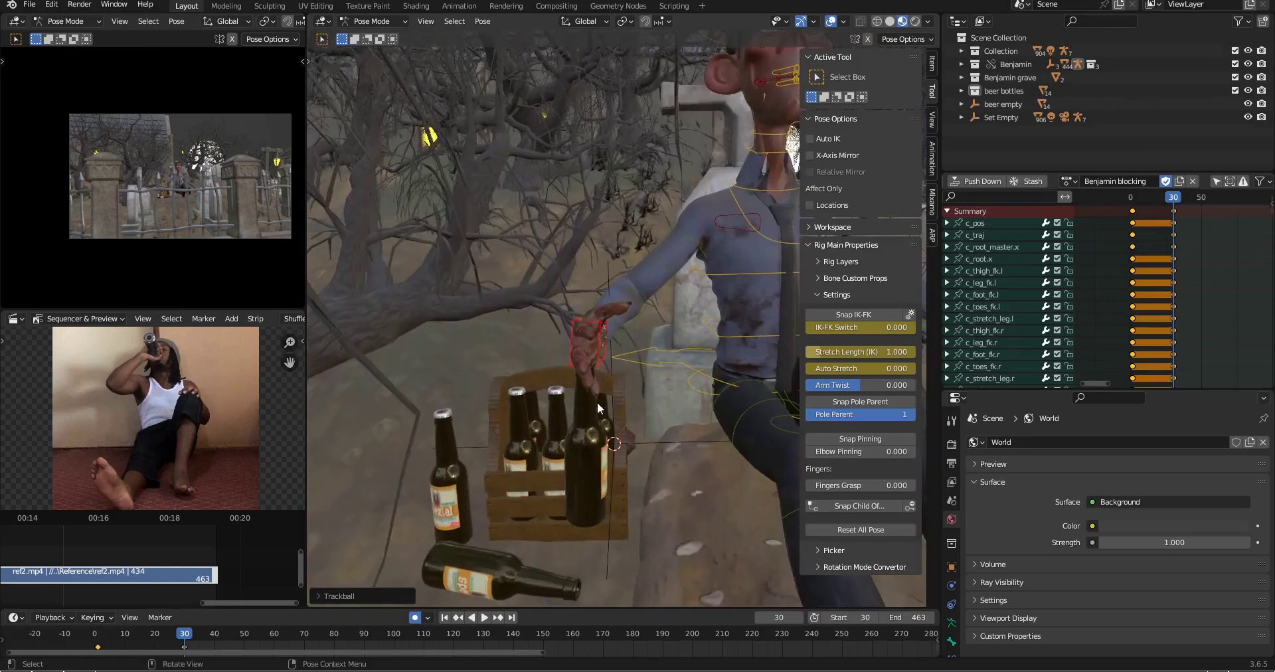
left_click(587, 444)
middle_click_drag(628, 443, 600, 439)
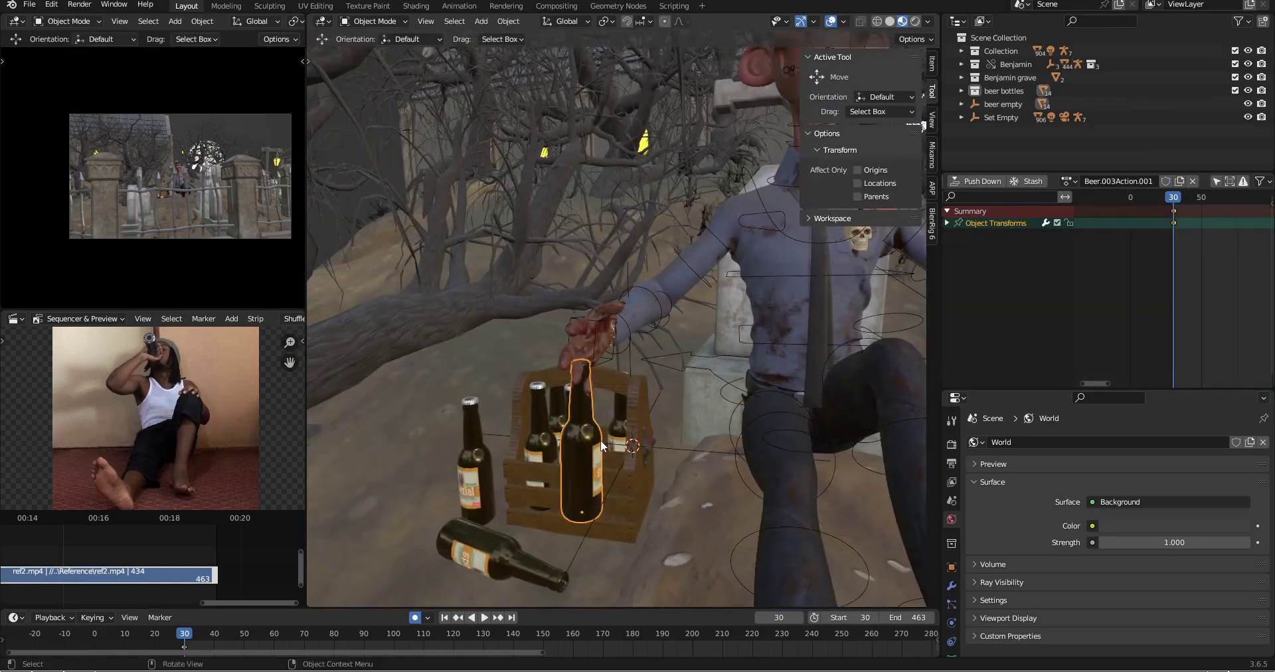
key("g")
left_click(600, 348)
middle_click_drag(600, 348, 614, 382)
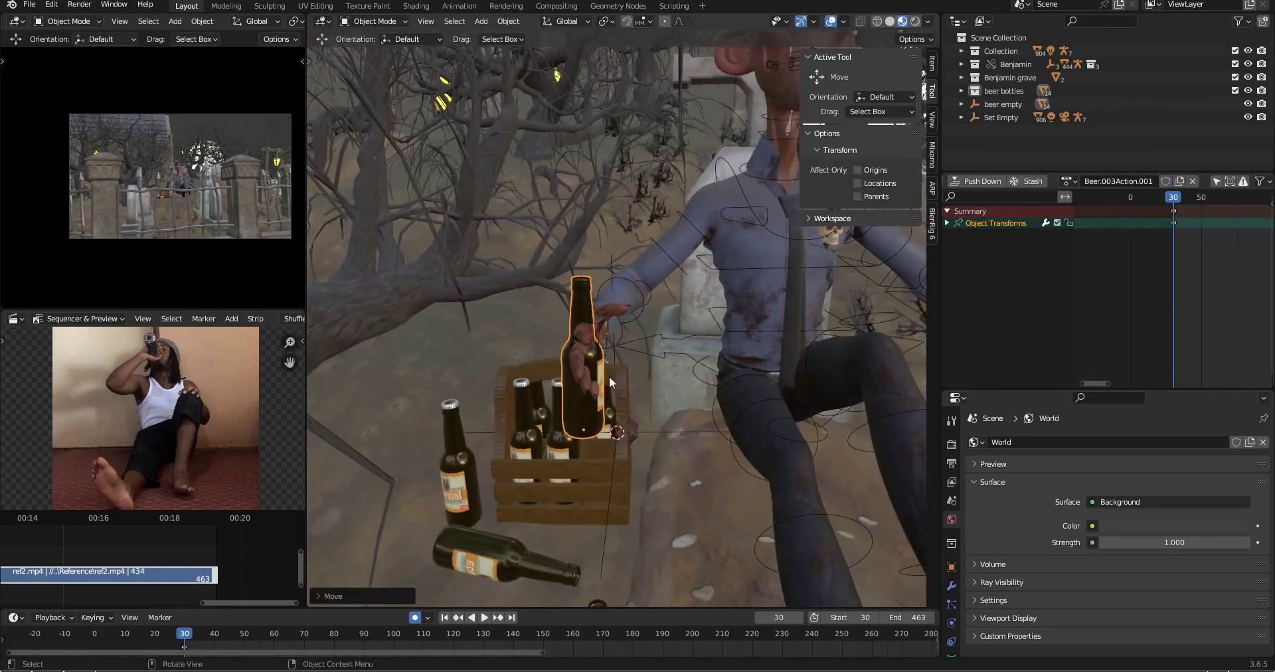
Step: Shift the bottle along the global X and Y axes to line it up with the character's palm
key("g")
key("x")
left_click(639, 376)
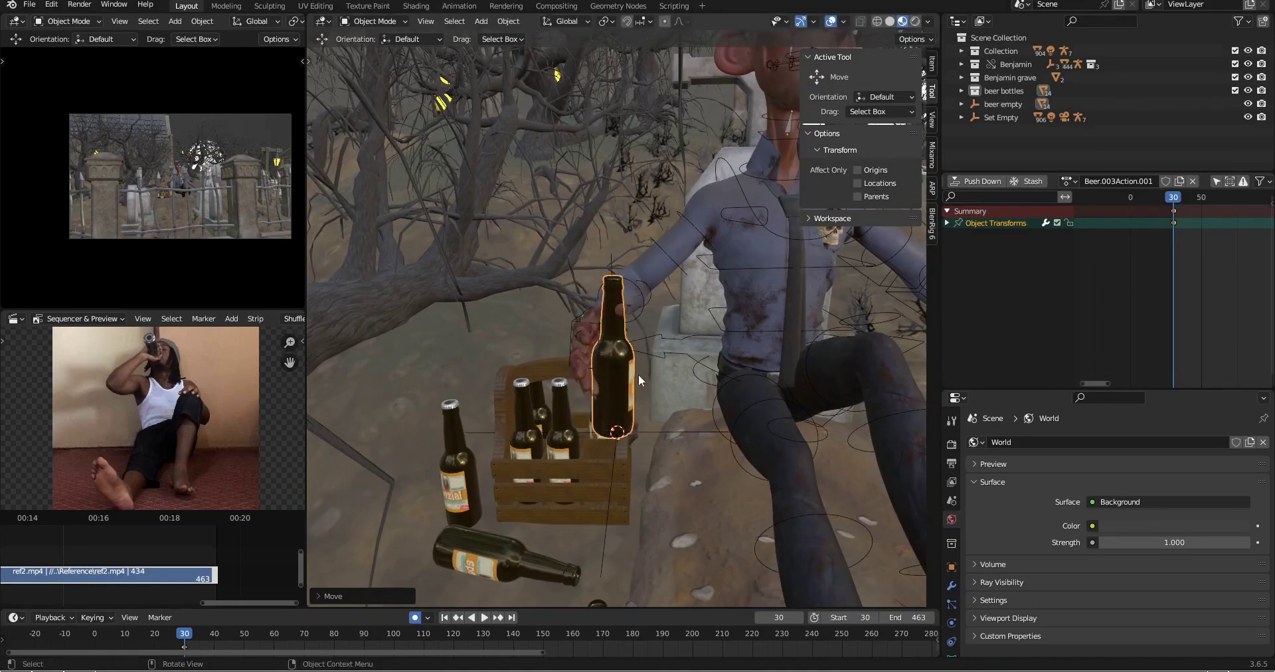
middle_click_drag(639, 375, 721, 396)
scroll(584, 413, "up", 3)
key("g")
key("y")
left_click(695, 431)
Step: Select the armature's hand control and move it horizontally in the XY plane up against the bottle
left_click(623, 383)
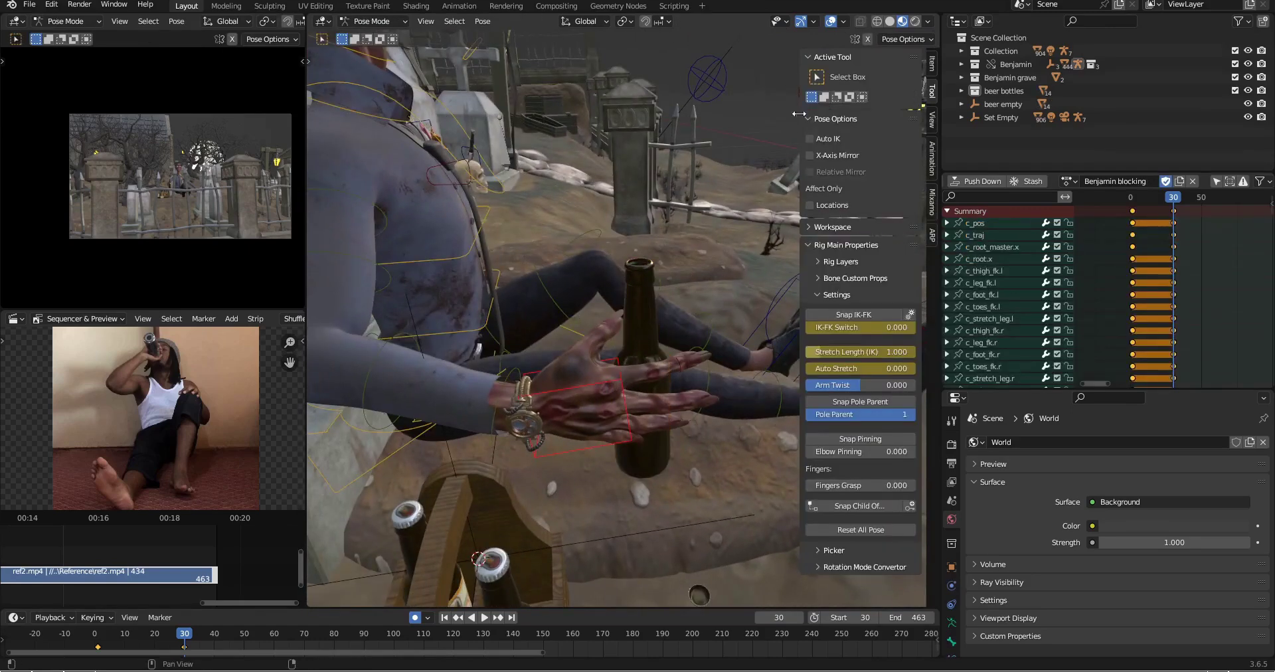
middle_click_drag(623, 388, 717, 385)
key("g")
key("shift+z")
left_click(631, 387)
Step: Select the little finger's control on the hand at the bottle and rotate the finger to begin the grip
key("n")
scroll(637, 358, "up", 2)
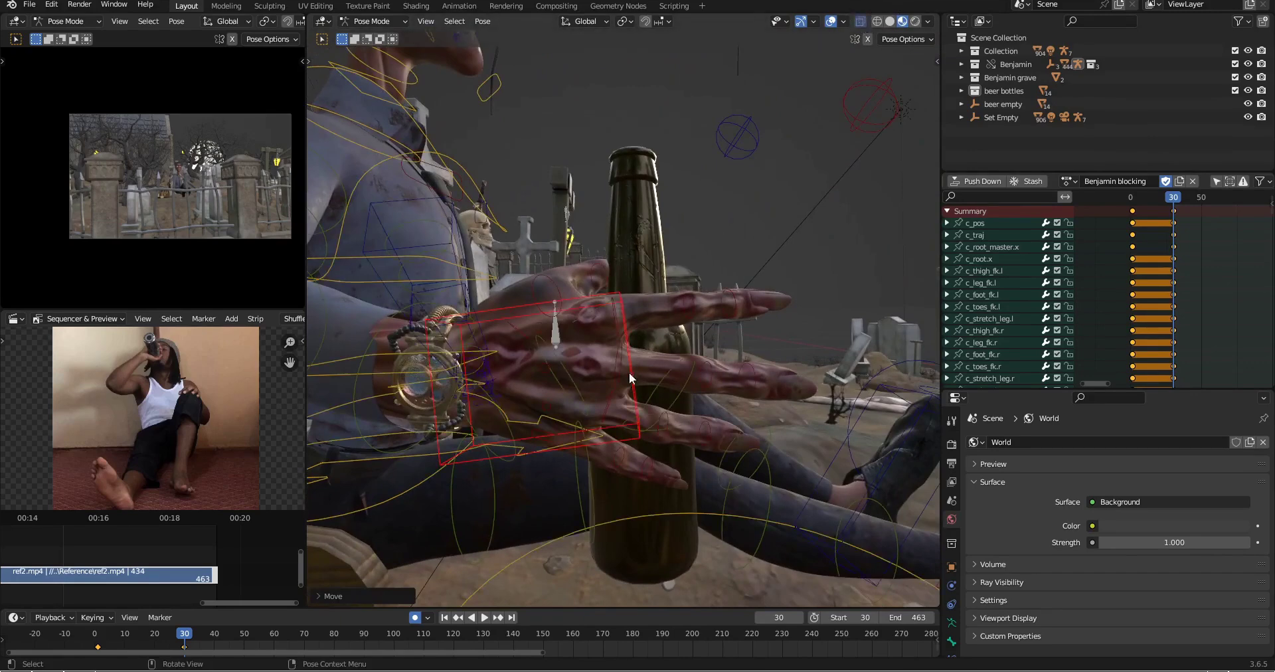
middle_click_drag(629, 378, 584, 420)
left_click(580, 412)
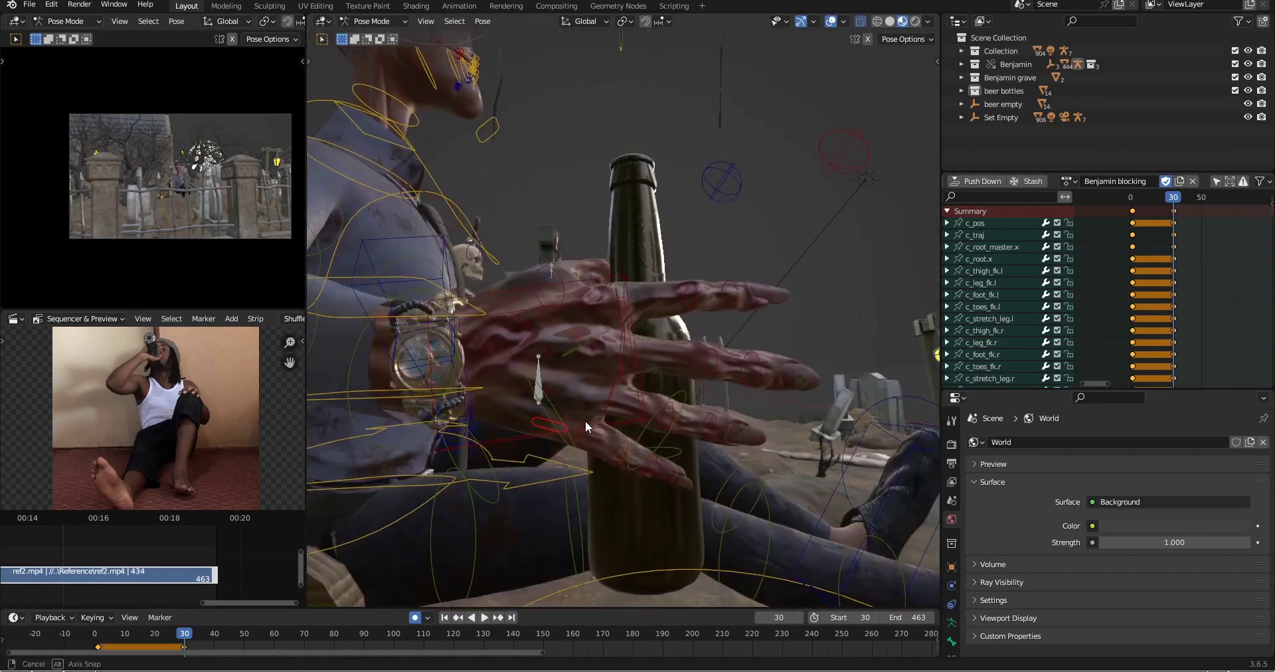
key("r")
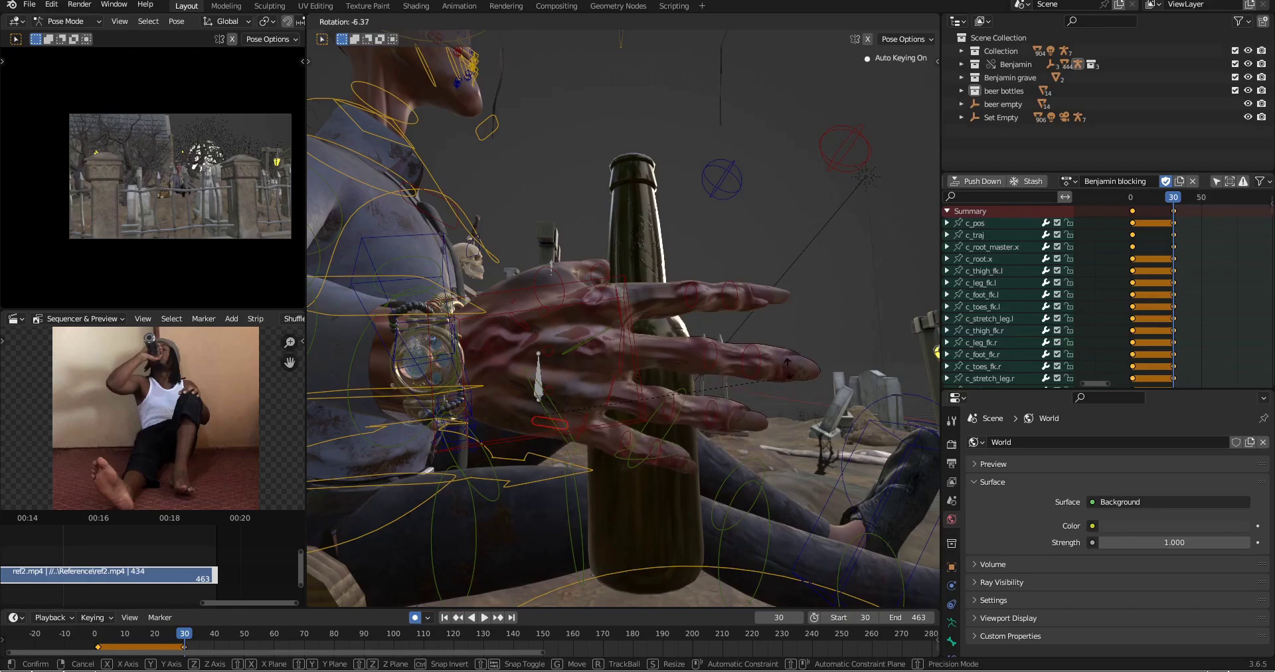
middle_click_drag(768, 380, 636, 369)
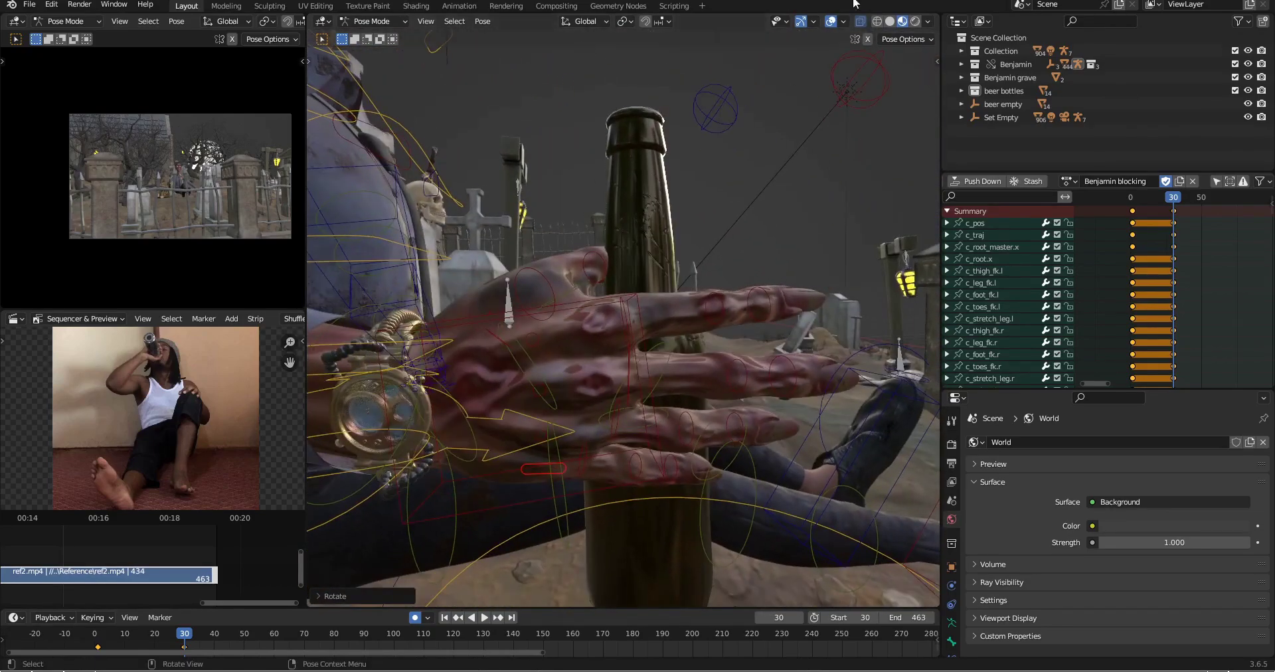
Step: Select the index finger's middle-joint control and rotate it about its local X axis to bend the fingertip around the bottle
middle_click_drag(624, 312, 632, 367)
scroll(632, 367, "up", 6)
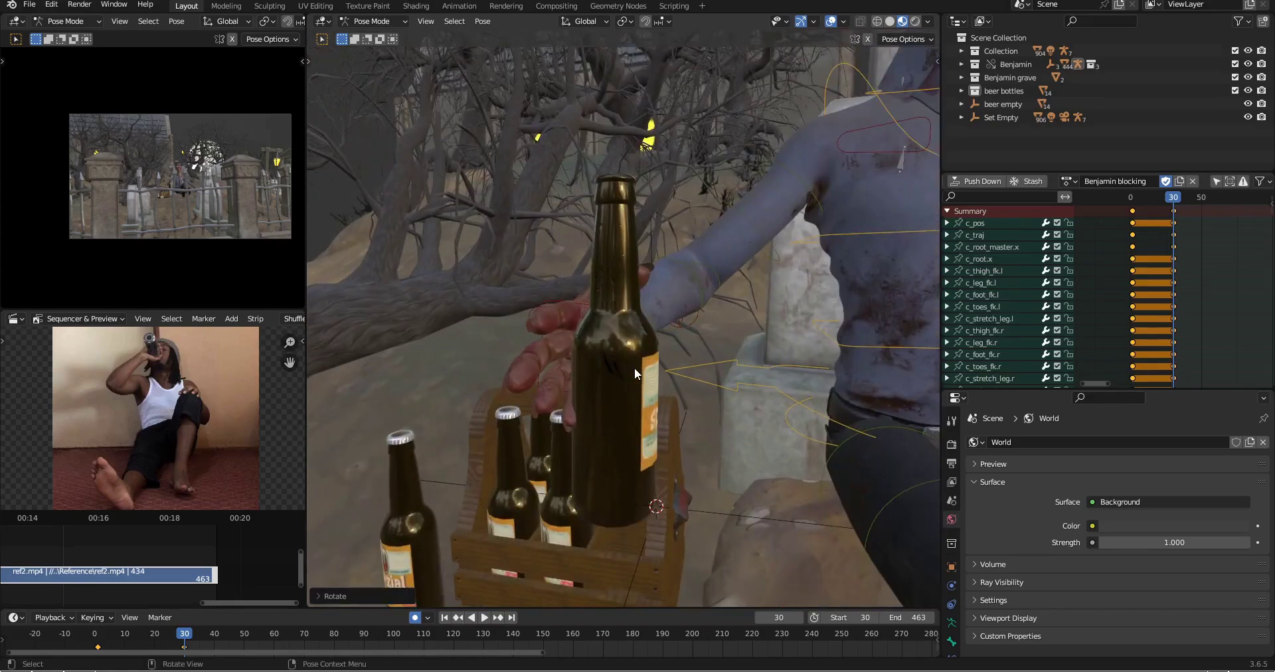
middle_click_drag(635, 368, 593, 411)
left_click(861, 20)
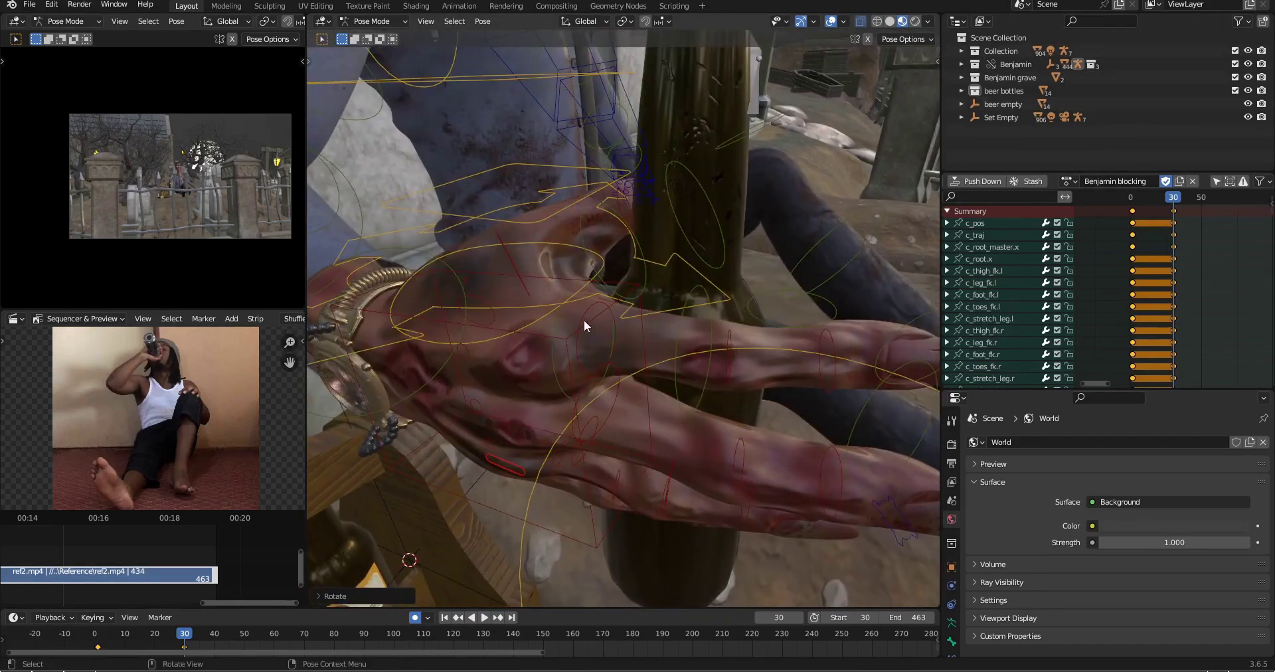
middle_click_drag(727, 474, 786, 436)
key("r")
key("x")
key("x")
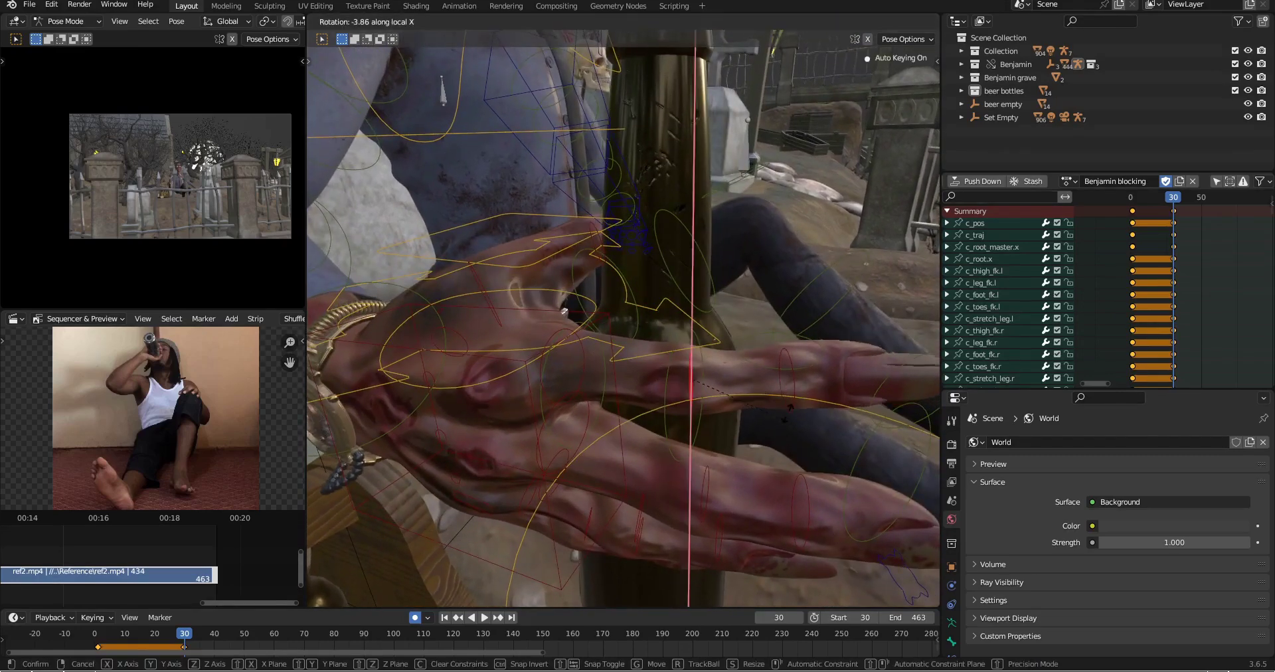
left_click(777, 347)
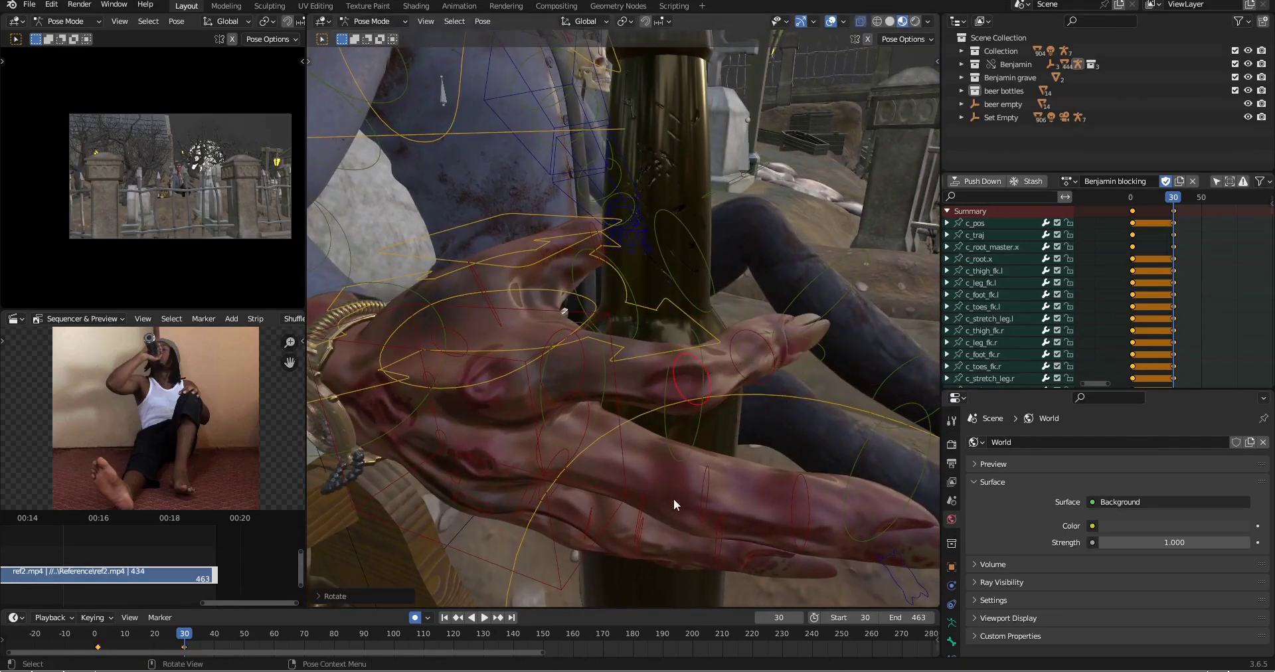
Step: Try to bend the middle, ring and little fingers together by rotating their controls about the local X axis
left_click(708, 476)
middle_click_drag(748, 476, 687, 426, "shift")
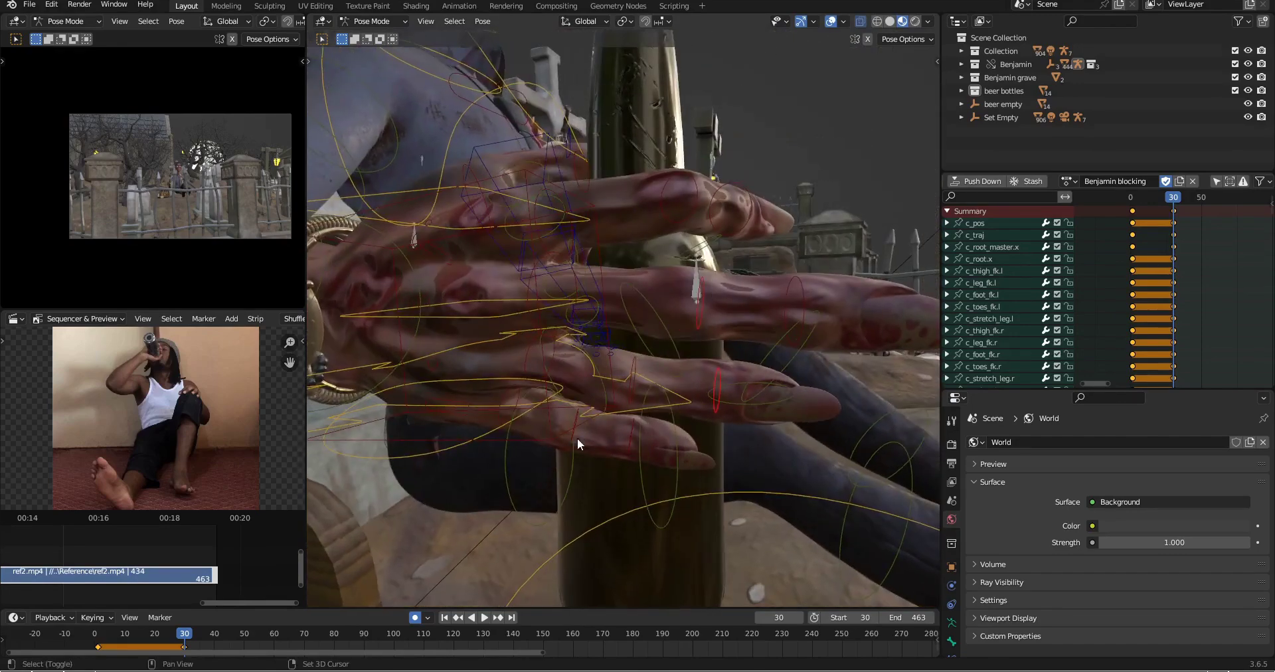
middle_click_drag(575, 414, 690, 428, "shift")
key("r")
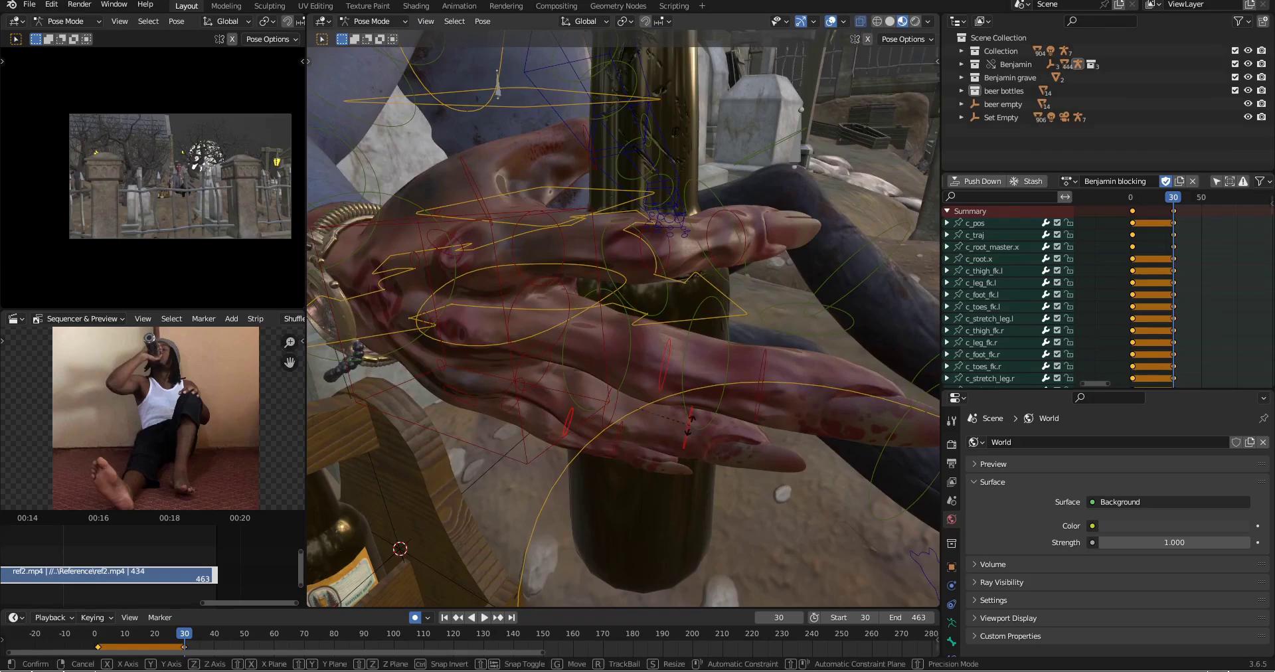
key("x")
right_click(690, 426)
key("r")
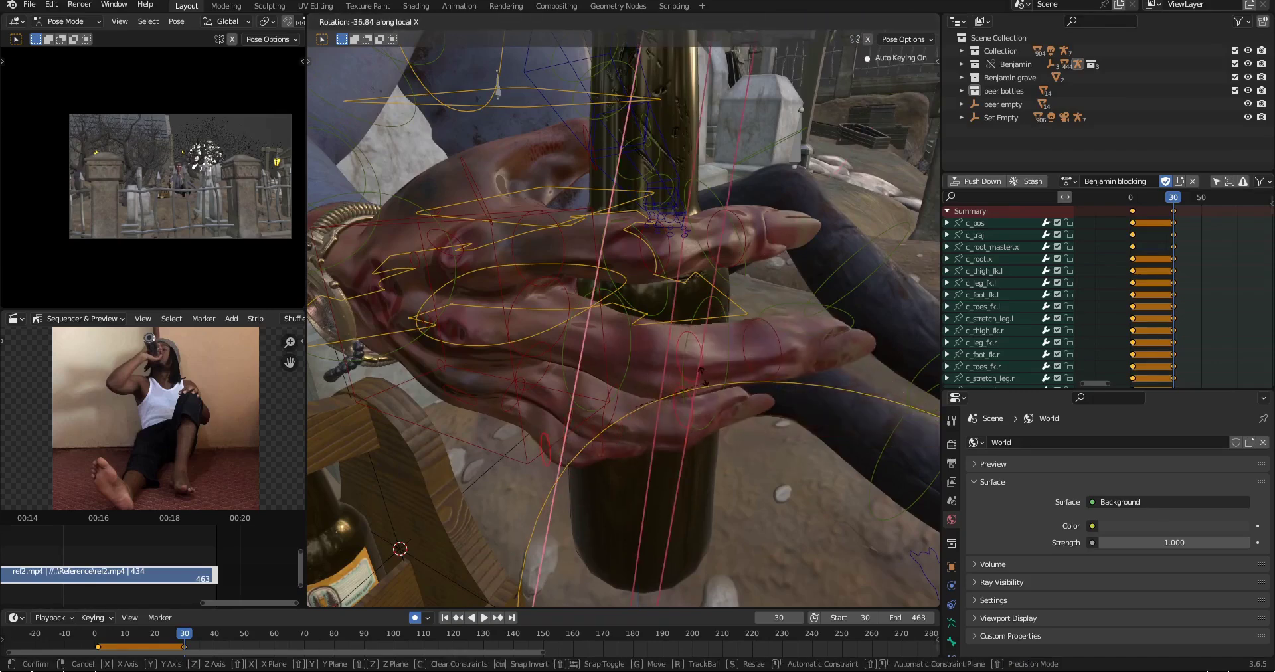
left_click(703, 386)
Step: Rotate only the middle finger's joint control so that the finger curls around the bottle
middle_click_drag(702, 386, 684, 396)
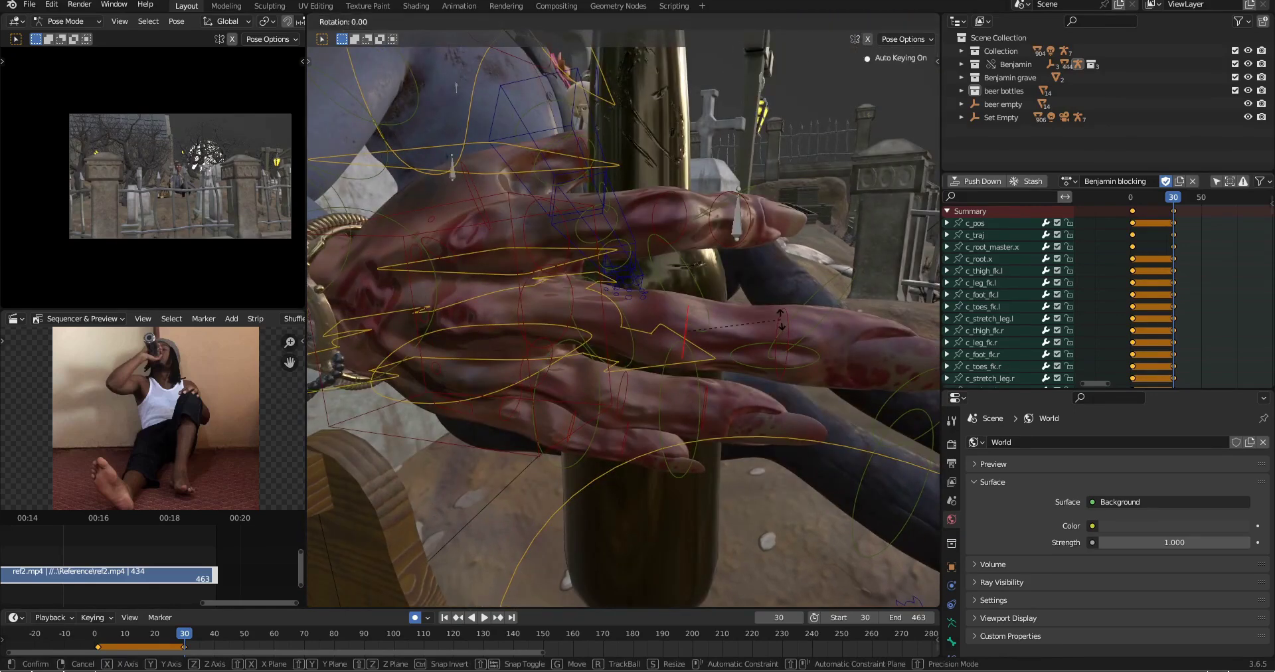
left_click(750, 227)
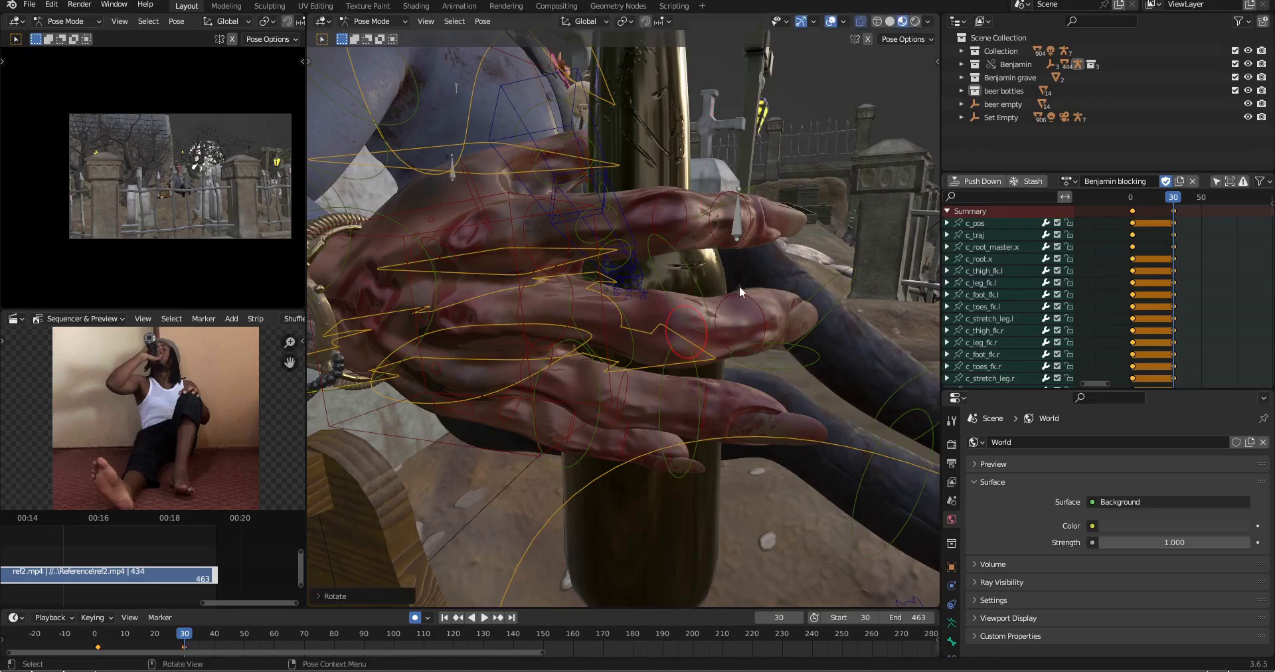
middle_click_drag(739, 285, 707, 349)
middle_click_drag(624, 368, 586, 440)
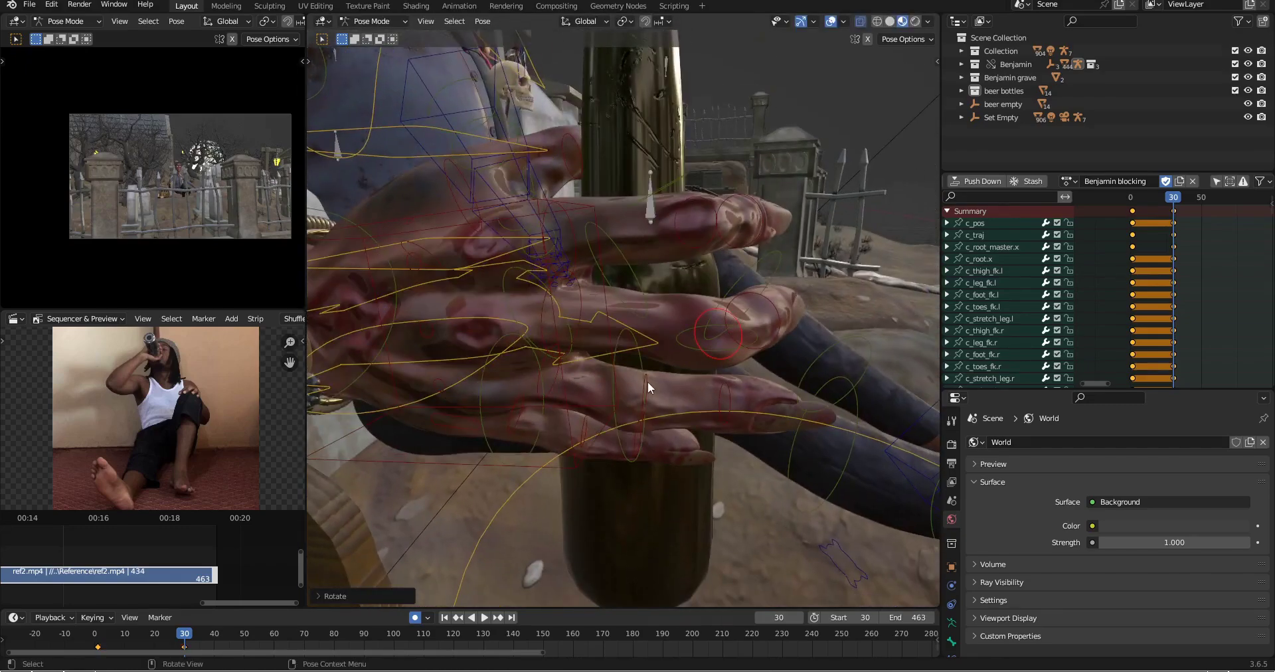
Step: Try to curl the ring and little fingers together by rotating both joint controls about the local X axis
mouse_move(648, 381)
middle_mouse_down()
mouse_move(566, 433)
mouse_move(595, 428)
mouse_move(639, 375)
middle_mouse_up()
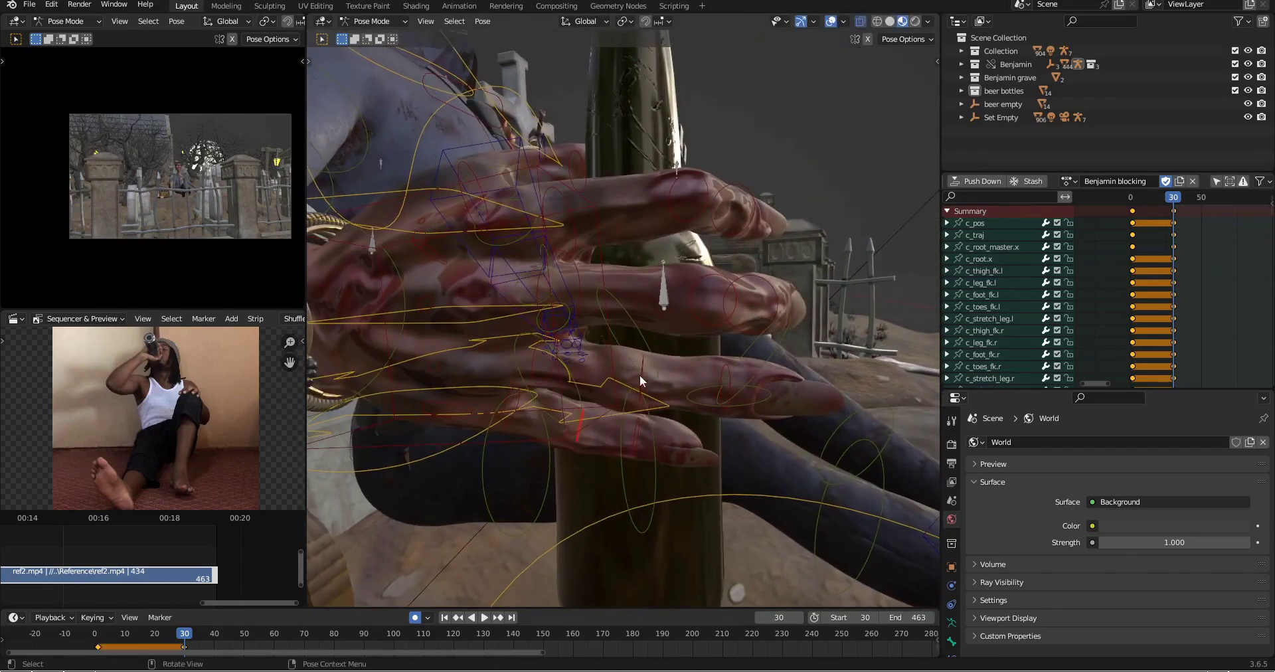
key("r")
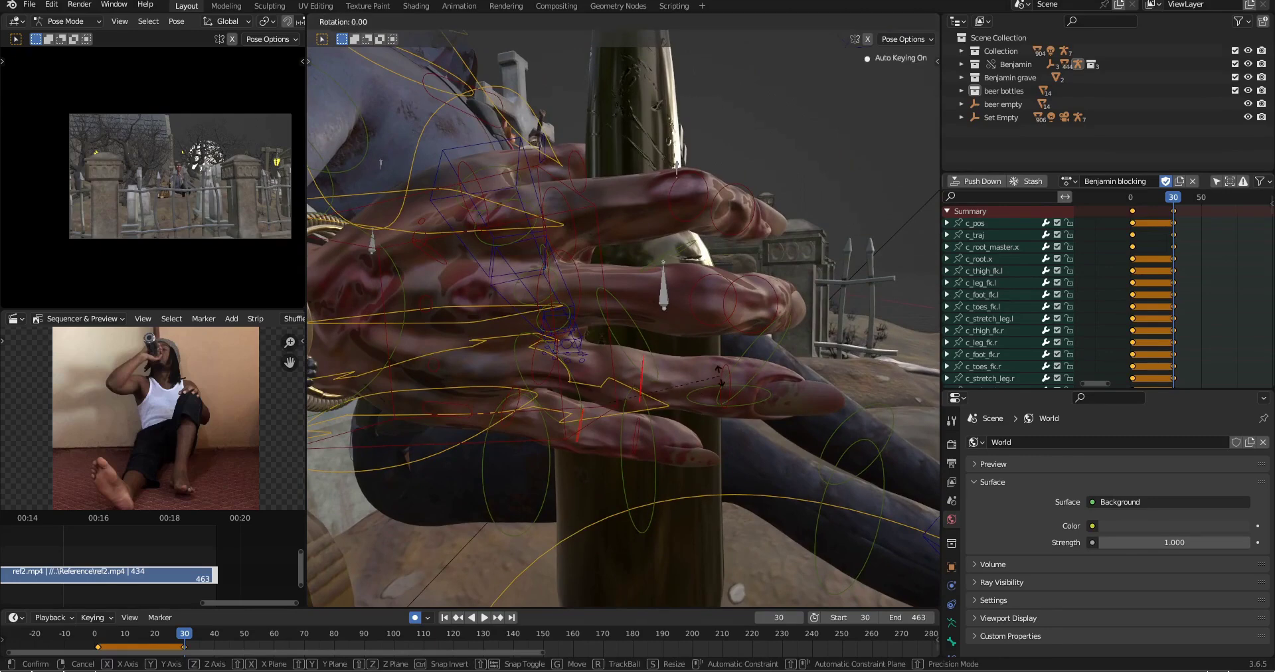
key("x")
key("x")
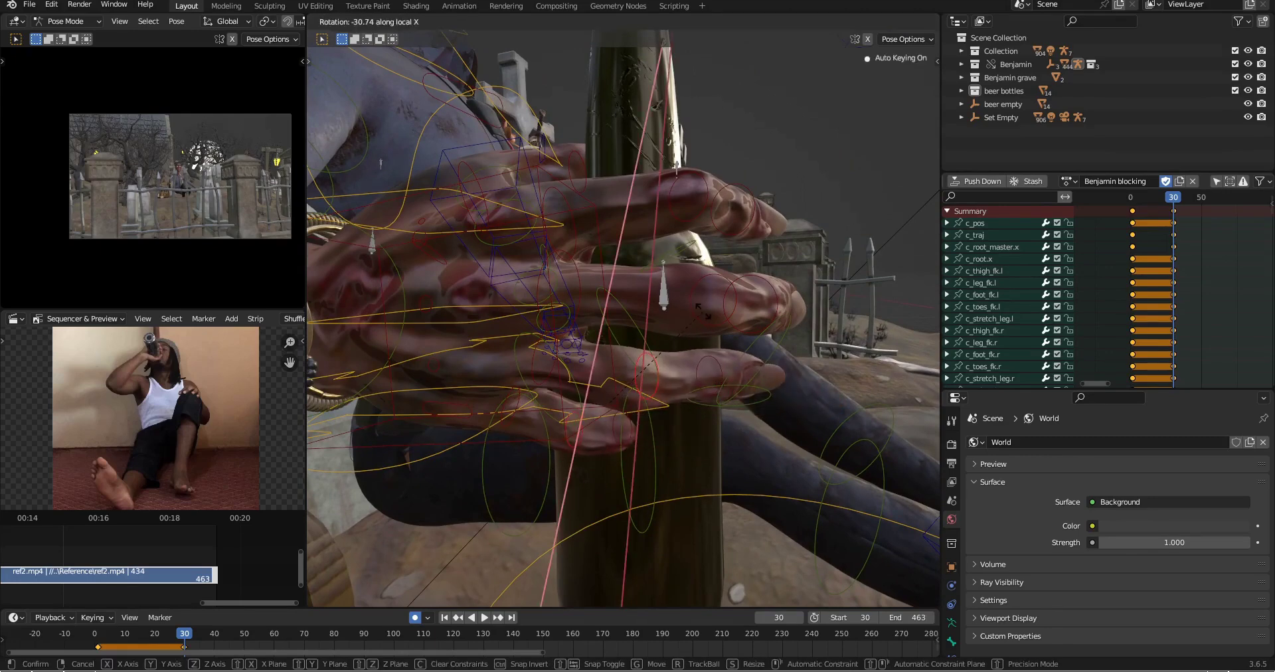
right_click(702, 325)
key("ctrl+z")
key("ctrl+z")
Step: Bend the little finger about its local X axis toward the bottle and fine-tune the rotation from below
middle_click_drag(664, 359, 627, 389)
mouse_move(576, 423)
middle_mouse_down()
mouse_move(599, 452)
mouse_move(597, 425)
middle_mouse_up()
key("r")
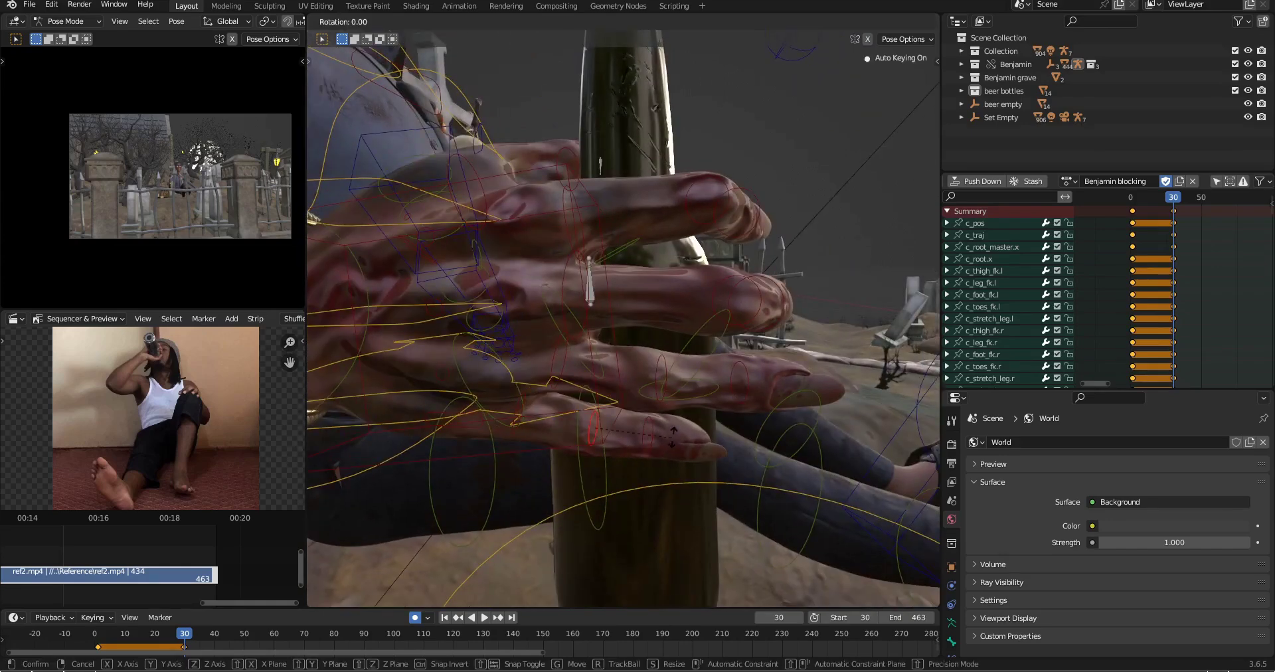
key("x")
key("x")
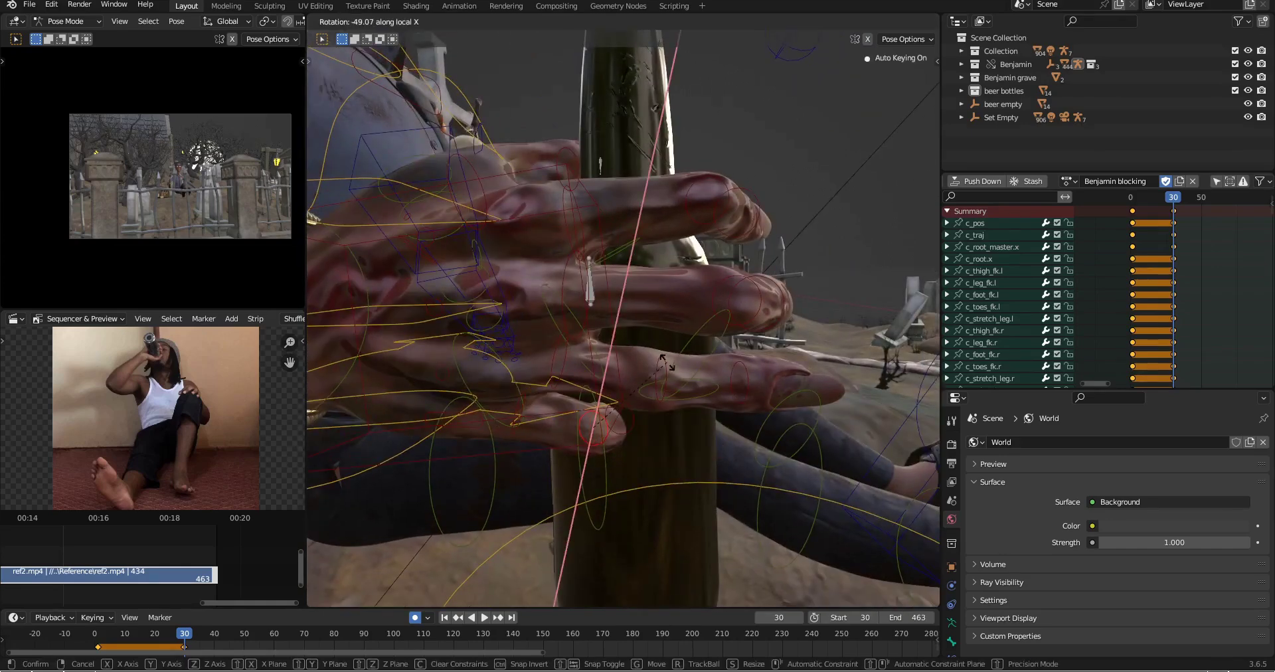
left_click(658, 432)
middle_click_drag(658, 431, 622, 380)
key("r")
key("x")
key("x")
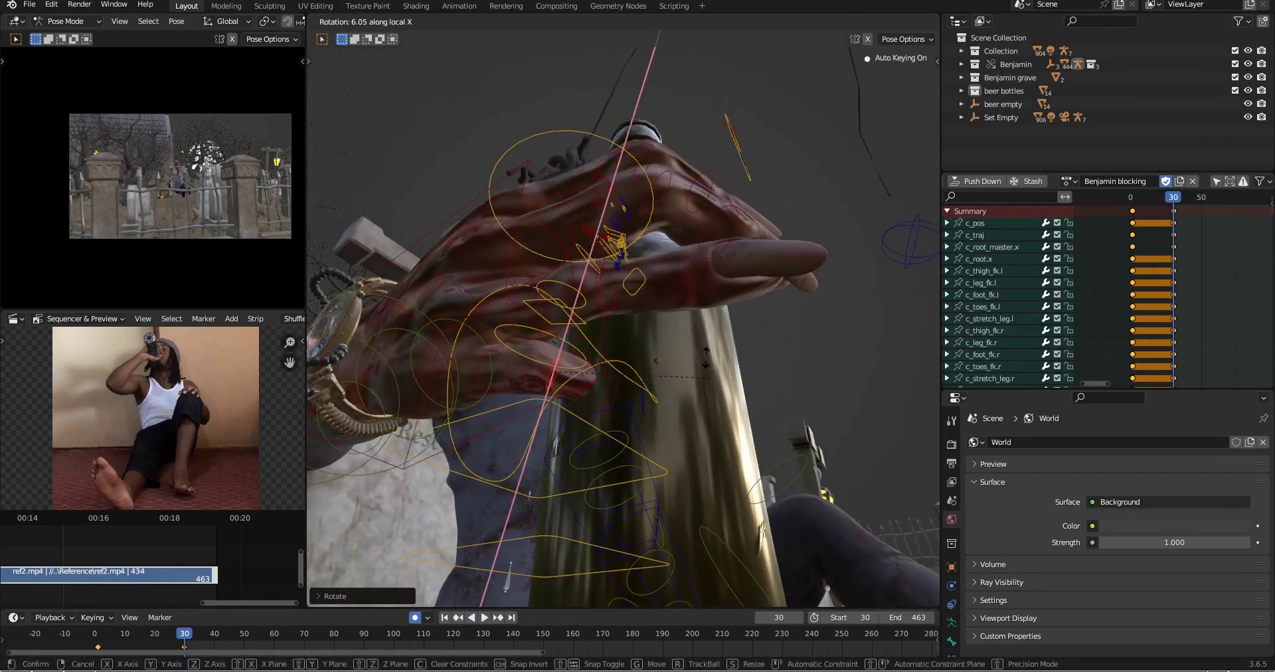
left_click(706, 357)
Step: Rotate the ring finger's joint control about its local X axis to curl the finger against the bottle
middle_click_drag(706, 357, 614, 363)
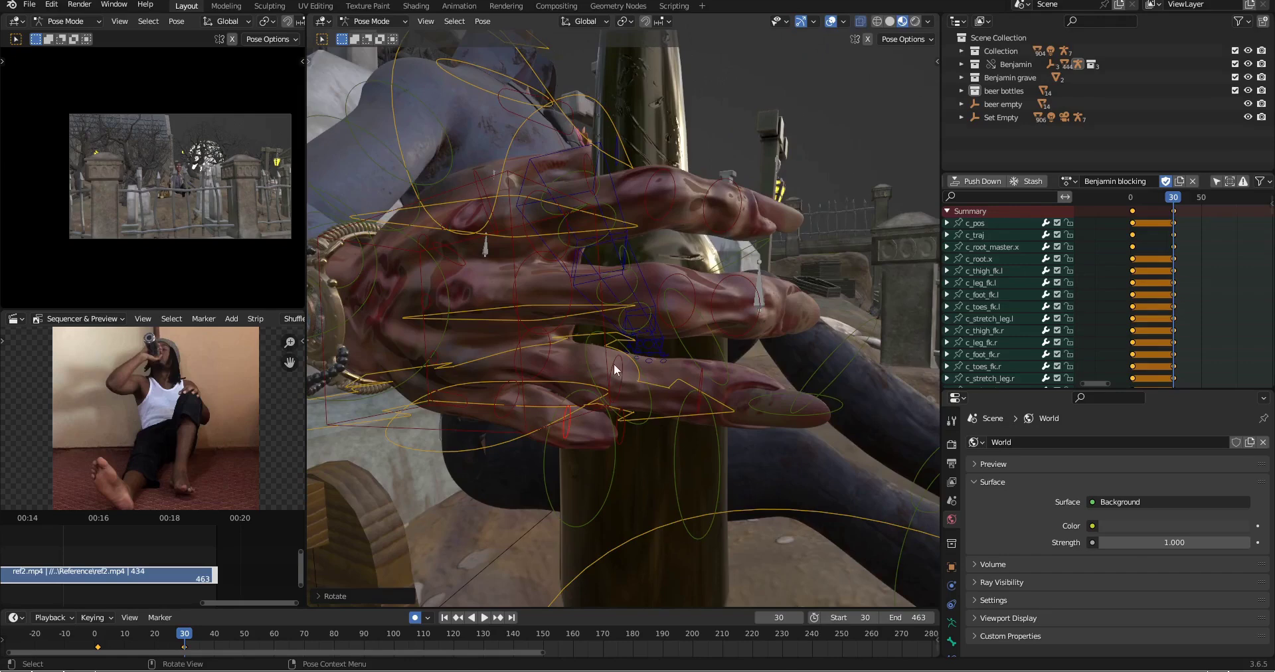
key("r")
key("x")
key("x")
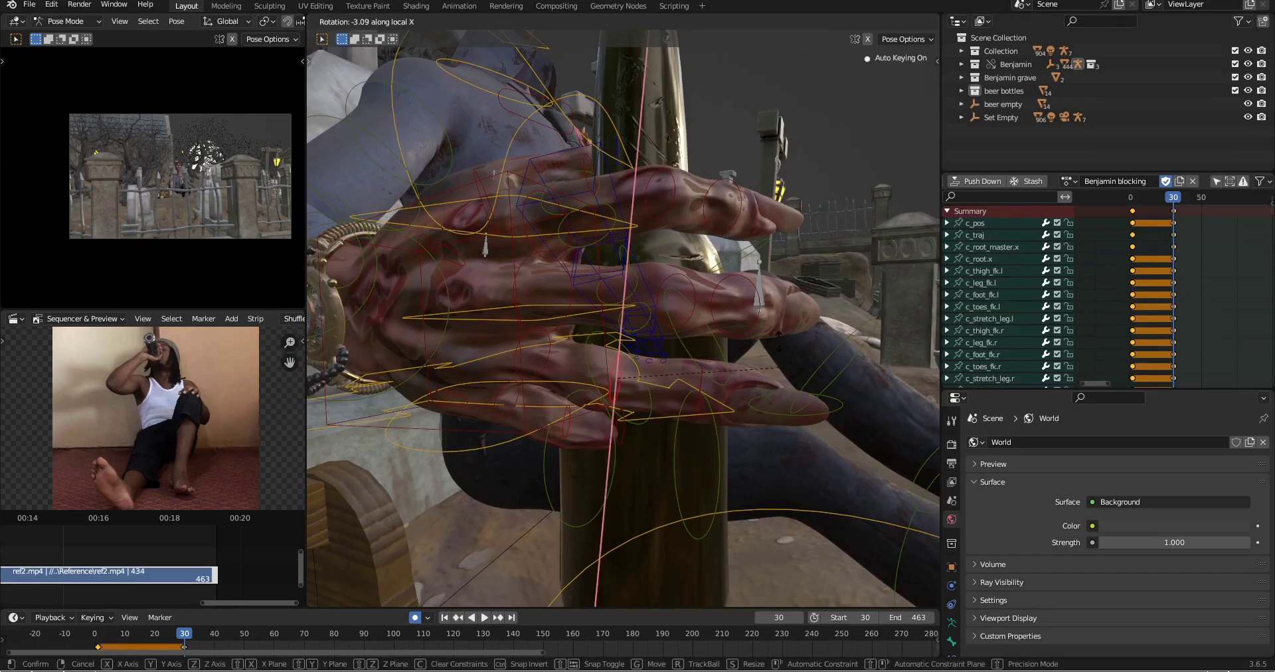
left_click(731, 376)
scroll(731, 377, "down", 4)
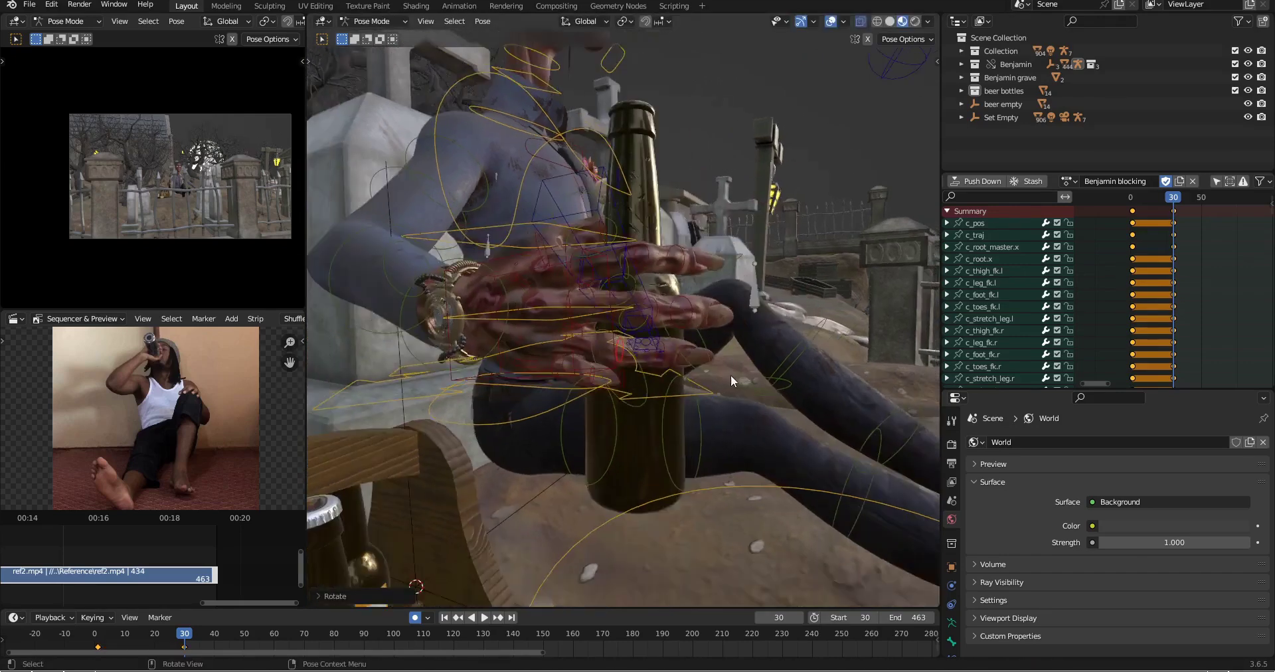
Step: Select the index, middle and ring finger controls and rotate them together about local X to tighten the grip
middle_click_drag(731, 374, 818, 311)
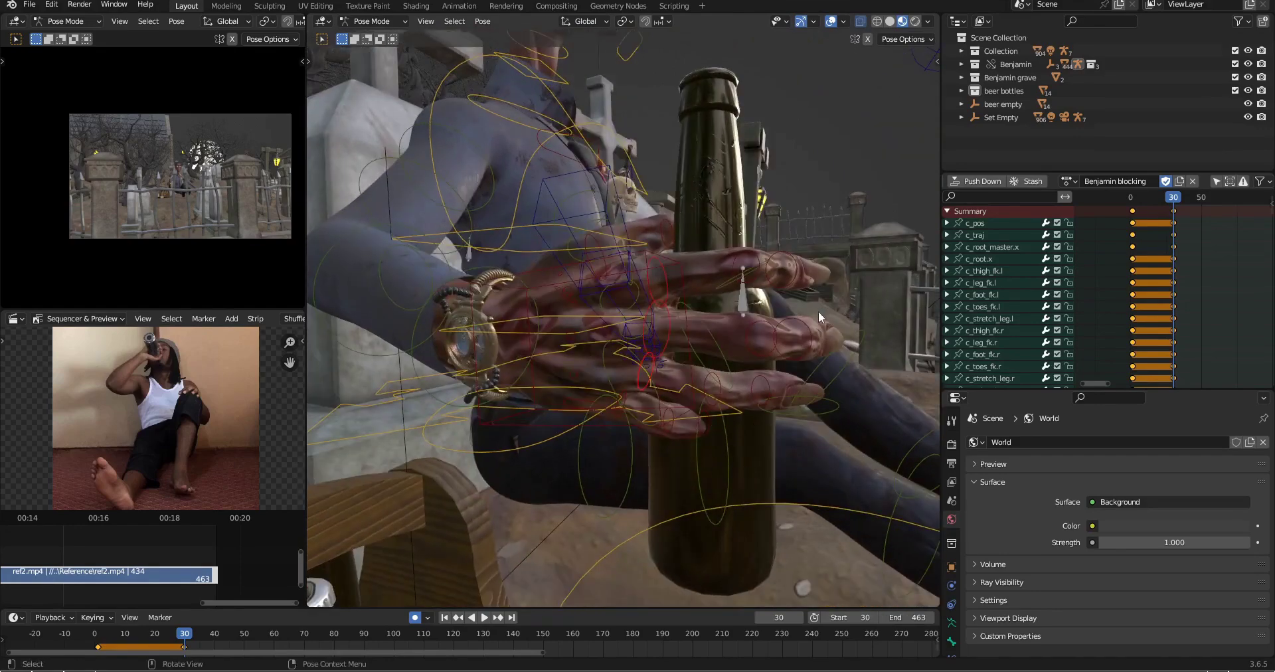
key("r")
key("x")
key("x")
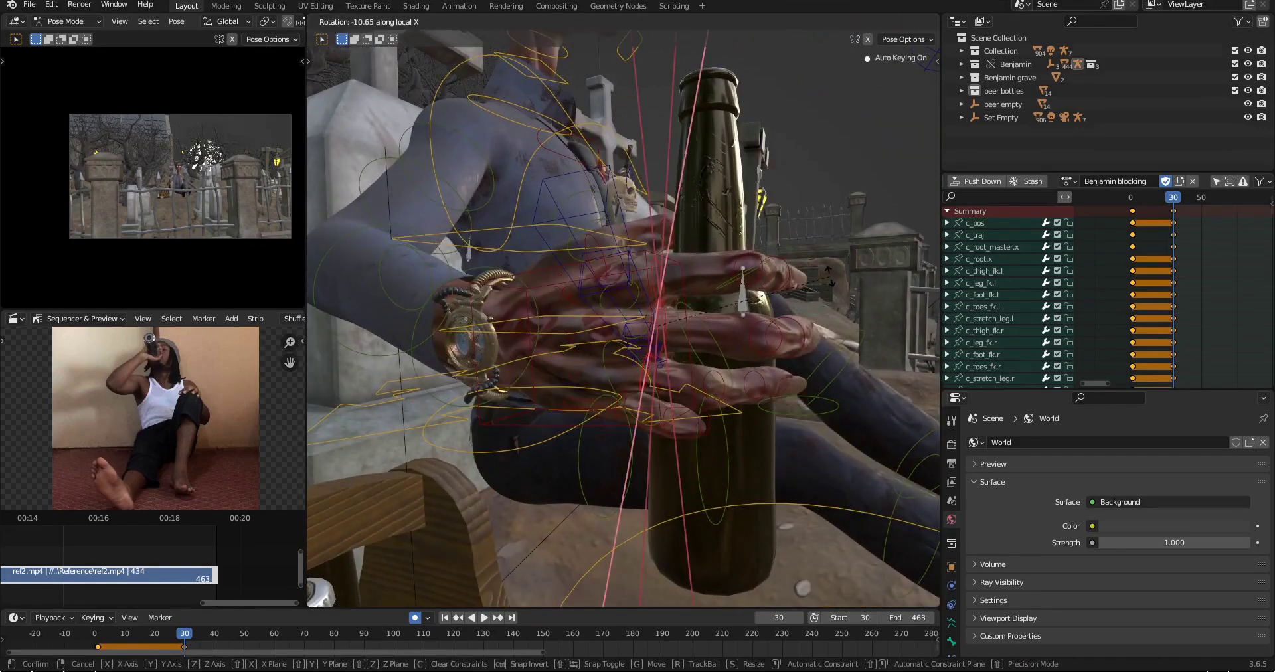
left_click(798, 307)
Step: Select the little finger's knuckle control and rotate it about its local X axis to fit the bottle
mouse_move(798, 306)
middle_mouse_down()
mouse_move(651, 385)
mouse_move(807, 305)
mouse_move(801, 330)
middle_mouse_up()
scroll(801, 329, "up", 3)
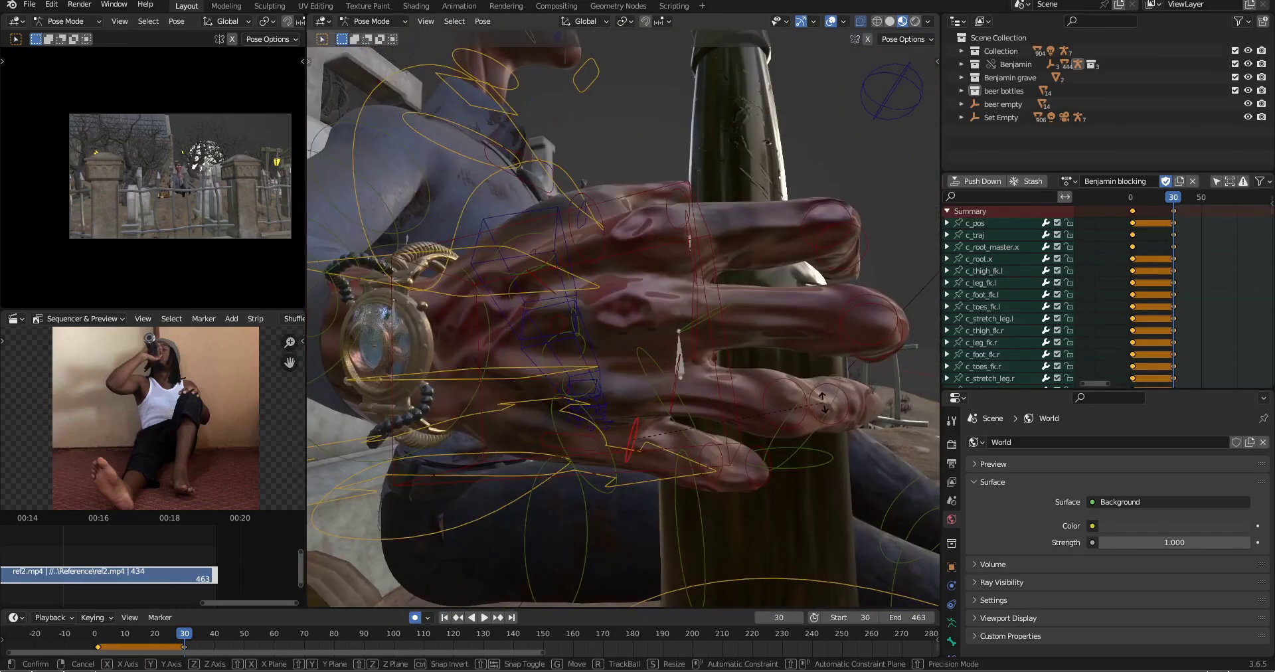
key("r")
key("x")
key("x")
left_click(811, 405)
Step: Rotate the little finger's outer joint control about its local X axis to finish the finger's curl
scroll(811, 405, "down", 4)
middle_click_drag(811, 405, 693, 426)
scroll(693, 425, "up", 3)
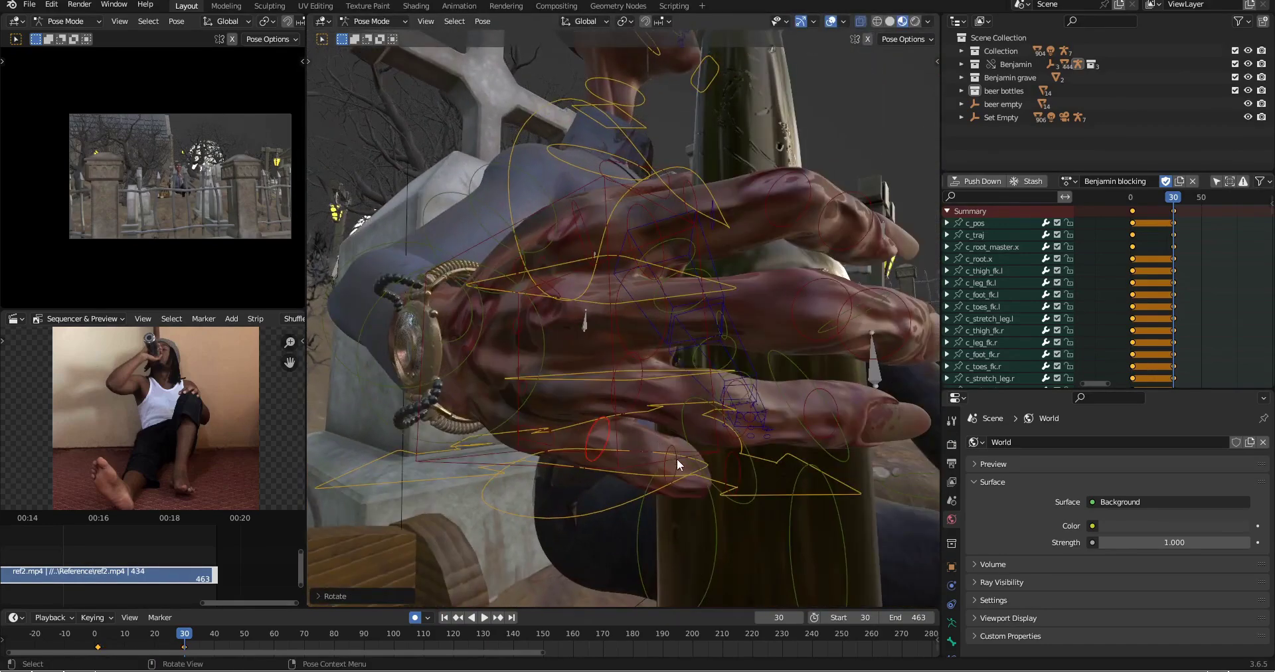
scroll(676, 458, "down", 2)
key("r")
key("x")
key("x")
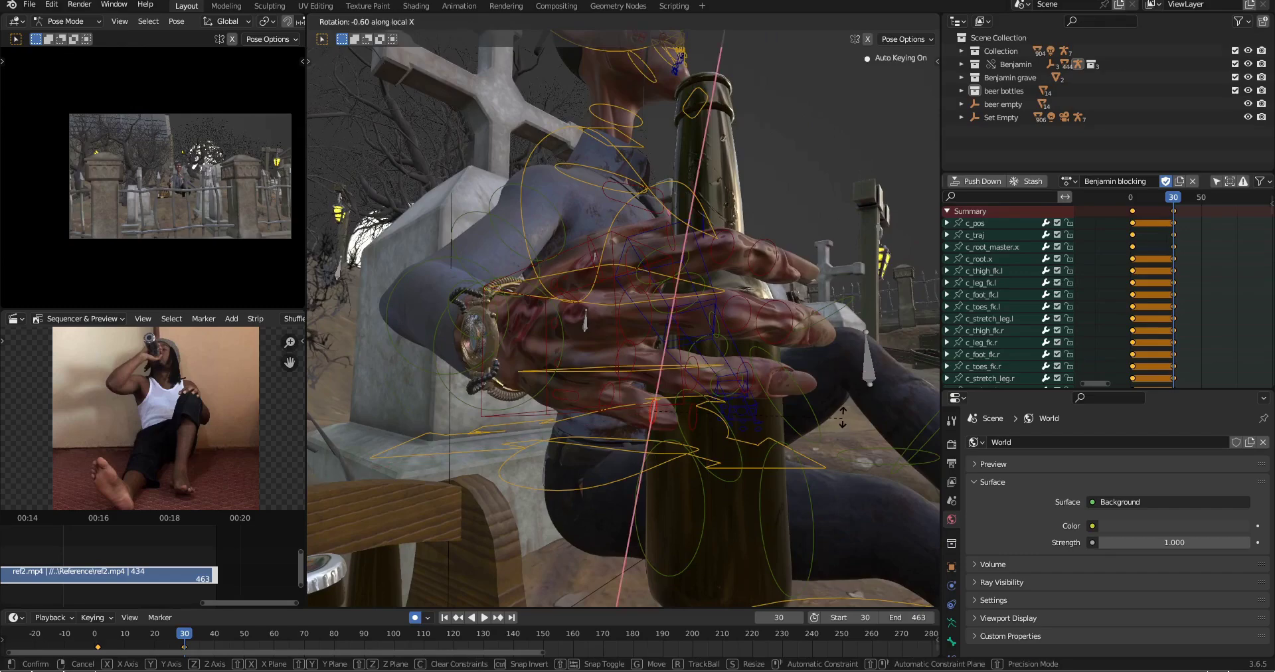
left_click(771, 436)
Step: Rotate the control at the base of the thumb to fit the thumb around the bottle
middle_click_drag(770, 436, 749, 375)
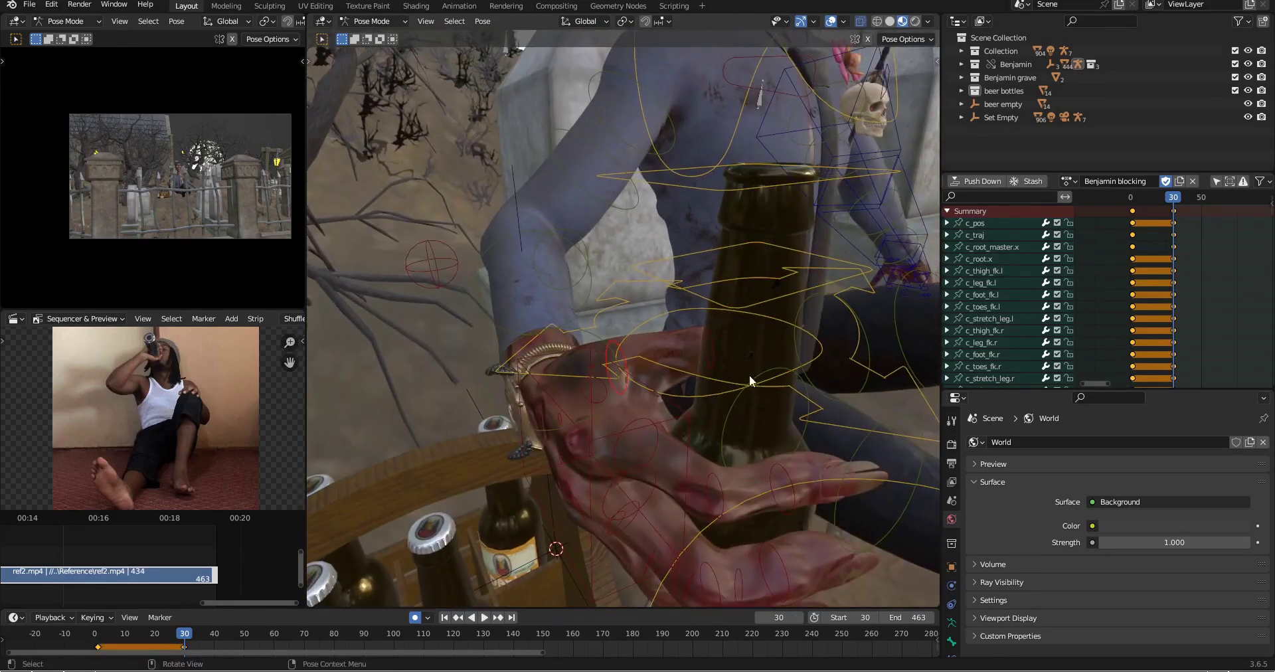
middle_click_drag(843, 356, 666, 398)
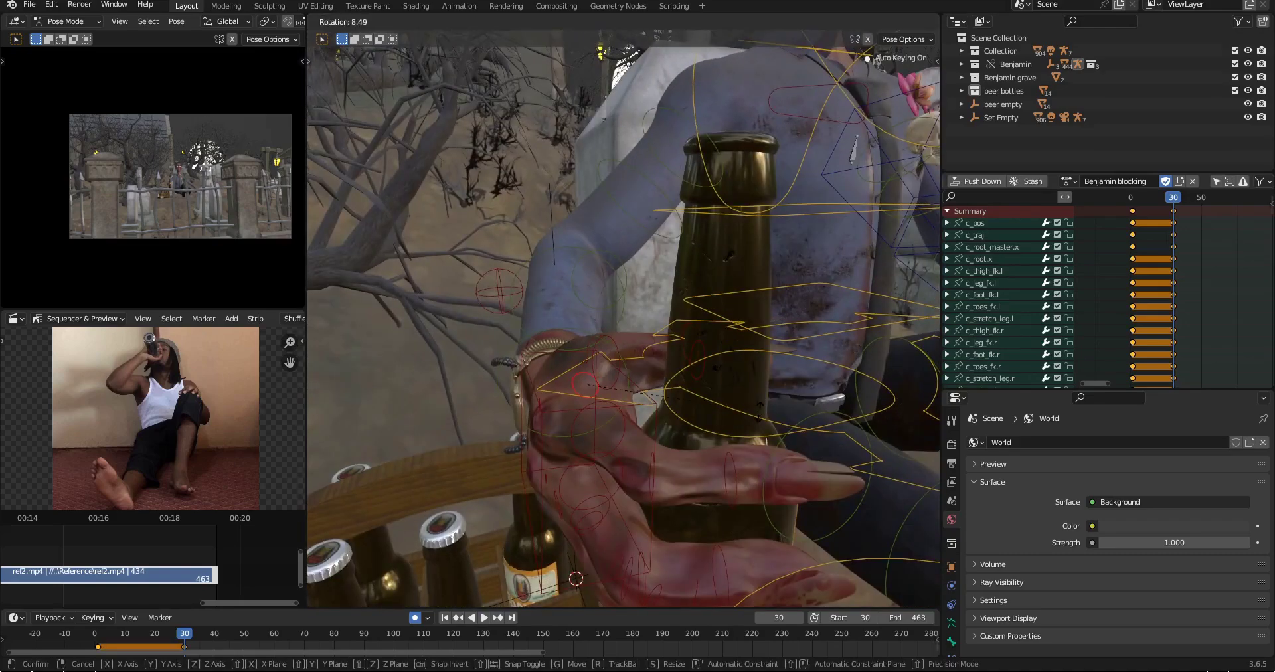
middle_click_drag(758, 416, 744, 239)
middle_click_drag(747, 291, 588, 268)
scroll(598, 262, "down", 2)
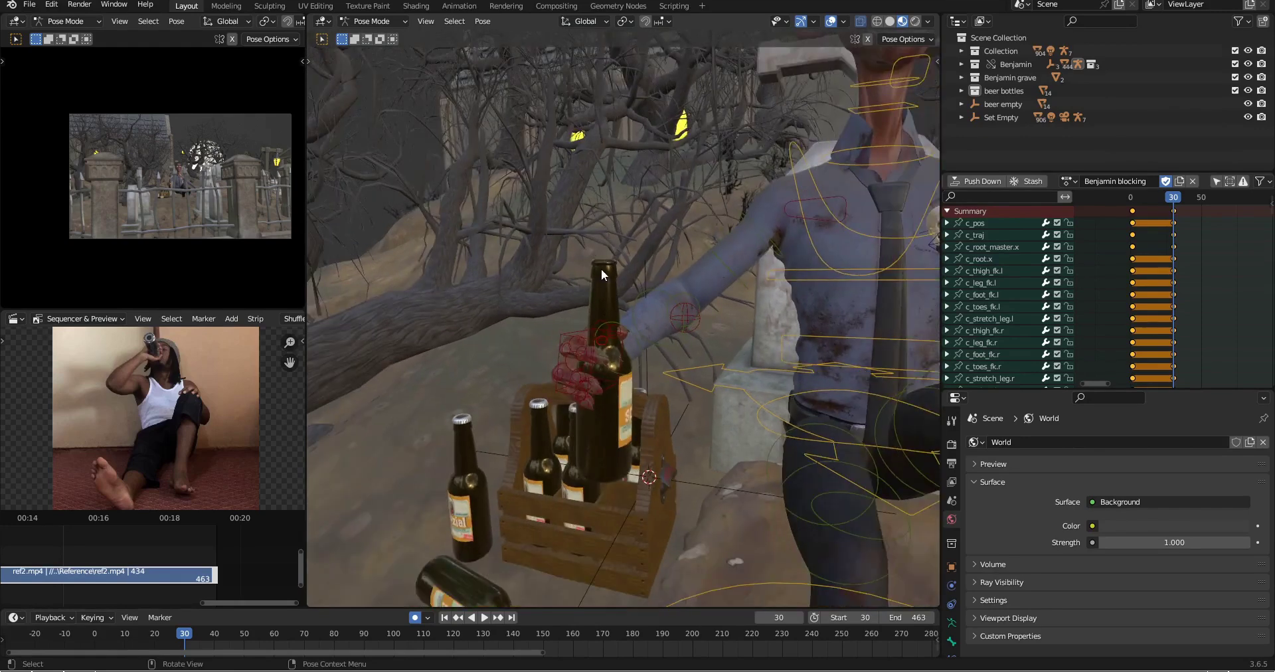
Step: Turn on the Lock Object Modes option for the editing session
scroll(600, 269, "up", 2)
middle_click_drag(588, 250, 561, 253)
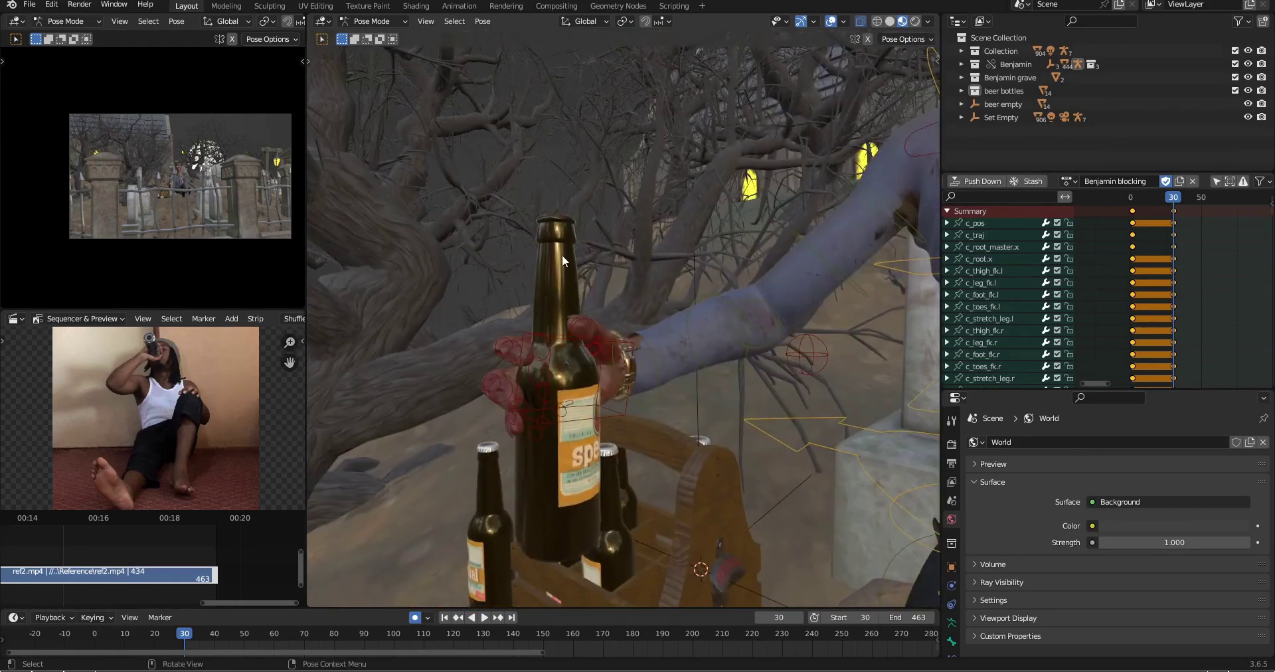
left_click(51, 4)
middle_click_drag(551, 291, 503, 392)
middle_click_drag(503, 435, 497, 355)
left_click(69, 4)
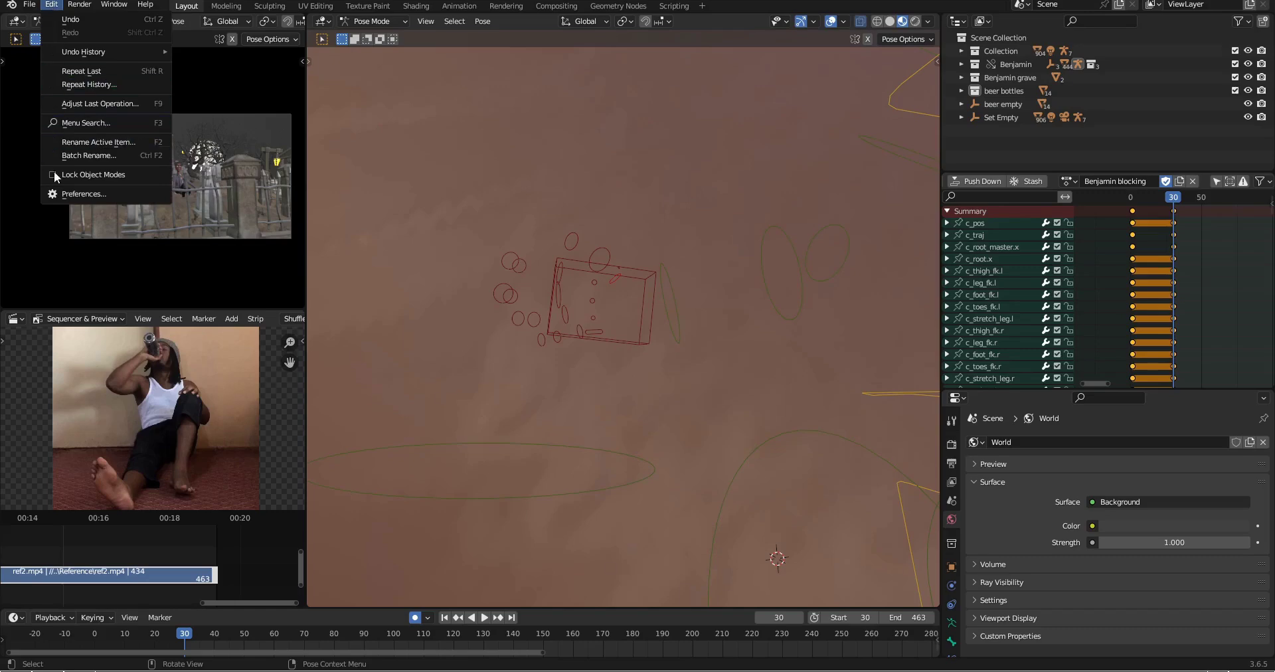
left_click(51, 4)
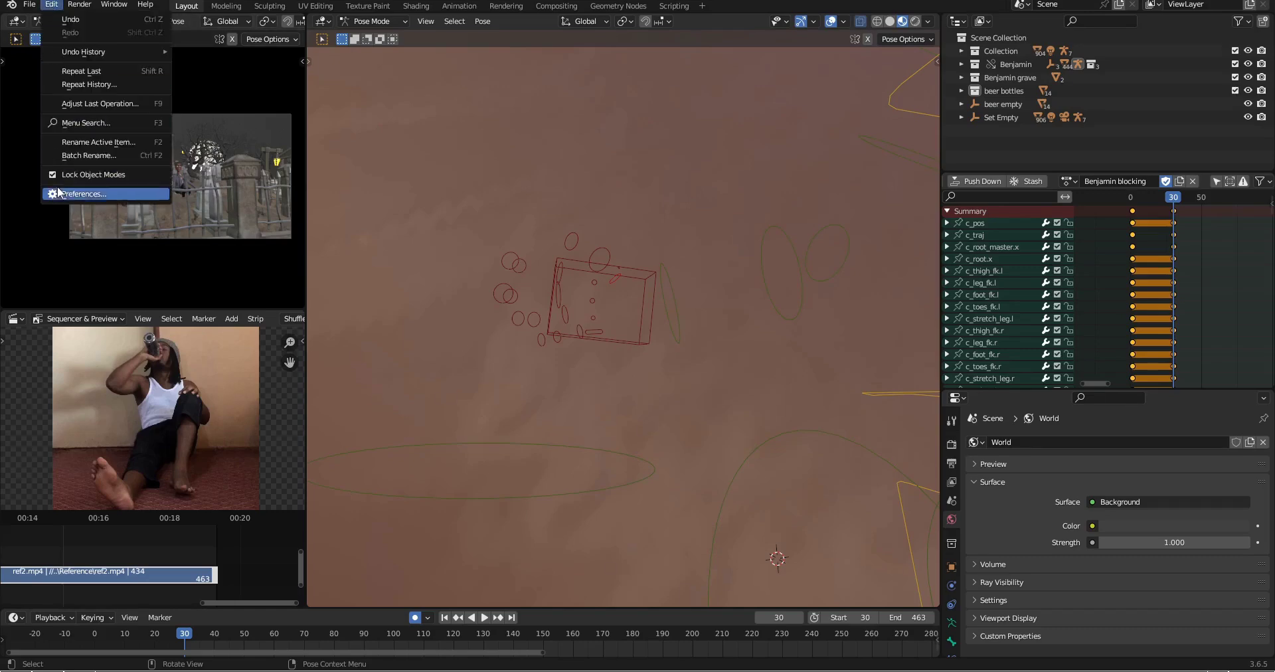
middle_click_drag(565, 325, 420, 238)
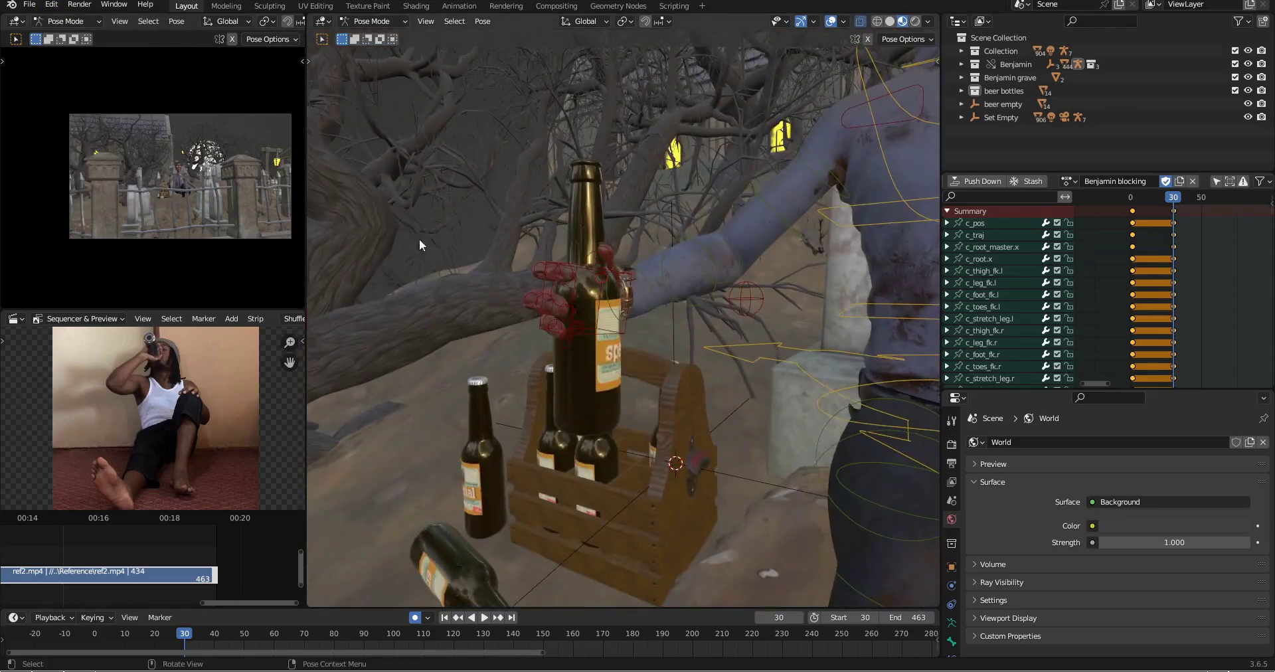
left_click(51, 4)
Step: Switch from Pose Mode to Object Mode, select the bottle in the hand and move it vertically along the Z axis
middle_click_drag(590, 207, 653, 331)
key("ctrl+Tab")
left_click(573, 335)
key("g")
key("z")
left_click(606, 347)
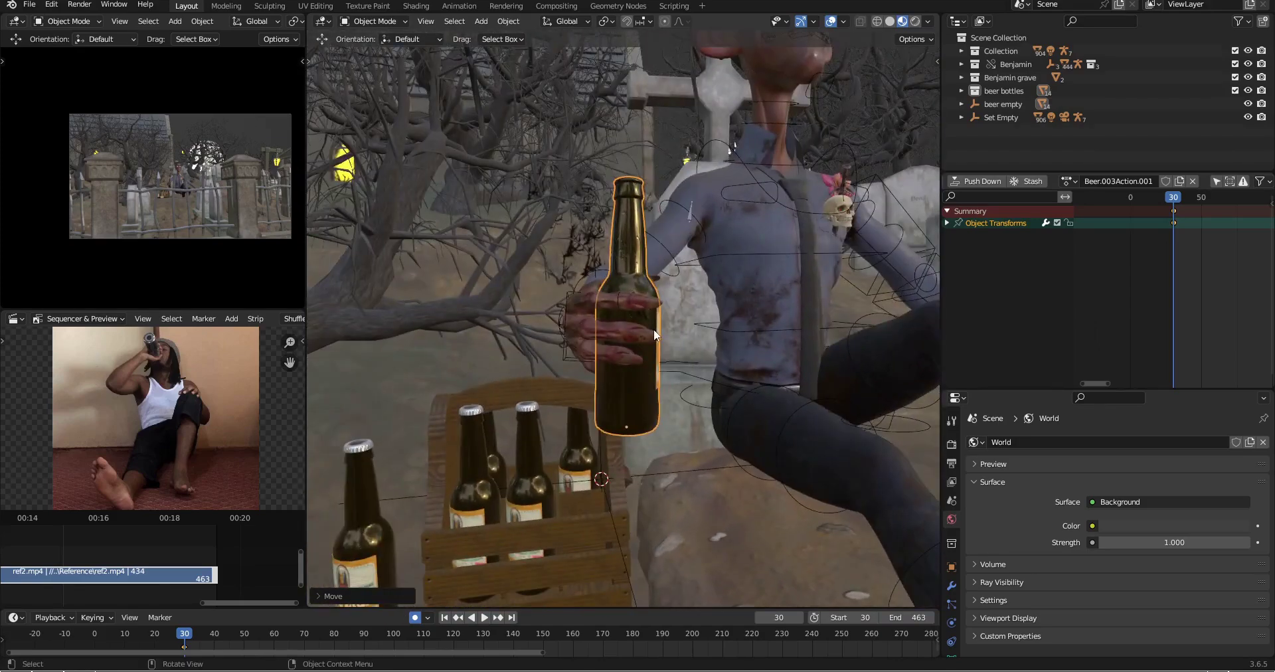
Step: Select the character's rig around the hand holding the bottle and switch it to Pose Mode
middle_click_drag(484, 355, 663, 329)
scroll(638, 378, "up", 5)
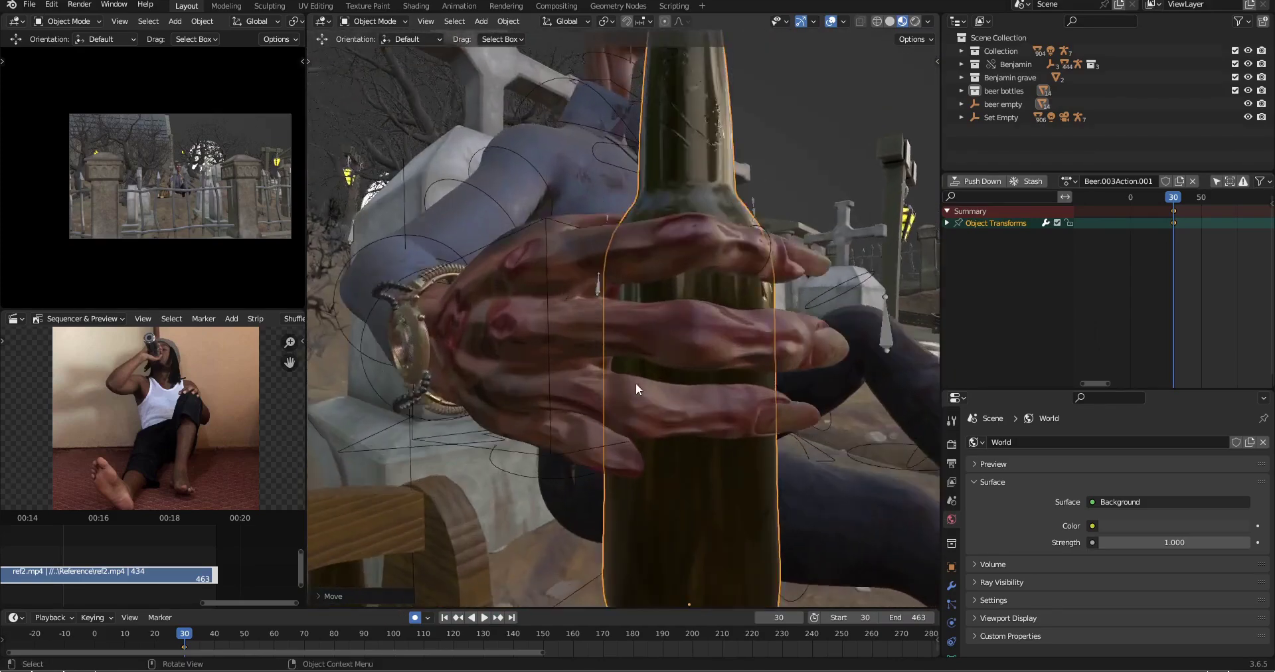
middle_click_drag(627, 442, 659, 424)
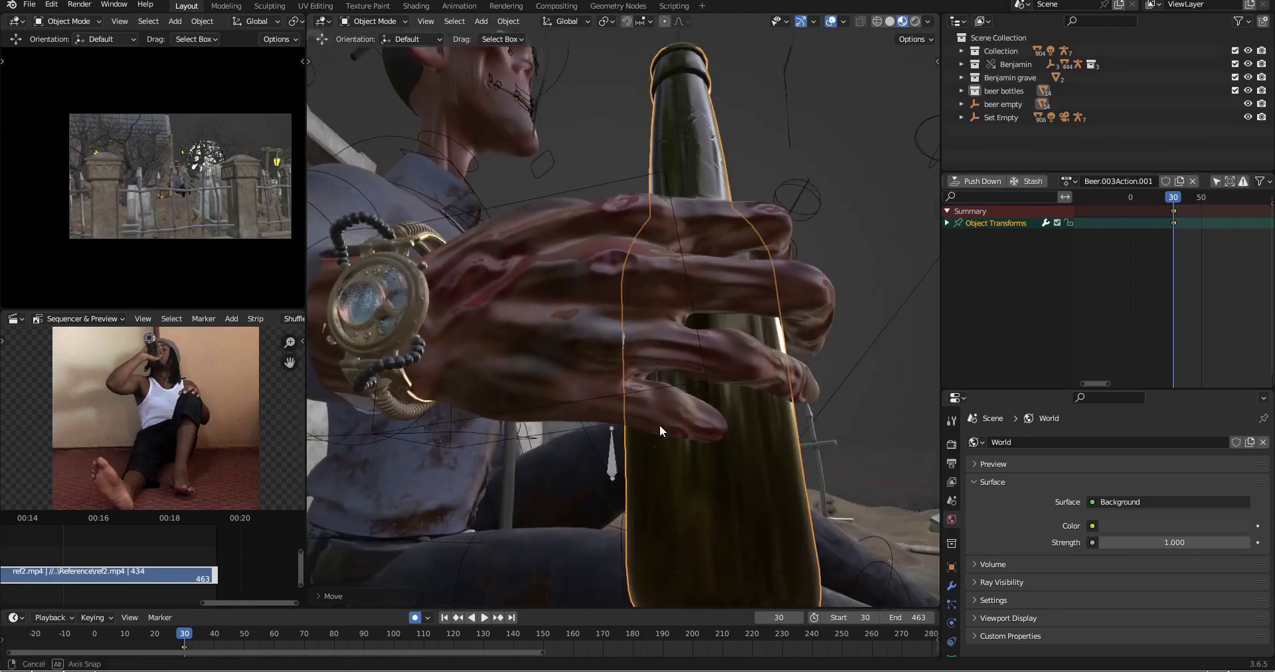
left_click(689, 384)
key("Tab")
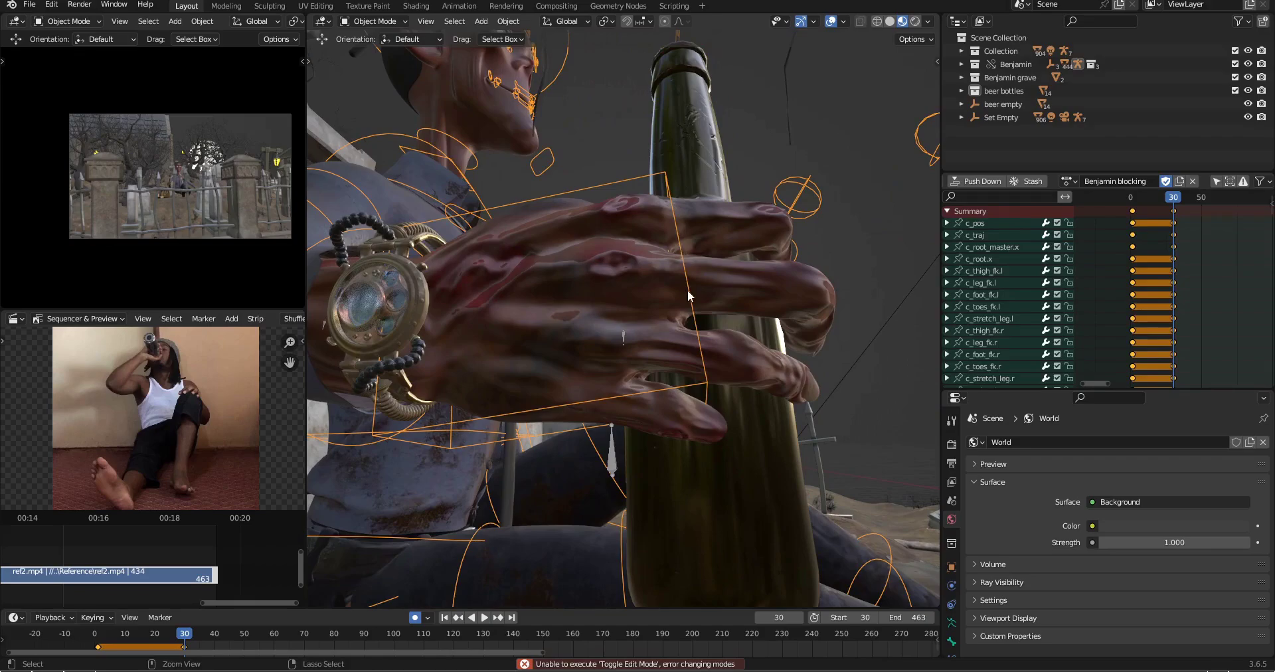
key("ctrl+Tab")
middle_click_drag(676, 249, 631, 188)
Step: Hide the surrounding scene Collection, duplicate a beer bottle and rotate the copy to stand upright beside the crate
left_click(1248, 51)
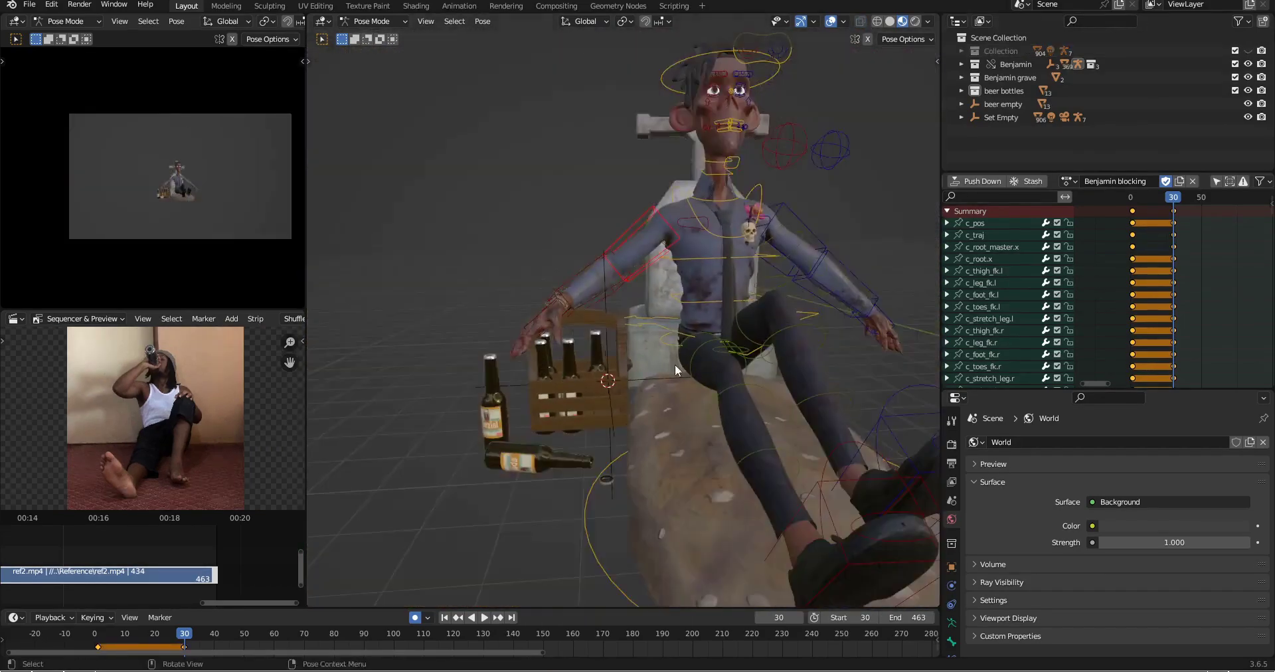
left_click(571, 512)
key("shift+d")
left_click(680, 451)
key("r")
left_click(622, 334)
key("r")
left_click(622, 334)
middle_click_drag(622, 334, 567, 424)
Step: Return the rig to Pose Mode, then rotate and move the right hand IK control above the upright bottle
key("ctrl+Tab")
key("n")
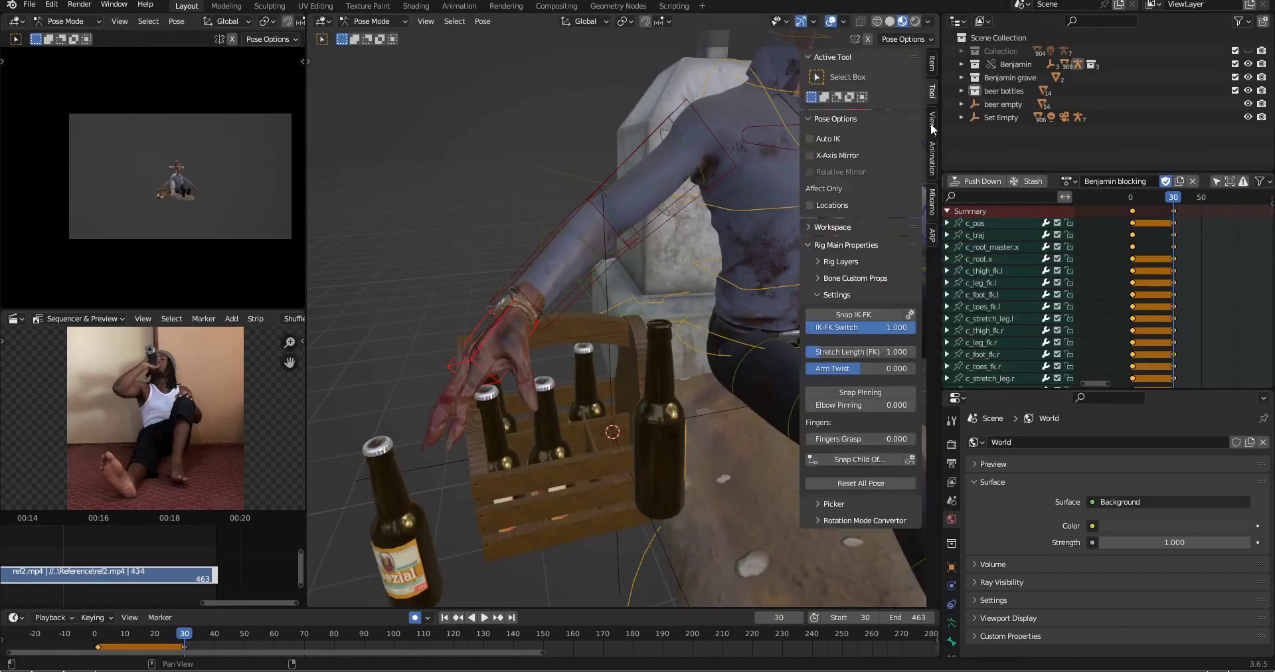
key("n")
middle_click_drag(730, 399, 704, 316)
key("r")
left_click(680, 203)
key("g")
left_click(670, 265)
Step: Show the scene Collection again, turn on overlays in the camera view and select the scene camera in Object Mode
scroll(664, 354, "down", 6)
left_click(1247, 51)
scroll(199, 22, "down", 8)
left_click(197, 22)
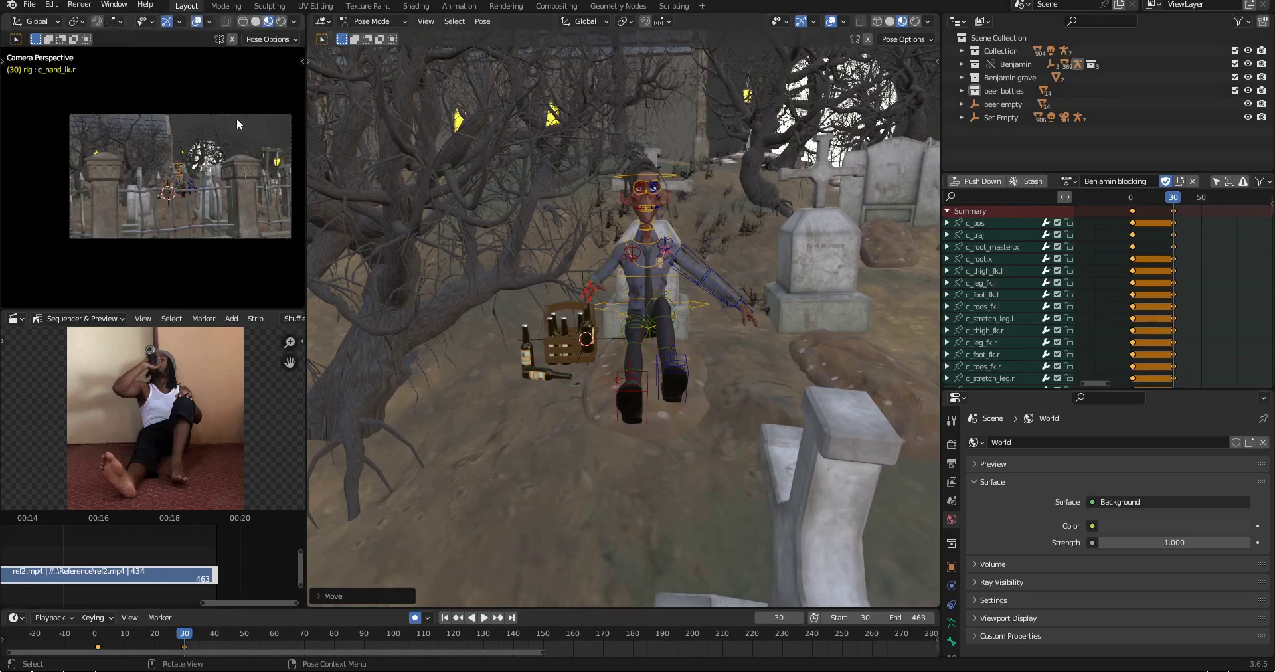
key("ctrl+Tab")
left_click(236, 116)
Step: Duplicate the scene camera, assign the copy to a collection and name its camera data "camera 2"
key("m")
left_click(181, 142)
key("m")
left_click(183, 144)
scroll(701, 252, "down", 5)
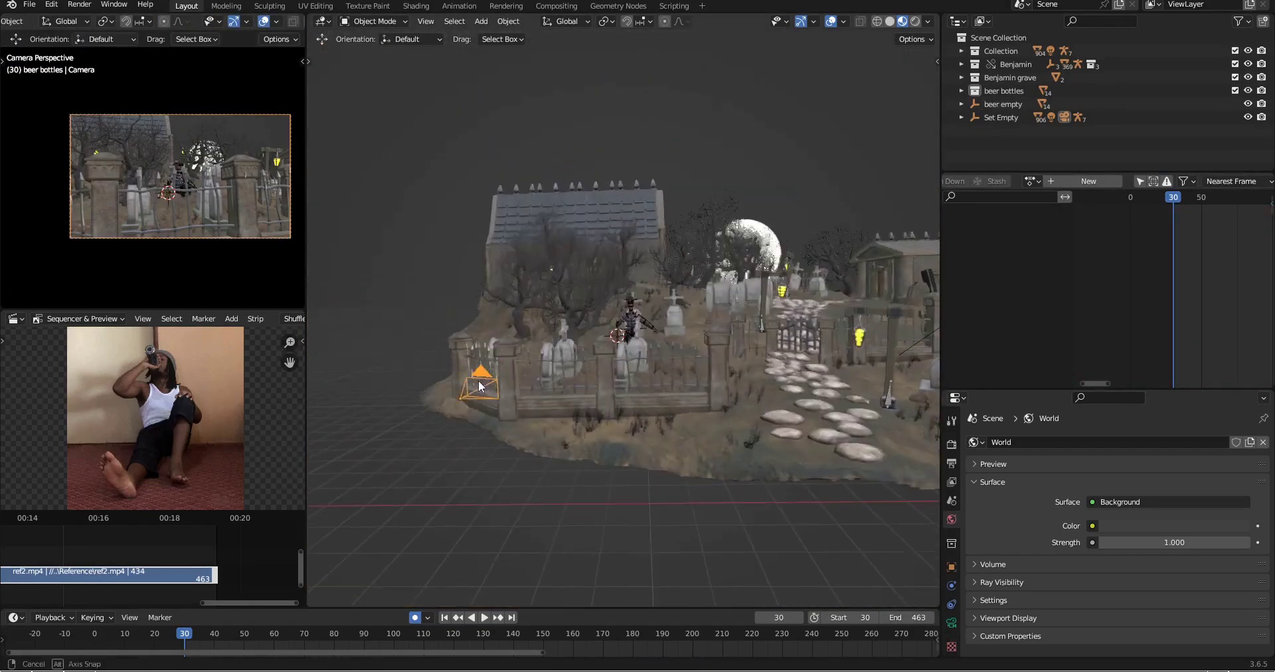
key("i")
middle_click_drag(700, 361, 710, 399)
left_click(951, 623)
double_click(1036, 442)
type("camera 2")
key("Return")
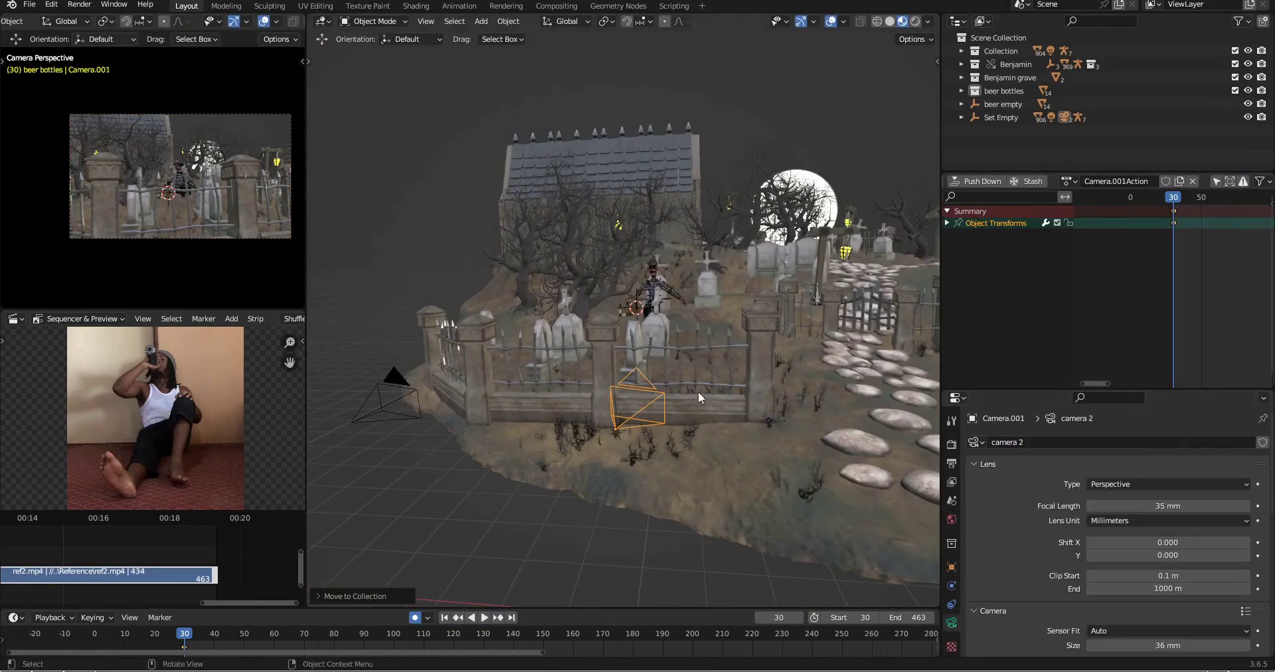
Step: Hide the scene Collection and place camera 2 in front of the seated character by aligning it to the current view
key("g")
scroll(675, 245, "up", 6)
middle_click_drag(675, 245, 692, 350)
left_click(1248, 51)
scroll(698, 316, "up", 4)
key("ctrl+alt+KP_0")
Step: Set camera 2's focal length to 50 mm and turn off overlays in the camera view
double_click(1172, 507)
type("50")
key("Return")
scroll(692, 349, "down", 4)
key("g")
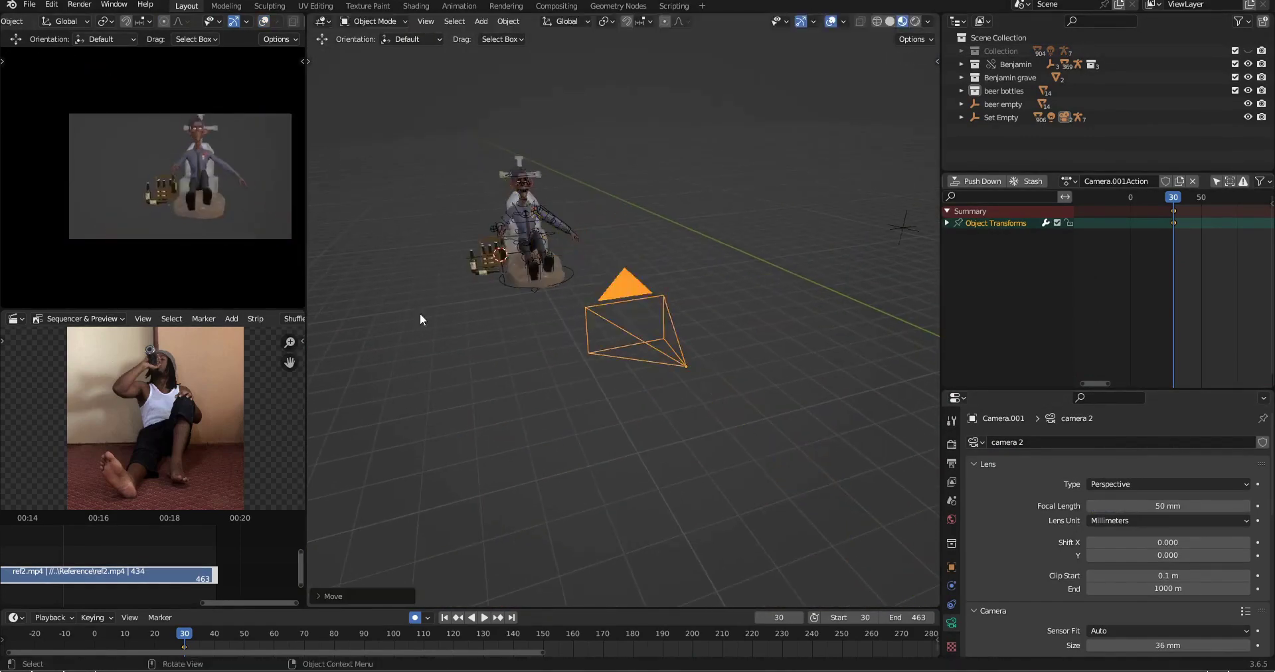
left_click(263, 21)
Step: Move camera 2 along the Z axis and tilt it about the X axis to frame the seated character and bottles
scroll(173, 193, "up", 2)
key("g")
key("z")
left_click(674, 334)
key("r")
key("x")
left_click(700, 327)
key("g")
key("z")
left_click(697, 320)
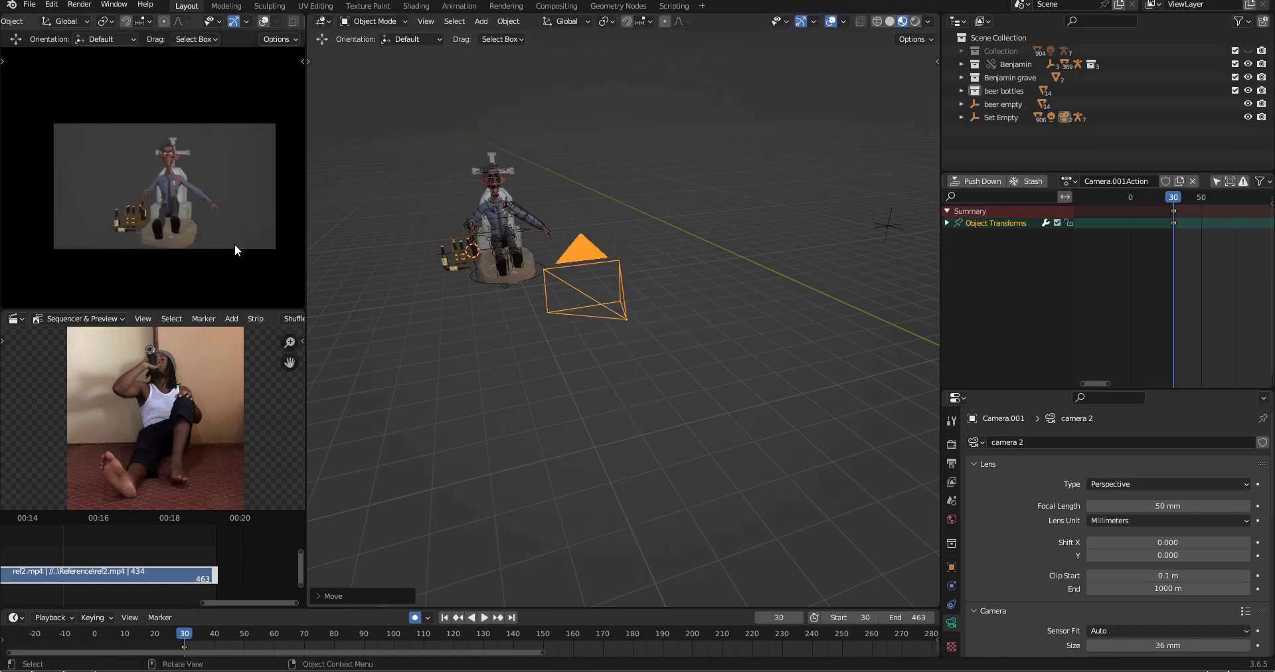
scroll(234, 244, "up", 3)
scroll(664, 278, "up", 3)
Step: Select the character's rig, switch it to Pose Mode and save the file
middle_click_drag(677, 278, 787, 252)
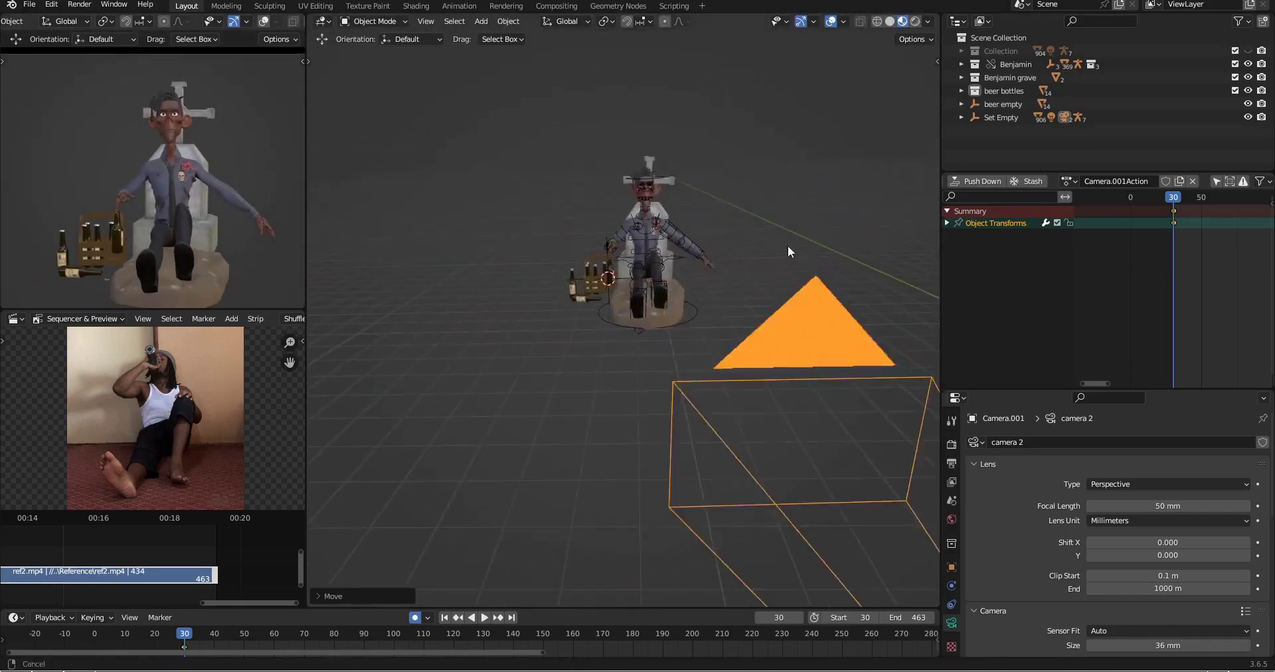
left_click(659, 328)
key("ctrl+Tab")
key("a")
scroll(658, 328, "down", 3)
key("ctrl+s")
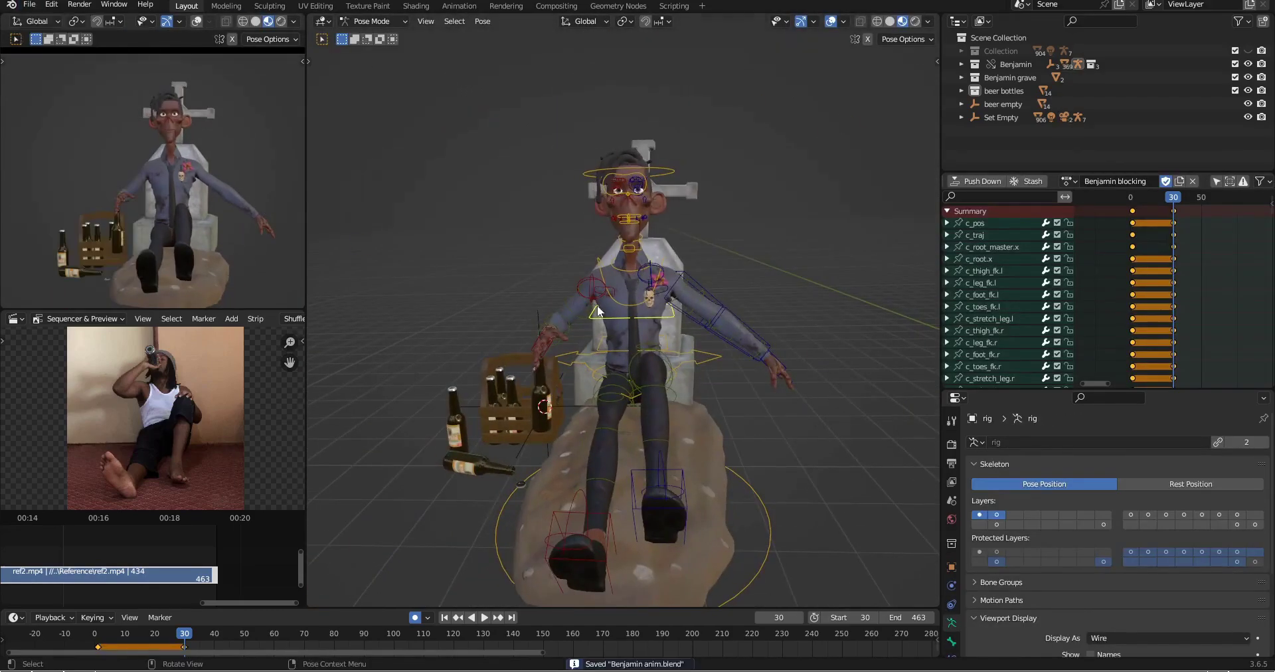
Step: Switch to Object Mode and move the upright bottle into the character's right hand
key("ctrl+Tab")
left_click(605, 392)
key("g")
middle_click_drag(624, 395, 710, 348)
left_click(709, 348)
Step: Return the rig to Pose Mode and rotate the right hand control to align the palm with the bottle
key("ctrl+Tab")
key("r")
left_click(659, 302)
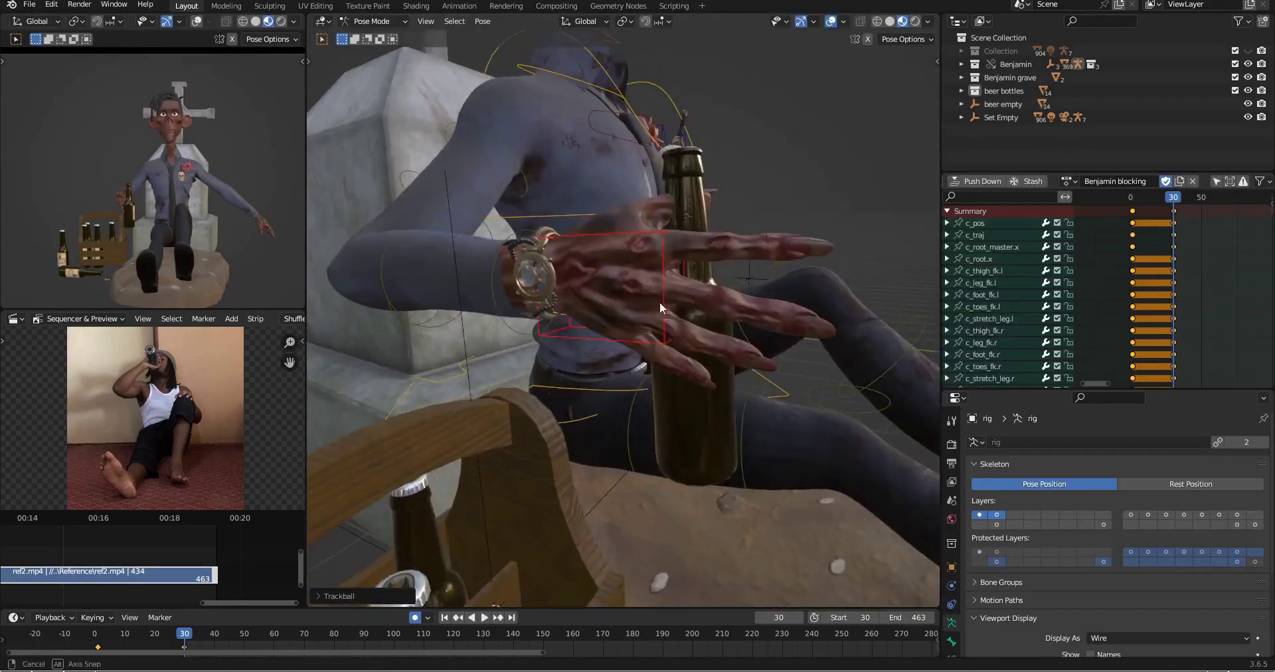
key("r")
middle_click_drag(660, 301, 706, 325)
left_click(697, 299)
middle_click_drag(770, 292, 431, 458)
Step: Rotate the selected finger controls about their local X axis to curl the fingers toward the bottle
key("r")
key("x")
key("x")
right_click(737, 279)
key("r")
key("x")
key("x")
left_click(813, 269)
Step: Move the right hand control along the X axis toward the bottle and save the file
left_click(664, 325)
key("g")
key("x")
left_click(683, 325)
scroll(631, 333, "up", 2)
left_click(596, 362)
left_click(29, 4)
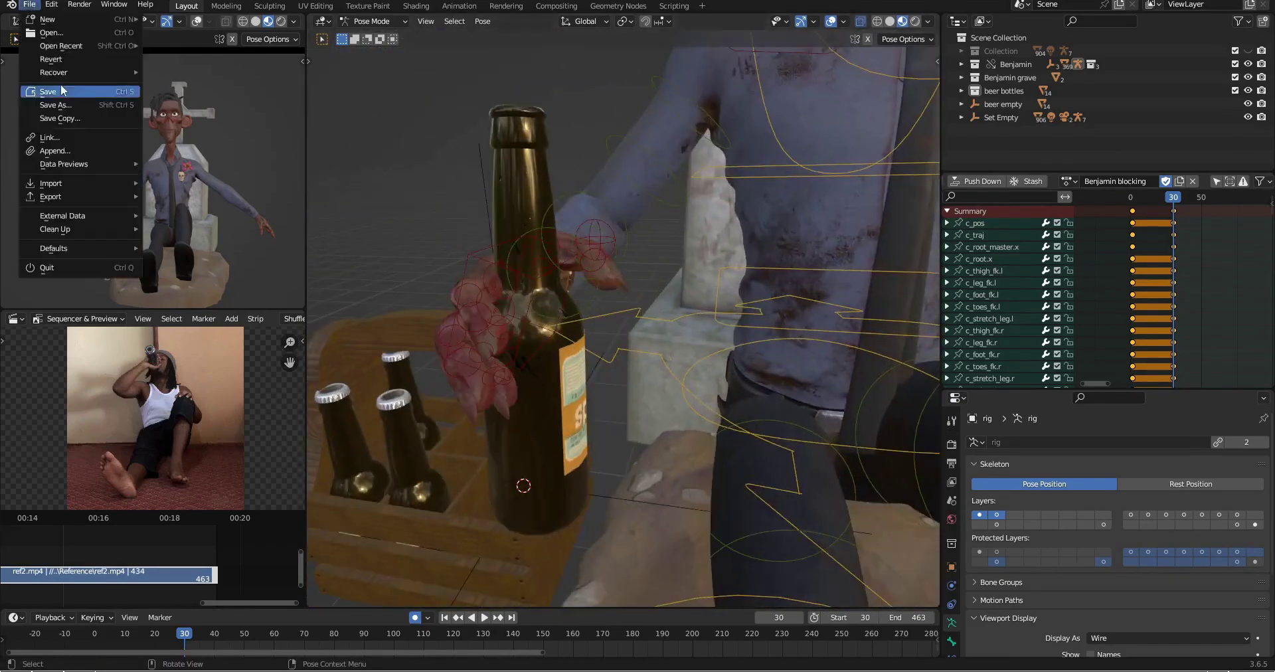
left_click(53, 91)
Step: Switch to Object Mode, select the held bottle and reposition it against the palm
key("ctrl+Tab")
left_click(537, 265)
key("g")
middle_click_drag(597, 252, 728, 192)
left_click(728, 193)
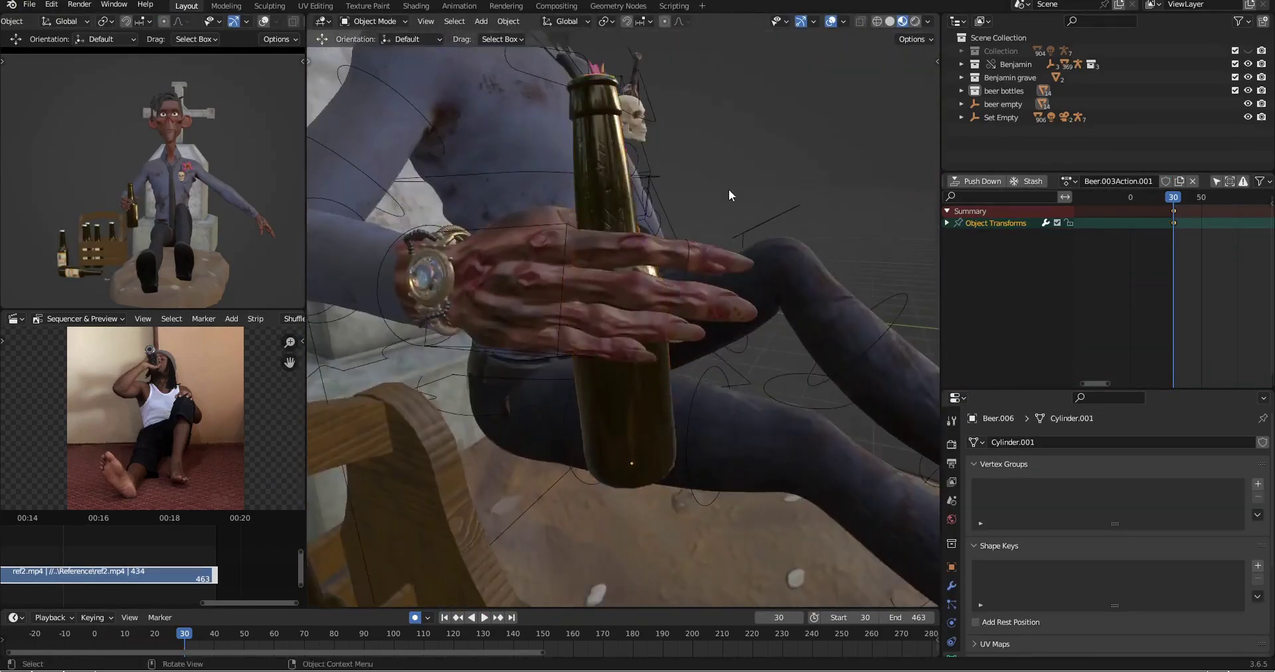
Step: Put the rig back in Pose Mode and rotate a finger control about its local X axis toward the bottle
left_click(704, 226)
key("ctrl+Tab")
scroll(624, 297, "up", 2)
middle_click_drag(624, 298, 618, 325)
left_click(577, 325)
key("r")
key("x")
key("x")
left_click(597, 305)
Step: Rotate the finger control further about its local X axis to tighten the curl around the bottle
key("r")
key("x")
key("x")
key("r")
key("x")
key("x")
left_click(676, 259)
Step: Select another finger control and rotate it about its local X axis to bend that part around the bottle
left_click(566, 302)
key("r")
key("x")
key("x")
left_click(584, 299)
Step: Switch to Object Mode, select the held bottle and rotate it to match the grip
key("ctrl+Tab")
left_click(584, 391)
key("r")
left_click(597, 372)
left_click(459, 200)
Step: Move the selection along the Z and X axes and rotate it about the X axis to fit bottle and hand together
scroll(624, 304, "down", 4)
left_click(624, 304)
key("g")
key("z")
left_click(621, 312)
key("g")
key("x")
left_click(651, 383)
key("r")
key("x")
left_click(691, 305)
Step: Select a finger control on the gripping hand and rotate it about its local X axis against the bottle
left_click(599, 337)
key("r")
left_click(700, 332)
mouse_move(700, 332)
middle_mouse_down()
mouse_move(699, 271)
mouse_move(683, 345)
middle_mouse_up()
key("r")
key("x")
key("x")
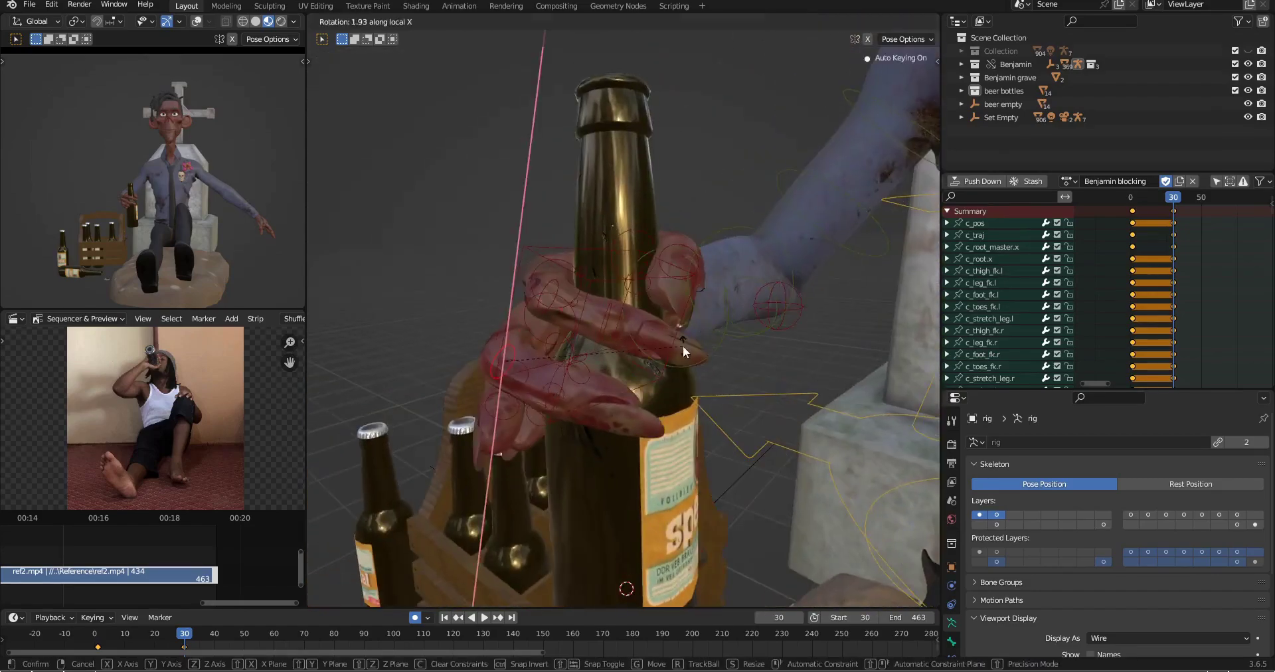
left_click(677, 345)
Step: Trackball-rotate the finger control to refine how the finger wraps around the bottle
middle_click_drag(505, 324, 555, 313)
key("r")
key("r")
left_click(744, 332)
Step: Select another finger control and rotate it twice about its local X axis to close it around the bottle
scroll(674, 360, "down", 3)
middle_click_drag(775, 310, 699, 333)
left_click(627, 386)
key("r")
key("x")
key("x")
left_click(742, 337)
key("r")
key("x")
key("x")
left_click(708, 343)
Step: Switch to Object Mode, select the held bottle and save the file
scroll(699, 332, "down", 5)
left_click(830, 22)
key("ctrl+Tab")
left_click(597, 456)
key("ctrl+s")
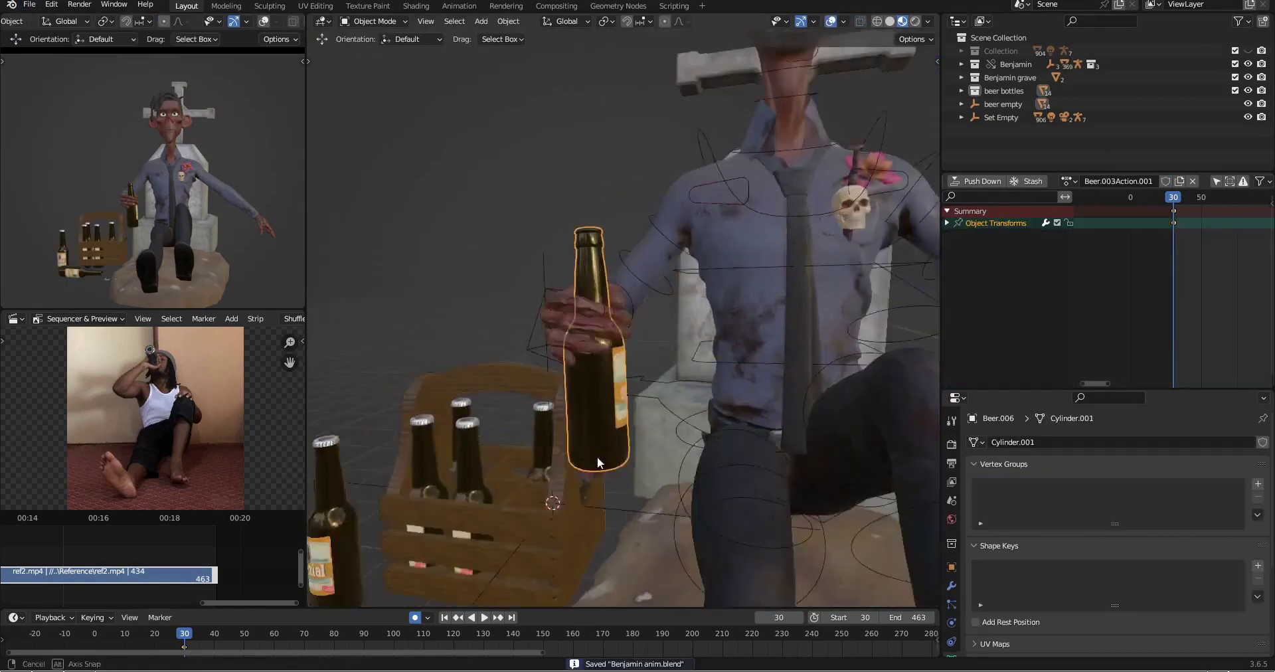
Step: Add a Plain Axes empty at the base of the held bottle, scale it and move it along the Z axis
middle_click_drag(596, 456, 608, 392)
scroll(608, 392, "up", 2)
key("shift+a")
left_click(671, 476)
scroll(644, 356, "down", 4)
scroll(644, 357, "up", 3)
key("g")
key("z")
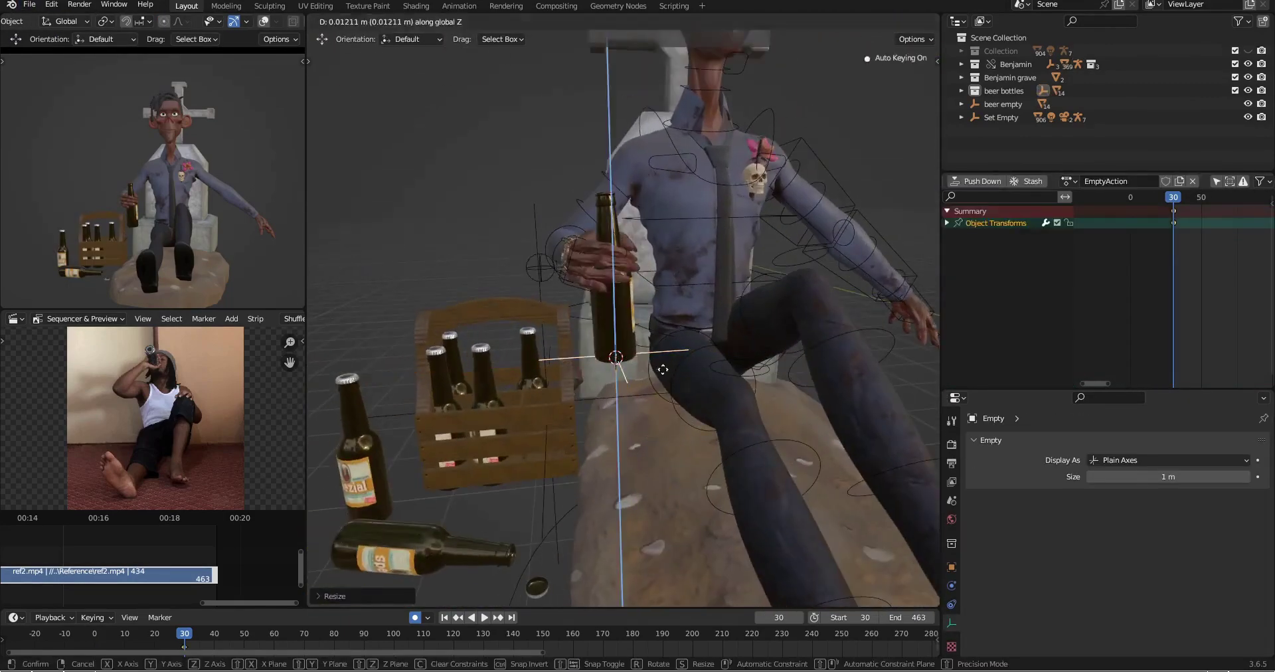
left_click(663, 367)
Step: Rename the new empty "bottle empty" and the beer case's empty "beercase empty"
key("m")
double_click(995, 118)
type("bottle empty")
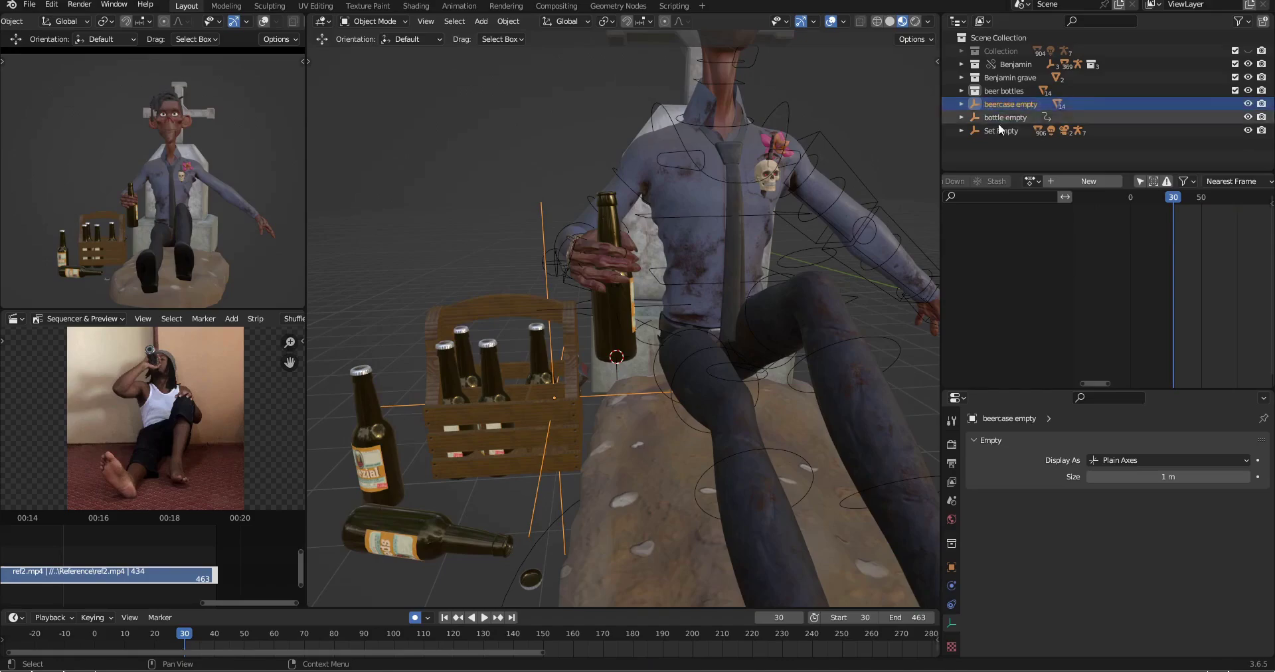
Step: Parent the held bottle to the bottle empty, add the rig to the selection and switch to Pose Mode
left_click(610, 307)
left_click(573, 301, "shift")
key("ctrl+p")
left_click(573, 301)
mouse_move(573, 301)
middle_mouse_down()
mouse_move(636, 282)
mouse_move(572, 281)
middle_mouse_up()
left_click(572, 283, "shift")
key("ctrl+Tab")
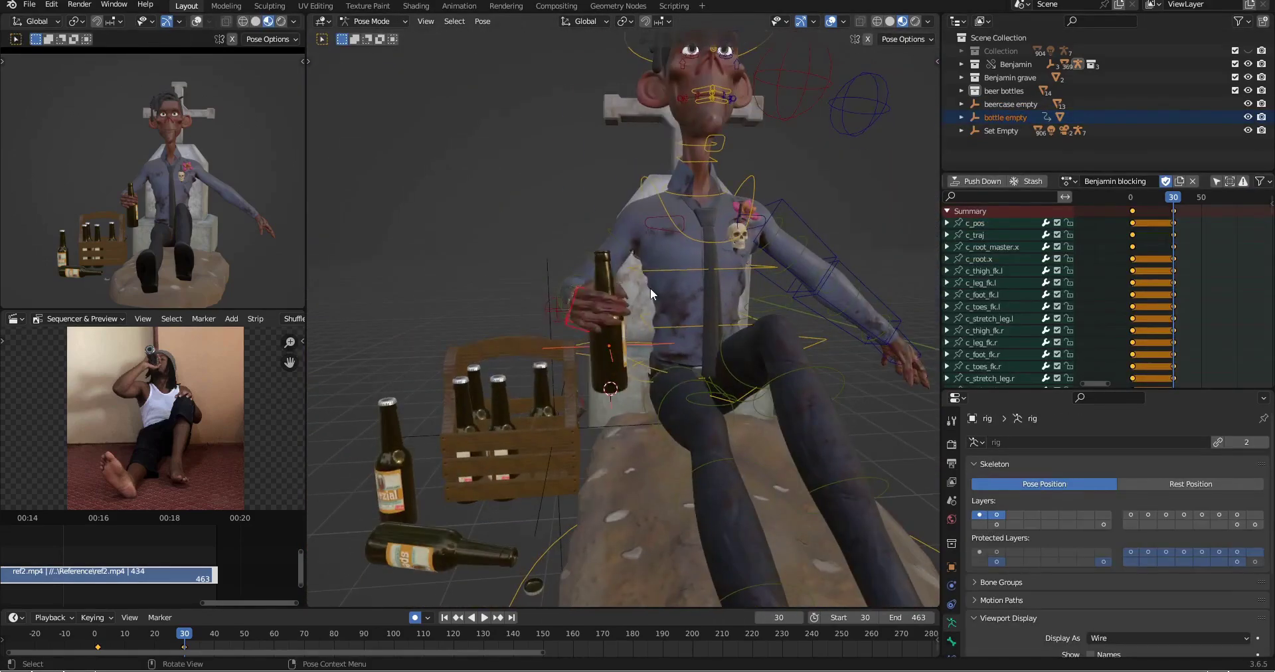
Step: Select a rig control, move it along the Y axis, rotate it and reposition it freely at frame 30
left_click(651, 289)
middle_click_drag(650, 288, 584, 378)
left_click(729, 337)
key("g")
key("y")
key("r")
left_click(738, 337)
key("r")
left_click(794, 405)
key("g")
left_click(697, 392)
Step: Move a rig control along the Z axis and rotate it to adjust the seated pose
scroll(642, 366, "down", 5)
scroll(780, 389, "up", 3)
left_click(667, 357)
key("g")
key("z")
left_click(670, 381)
scroll(152, 180, "up", 1)
key("r")
left_click(875, 289)
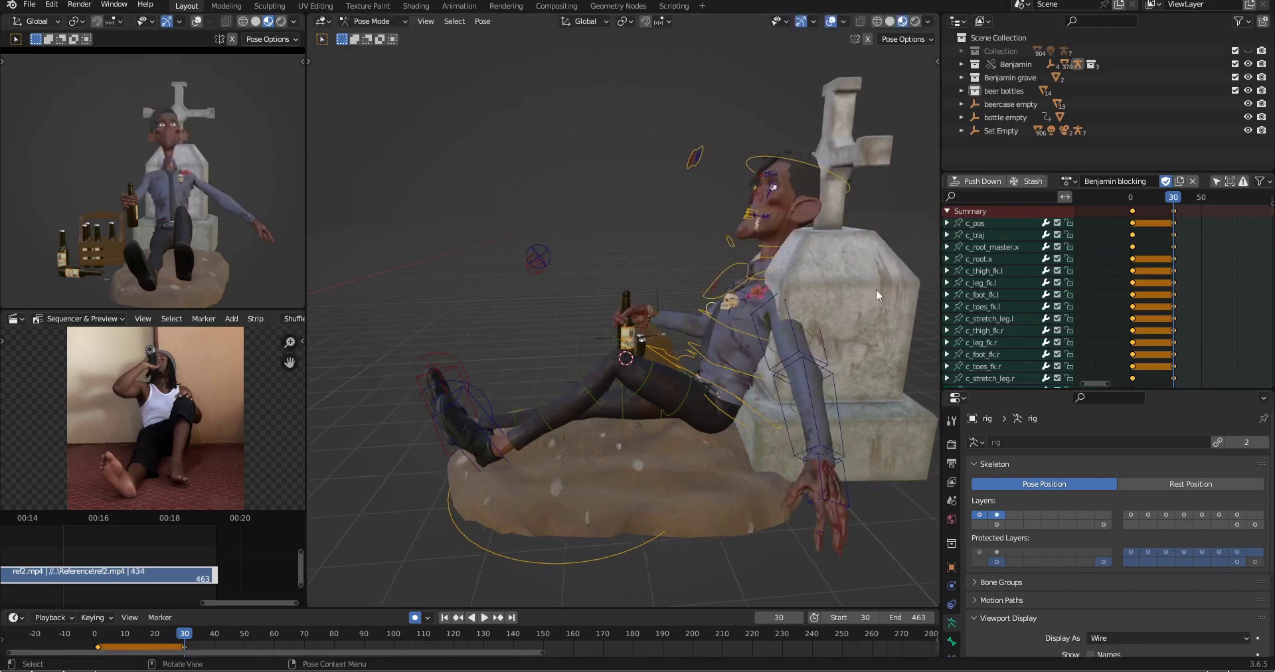
Step: Rotate the rig control about its local X axis as seen from the character's side
middle_click_drag(733, 392, 504, 381)
key("r")
key("x")
key("x")
left_click(508, 371)
left_click(499, 380)
left_click(497, 332)
scroll(668, 316, "down", 3)
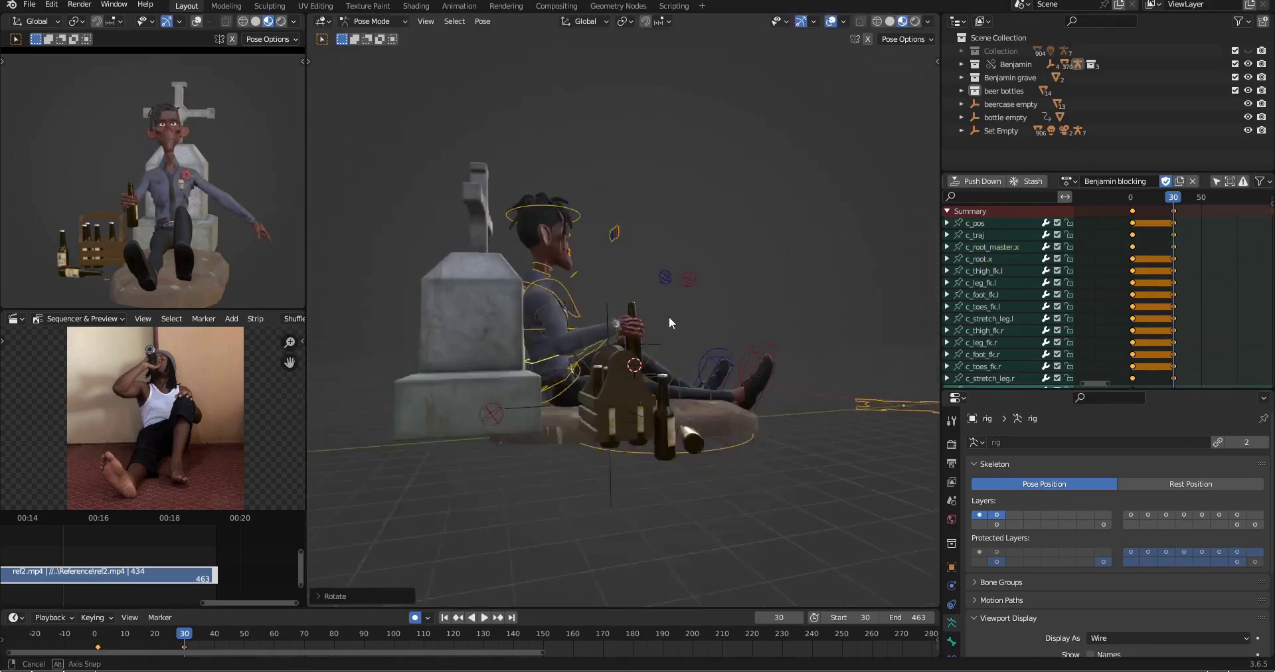
Step: Save the file
left_click(29, 5)
mouse_move(668, 316)
middle_mouse_down()
mouse_move(810, 332)
mouse_move(670, 339)
middle_mouse_up()
left_click(31, 96)
Step: Move the left hand control from its outstretched position in toward the character's left thigh
scroll(671, 339, "up", 3)
left_click(796, 355)
middle_click_drag(797, 355, 750, 333)
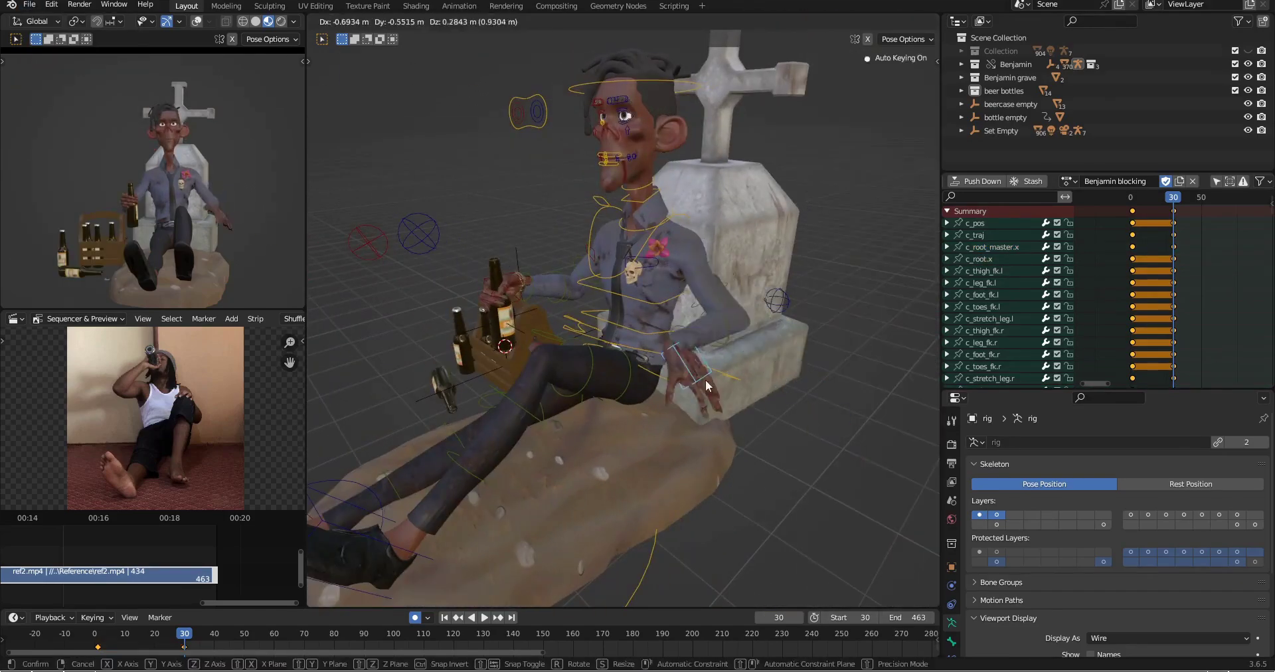
left_click(706, 385)
middle_click_drag(705, 386, 817, 398)
Step: Reposition the left foot control to bend the left knee, trackball-rotate the foot and shift it along the X axis
left_click(706, 469)
key("g")
left_click(717, 432)
key("r")
key("r")
left_click(724, 411)
key("r")
key("r")
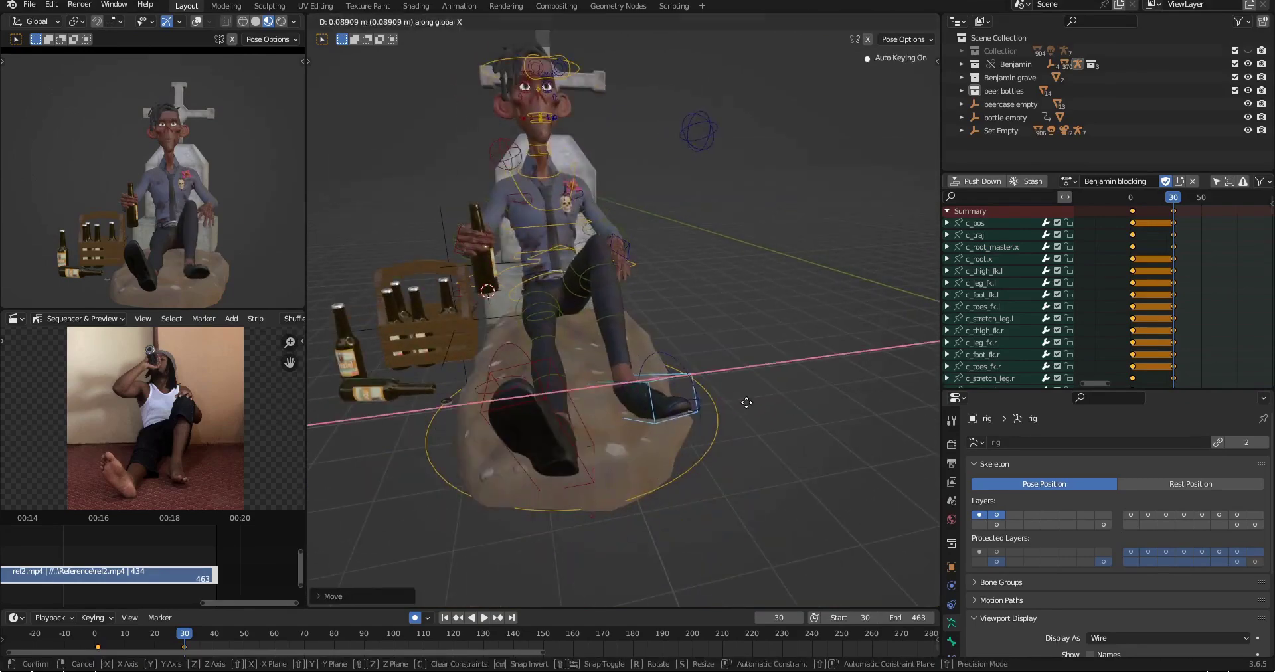
left_click(746, 402)
Step: Adjust the left foot control along the Z axis and rotate it to rest the shoe on the rock
key("g")
key("z")
left_click(715, 390)
middle_click_drag(715, 390, 717, 365)
key("r")
key("r")
left_click(664, 392)
key("r")
left_click(797, 373)
Step: Select the c_root.x control at the hips and rotate it to adjust the seated body
left_click(657, 372)
key("r")
key("r")
left_click(795, 339)
middle_click_drag(795, 338, 714, 417)
Step: Reframe the character in the preview viewport and widen that viewport slightly
middle_click_drag(216, 195, 221, 203, "shift")
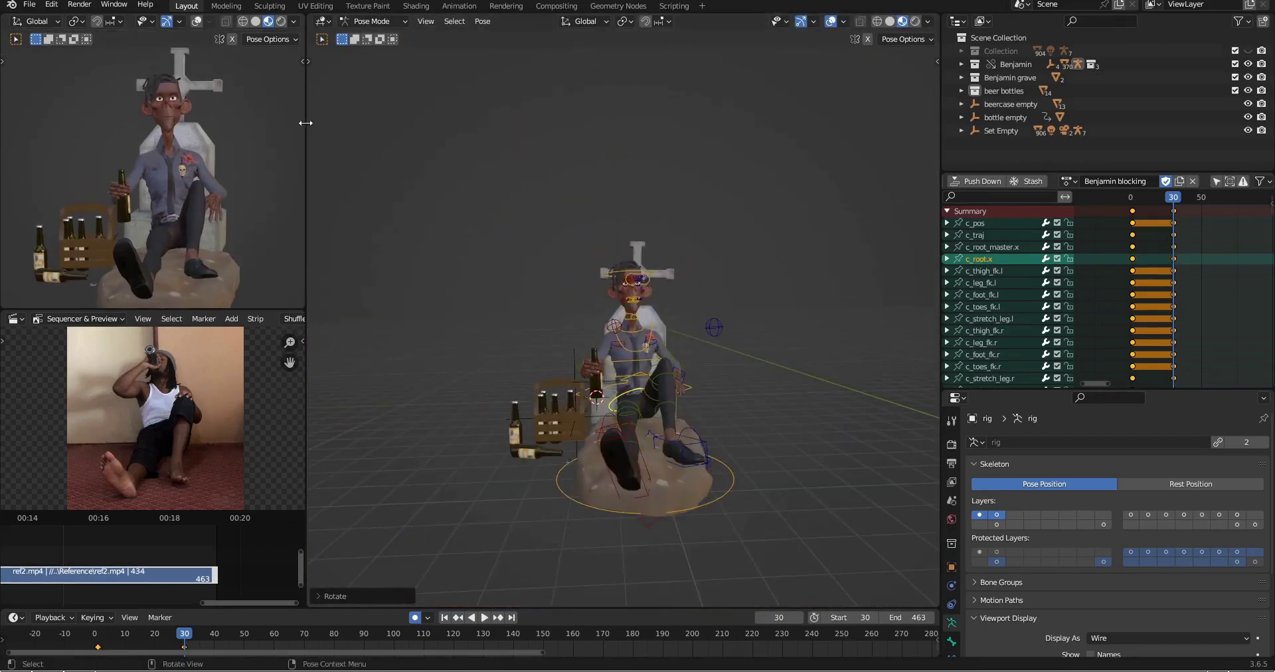
left_click_drag(306, 123, 318, 123)
middle_click_drag(257, 127, 259, 134, "shift")
Step: Trackball-rotate and fine-tune the left foot control so the shoe sits naturally on the rock
middle_click_drag(697, 398, 673, 323, "shift")
left_click(664, 369)
key("r")
key("r")
left_click(730, 332)
key("r")
key("r")
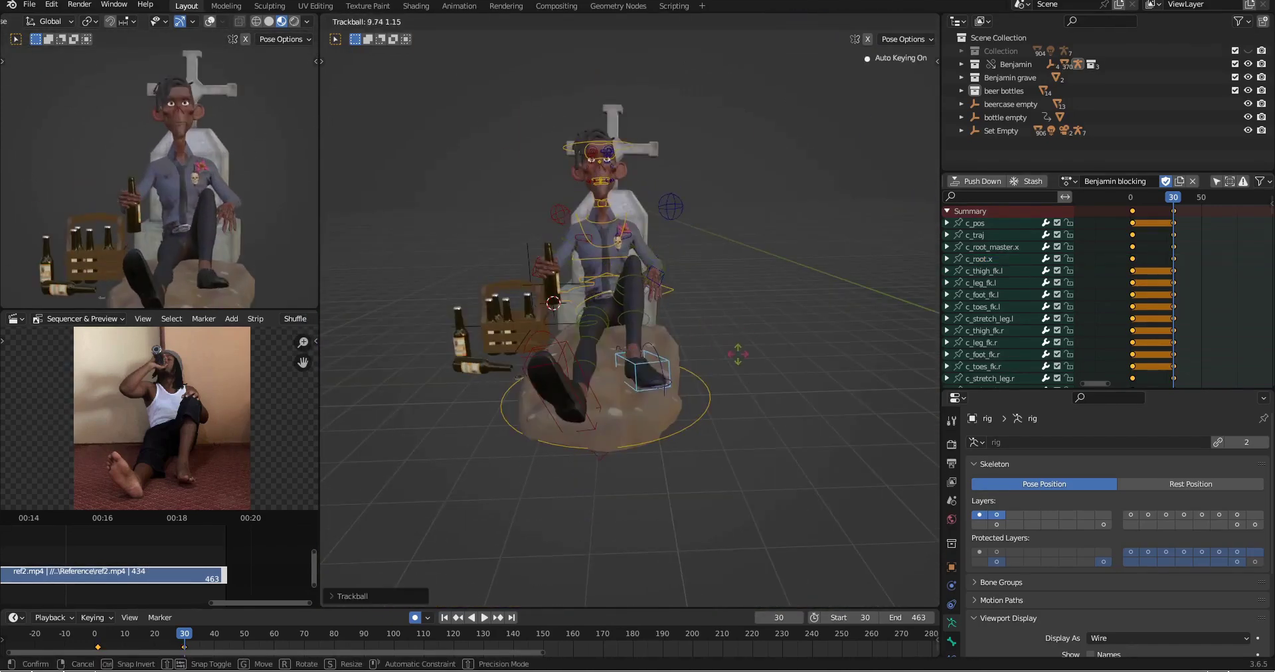
left_click(774, 337)
key("r")
middle_click_drag(773, 338, 703, 370)
left_click(743, 351)
Step: Apply the blink.l and blink.r poses from the pose library to close both of the character's eyes
scroll(788, 363, "up", 3)
middle_click_drag(703, 278, 708, 359, "shift")
key("n")
left_click(846, 150)
scroll(625, 292, "up", 5)
left_click(859, 116)
scroll(625, 292, "down", 5)
middle_click_drag(625, 292, 565, 301)
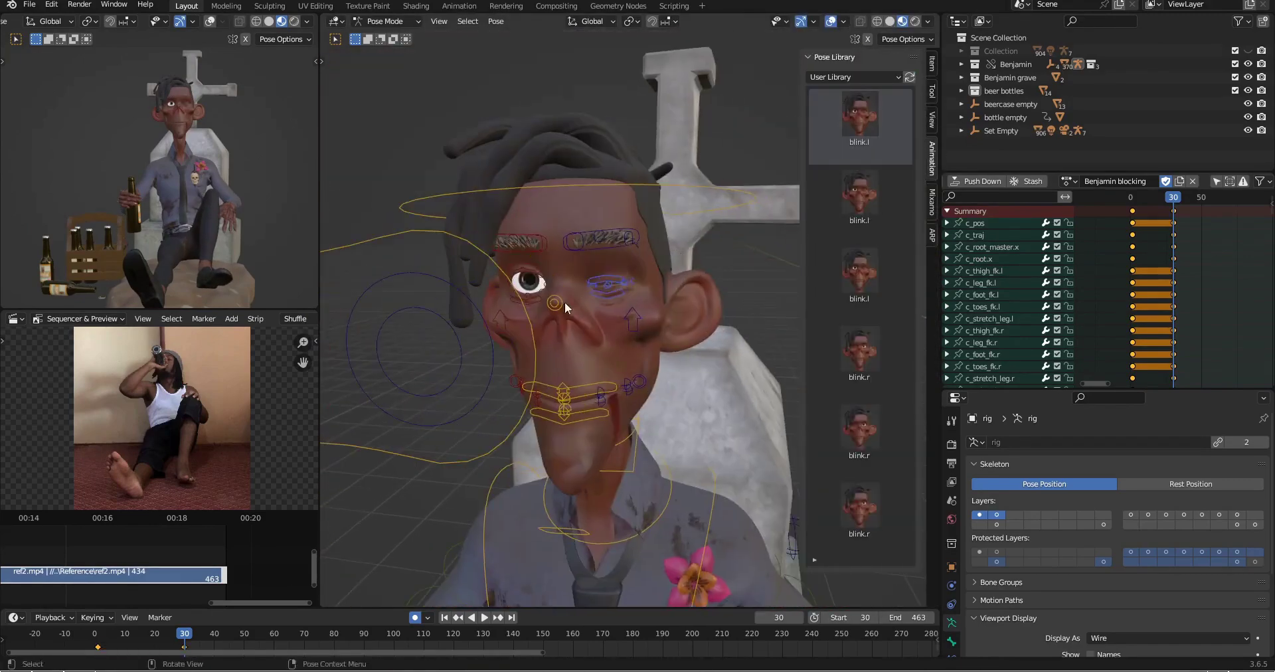
scroll(564, 301, "up", 2)
left_click(860, 194)
key("n")
scroll(727, 272, "down", 4)
scroll(727, 276, "up", 5)
Step: Enlarge the reference video area beneath the preview viewport and save the file
left_click_drag(236, 310, 237, 286)
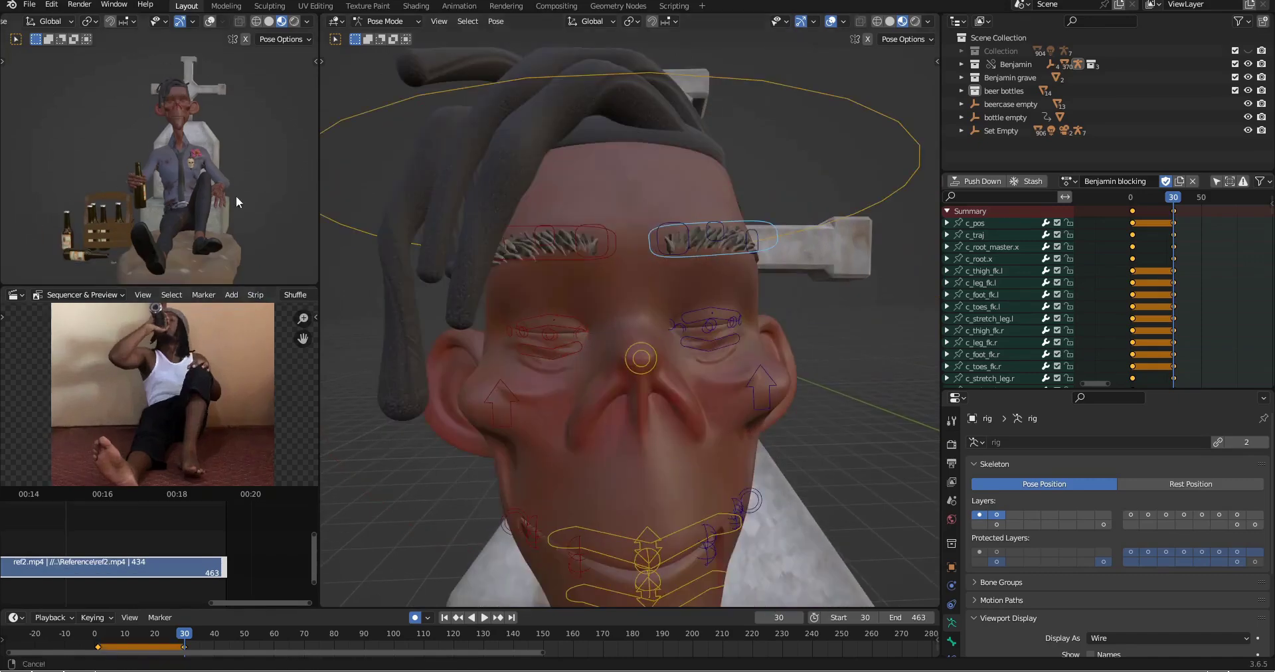
left_click(29, 5)
left_click(44, 92)
Step: Move the left eyebrow control, copy its pose and paste it mirrored onto the right eyebrow
left_click(672, 357)
key("g")
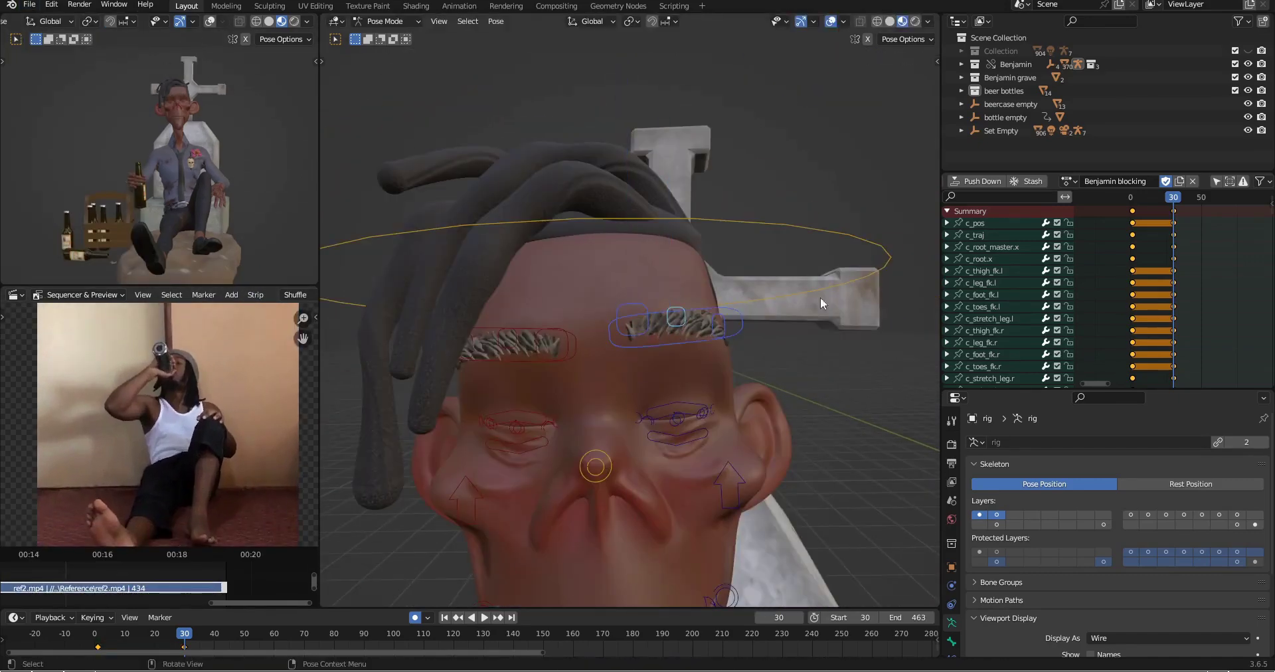
key("ctrl+c")
key("ctrl+shift+v")
Step: Rotate the control at the base of the neck about its local X axis to tilt the head back
scroll(821, 303, "down", 6)
middle_click_drag(624, 372, 704, 425)
scroll(703, 424, "up", 3)
left_click(566, 369)
key("r")
key("x")
key("x")
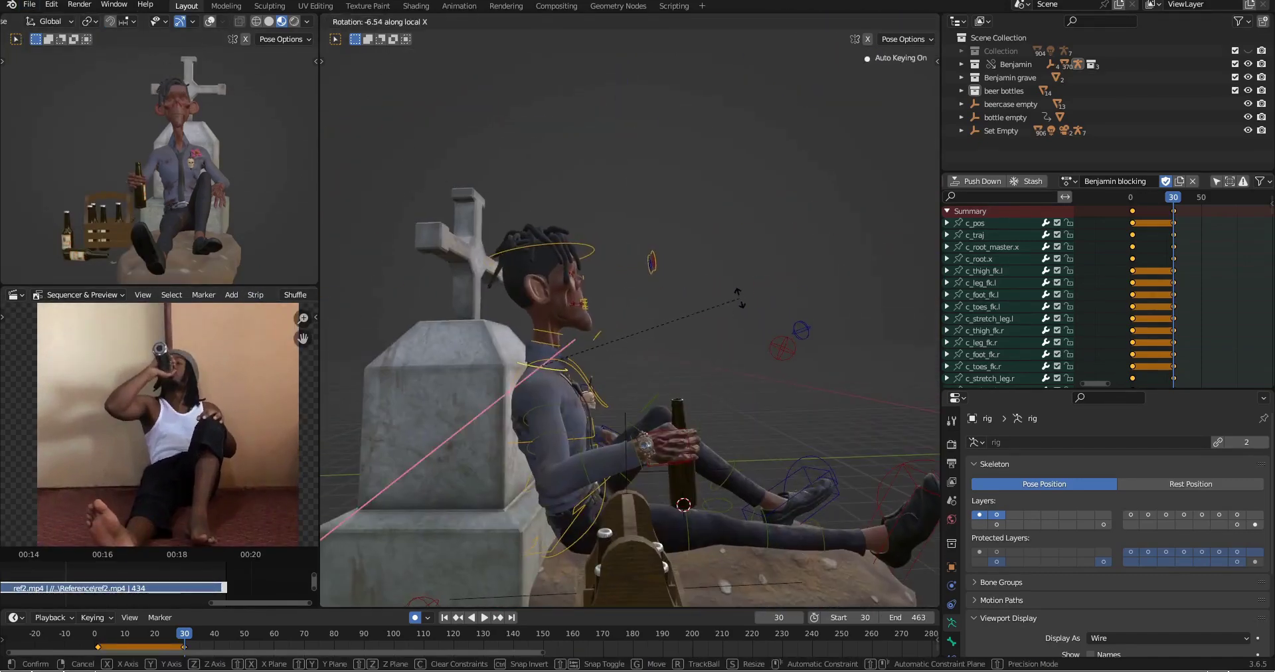
middle_click_drag(677, 296, 568, 307)
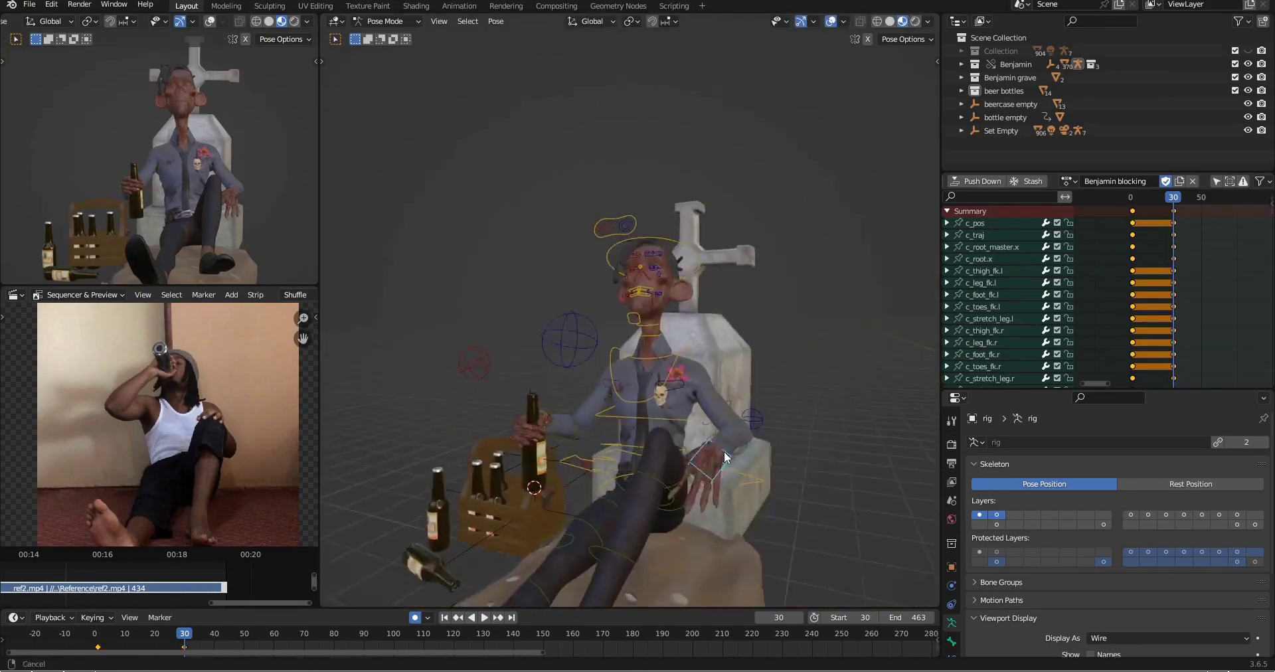
Step: Move the left hand control along the Y and Z axes toward the raised left knee and rotate it
middle_click_drag(725, 456, 654, 425)
key("g")
key("y")
key("g")
key("z")
middle_click_drag(660, 359, 637, 292)
key("g")
key("y")
key("r")
left_click(725, 285)
Step: Adjust the left hand control along Z, trackball-rotate it to rest on the knee, and save the file
key("g")
key("z")
left_click(663, 318)
scroll(774, 384, "down", 3)
key("g")
key("r")
key("r")
middle_click_drag(774, 312, 730, 332)
left_click(745, 314)
left_click(29, 4)
left_click(48, 91)
Step: Rotate the left hand's finger controls about their local X axes to drape the fingers over the knee
scroll(650, 345, "up", 3)
middle_click_drag(651, 346, 623, 369)
left_click(861, 23)
left_click(545, 352)
key("r")
key("x")
key("x")
left_click(631, 352)
left_click(543, 358)
key("r")
key("x")
key("x")
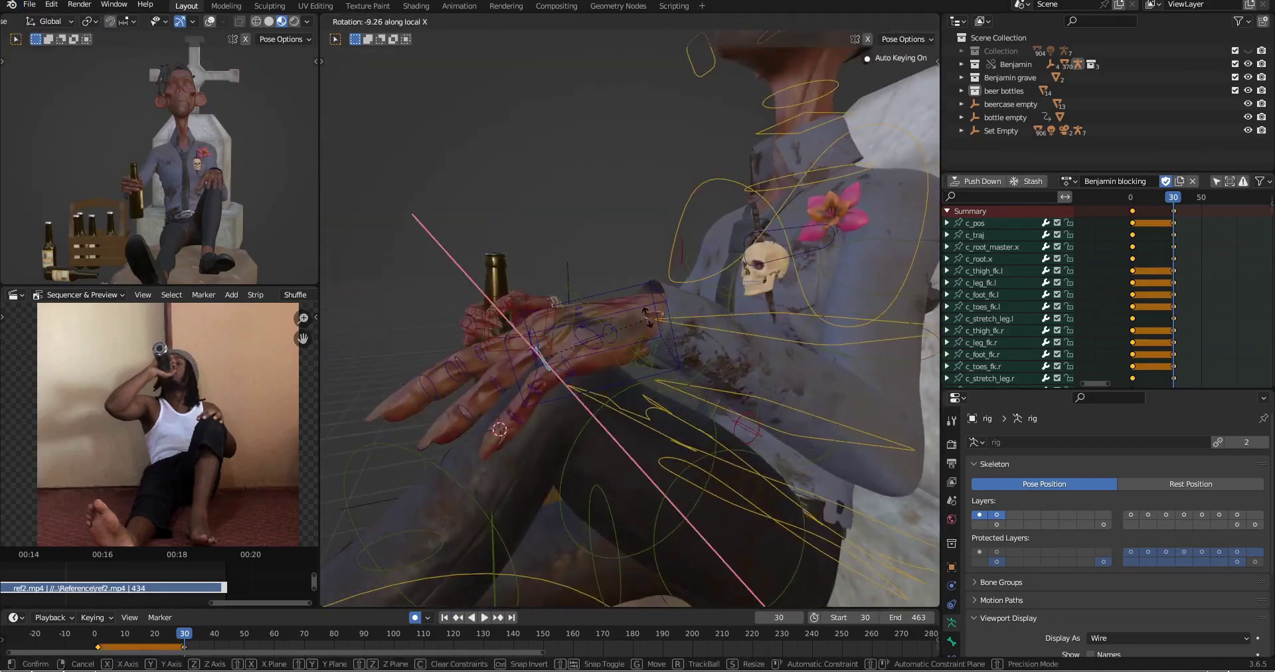
left_click(648, 318)
Step: Rotate another left-hand finger control about its local X axis and adjust its angle freely
middle_click_drag(648, 318, 843, 330)
left_click(791, 369)
key("r")
key("x")
key("x")
key("r")
left_click(734, 334)
Step: Reposition the left hand control and trackball-rotate it to refine how the hand rests on the knee
left_click(861, 22)
left_click(675, 342)
key("g")
key("r")
key("r")
left_click(746, 407)
Step: Move the c_root_master.x control, trackball-rotate the head control, and save the file
middle_click_drag(746, 407, 757, 332)
key("g")
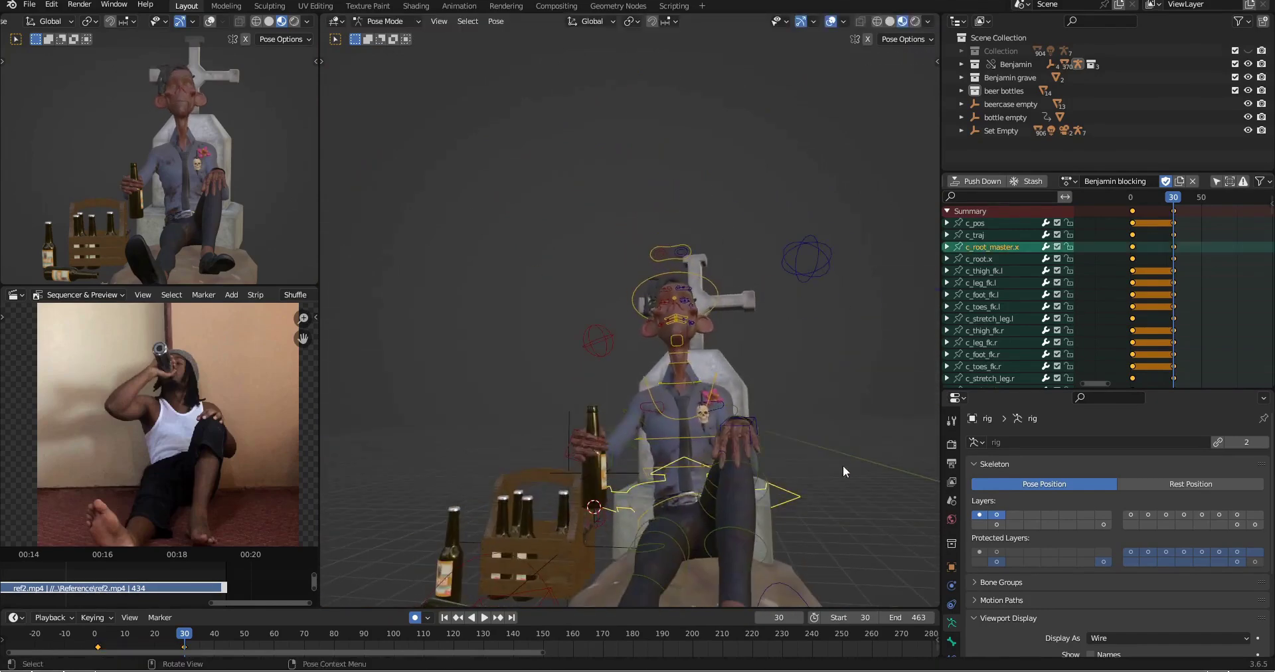
key("r")
key("r")
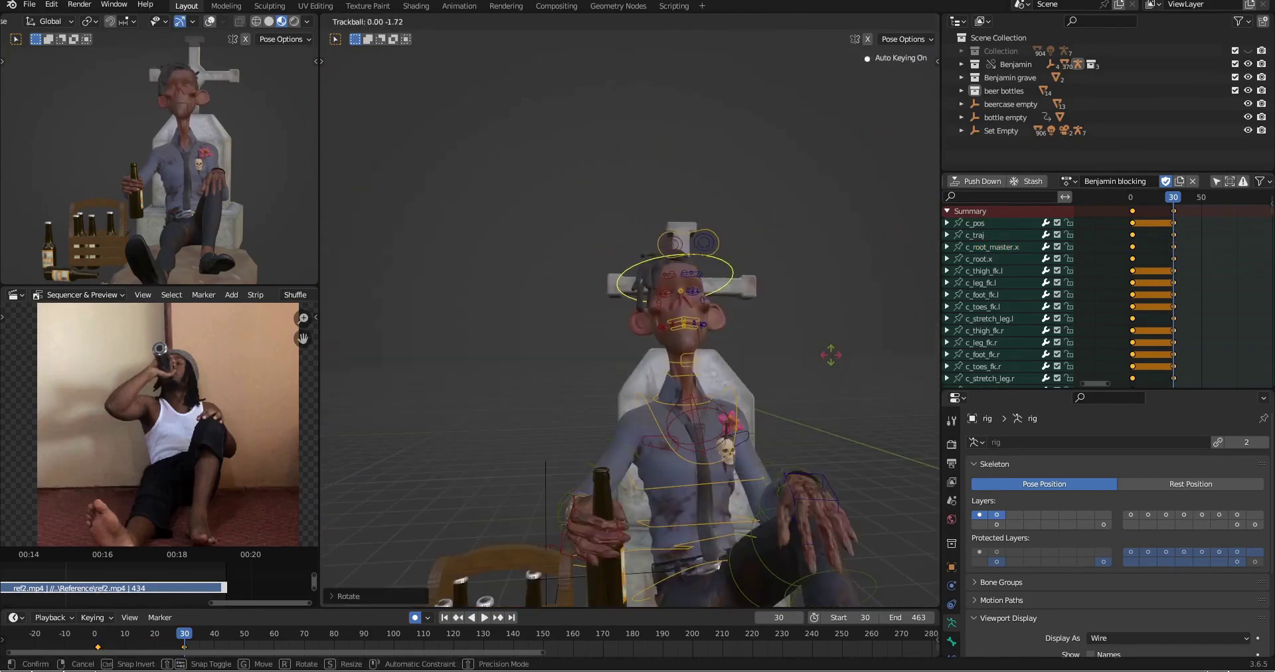
middle_click_drag(742, 402, 737, 372)
key("ctrl+s")
Step: Raise the right hand control with the bottle to the mouth and rotate it into a drinking position
left_click(614, 385)
key("g")
key("r")
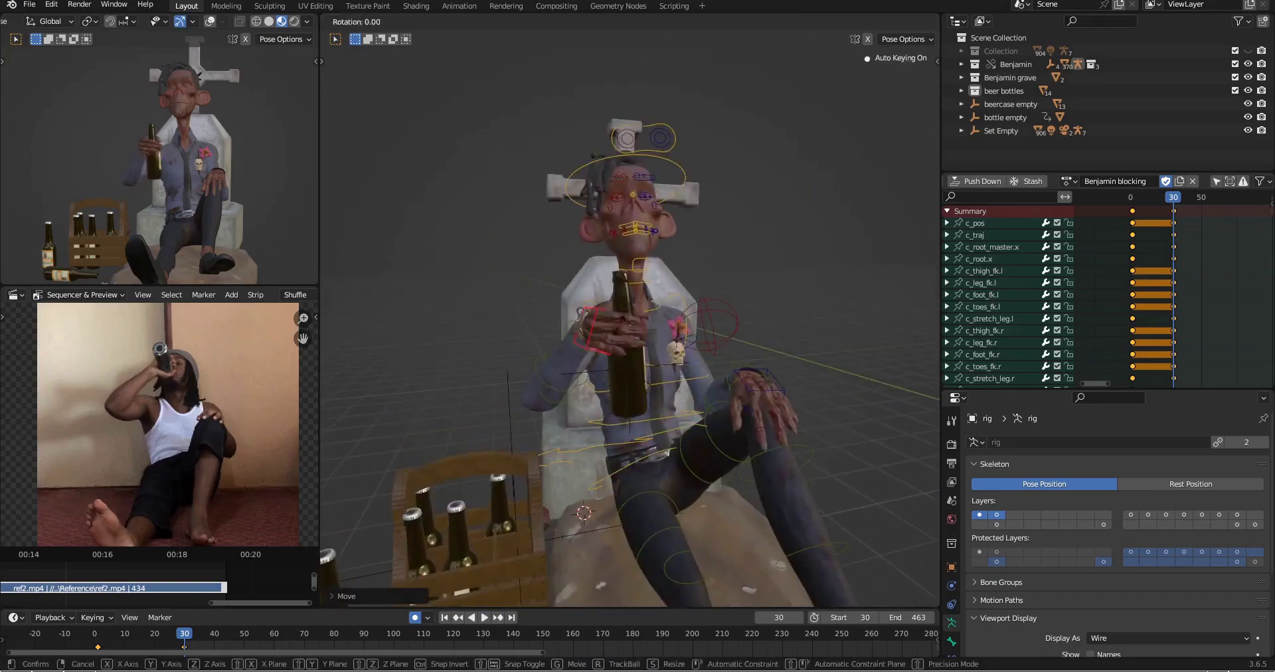
left_click(638, 286)
middle_click_drag(637, 285, 730, 266)
key("r")
left_click(637, 266)
scroll(637, 299, "down", 5)
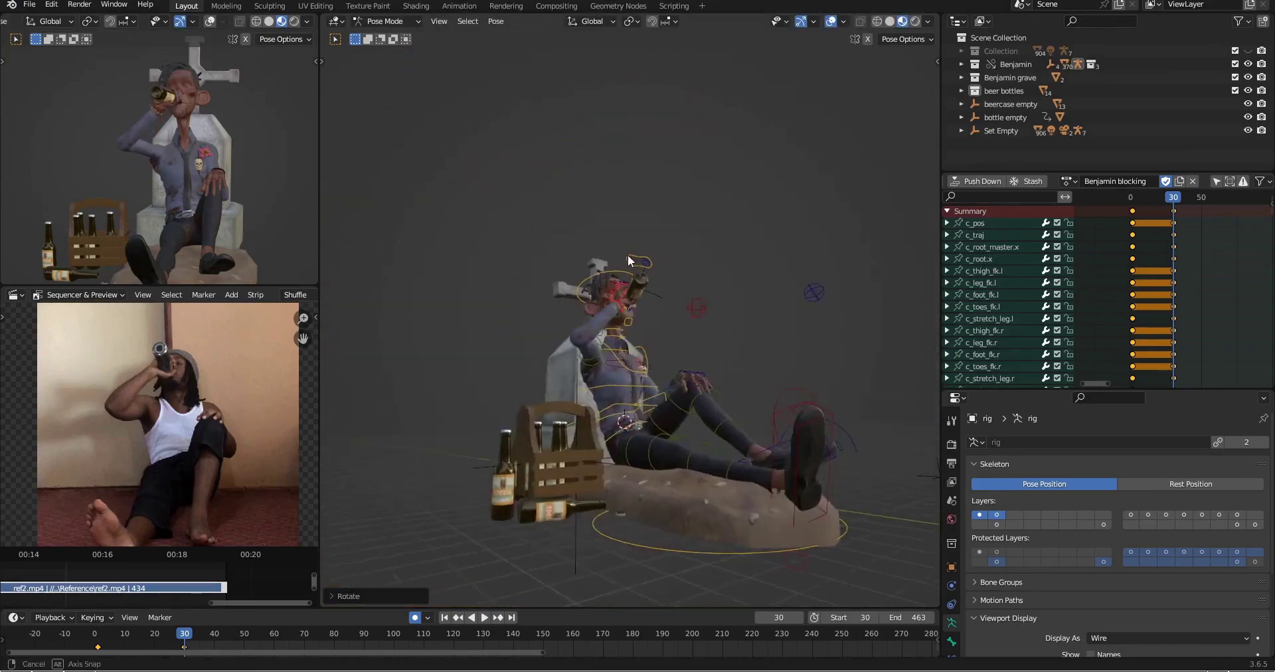
Step: Rotate and trackball-rotate the right hand control to aim the bottle's neck at the lips
scroll(664, 318, "up", 5)
middle_click_drag(664, 319, 723, 321)
key("r")
left_click(744, 379)
scroll(737, 389, "down", 3)
scroll(626, 332, "up", 4)
key("r")
key("r")
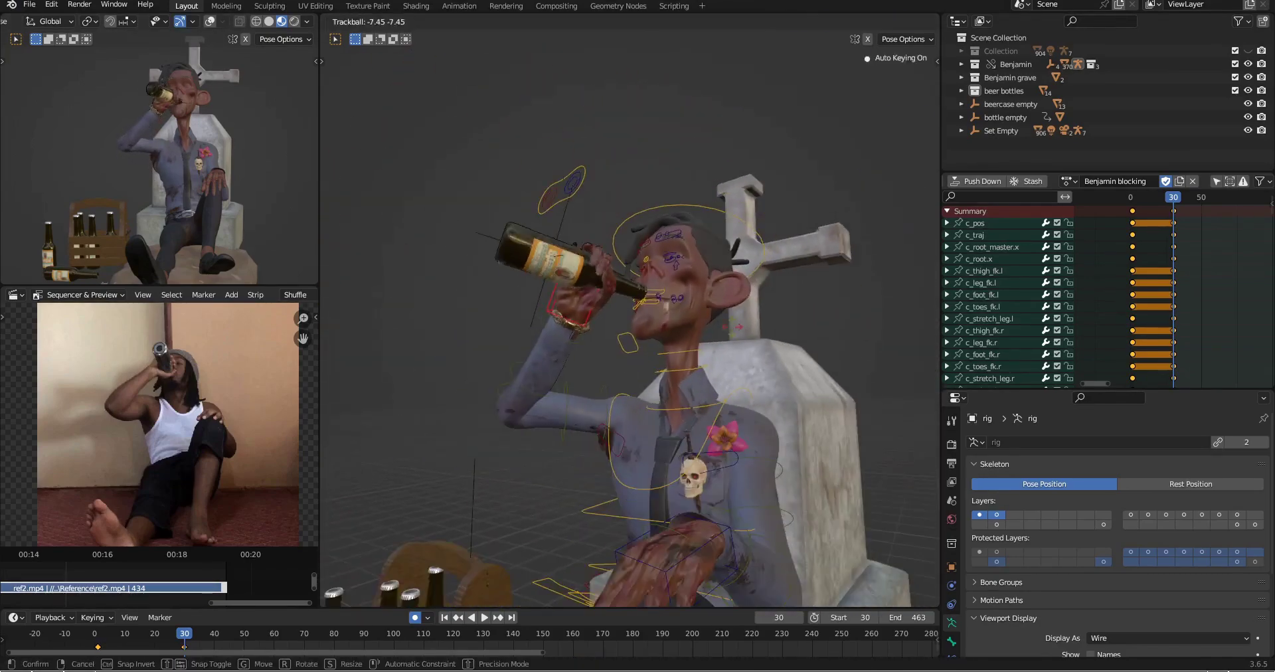
left_click(761, 343)
Step: Select the head control and trackball-rotate it to tilt the head toward the bottle
left_click(759, 229)
middle_click_drag(759, 230, 816, 236)
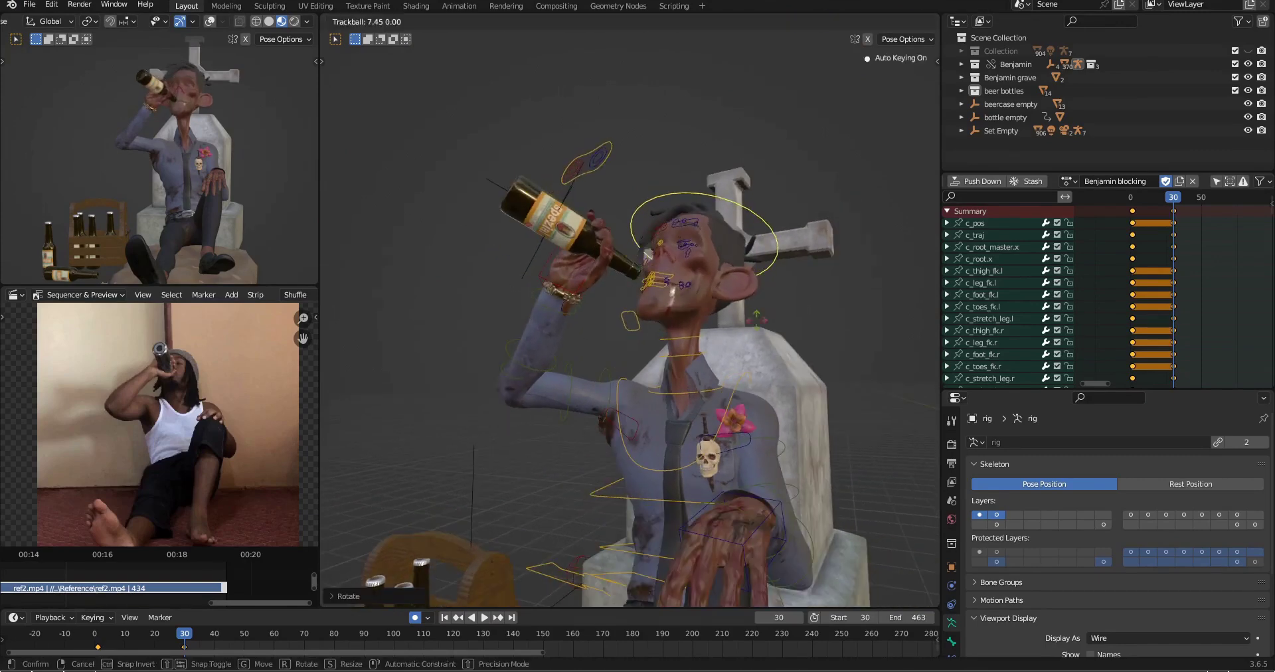
left_click(758, 317)
mouse_move(758, 318)
middle_mouse_down()
mouse_move(794, 296)
mouse_move(631, 292)
mouse_move(693, 318)
mouse_move(823, 310)
mouse_move(708, 297)
mouse_move(591, 319)
mouse_move(764, 306)
middle_mouse_up()
Step: Move the right hand control to line up the bottle's opening with the mouth, and save the file
left_click(584, 286)
key("g")
left_click(597, 299)
left_click(714, 294)
scroll(591, 319, "up", 4)
left_click(29, 5)
left_click(46, 91)
Step: Rotate the jaw control about its local X axis to open the mouth for the bottle
left_click(769, 262)
key("r")
key("x")
key("x")
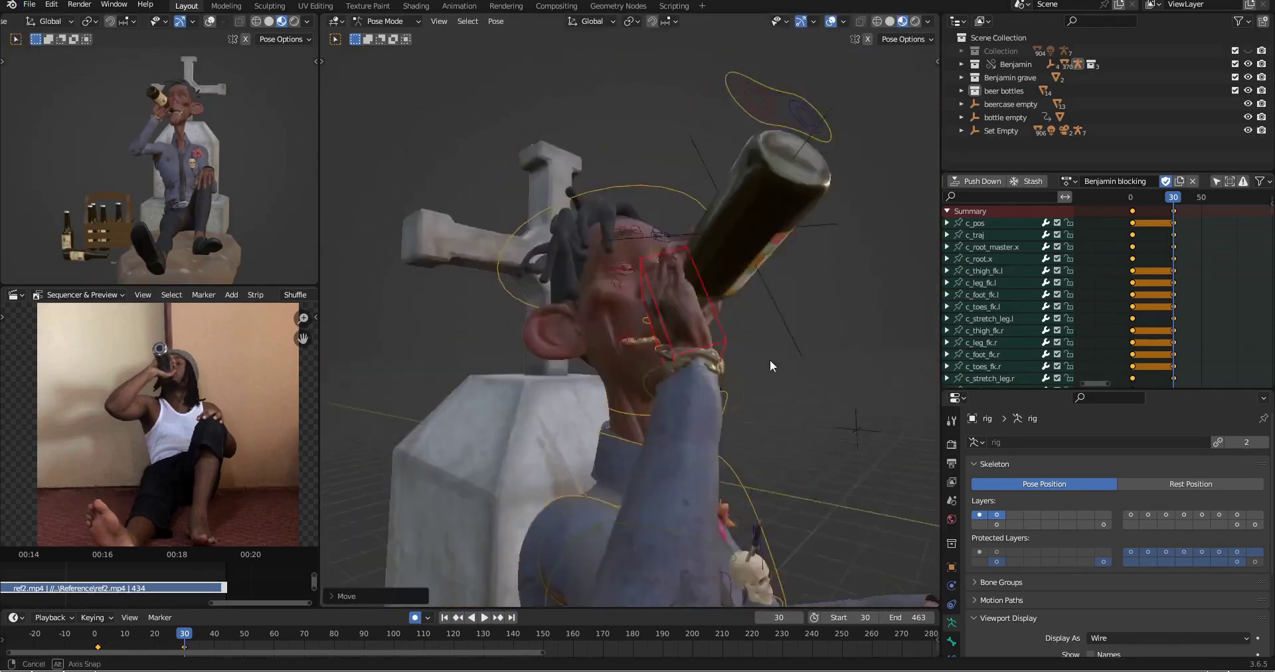
scroll(584, 325, "up", 8)
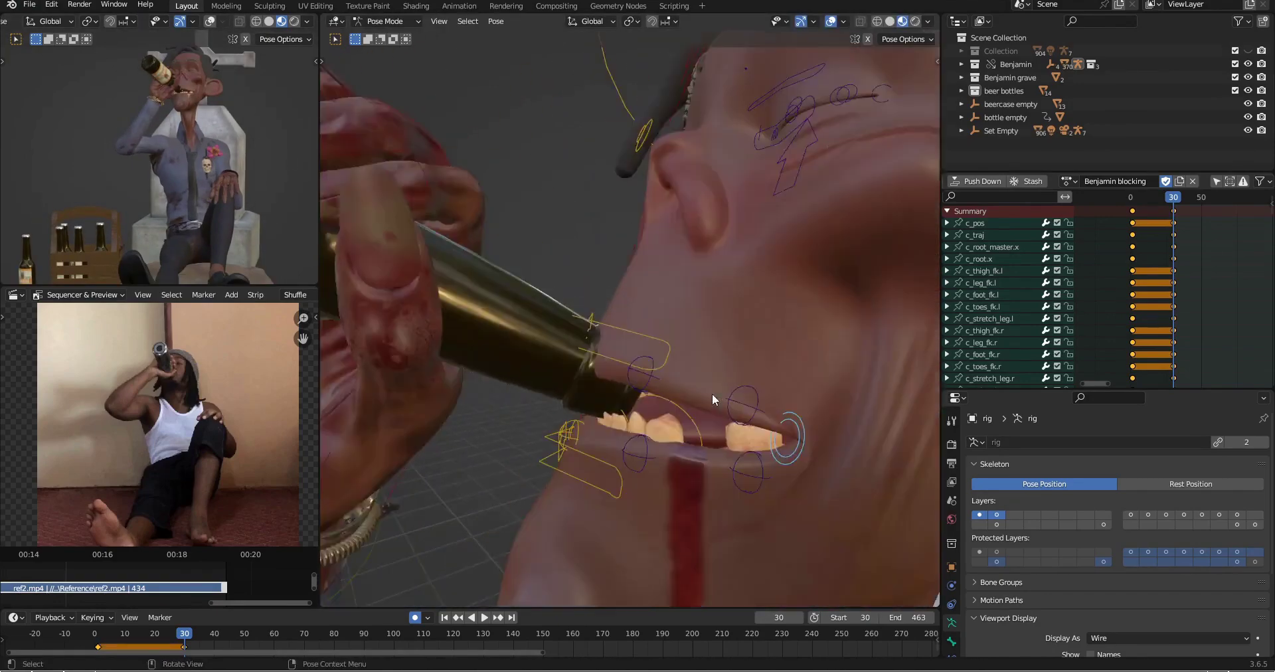
Step: Move a lip control near the left mouth corner to shape the lips around the bottle's neck
middle_click_drag(711, 398, 676, 407)
left_click(671, 413)
key("g")
left_click(655, 358)
Step: Select a lip control at the bottle's opening and move it along the Z axis
middle_click_drag(654, 358, 551, 339)
left_click(600, 347)
scroll(584, 335, "down", 4)
left_click(540, 381)
key("g")
key("z")
left_click(469, 313)
Step: Move a lip control beside the bottle's opening at frame 30, then copy a mouth control's pose and paste it mirrored
scroll(469, 312, "down", 5)
middle_click_drag(468, 313, 564, 321)
middle_click_drag(671, 358, 598, 372)
scroll(624, 385, "up", 7)
left_click(646, 402)
middle_click_drag(645, 403, 642, 411)
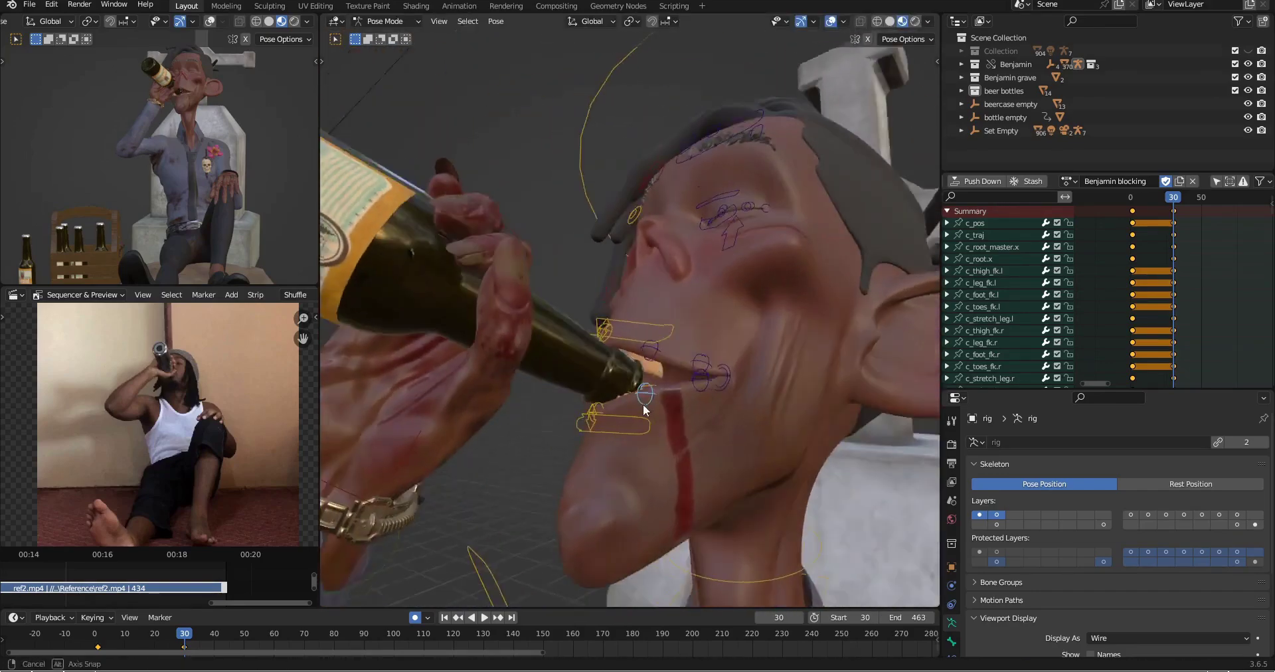
left_click(647, 356)
middle_click_drag(647, 355, 764, 292)
key("g")
left_click(712, 383)
left_click(686, 390)
key("ctrl+c")
key("ctrl+shift+v")
Step: Move the lip controls, including along the Z axis, to close the lips around the bottle's neck
left_click(625, 458)
key("g")
left_click(628, 458)
key("g")
key("z")
left_click(654, 415)
key("h")
key("alt+h")
Step: Move the right hand control along X, Y and Z and rotate it to fit the bottle's opening to the lips
key("g")
key("x")
left_click(614, 366)
key("g")
key("y")
left_click(664, 336)
key("r")
left_click(832, 349)
key("g")
key("z")
left_click(696, 329)
scroll(690, 326, "down", 3)
scroll(664, 319, "up", 4)
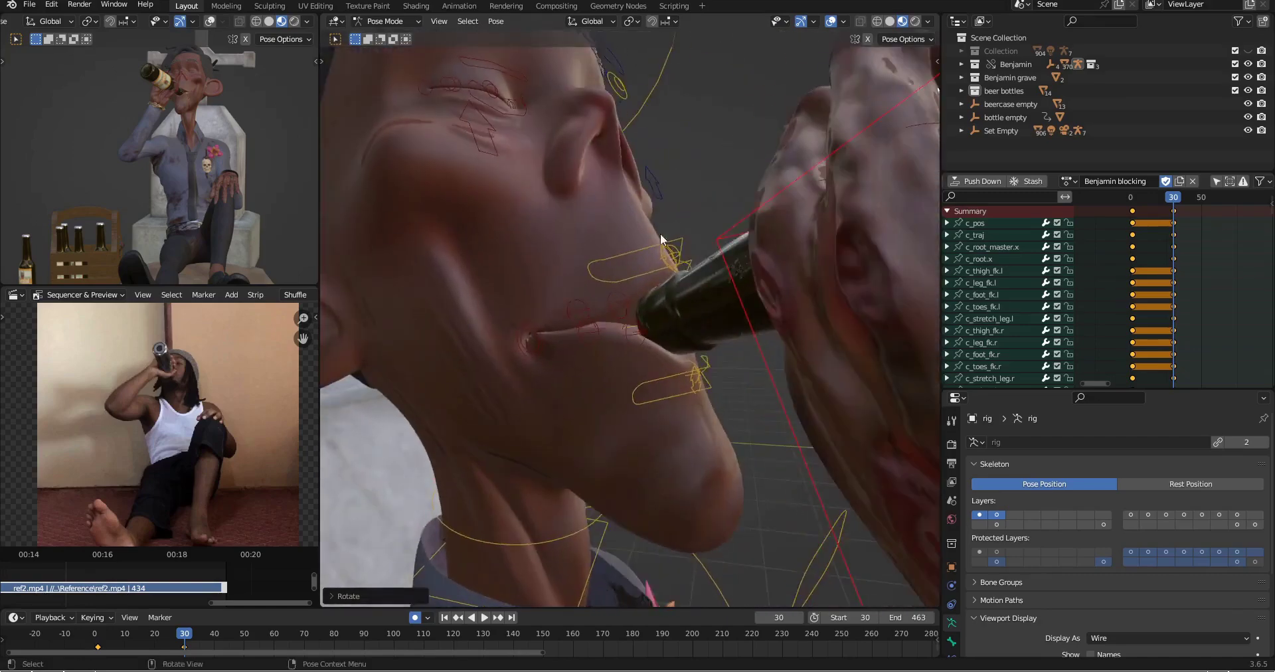
Step: Move the upper lip control along the Z axis to fit it over the bottle's neck
scroll(671, 242, "up", 2)
left_click(705, 225)
key("g")
key("z")
left_click(705, 220)
scroll(701, 279, "down", 10)
scroll(236, 175, "down", 1)
middle_click_drag(698, 341, 624, 335)
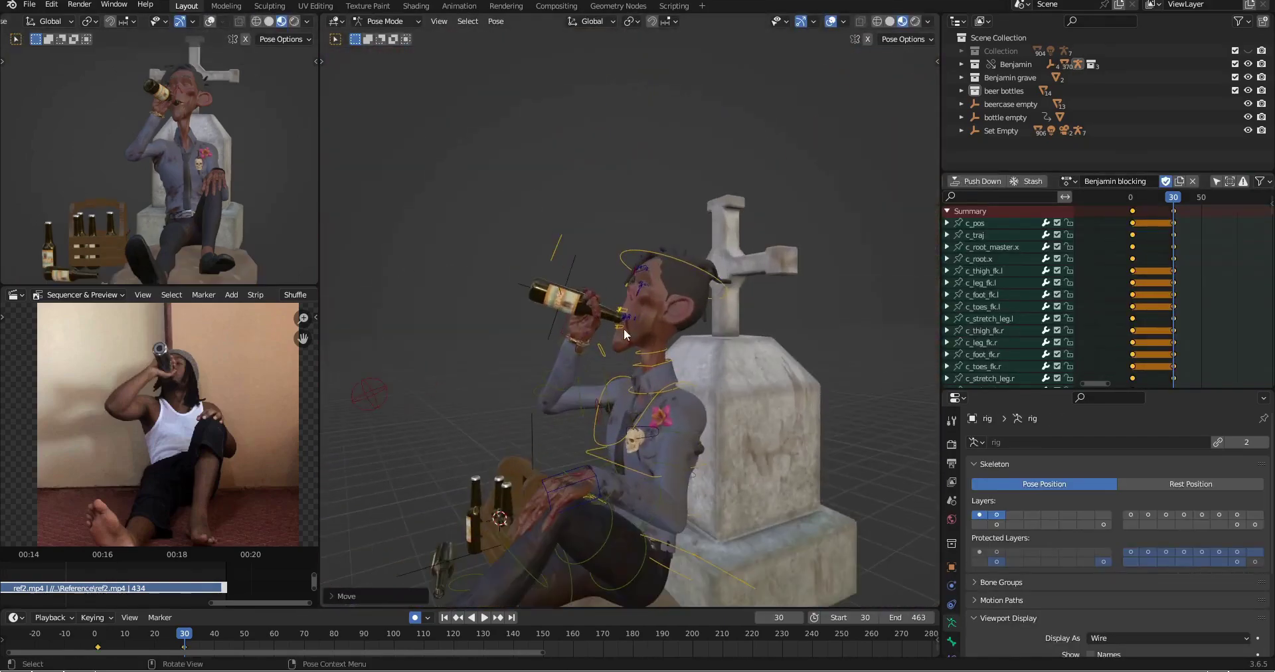
Step: Examine the character's drinking pose from the front and both sides and compare it with the video reference
left_click(819, 344)
middle_click_drag(818, 344, 690, 378)
key("ctrl+a")
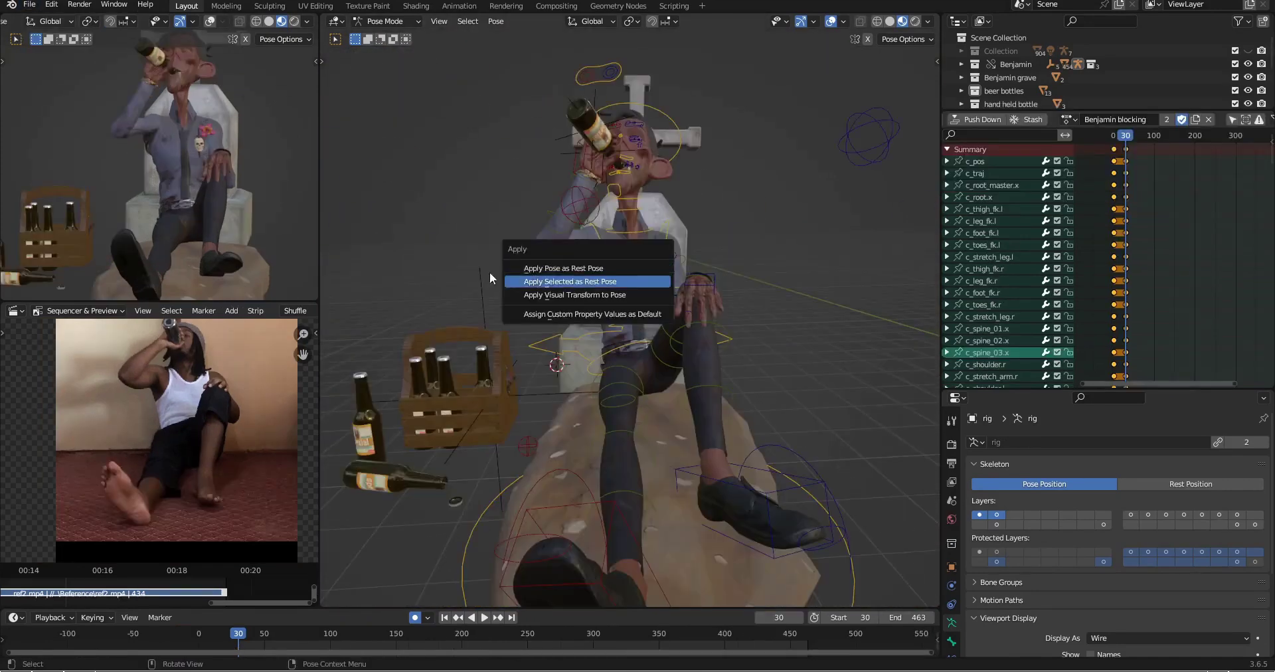
middle_click_drag(534, 233, 565, 260)
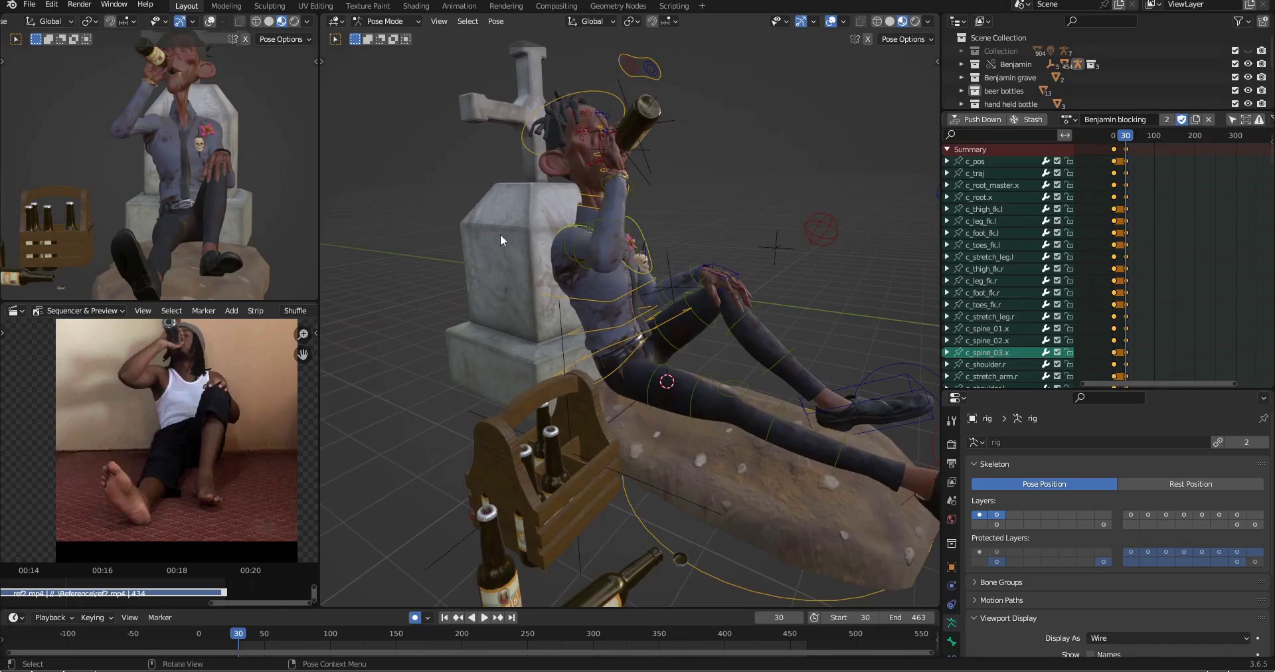
middle_click_drag(500, 233, 668, 274)
middle_click_drag(597, 292, 676, 397)
scroll(690, 285, "up", 3)
scroll(680, 288, "up", 2)
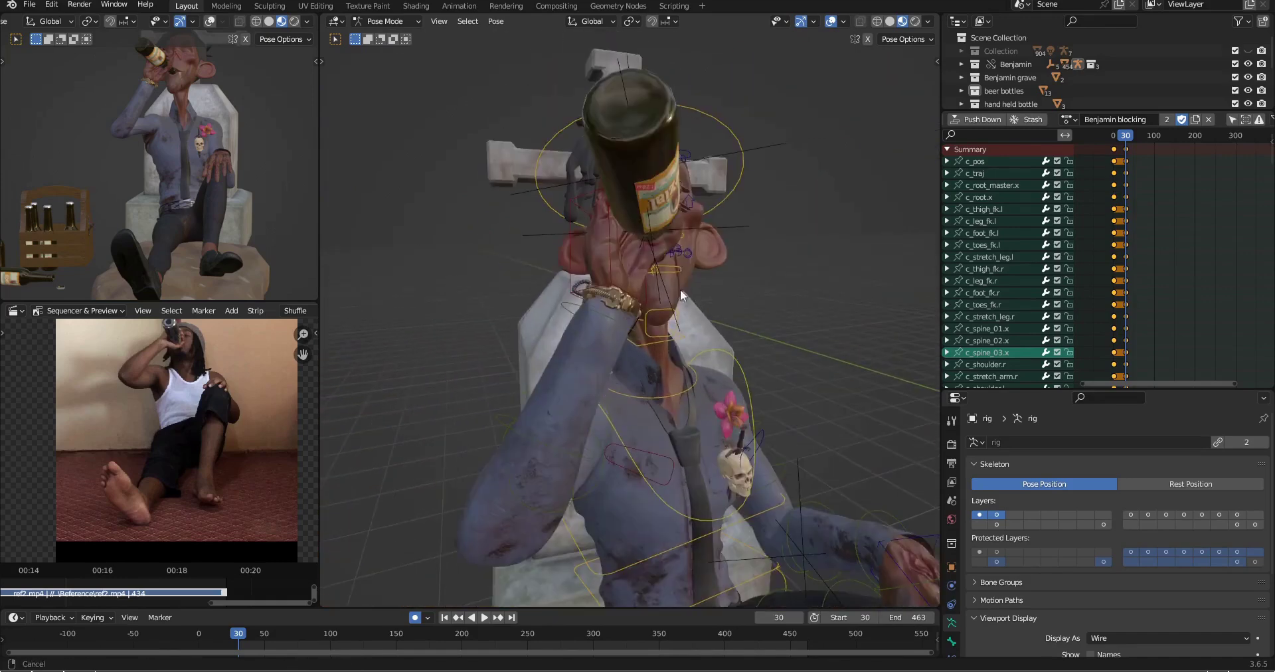
mouse_move(680, 289)
middle_mouse_down()
mouse_move(621, 366)
mouse_move(601, 345)
mouse_move(643, 368)
mouse_move(537, 371)
mouse_move(686, 378)
mouse_move(614, 336)
mouse_move(683, 333)
mouse_move(680, 290)
middle_mouse_up()
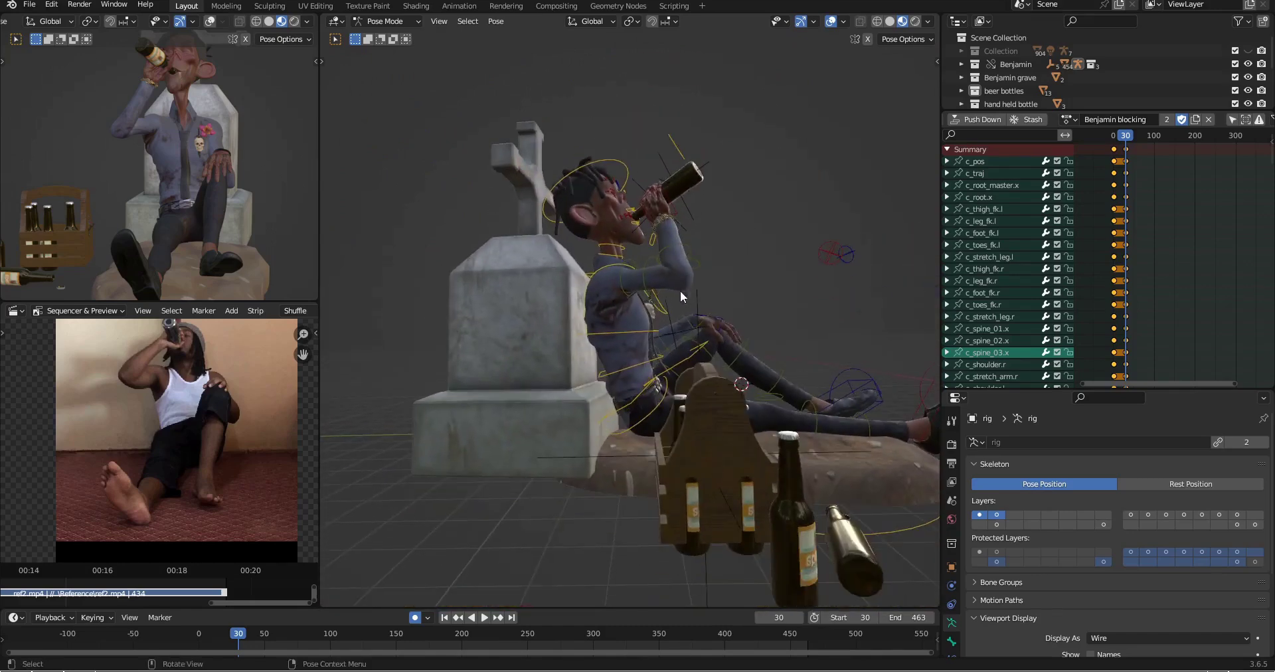
middle_click_drag(715, 357, 685, 328)
scroll(569, 312, "up", 3)
middle_click_drag(568, 312, 626, 322)
middle_click_drag(617, 279, 576, 268)
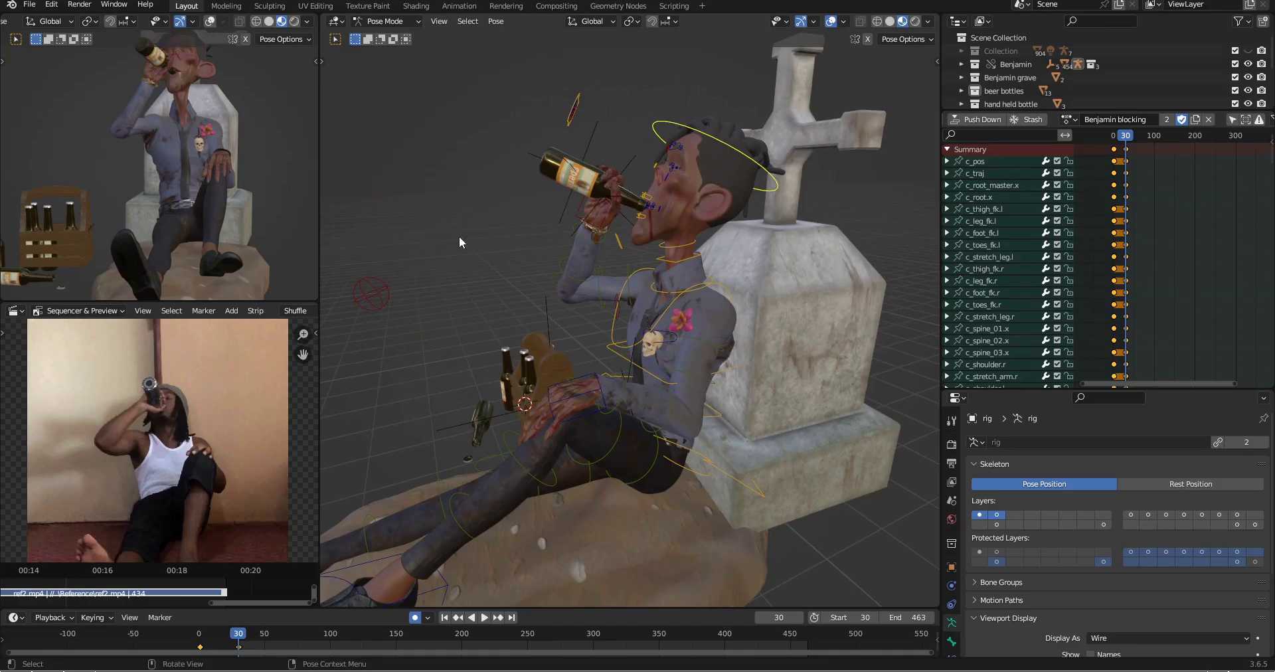
middle_click_drag(623, 231, 617, 257)
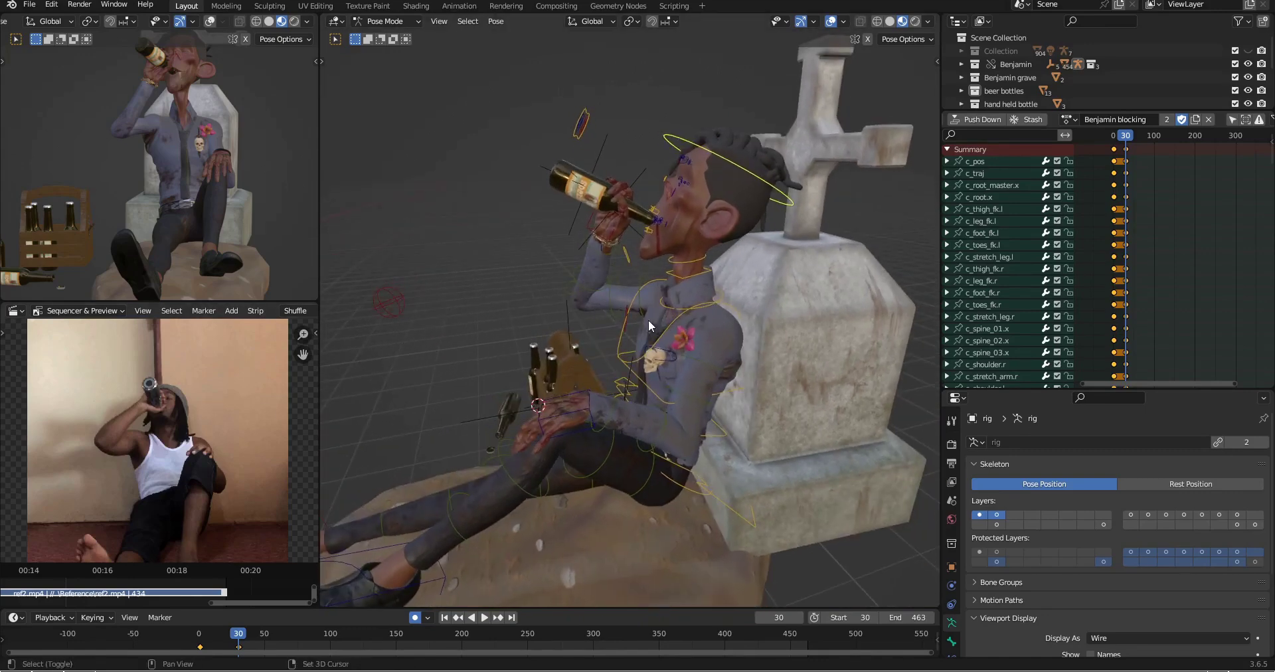
middle_click_drag(648, 320, 330, 374)
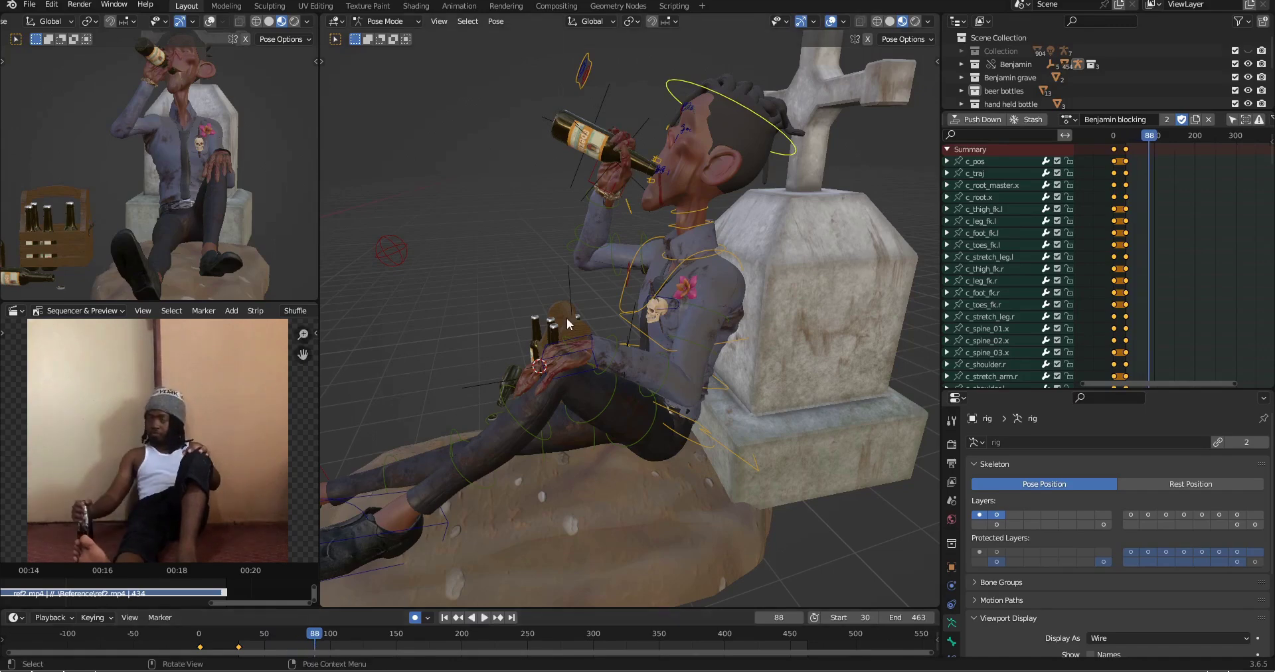
middle_click_drag(529, 332, 571, 342)
middle_click_drag(627, 338, 512, 344)
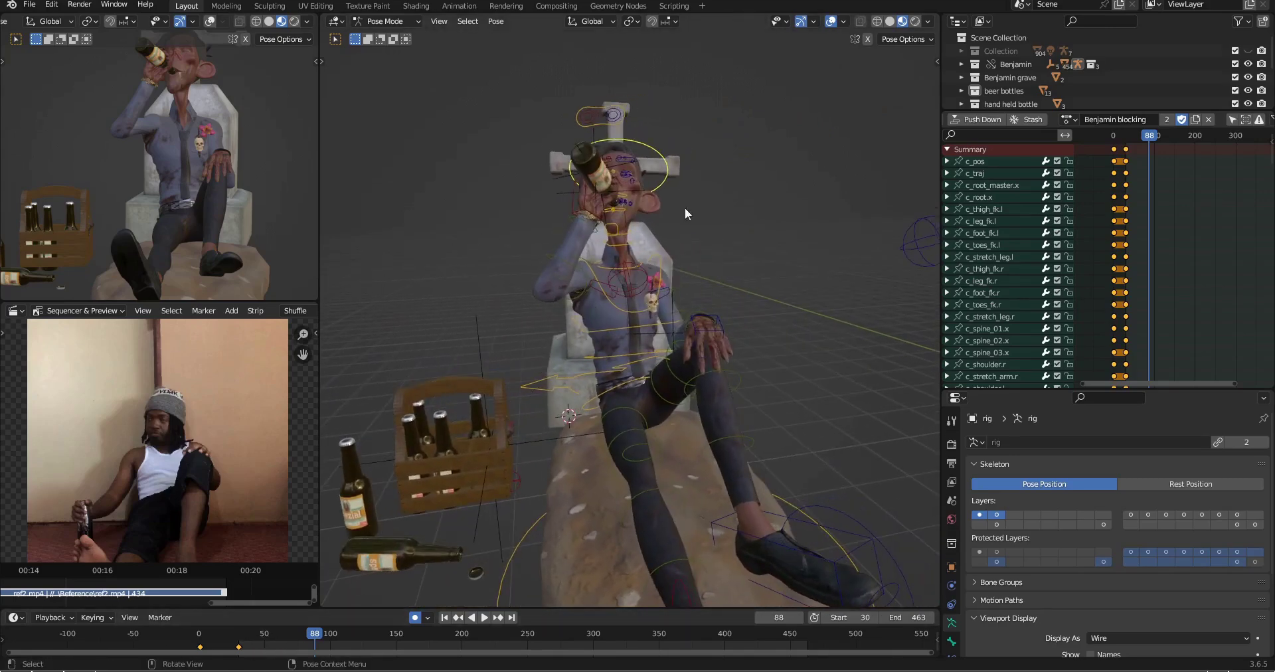
middle_click_drag(657, 209, 667, 300)
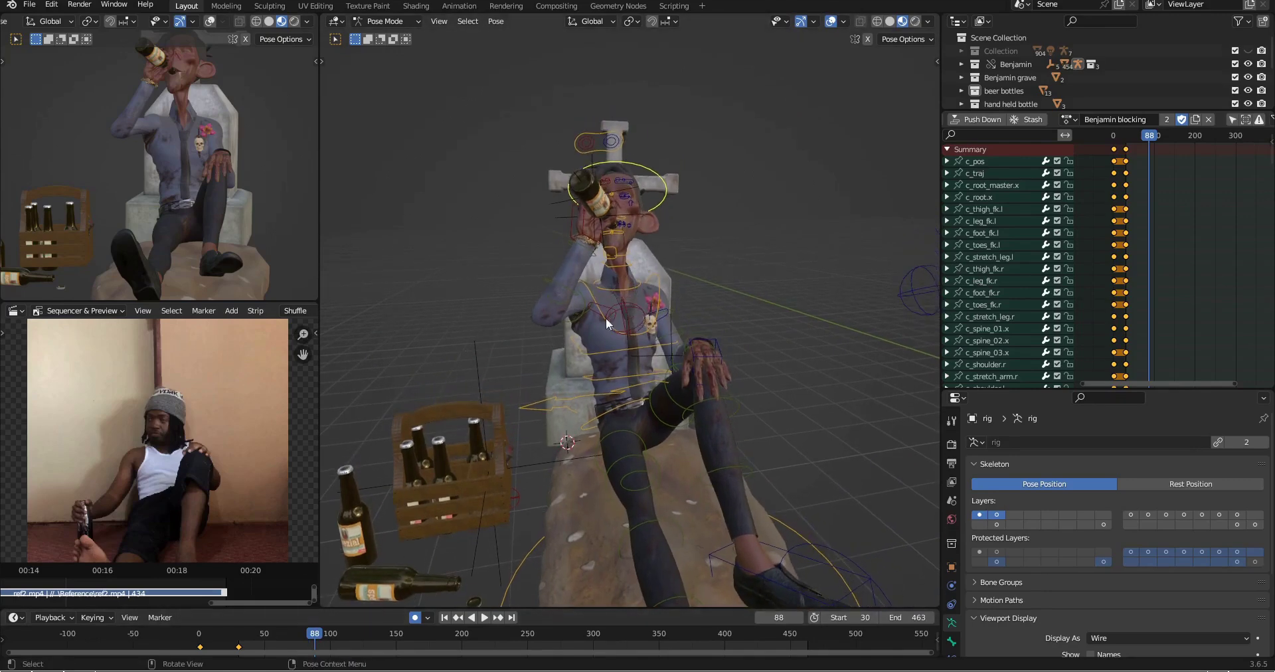
middle_click_drag(687, 314, 648, 302)
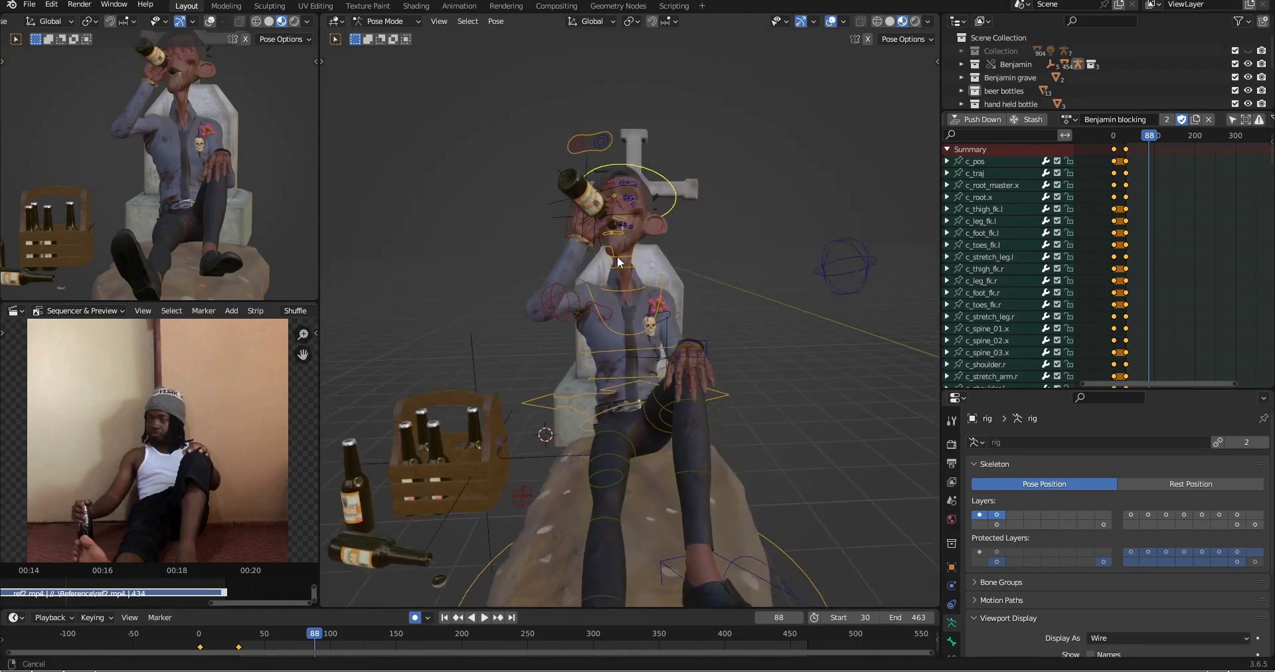
middle_click_drag(617, 261, 699, 333)
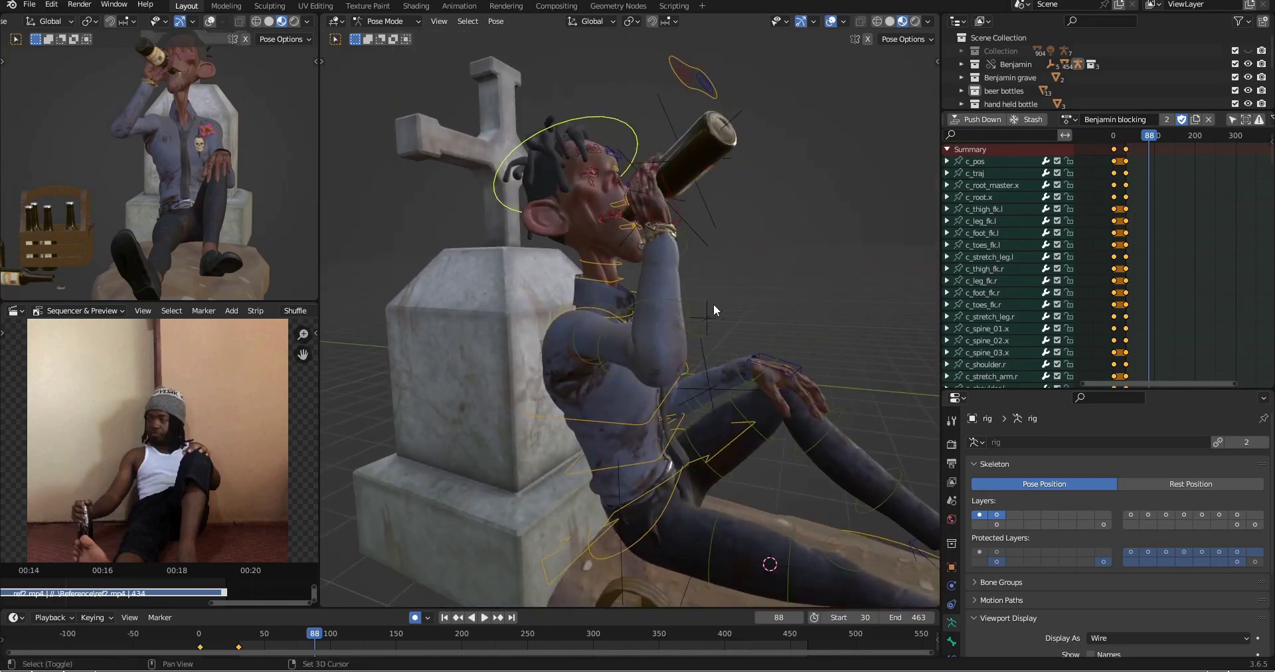
scroll(727, 237, "down", 3)
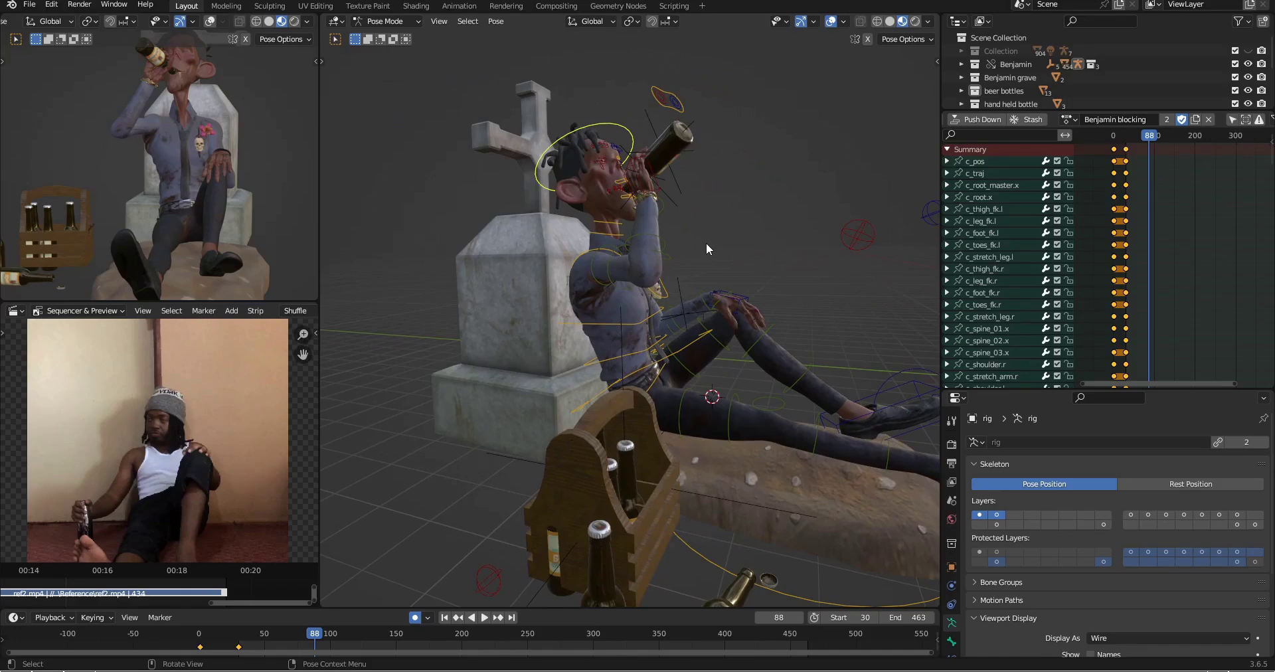
Step: At frame 41, rotate the root master control slightly and reposition the upper-body controls to follow the reference
left_click(187, 636)
key("r")
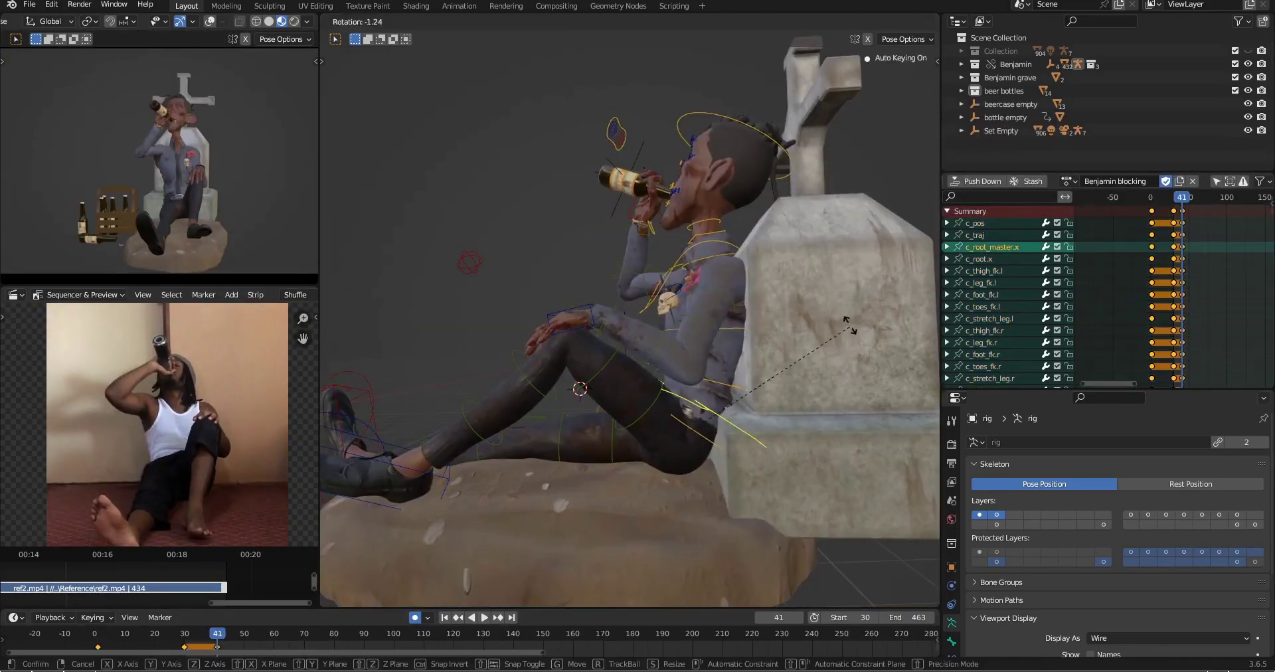
middle_click_drag(751, 328, 628, 196)
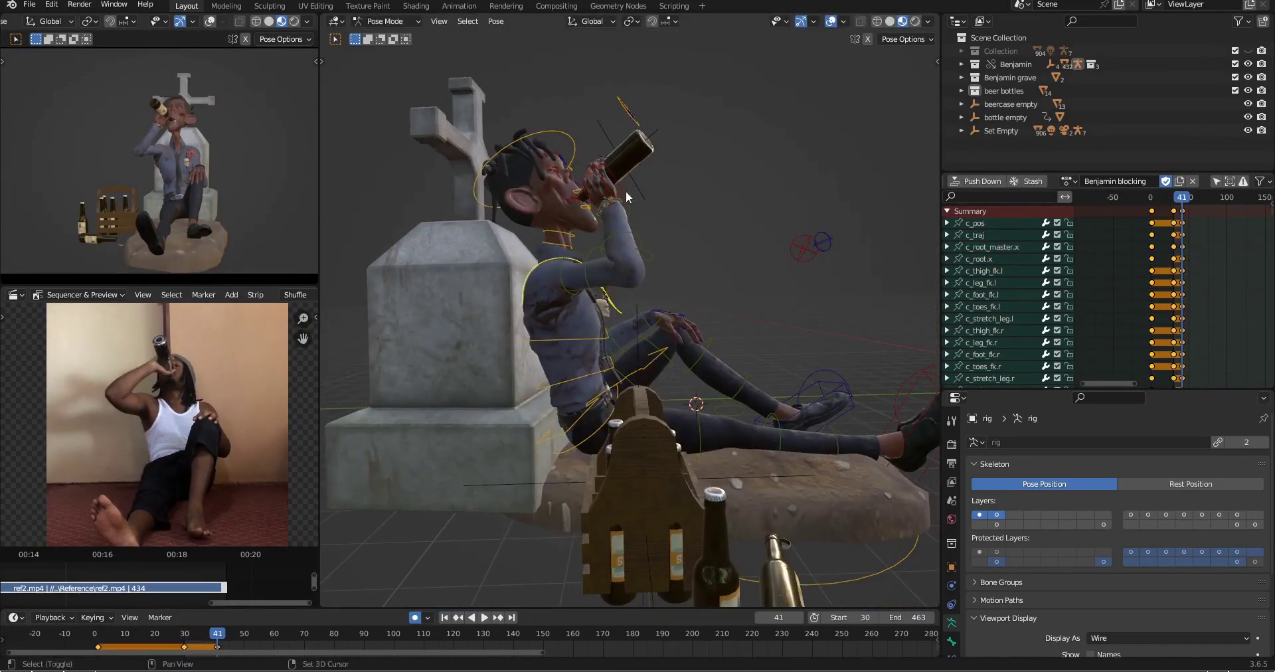
key("g")
middle_click_drag(765, 192, 640, 306)
left_click(539, 266)
key("g")
key("z")
left_click(531, 200)
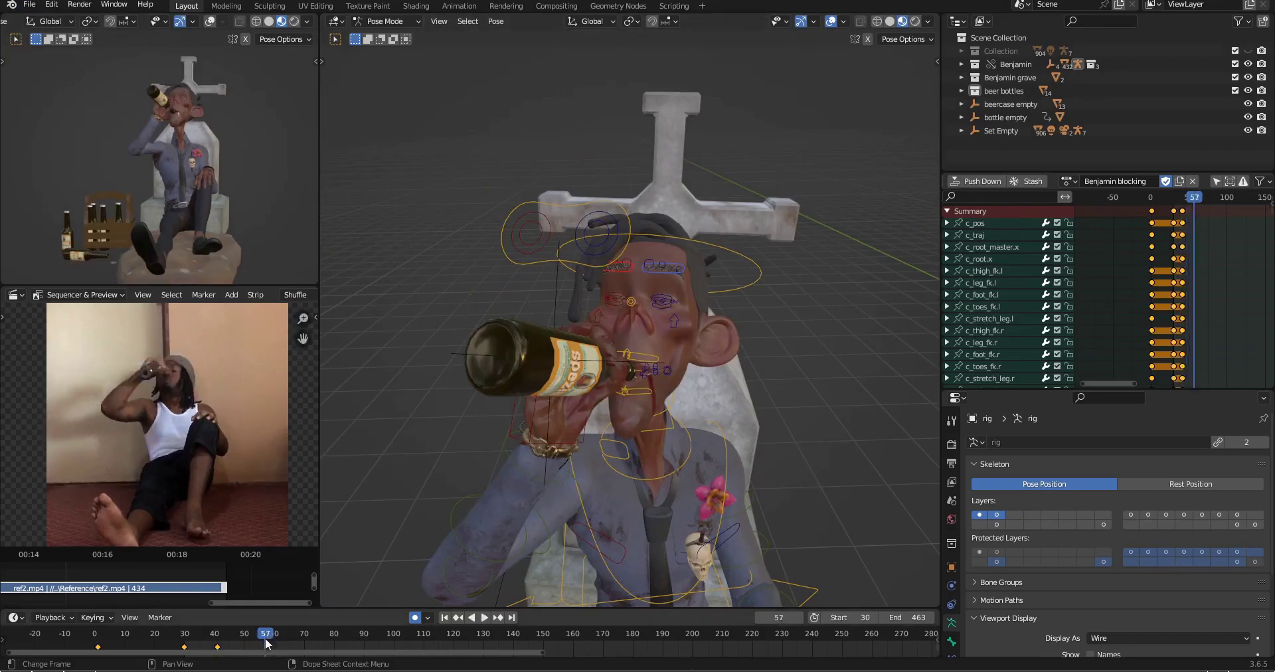
Step: Go to frame 56 and rotate the head control about its local X axis to tilt the head as in the reference
key("a")
key("ctrl+c")
key("Up")
middle_click_drag(754, 360, 597, 345)
key("r")
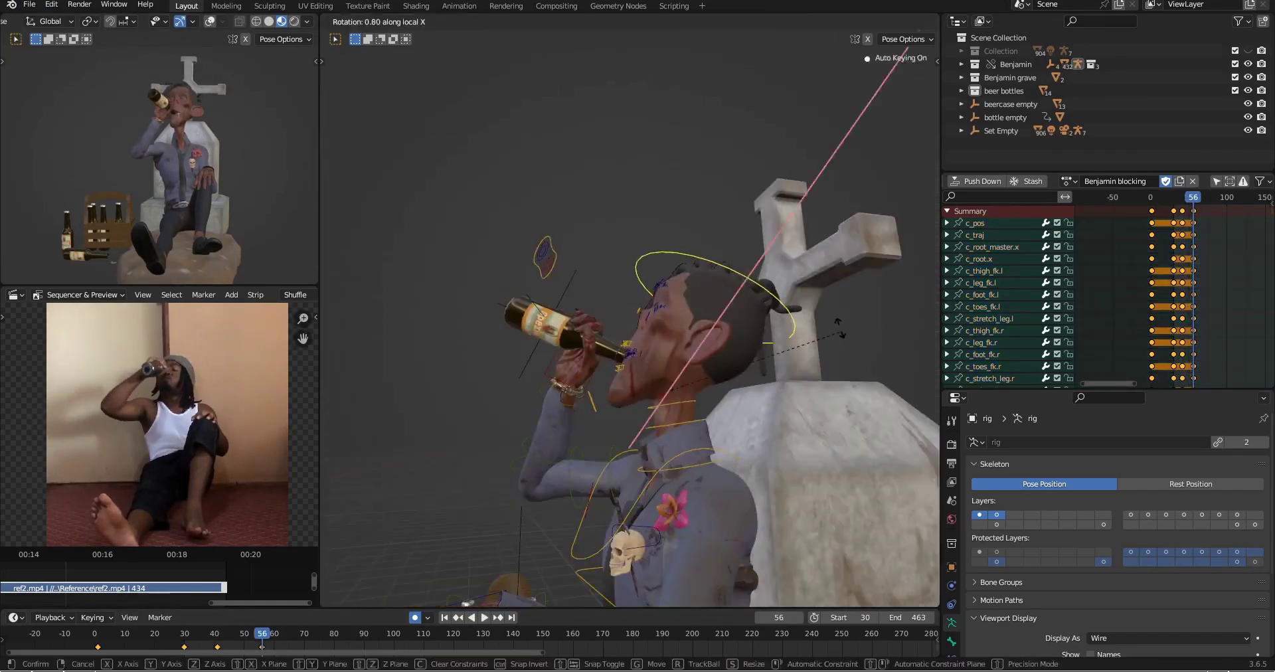
scroll(730, 365, "down", 4)
scroll(730, 365, "up", 4)
Step: Move the right hand control along the Y axis and rotate it to pull the bottle away from the mouth
key("g")
key("y")
middle_click_drag(578, 392, 672, 360)
key("r")
left_click(598, 372)
key("r")
key("Down")
key("Up")
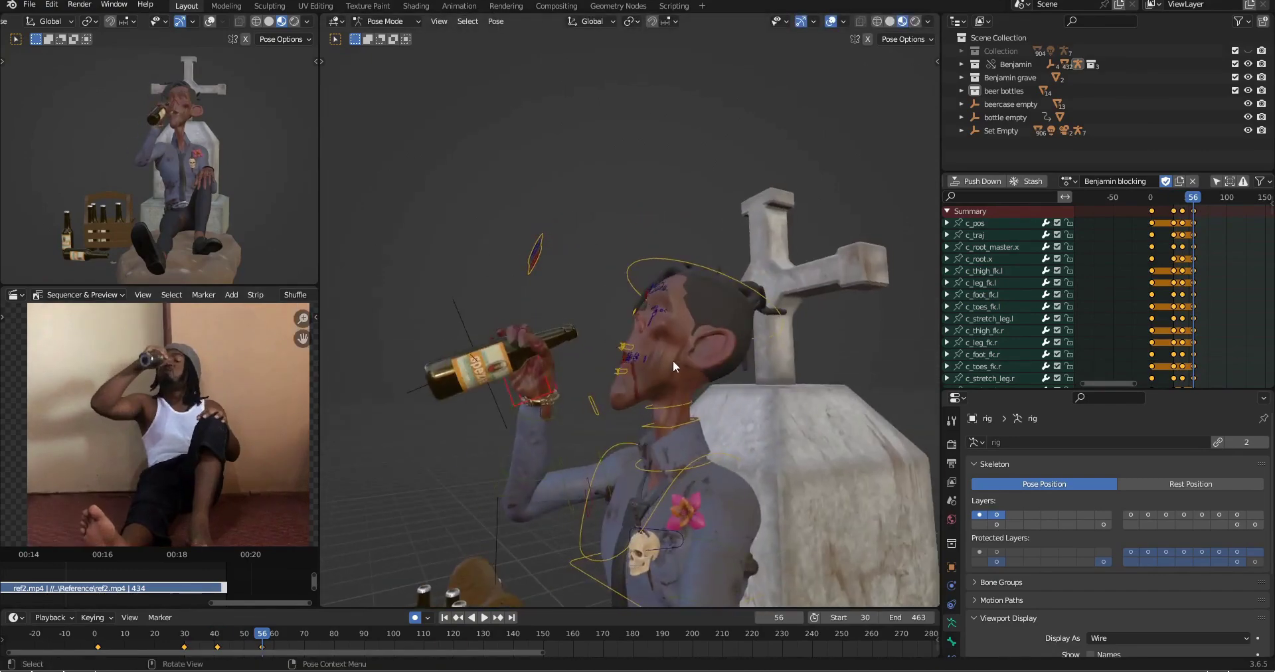
Step: Move the facial controls around the mouth to reshape it without the bottle at frame 56
scroll(673, 352, "up", 4)
left_click(683, 449)
middle_click_drag(688, 311, 739, 392)
key("g")
left_click(726, 421)
key("g")
left_click(732, 383)
Step: Move a facial control along its local Y axis and rotate a neighbouring control
key("g")
key("y")
key("y")
left_click(725, 436)
right_click(788, 430)
scroll(176, 160, "up", 5)
scroll(707, 343, "down", 5)
left_click(694, 433)
key("r")
left_click(723, 399)
Step: Rotate the torso control about its local X axis to adjust the body's lean at frame 56
middle_click_drag(612, 317, 618, 412)
scroll(716, 352, "down", 4)
left_click(686, 503)
key("r")
key("x")
key("x")
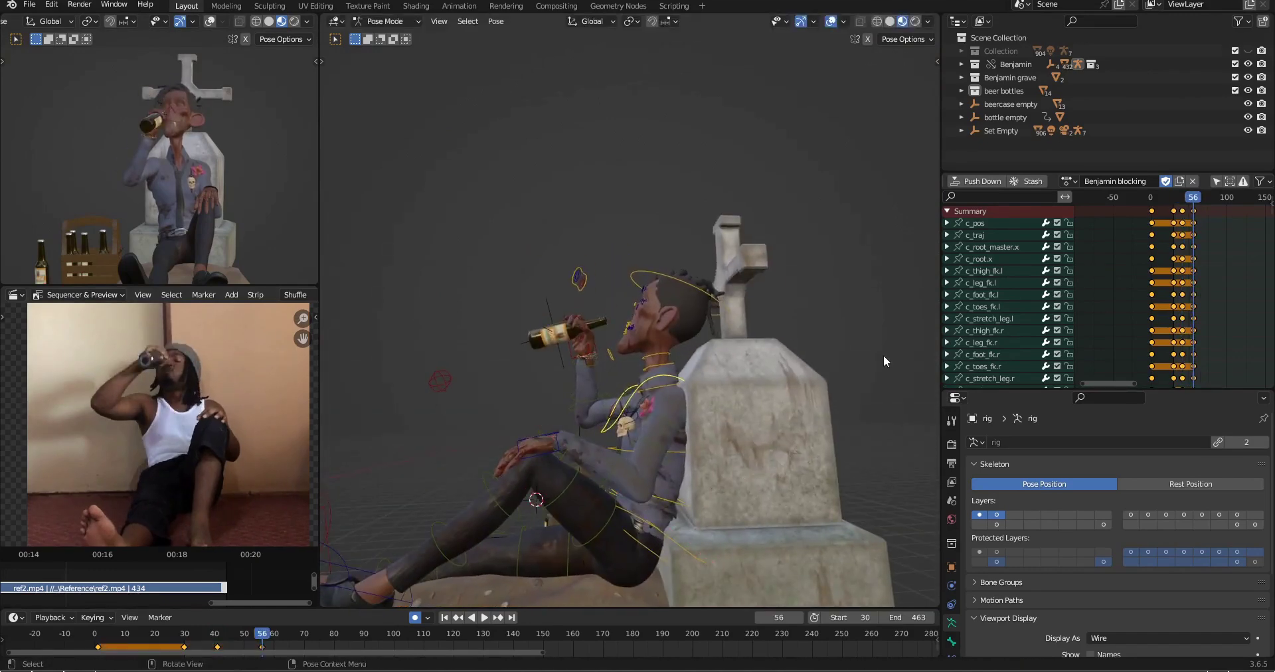
Step: Advance to frame 73, select all rig controls and insert keyframes for the whole pose
middle_click_drag(883, 361, 657, 269)
key("space")
key("space")
key("a")
key("i")
Step: Rotate the body control at the hips about its local X axis at frame 73
middle_click_drag(836, 432, 656, 490)
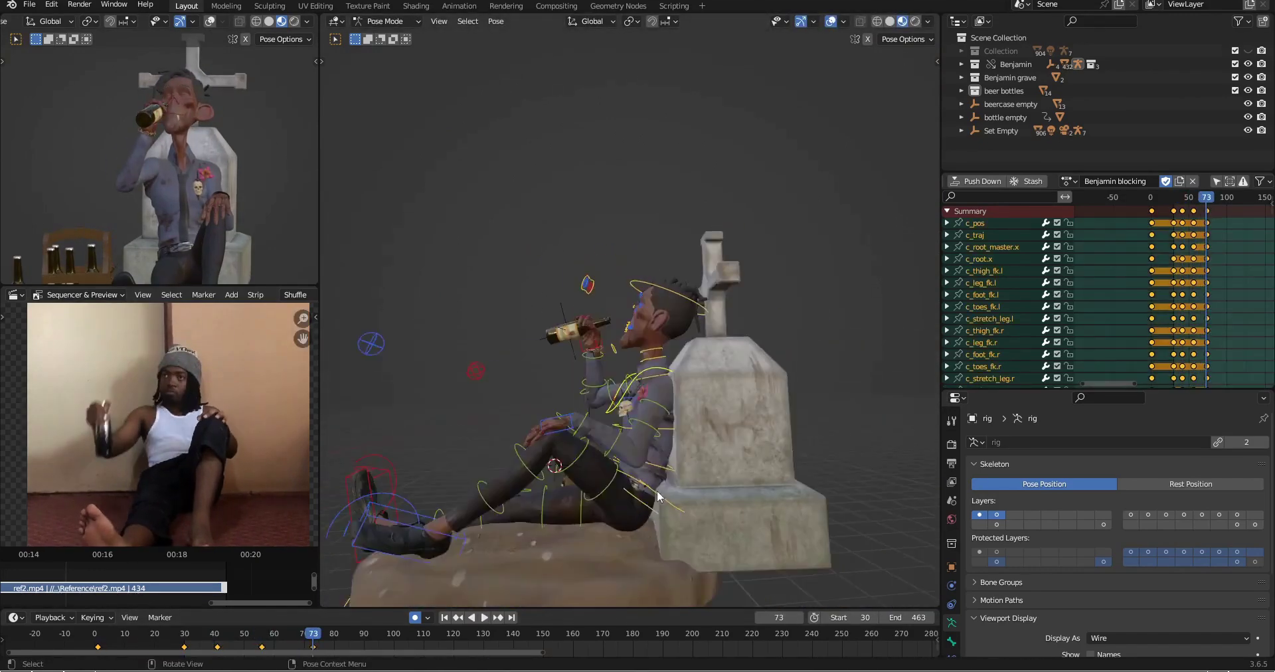
left_click(656, 490)
key("r")
key("x")
key("x")
key("r")
Step: Lower the right hand from the face and rotate it so the held bottle stands upright beside the body
middle_click_drag(597, 458, 779, 442)
key("g")
key("z")
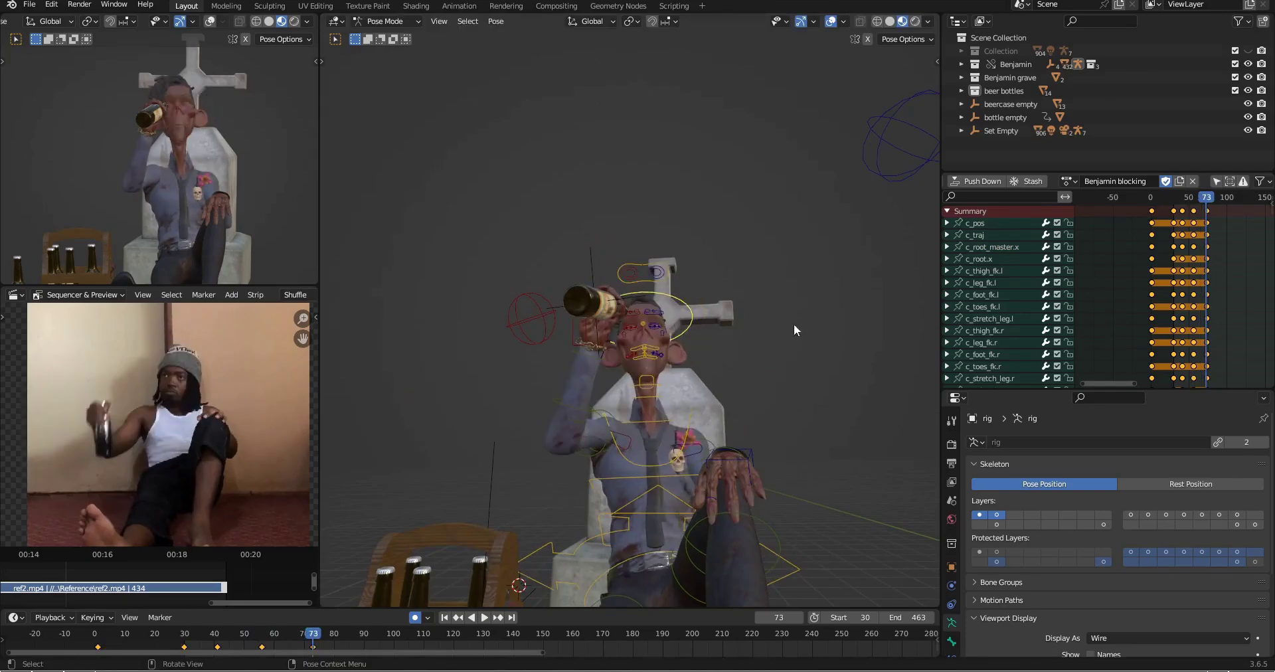
left_click(773, 267)
middle_click_drag(772, 267, 599, 364)
key("r")
left_click(608, 311)
Step: Compare the frame 73 pose with the neighbouring keyframes, and undo the accidental selection of the gravestone
middle_click_drag(607, 310, 714, 392)
scroll(715, 391, "down", 2)
key("Down")
key("Up")
key("Down")
scroll(715, 392, "up", 2)
left_click(676, 338)
key("Up")
scroll(767, 331, "down", 2)
left_click(711, 378)
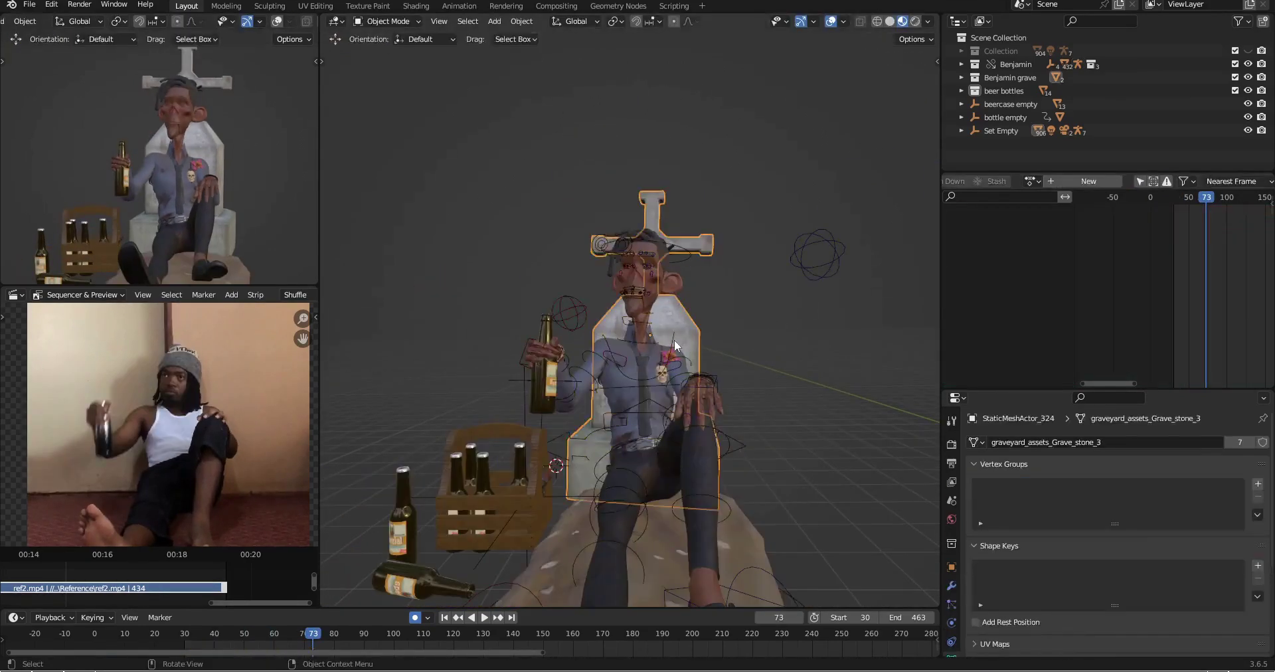
key("ctrl+z")
Step: Reposition the left upper eyelid control at frame 73 and paste its pose mirrored onto the right eyelid
scroll(793, 361, "up", 4)
middle_click_drag(793, 361, 732, 372)
scroll(732, 372, "up", 5)
left_click(733, 324)
key("g")
key("ctrl+c")
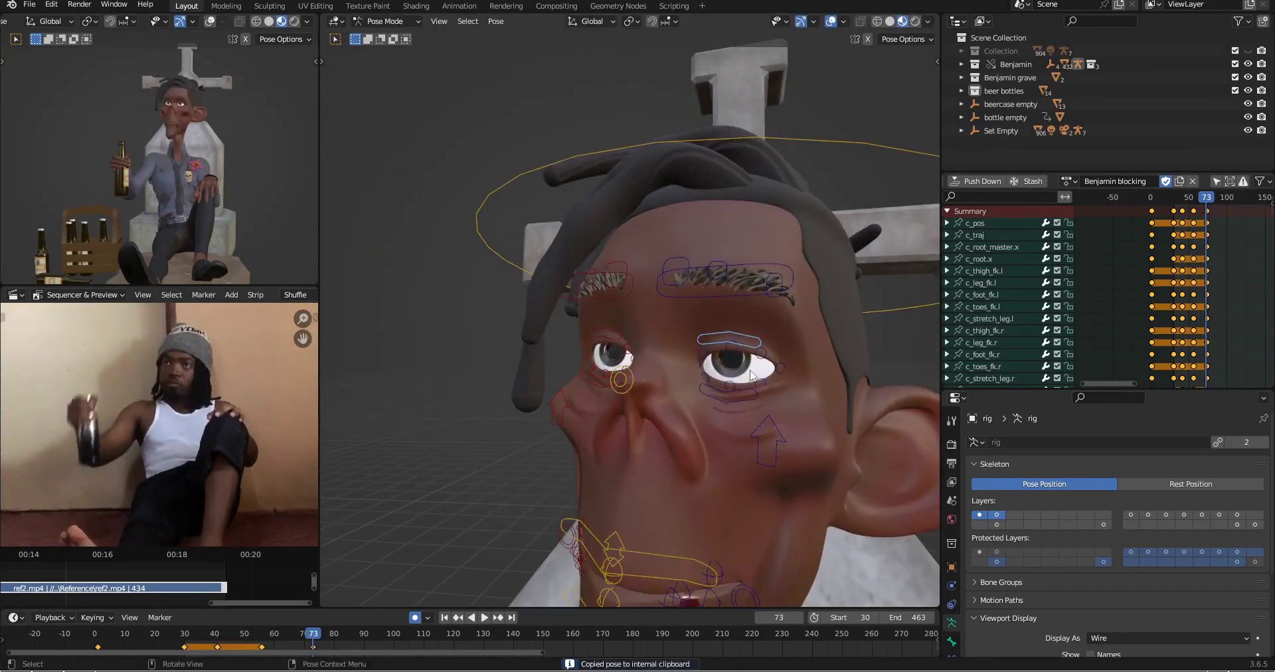
key("ctrl+shift+v")
scroll(730, 345, "down", 5)
Step: Refine the head pose at frame 73 by moving the gaze and rotating the head about its local X axis
key("g")
left_click(821, 284)
key("r")
key("x")
key("x")
left_click(848, 263)
scroll(791, 414, "down", 4)
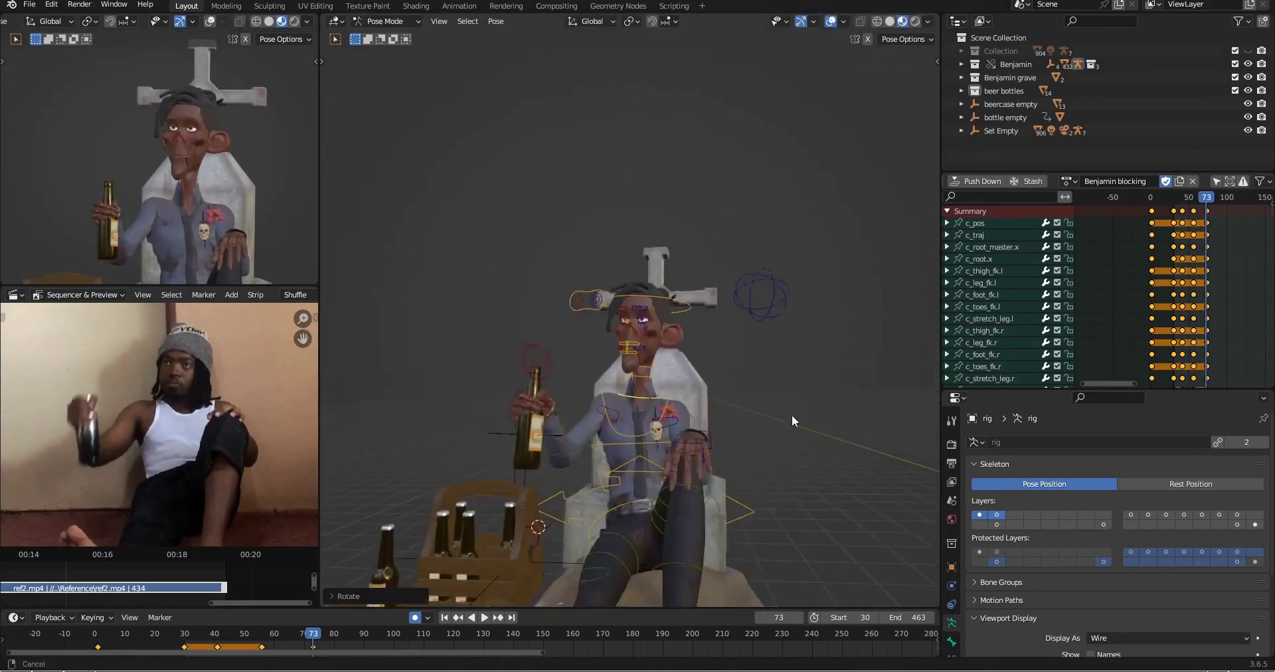
Step: Move the right hand holding the bottle along the global Y axis at frame 73
middle_click_drag(859, 293, 705, 337)
left_click(555, 425)
key("g")
key("y")
left_click(555, 398)
left_click(611, 376)
Step: Play back and step through the keyed poses in the camera view to check the bottle-lowering motion
key("Down")
key("Down")
key("Down")
key("space")
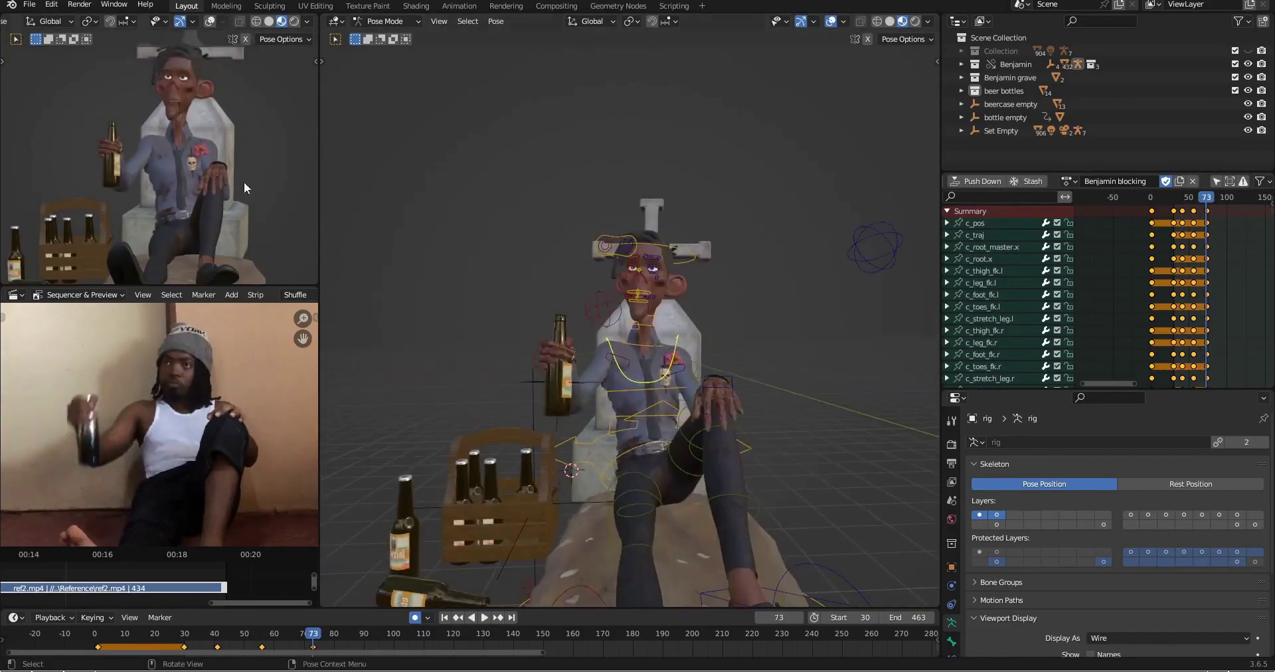
scroll(267, 181, "up", 2)
key("Down")
key("Down")
key("Down")
key("Up")
key("Up")
key("Up")
scroll(222, 174, "down", 3)
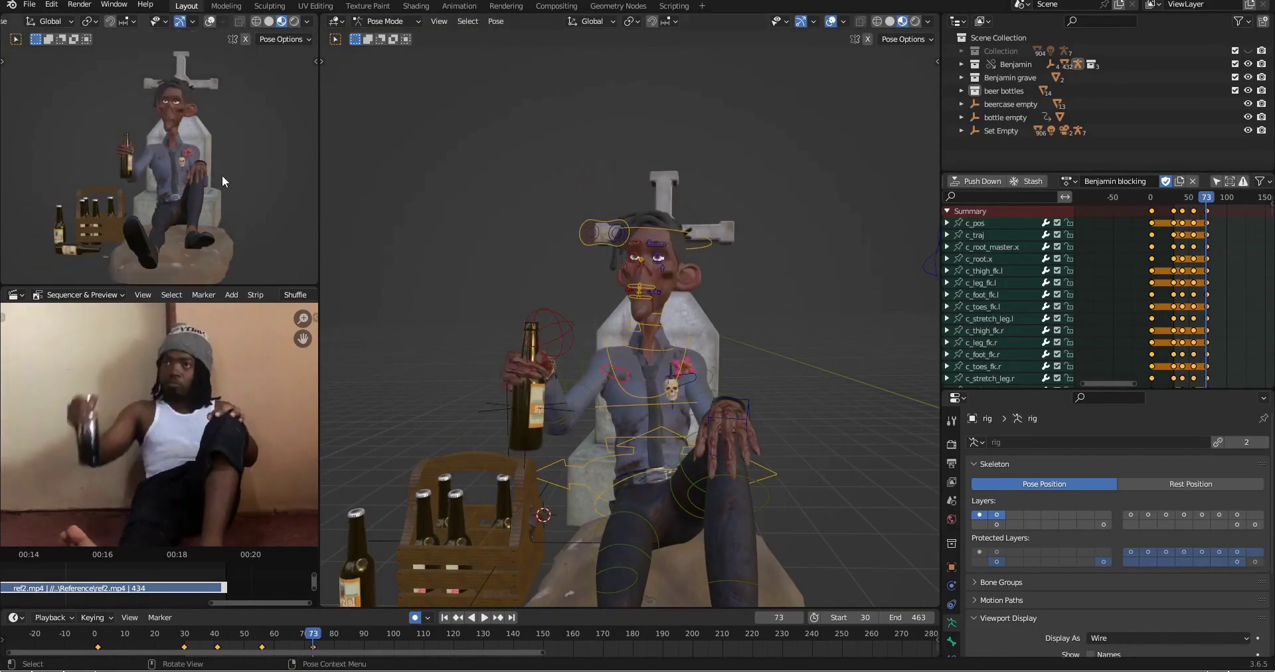
Step: Advance to frame 85, select all rig controls and insert keyframes for the whole pose
left_click(29, 4)
left_click(50, 94)
scroll(142, 425, "down", 2)
left_click_drag(314, 636, 349, 638)
key("space")
key("a")
key("i")
left_click(30, 5)
key("Down")
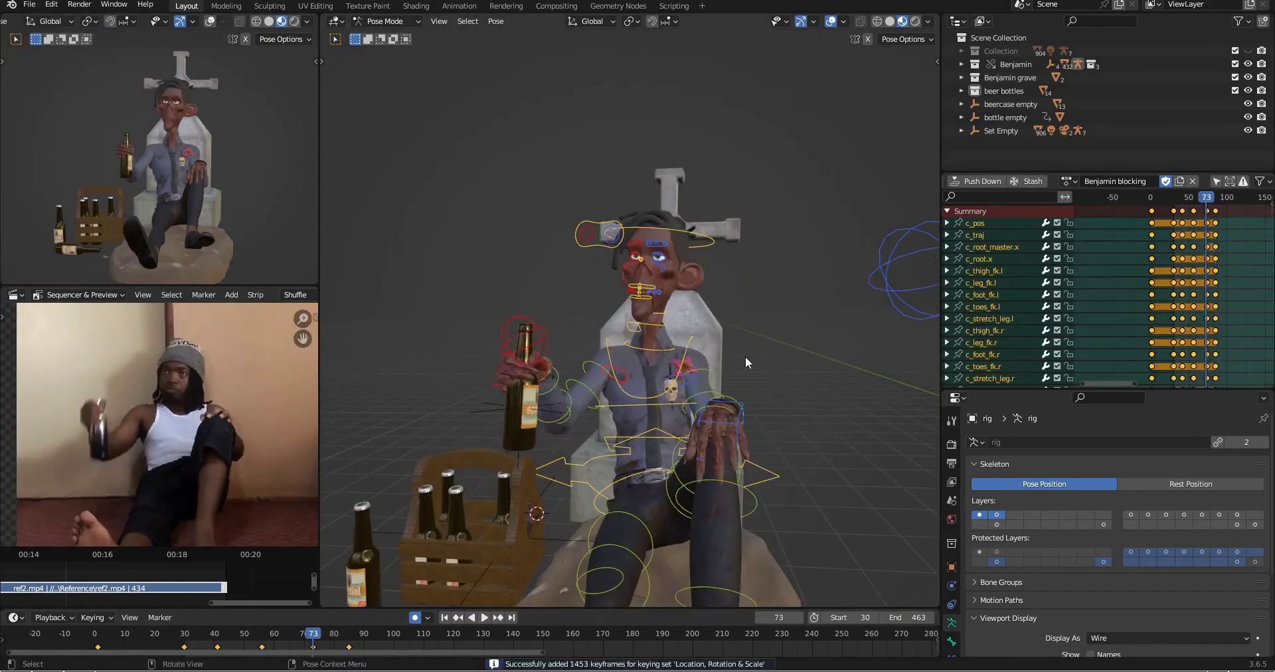
Step: Lower the right hand with the bottle beside the body at frame 85, and rotate the hip control at frame 97
key("Up")
middle_click_drag(746, 378, 737, 315, "shift")
left_click(672, 355)
middle_click_drag(672, 355, 762, 436)
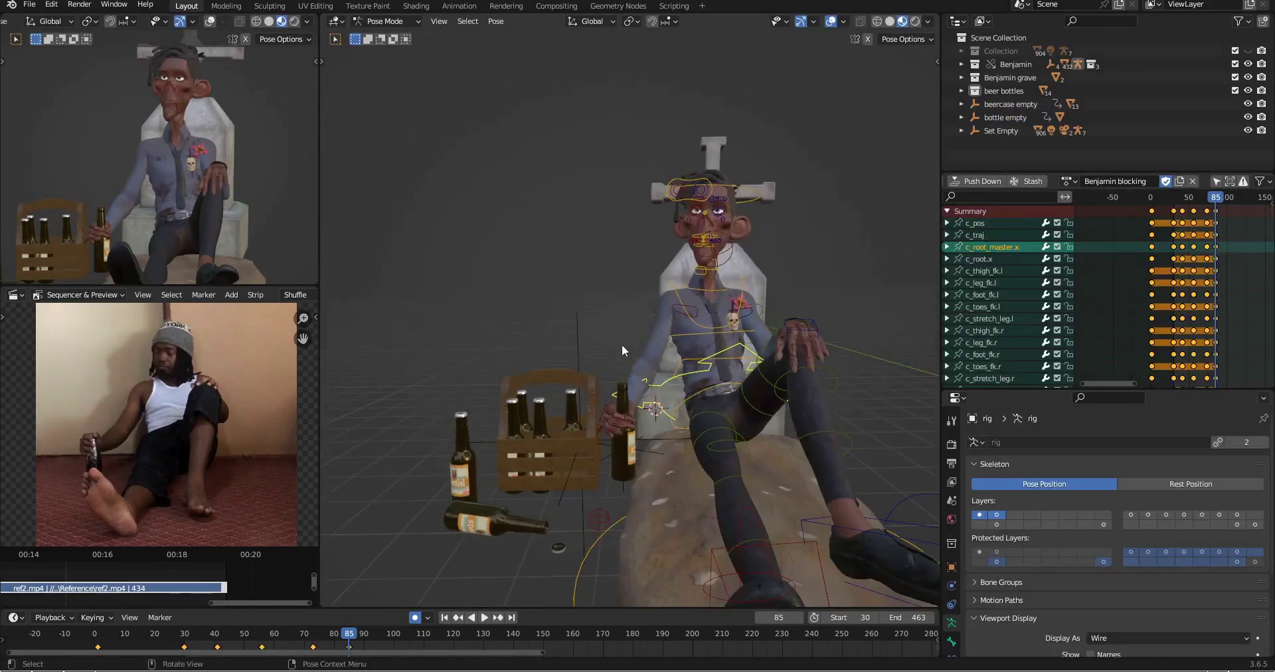
left_click_drag(436, 334, 571, 404)
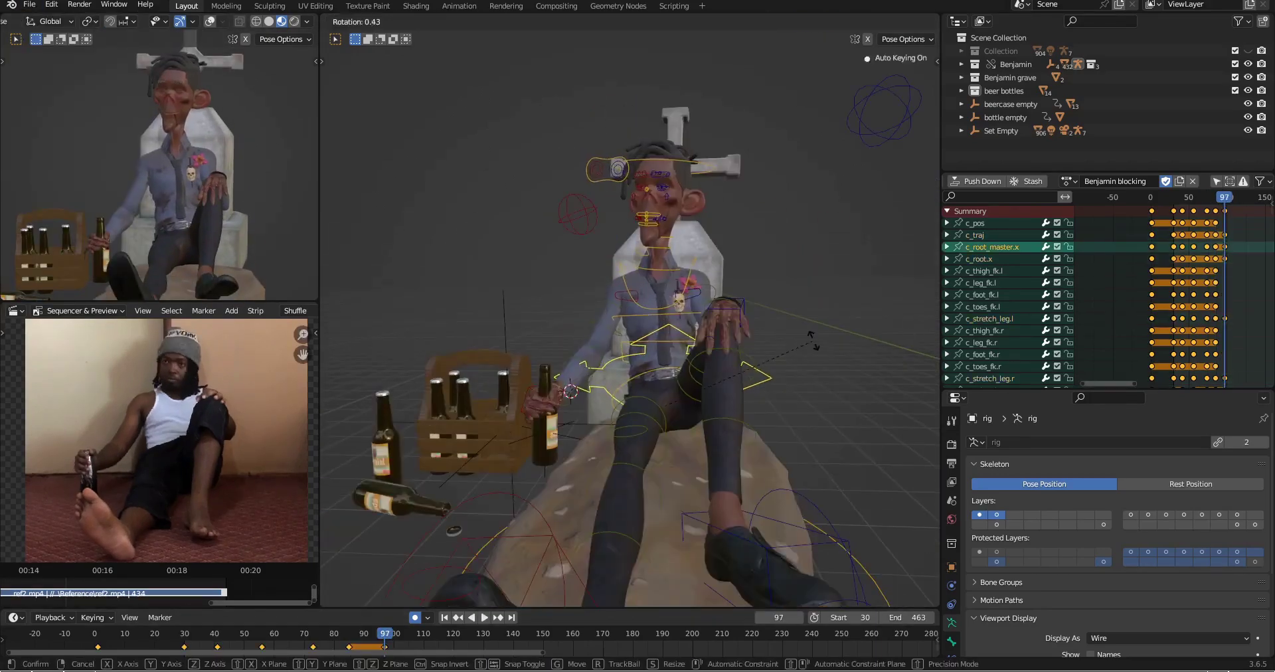
key("ctrl+c")
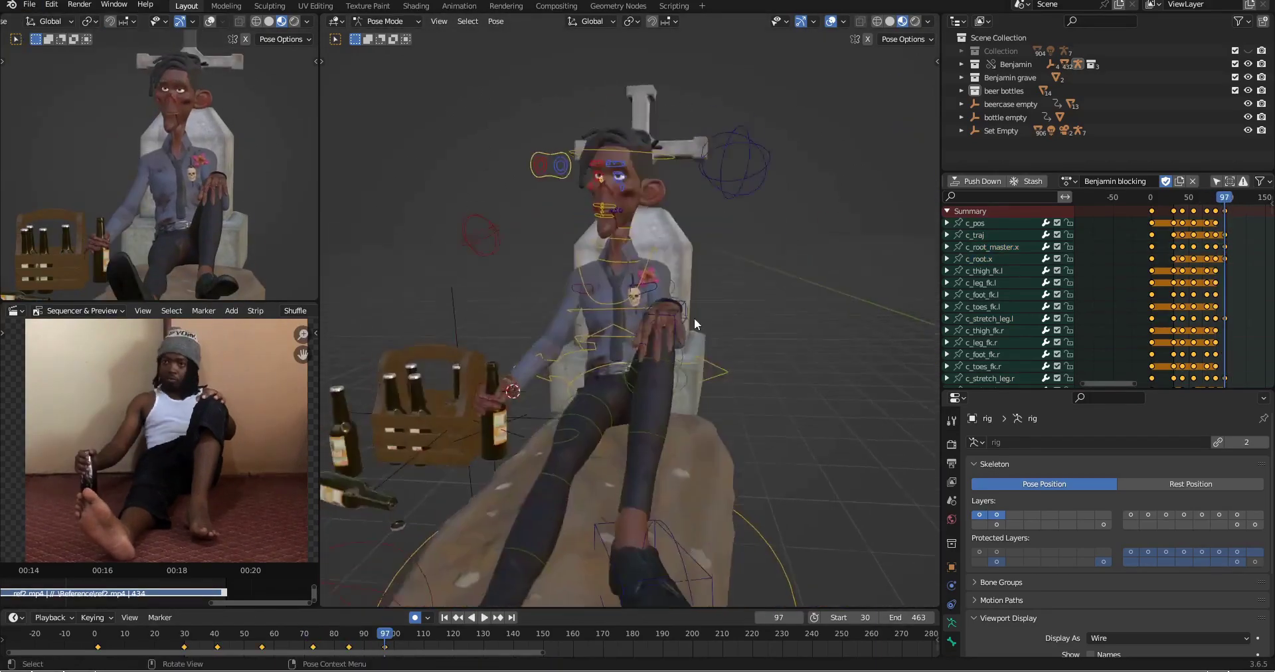
Step: Shift the left hand resting on the knee along the global X axis and save the file
middle_click_drag(694, 317, 648, 283)
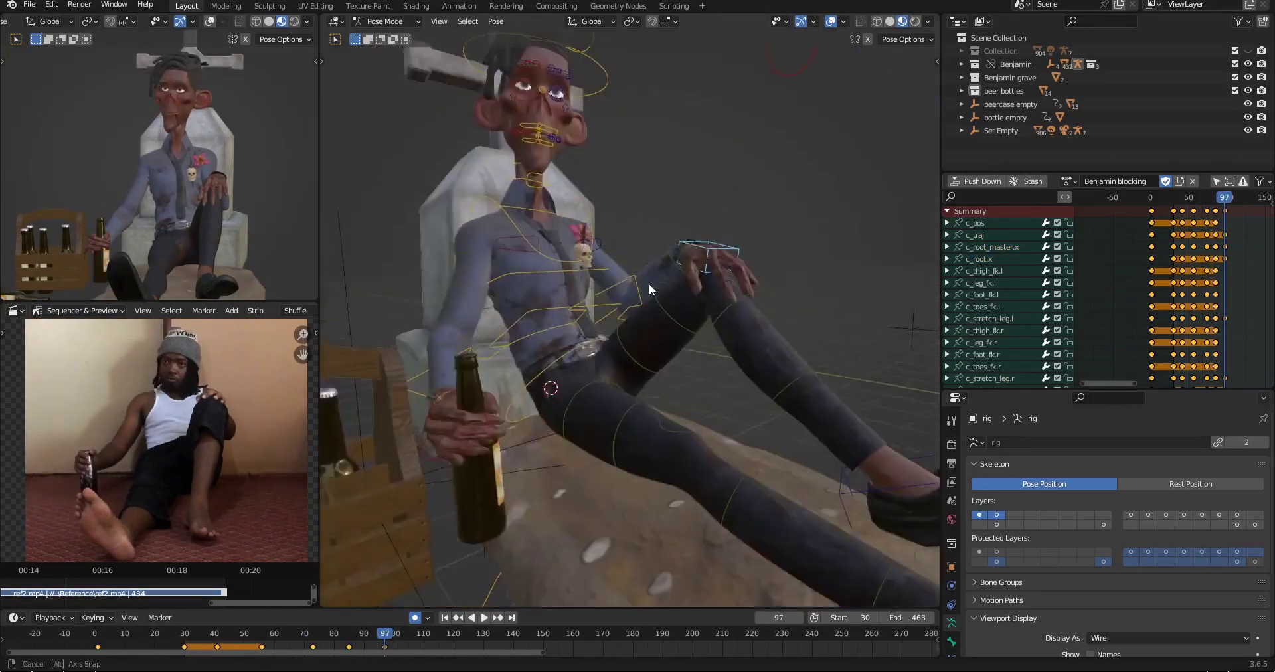
scroll(648, 282, "up", 3)
key("g")
key("x")
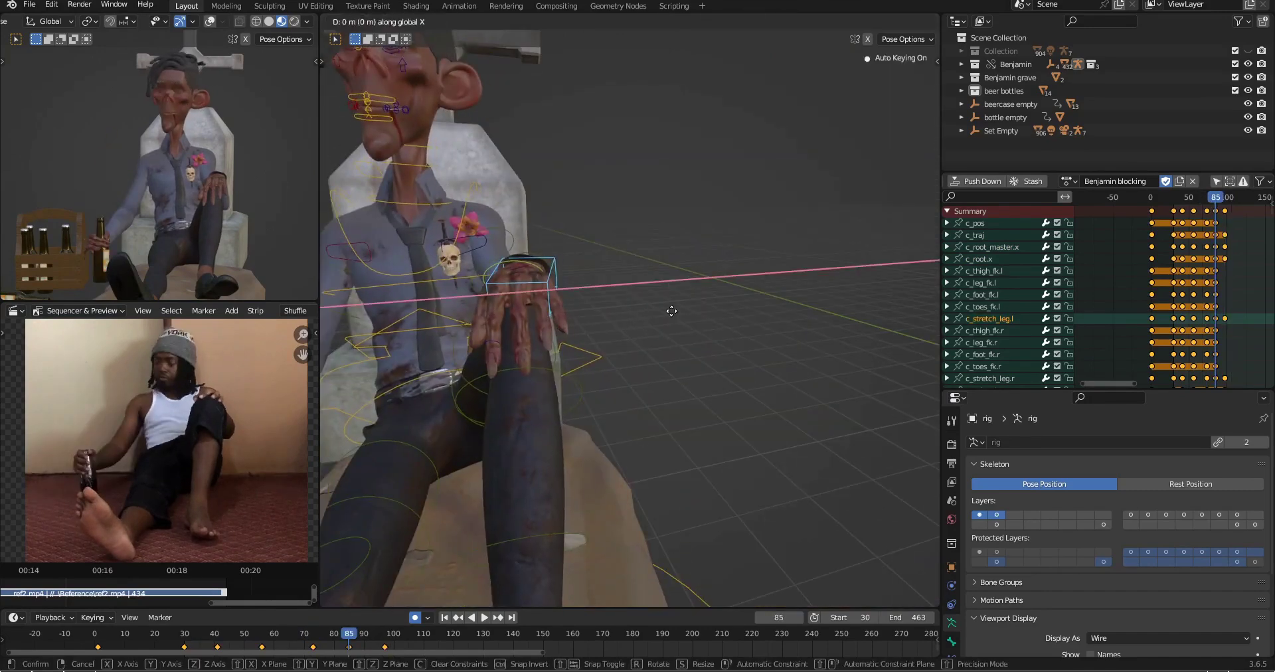
left_click(618, 283)
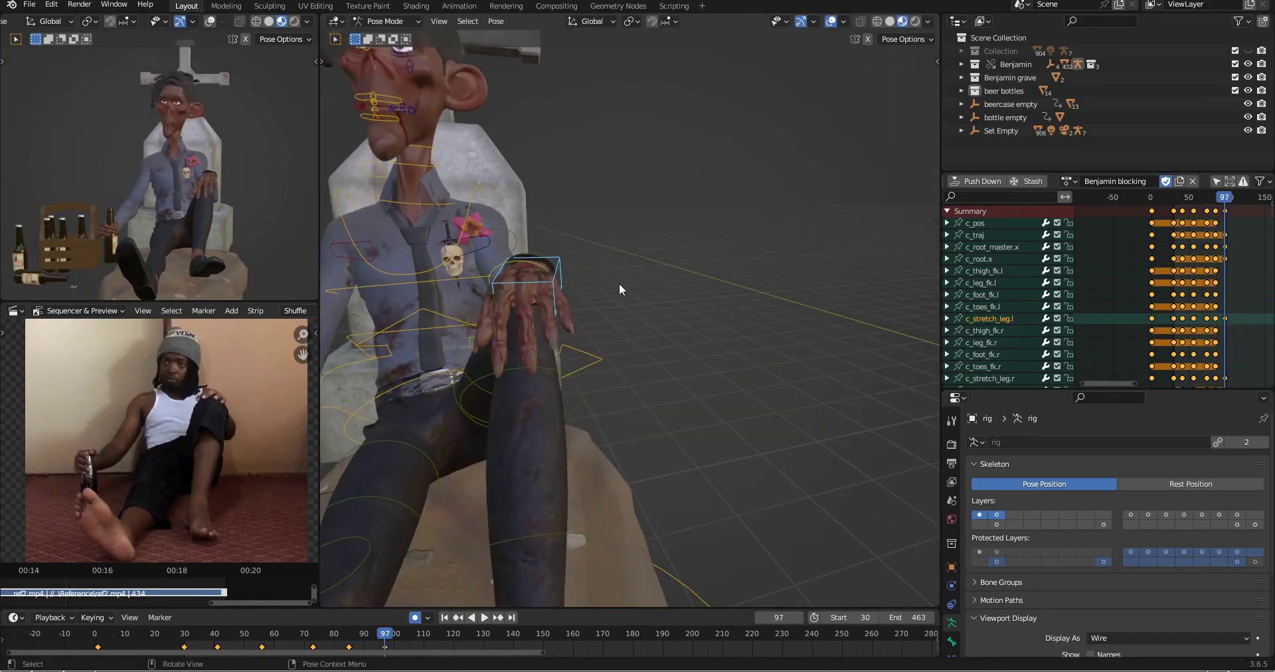
key("ctrl+s")
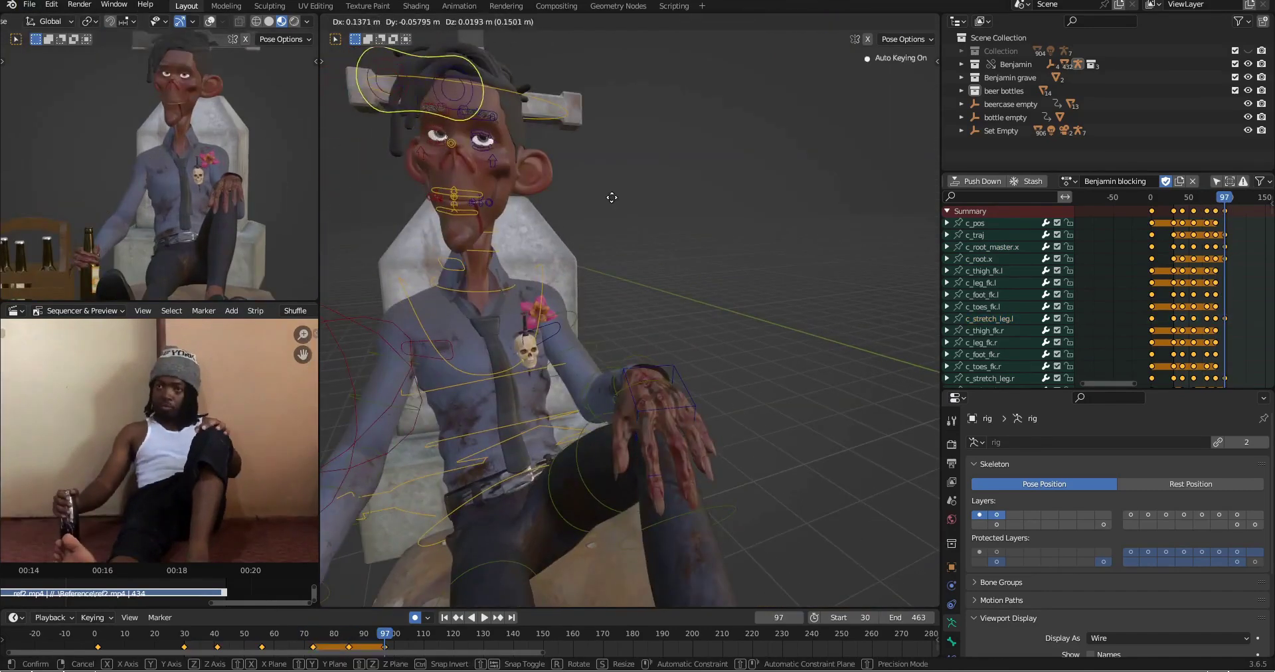
Step: Reposition the eye target control and the lower lip control near the left mouth corner at frame 97
scroll(614, 262, "down", 3)
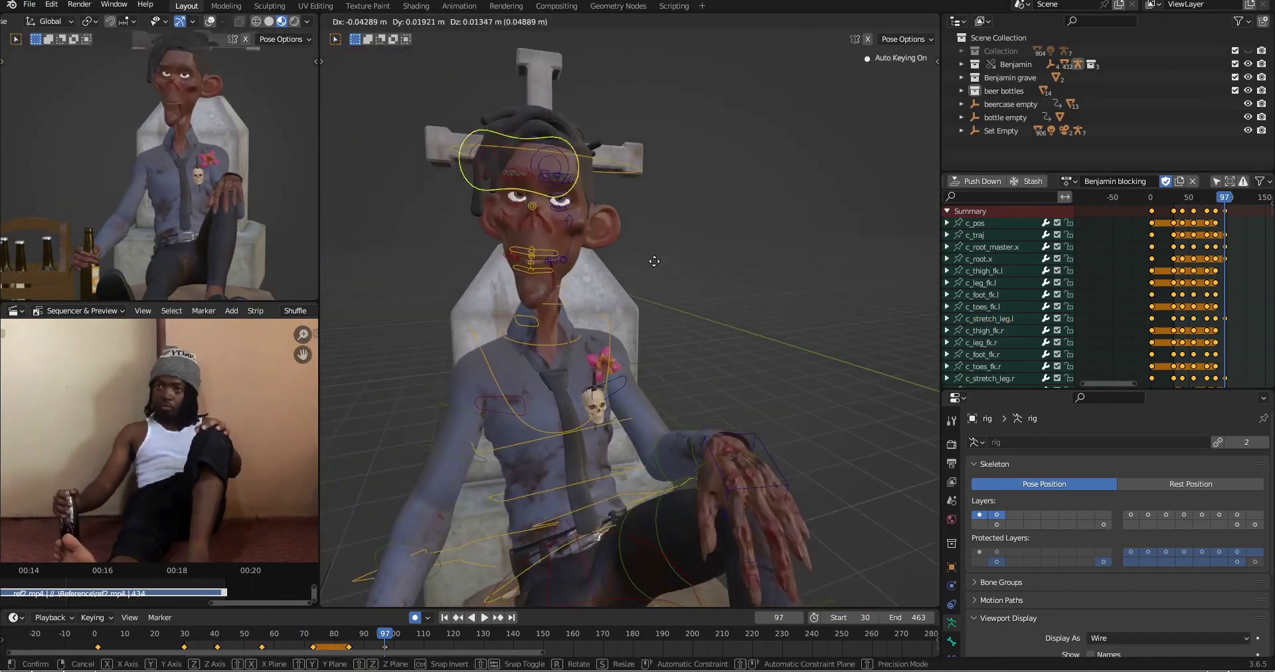
key("g")
key("z")
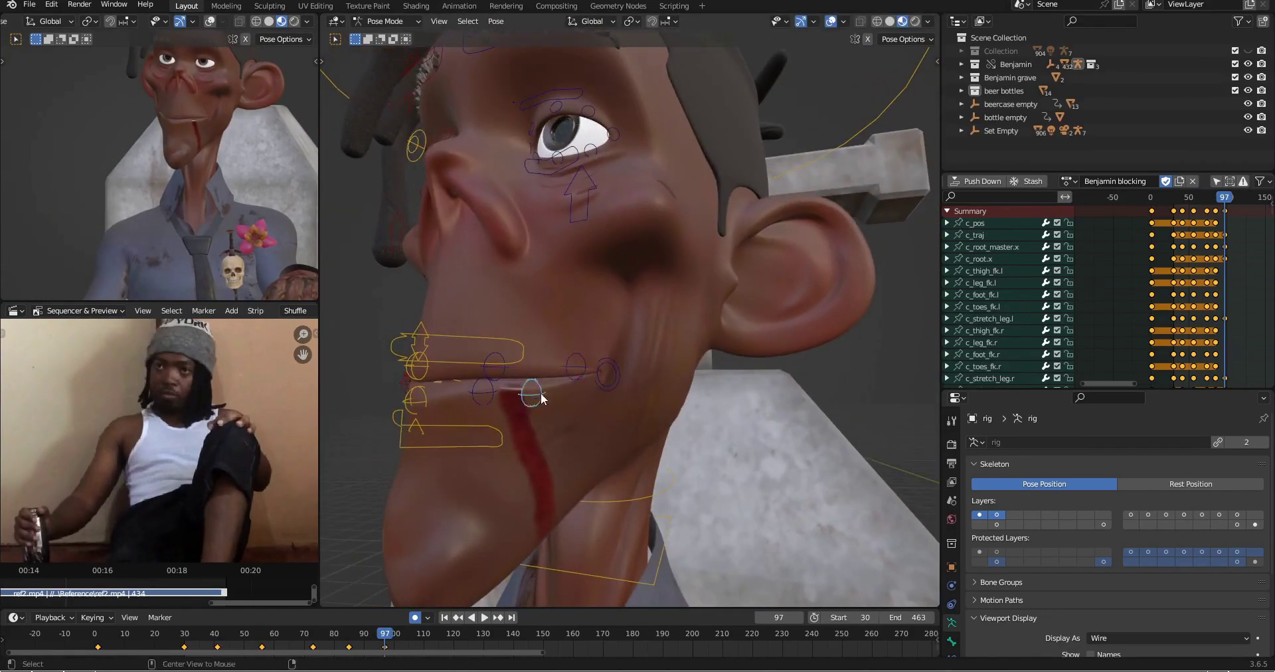
key("g")
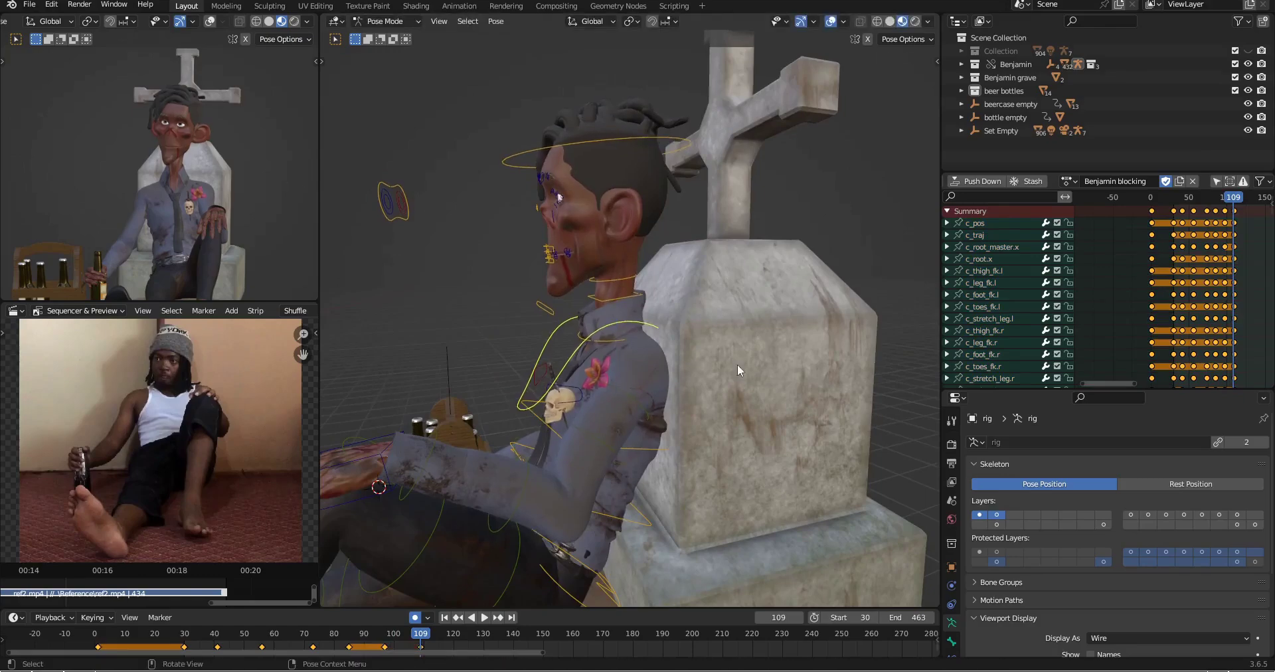
Step: Rotate the chest control about its local X axis at frame 109
middle_click_drag(737, 364, 883, 372)
key("r")
key("r")
key("x")
key("x")
middle_click_drag(597, 361, 476, 360)
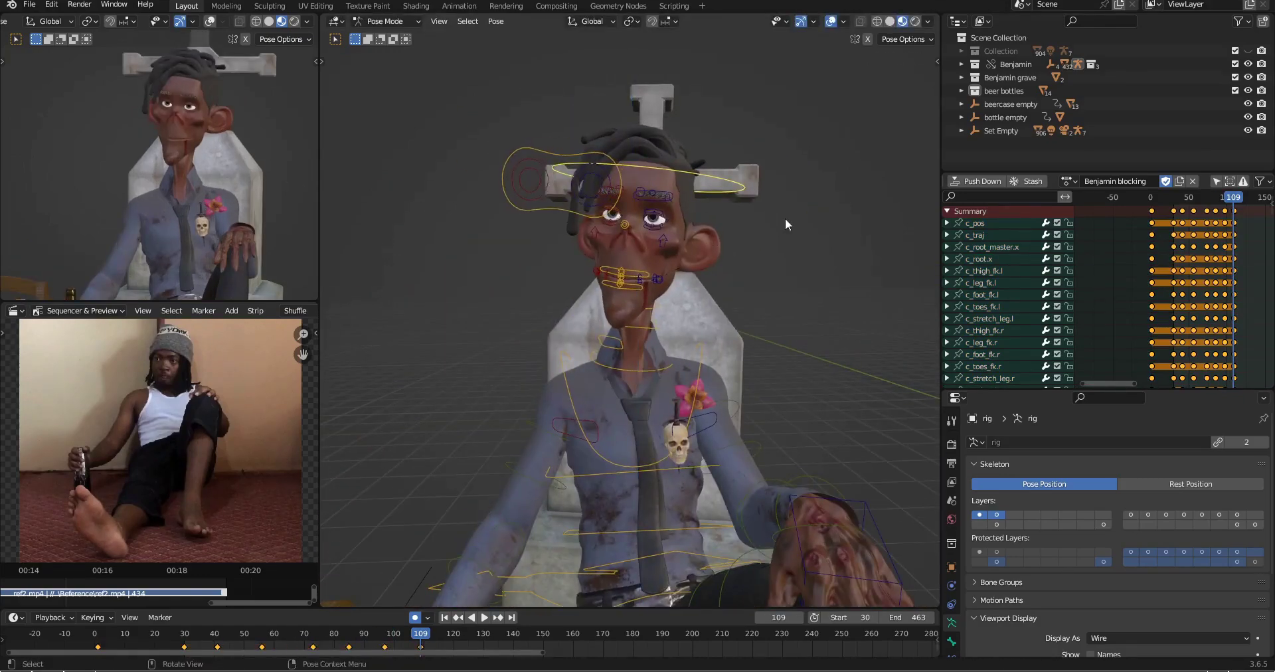
Step: Reposition the eye target control at frame 109 to match the reference's gaze
left_click(618, 283)
scroll(159, 435, "up", 4)
key("Down")
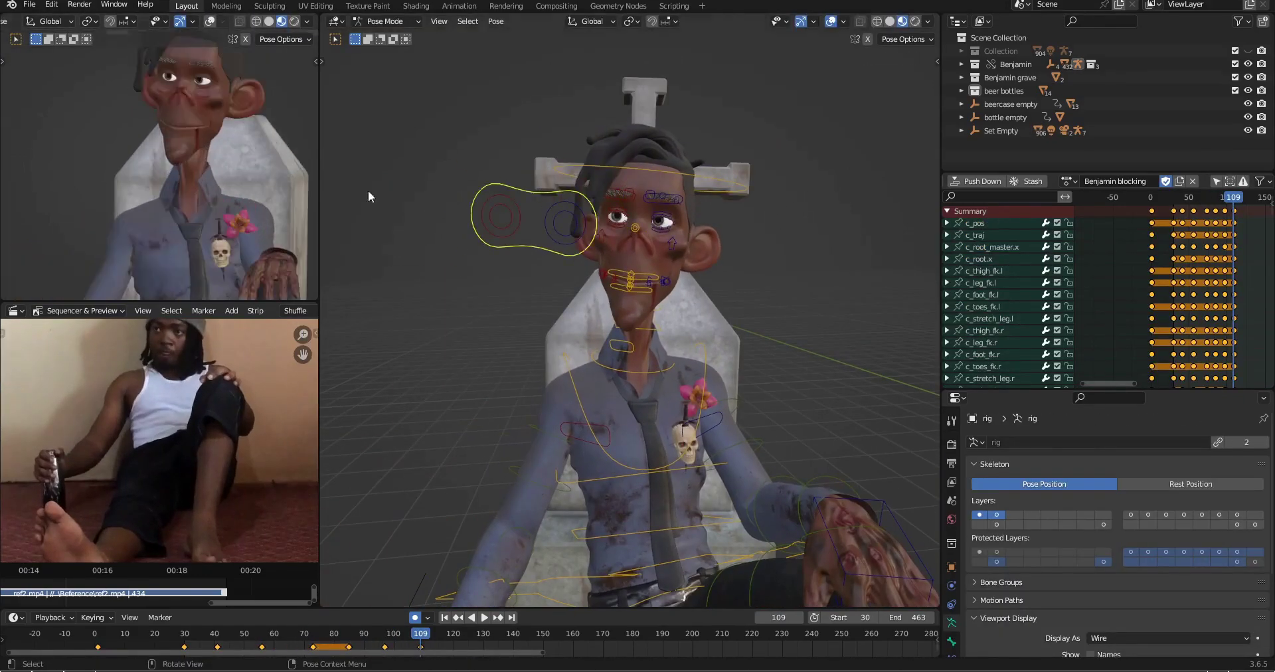
scroll(652, 337, "up", 4)
key("g")
left_click(647, 325)
Step: Move the central mouth control and adjust the left mouth corner along Z at frame 109
middle_click_drag(647, 326, 629, 277)
left_click(637, 332)
key("g")
left_click(625, 364)
scroll(626, 368, "up", 3)
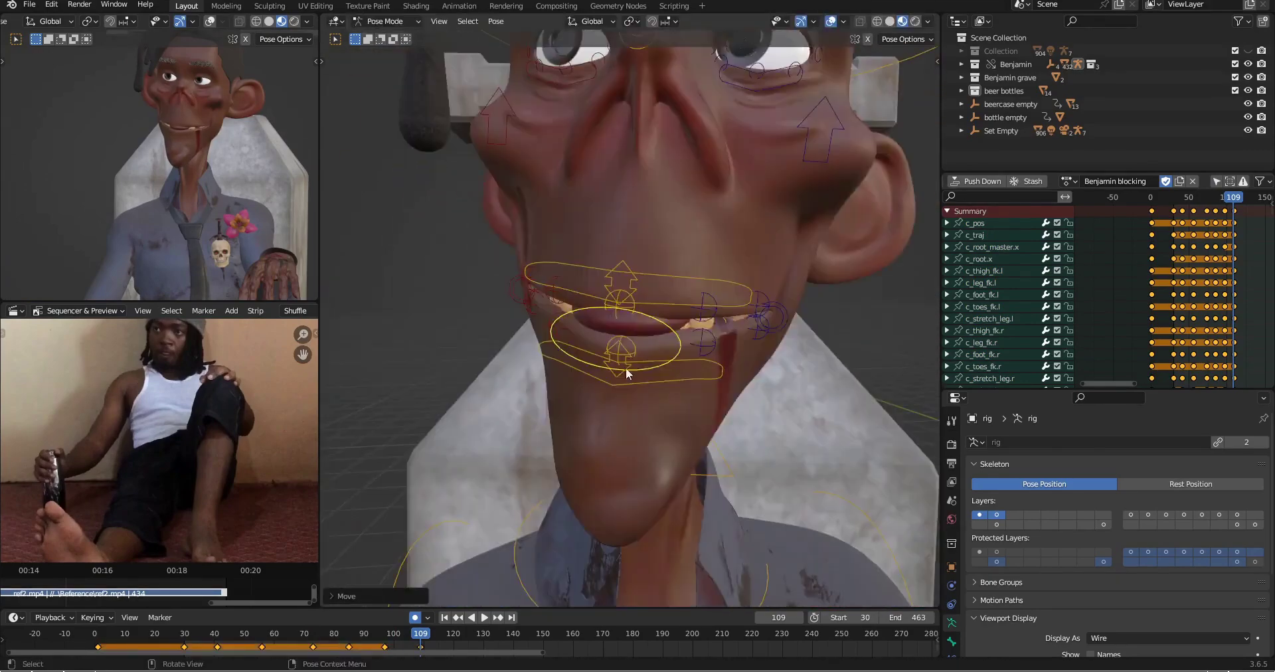
middle_click_drag(626, 368, 920, 346)
left_click(735, 332)
key("g")
key("z")
left_click(654, 309)
Step: Adjust the remaining lip and mouth-corner controls at frame 109 to close the lips into a small, pursed mouth
left_click(715, 298)
key("ctrl+c")
key("g")
left_click(576, 315)
key("g")
left_click(805, 365)
key("g")
left_click(628, 312)
scroll(631, 316, "down", 5)
middle_click_drag(704, 306, 624, 332)
left_click(649, 306)
scroll(272, 258, "down", 4)
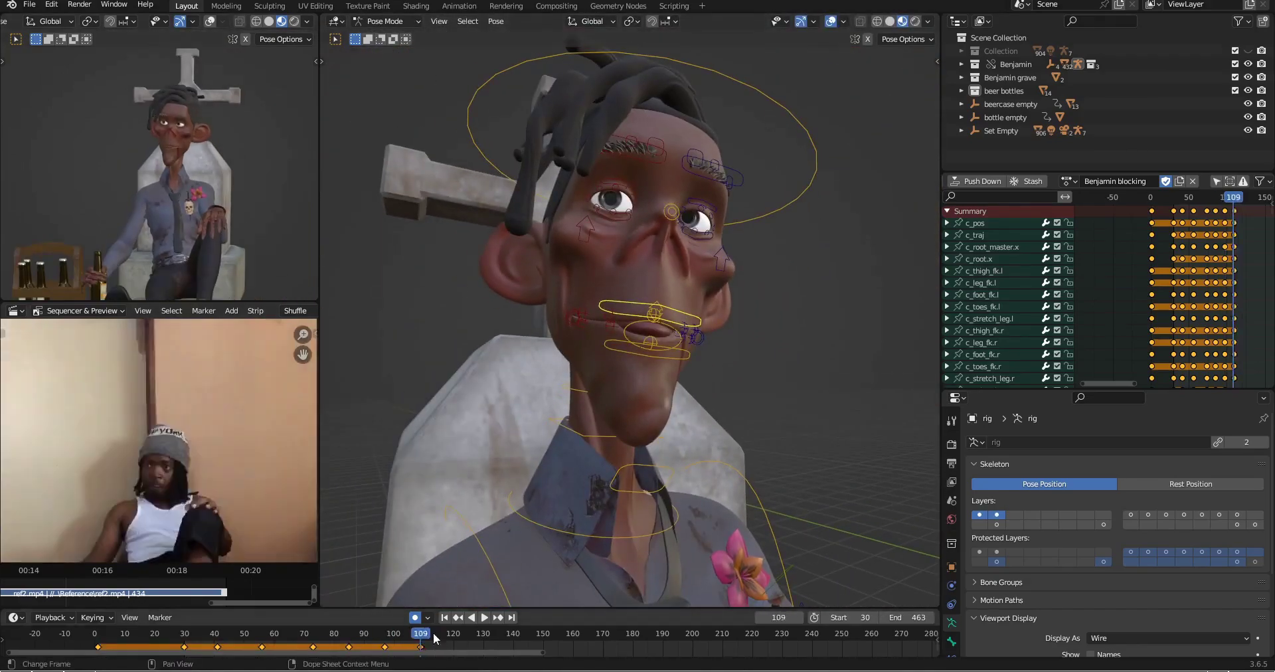
Step: Advance to frame 119, insert keyframes on all rig controls and save the file
left_click_drag(433, 634, 450, 636)
scroll(626, 429, "down", 7)
key("a")
key("i")
key("ctrl+s")
key("Down")
scroll(705, 325, "up", 4)
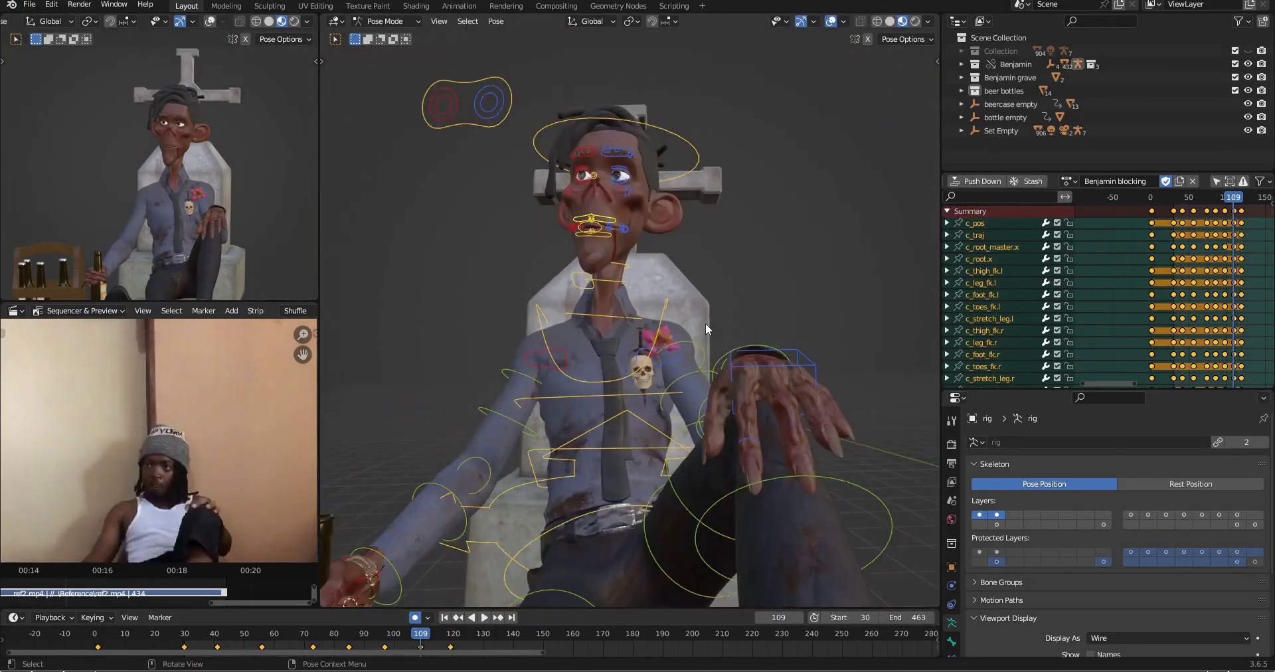
Step: Step between the neighbouring keyframes to compare their poses with frame 119
key("Up")
middle_click_drag(705, 325, 730, 251)
key("Down")
key("Down")
scroll(720, 302, "up", 3)
key("ctrl+c")
key("Up")
key("Up")
scroll(691, 266, "down", 4)
Step: Adjust the head control at frame 119 with the movement constrained to the Z axis
left_click(741, 232)
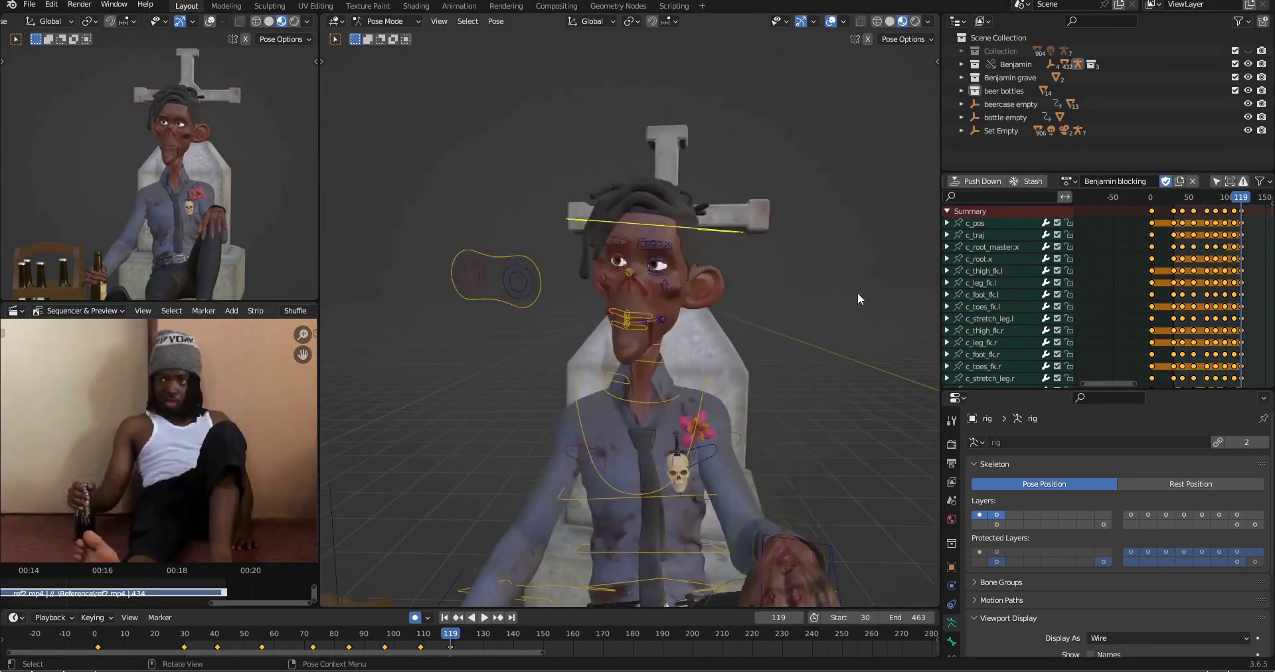
scroll(798, 268, "down", 3)
key("g")
key("z")
left_click(800, 310)
key("Down")
key("Up")
Step: Reposition the eye target control at frame 119 and refine the pose with a Z-axis rotation
scroll(744, 245, "up", 4)
left_click(541, 232)
key("g")
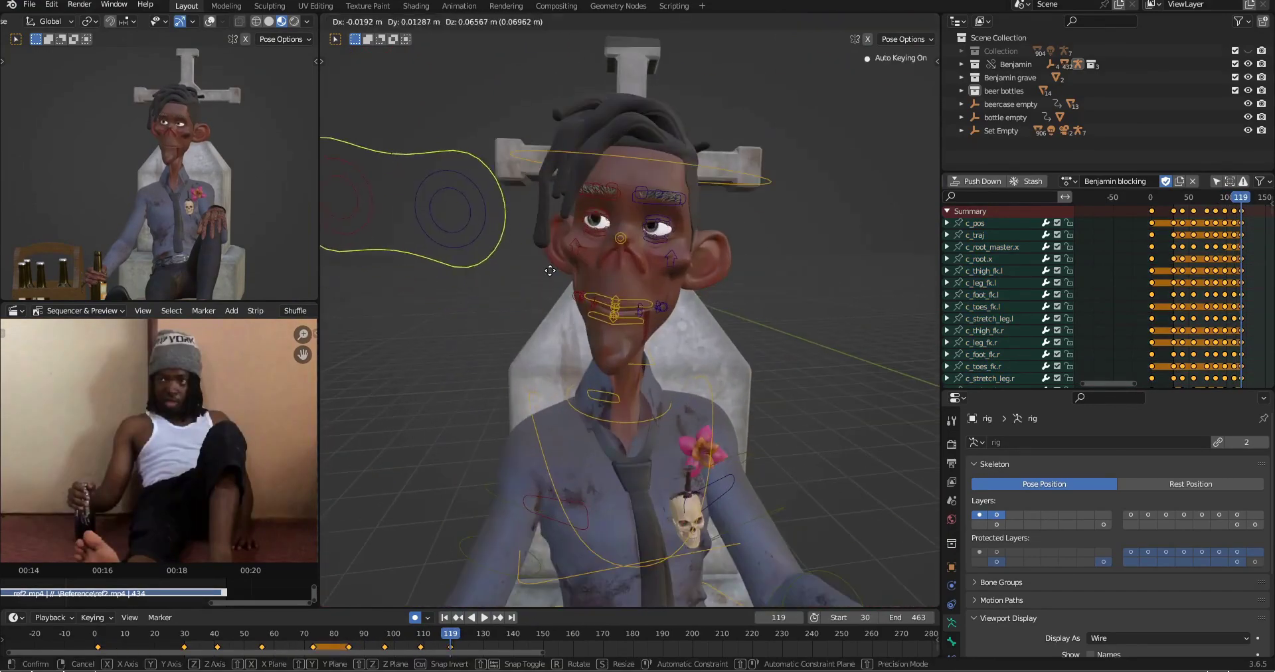
key("r")
key("z")
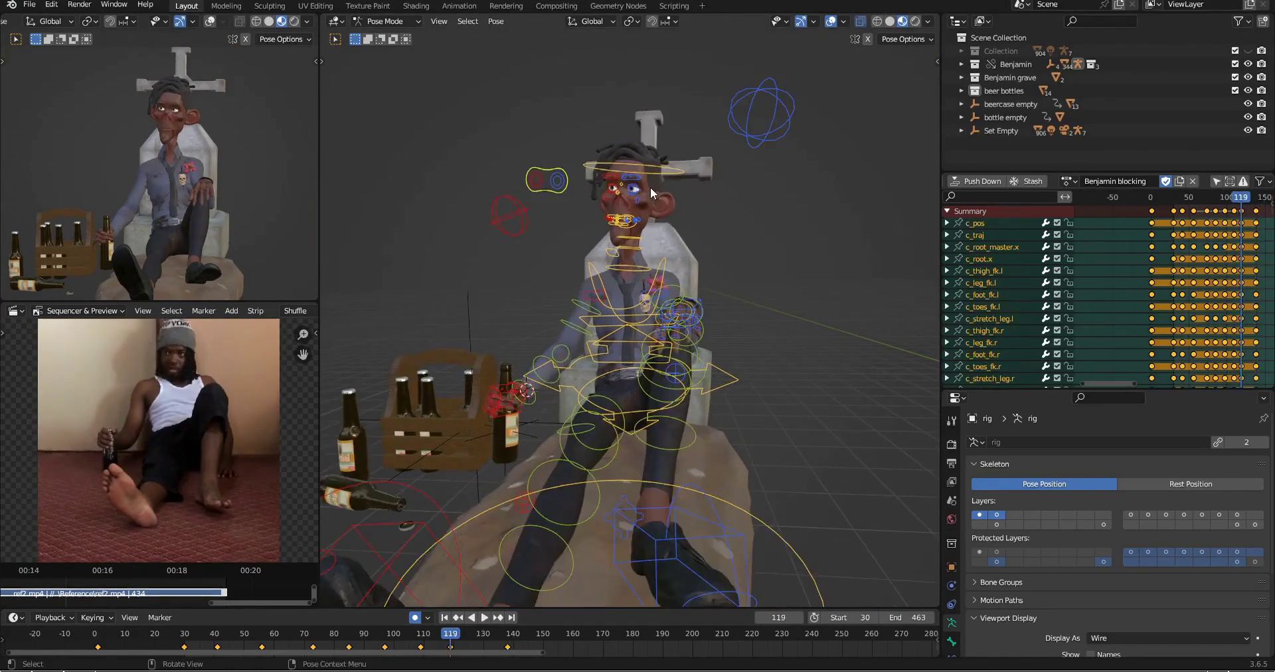
Step: Compare the earlier keyed poses and rotate the head control at frame 138 to match the reference
key("ctrl+c")
key("Up")
key("Up")
key("Up")
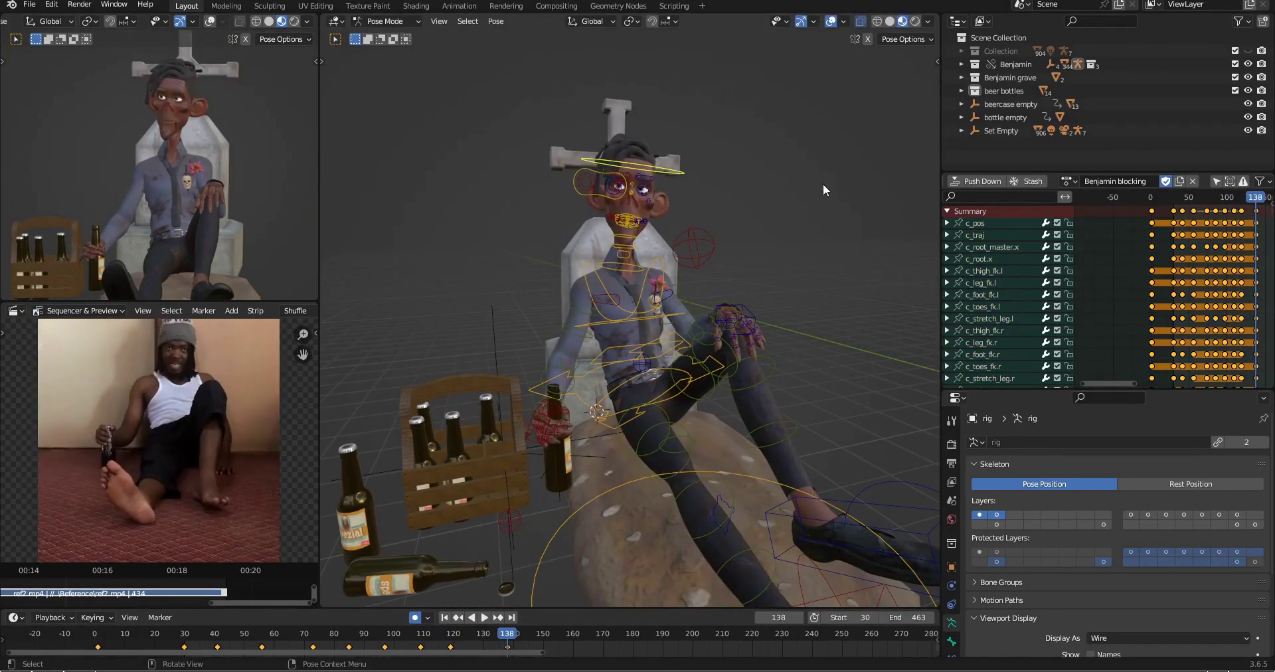
key("r")
key("g")
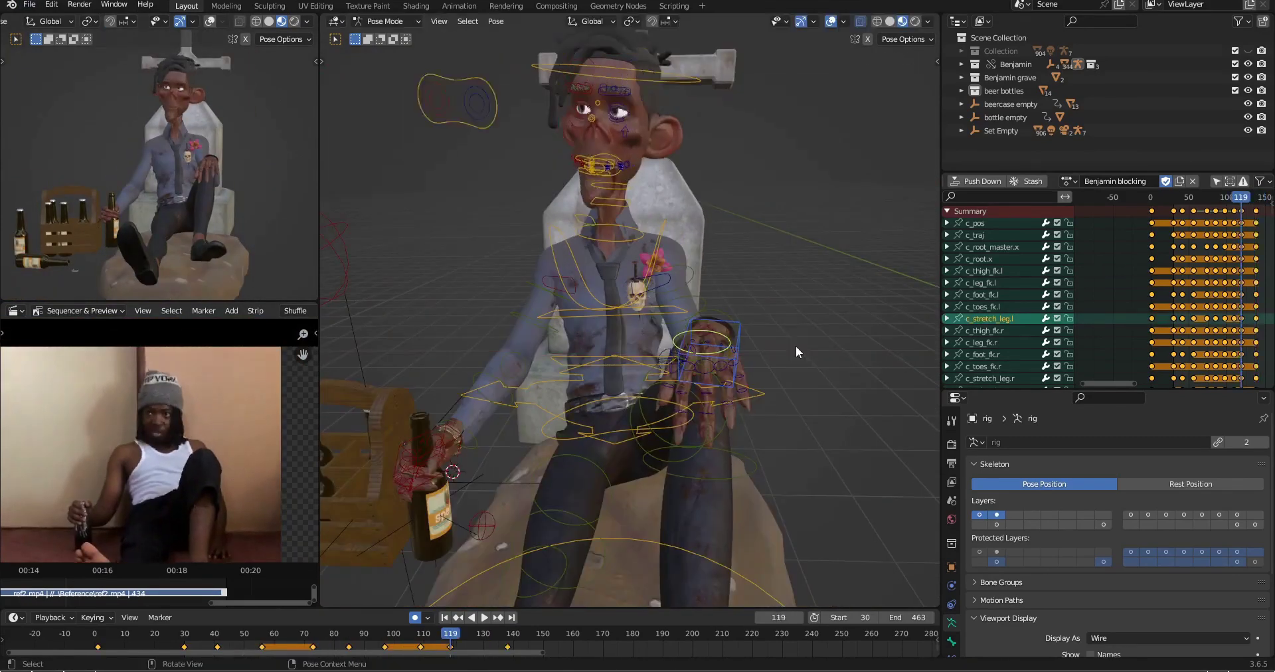
Step: Reposition the eye target control at frame 150 and refine the frame 119 head pose with a Z-axis rotation
left_click(29, 5)
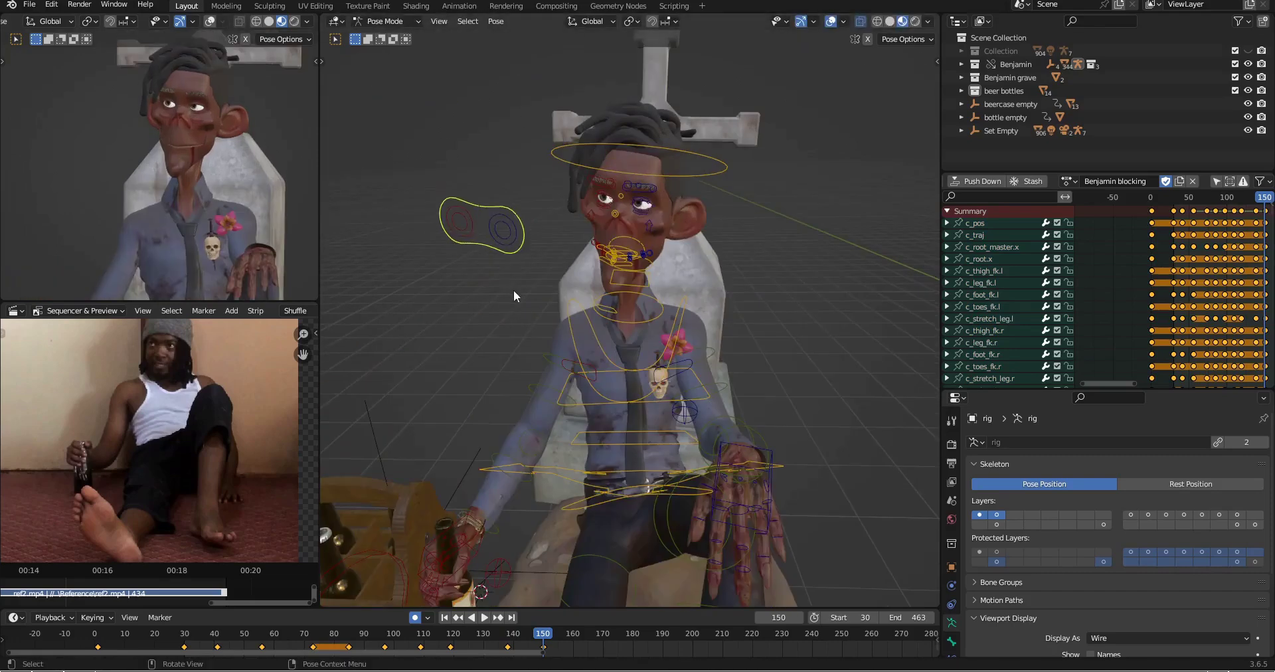
key("g")
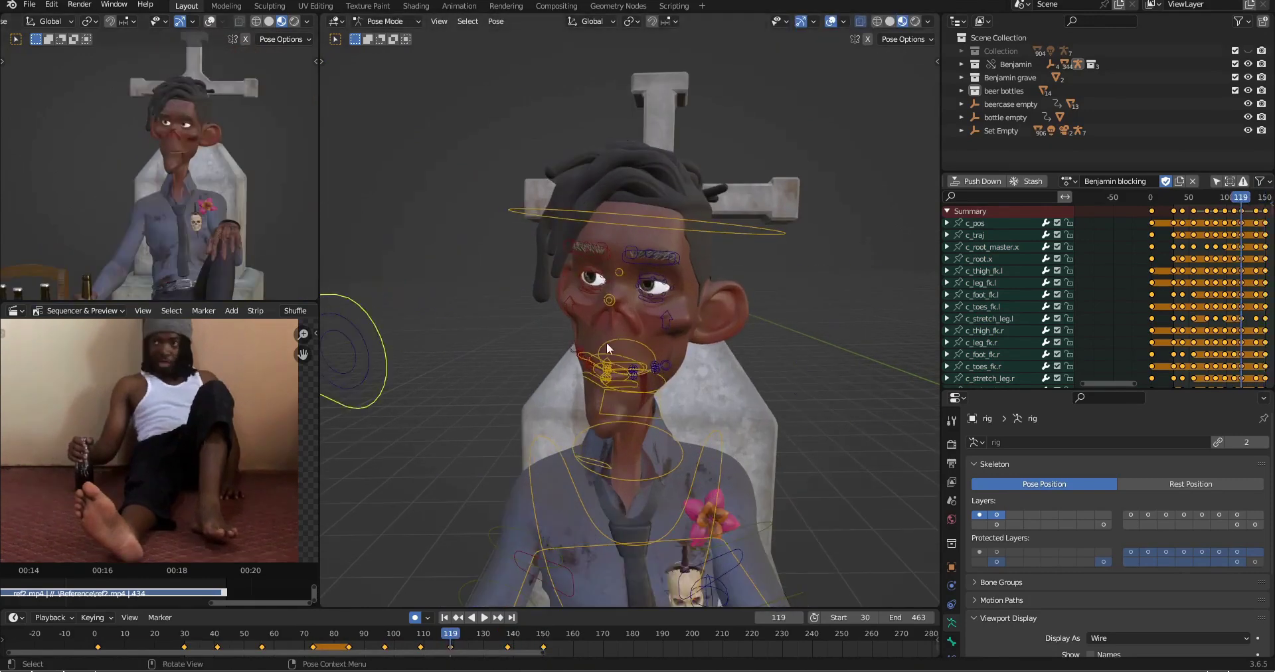
key("r")
key("z")
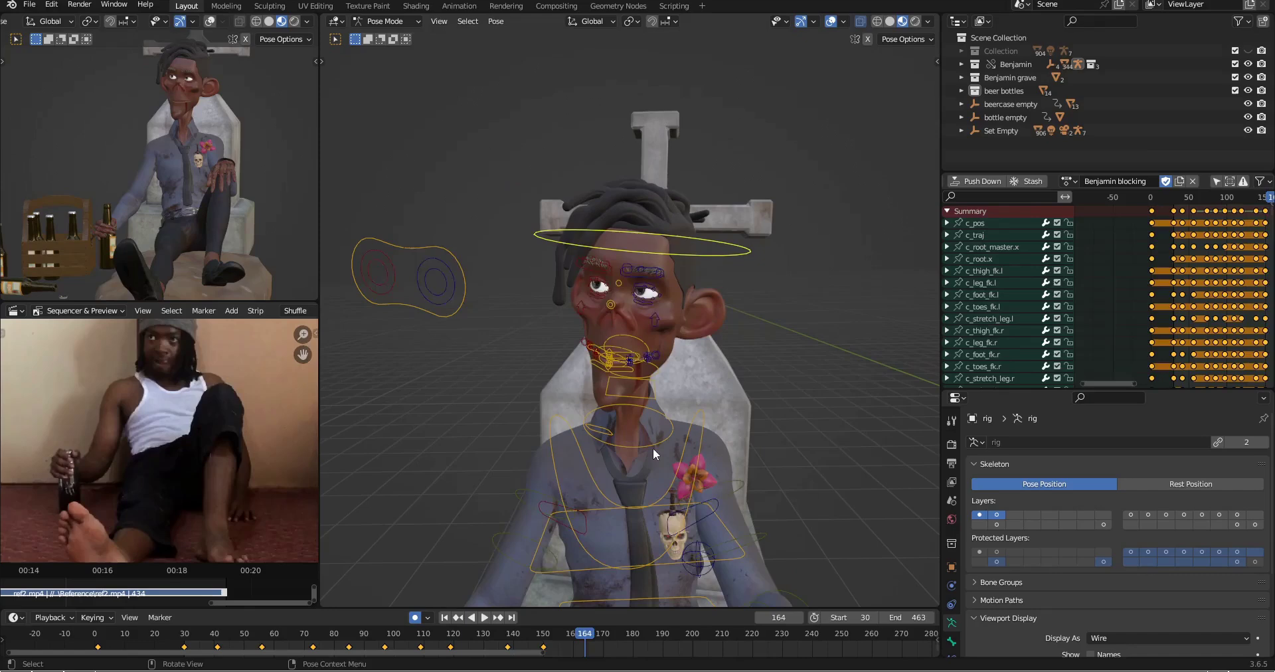
Step: Rotate the head control about the Z axis and raise the head slightly at frame 164
key("r")
key("z")
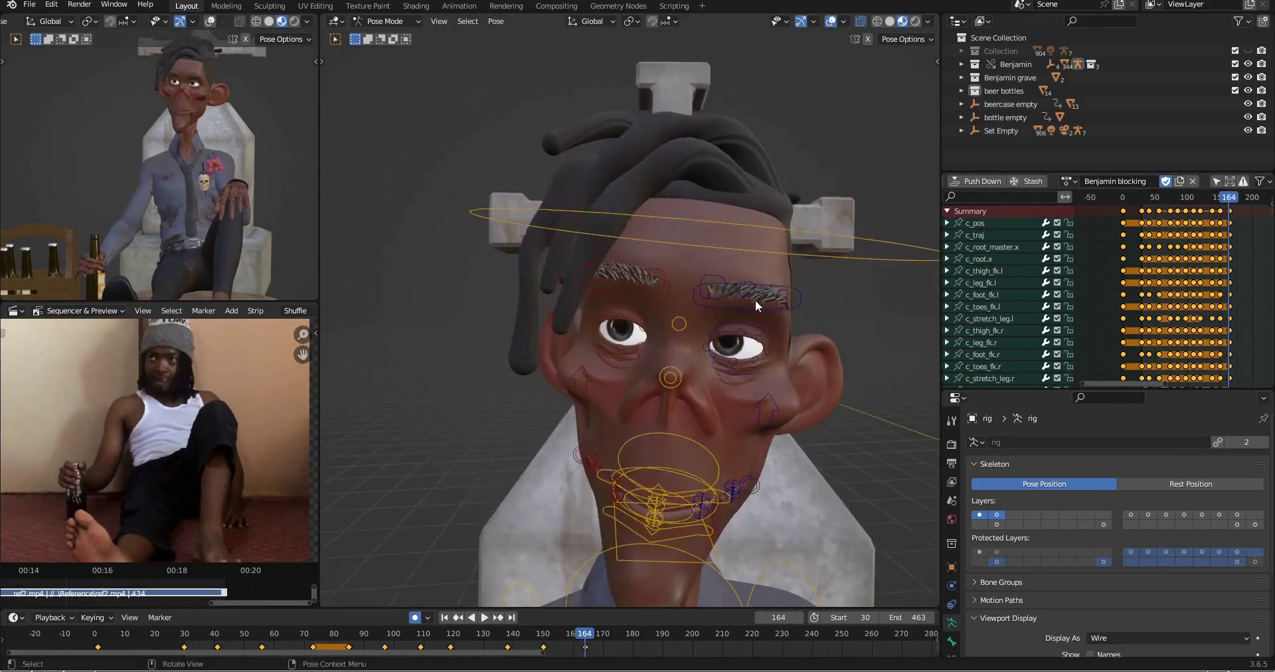
key("g")
left_click(695, 324)
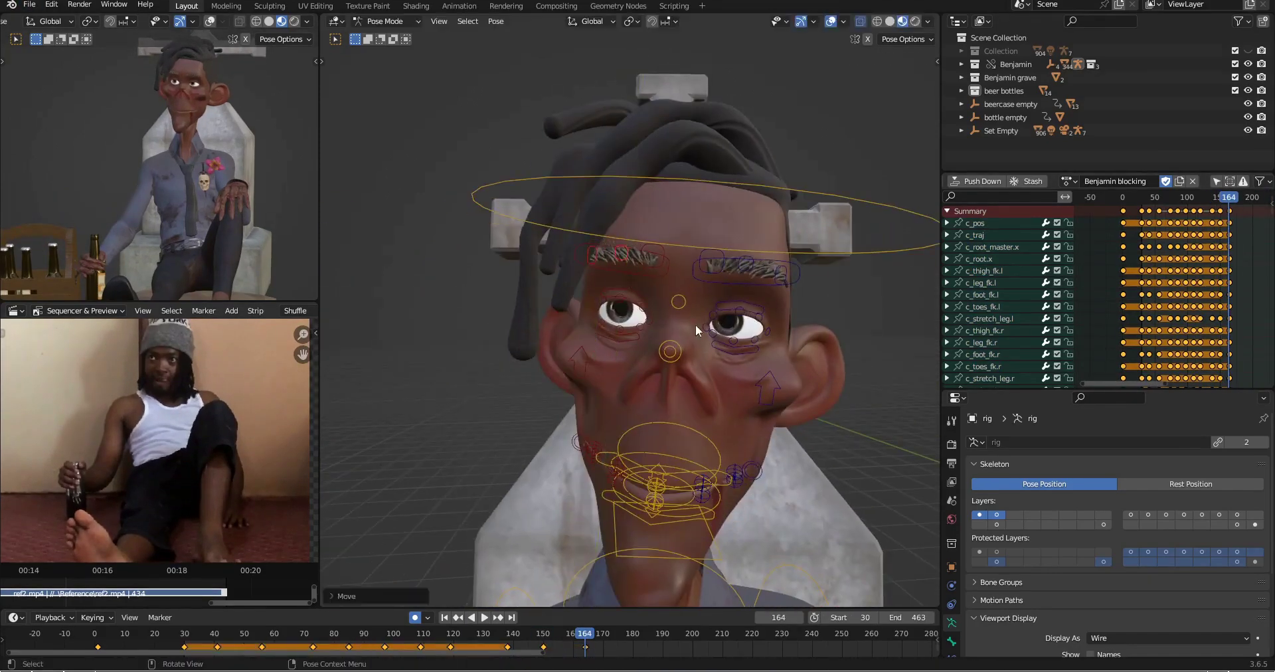
Step: Reposition the left upper eyelid control at frame 164 to open the eye a little wider
left_click(785, 275)
left_click(739, 304)
key("g")
left_click(737, 307)
scroll(191, 217, "up", 2)
key("Down")
key("g")
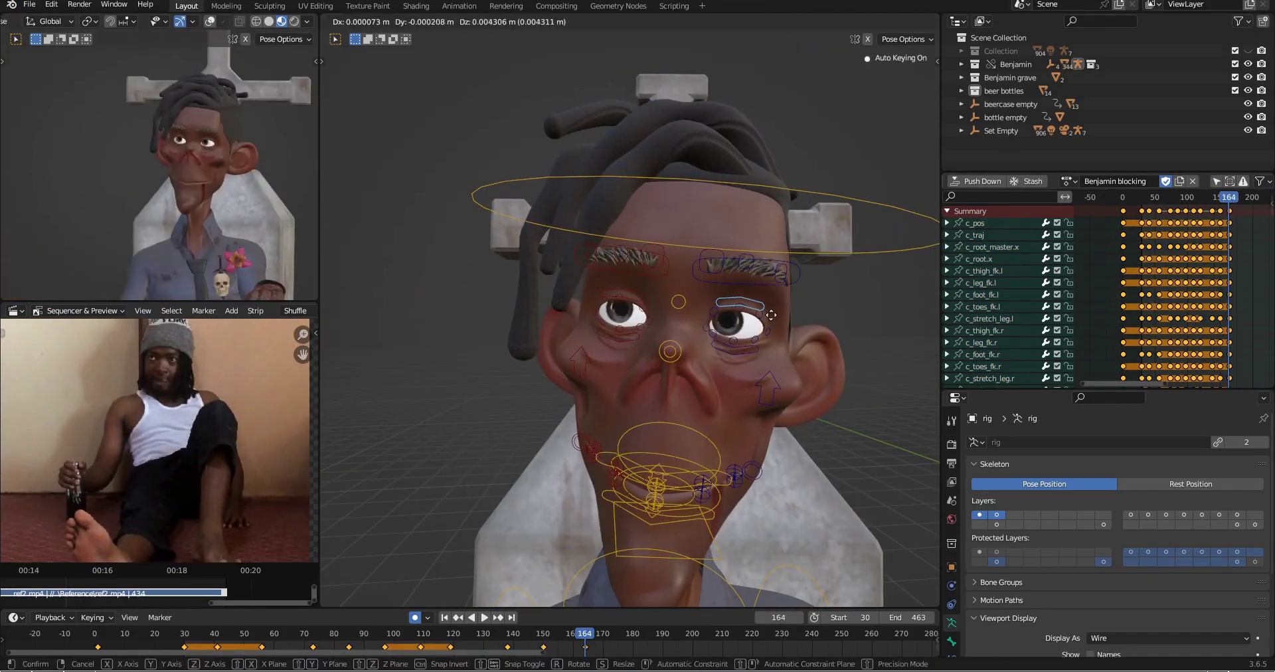
left_click(778, 352)
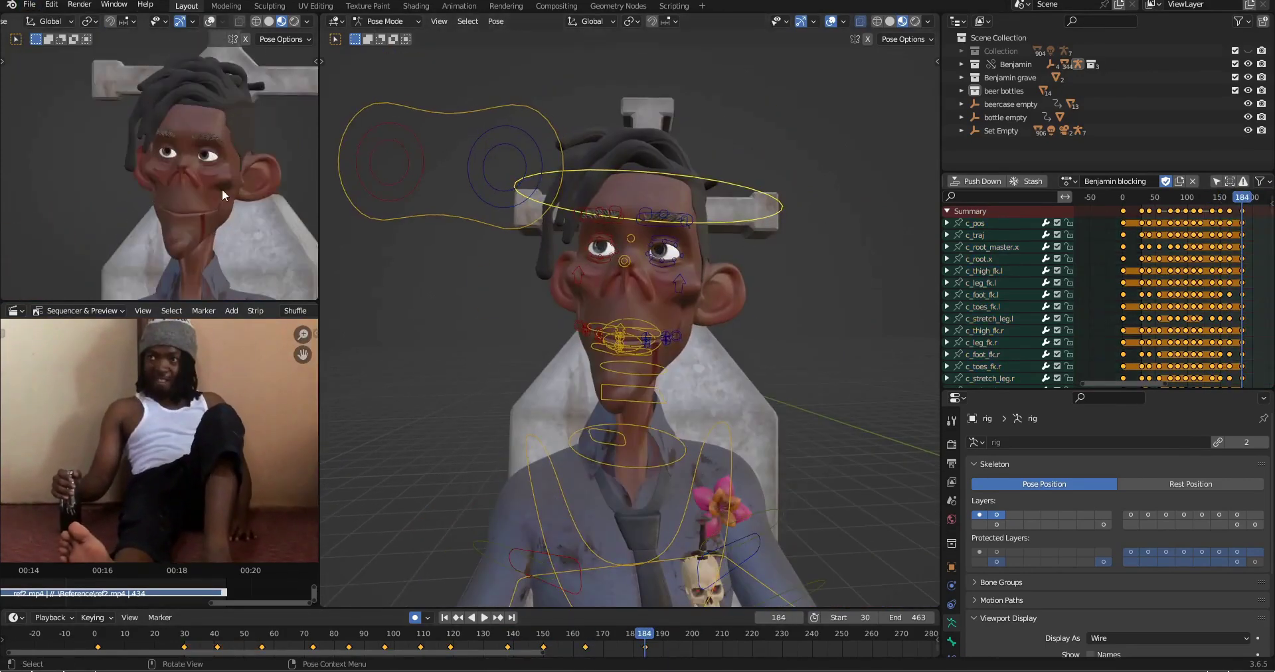
Step: Move the left cheek control along its local Y axis at frame 184
scroll(637, 285, "up", 3)
left_click(676, 508)
key("g")
key("y")
key("y")
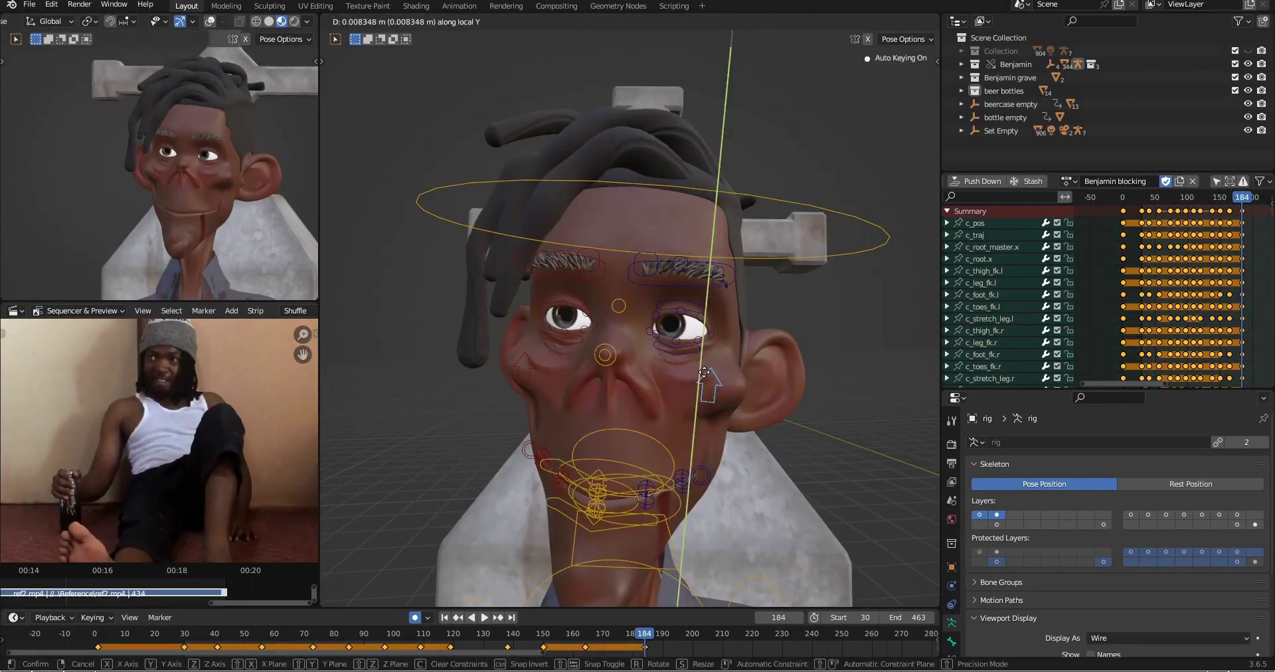
left_click(677, 502)
Step: Reposition the upper eyelid controls of both eyes at frame 184
scroll(690, 319, "up", 2)
left_click(704, 306)
key("g")
left_click(703, 322)
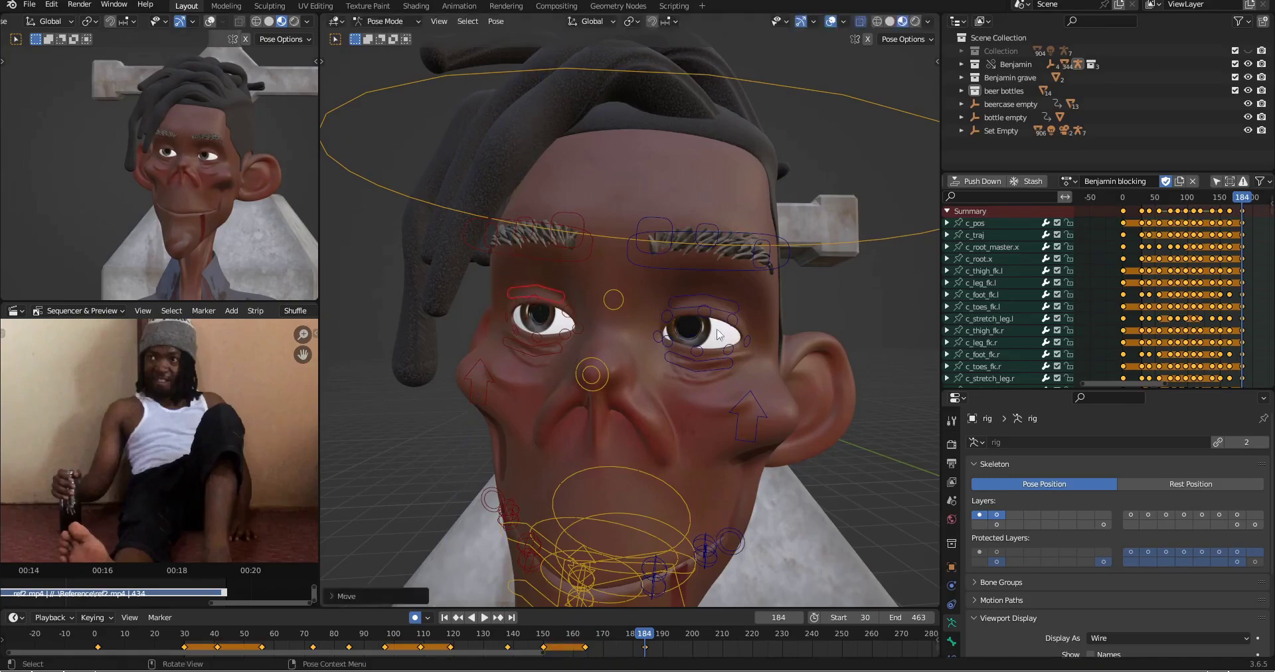
left_click(566, 275)
scroll(498, 181, "down", 8)
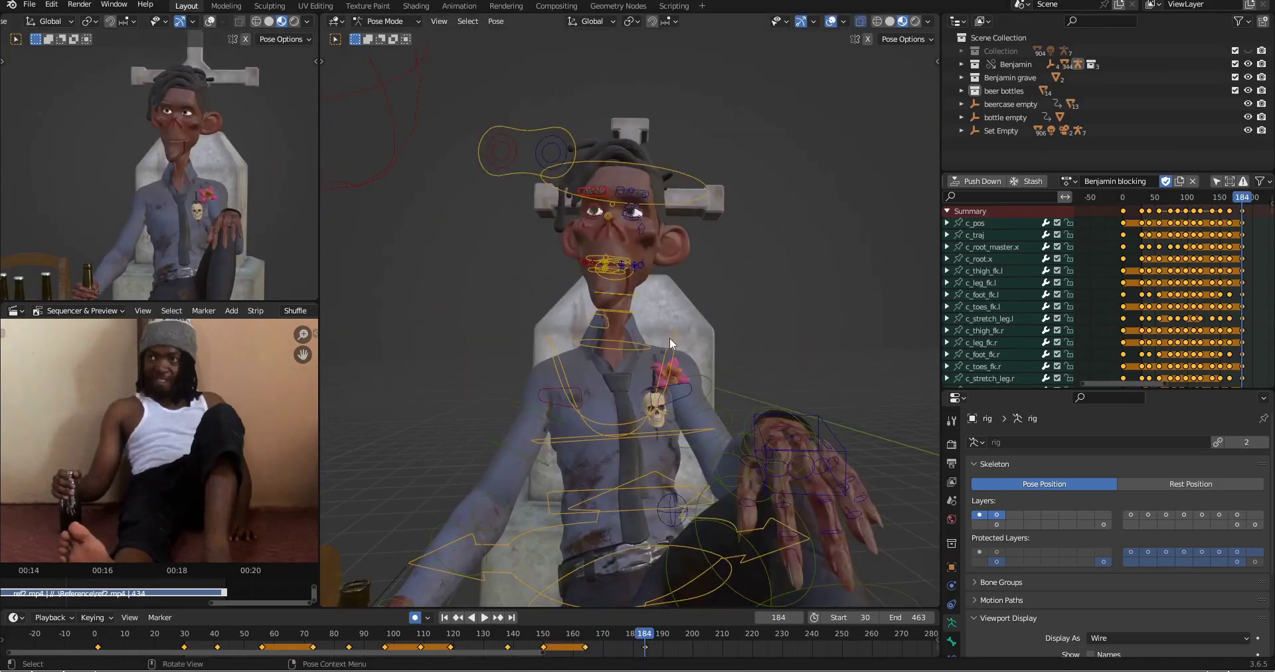
Step: Insert Location, Rotation & Scale keyframes for all rig controls at frame 199 and save the file
scroll(766, 304, "down", 4)
middle_click_drag(766, 303, 823, 313)
left_click_drag(543, 634, 690, 634)
key("a")
key("i")
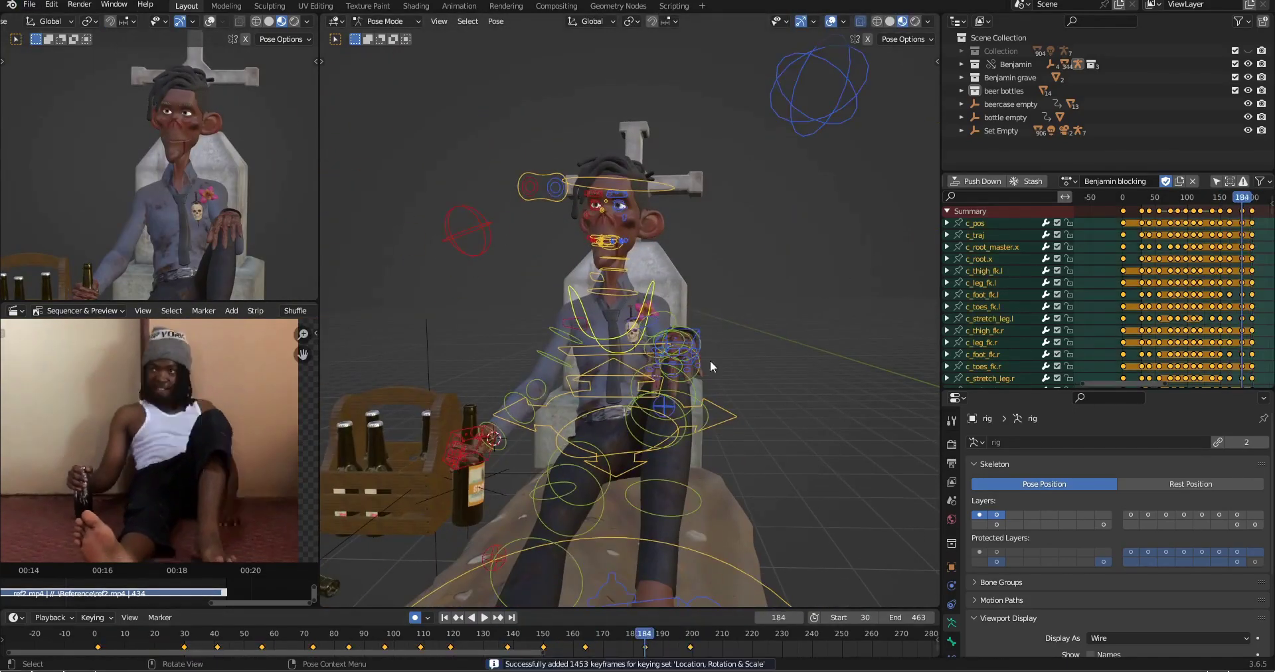
key("ctrl+s")
Step: Rotate the upper torso control at frame 199 to follow the reference posture
middle_click_drag(710, 359, 770, 352)
left_click(638, 332)
middle_click_drag(639, 341, 746, 592)
key("r")
left_click(744, 312)
middle_click_drag(744, 312, 638, 293)
Step: Rotate the head control at frame 199, including about the X axis, to match the head tilt in the reference
left_click(663, 134)
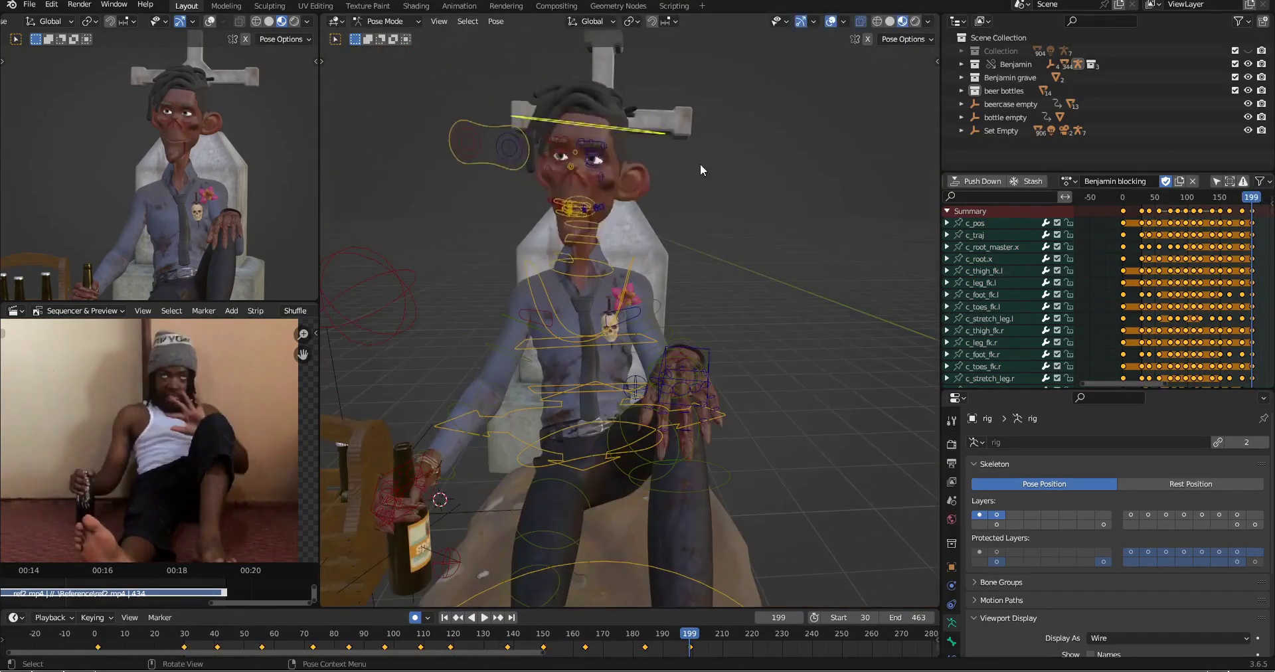
left_click(768, 188)
middle_click_drag(768, 188, 883, 199)
key("r")
key("x")
left_click(797, 219)
middle_click_drag(743, 239, 590, 258)
key("r")
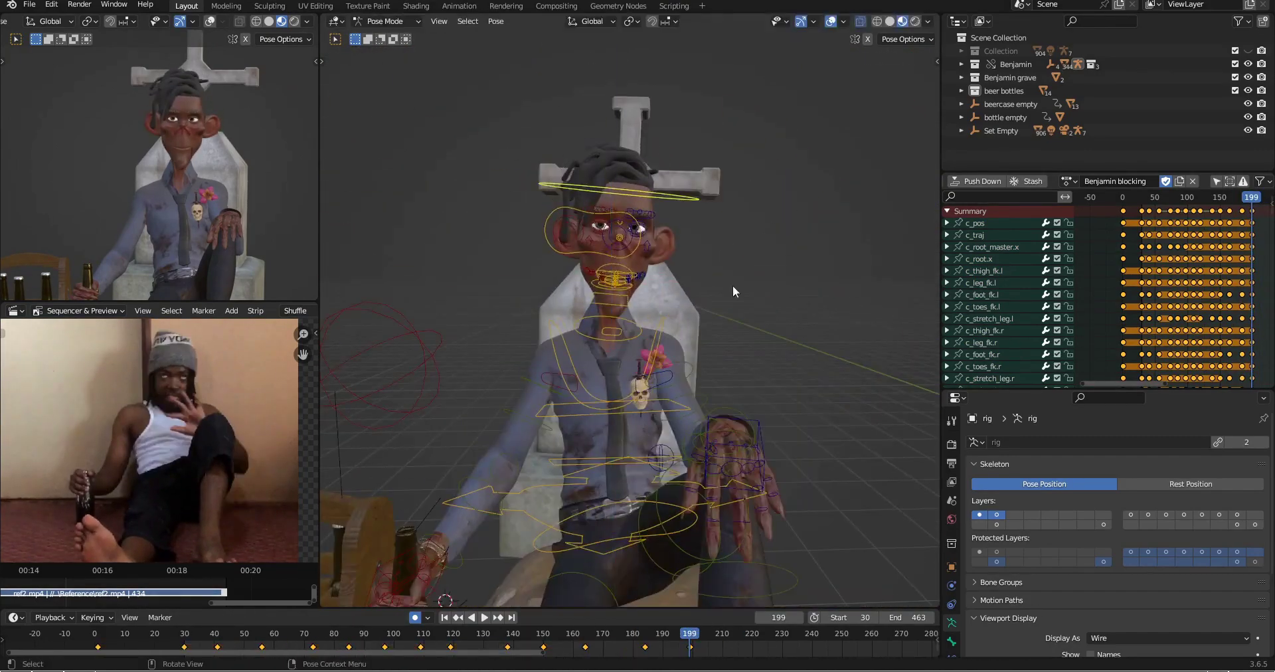
Step: Compare with the previous keyframe and rotate the neck control at frame 199
middle_click_drag(731, 288, 805, 265)
key("Down")
key("r")
middle_click_drag(804, 324, 754, 364)
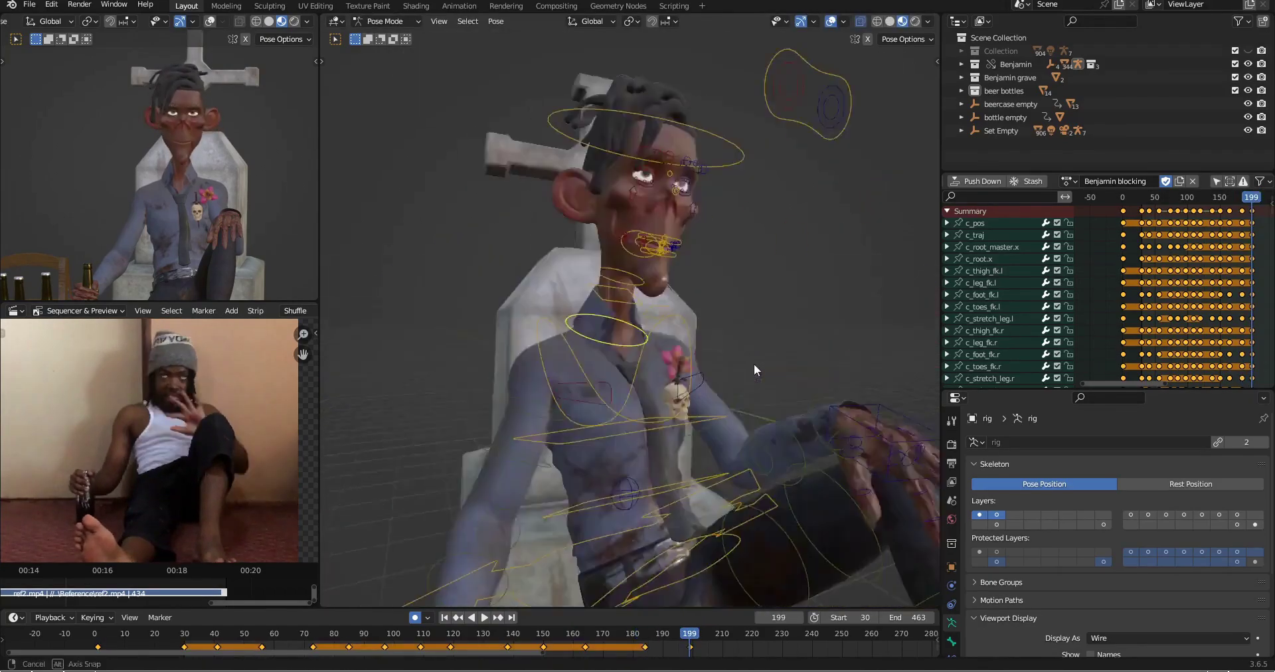
Step: Raise the left hand off the knee at frame 199 and rotate it so the open palm faces forward
scroll(664, 266, "up", 4)
left_click(559, 221)
key("Down")
key("Up")
middle_click_drag(644, 218, 791, 380)
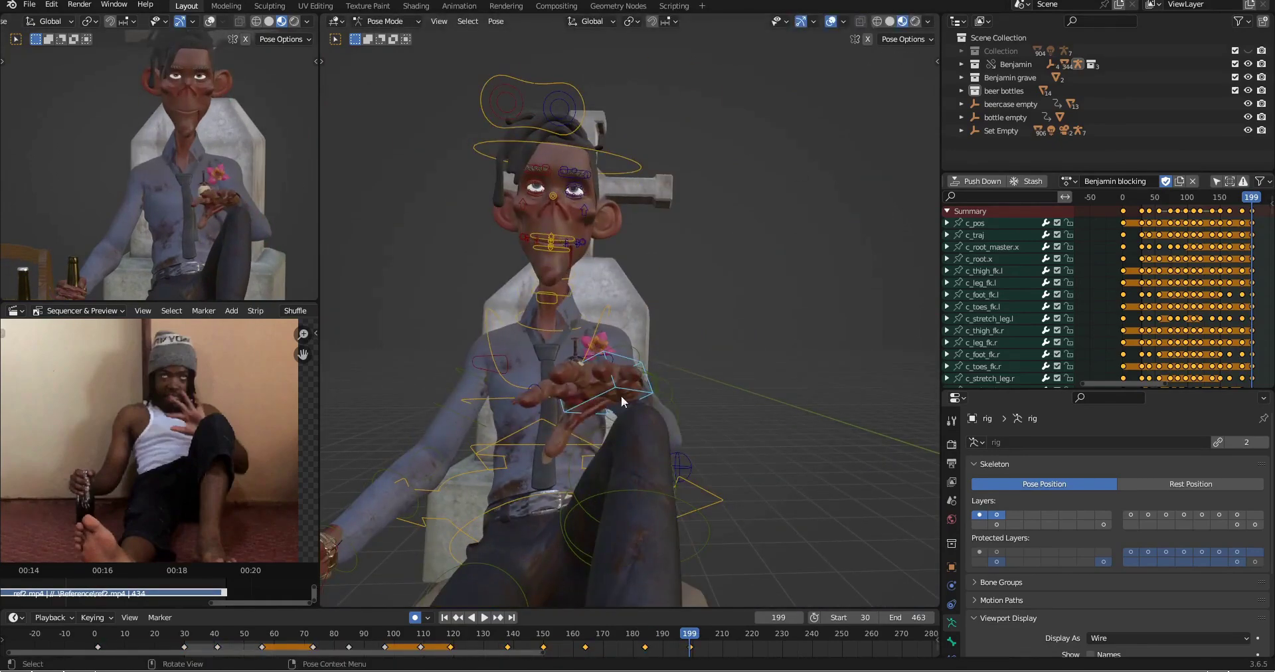
middle_click_drag(622, 401, 652, 345)
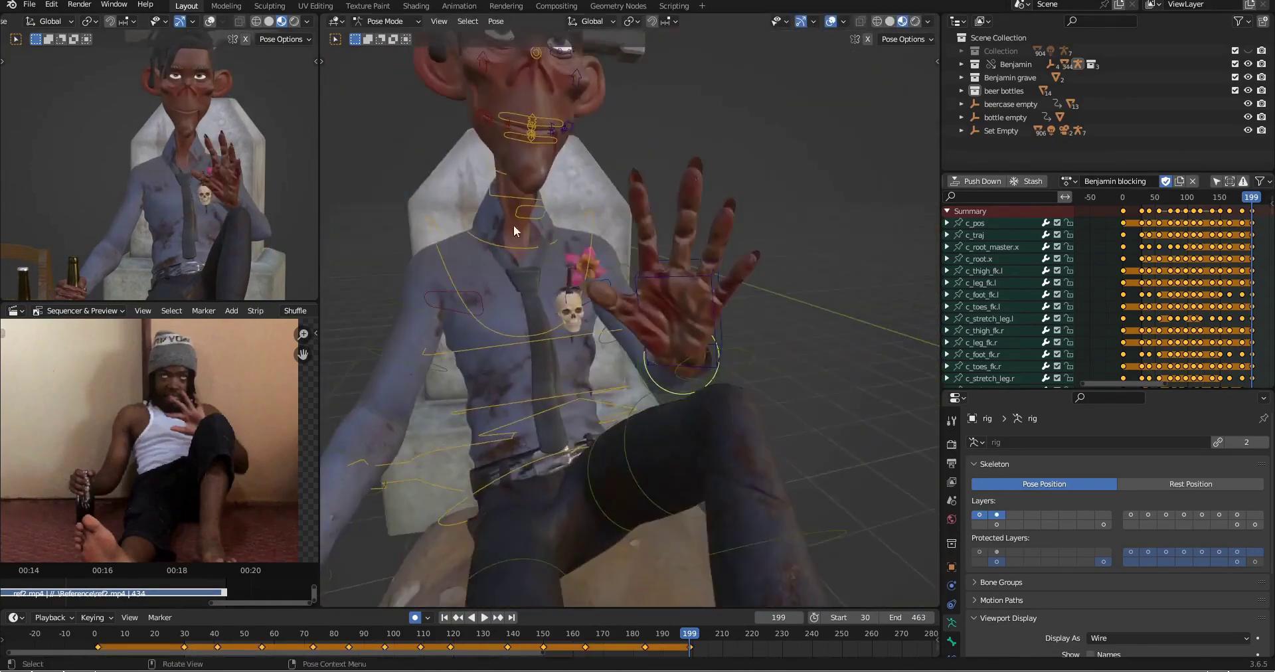
key("r")
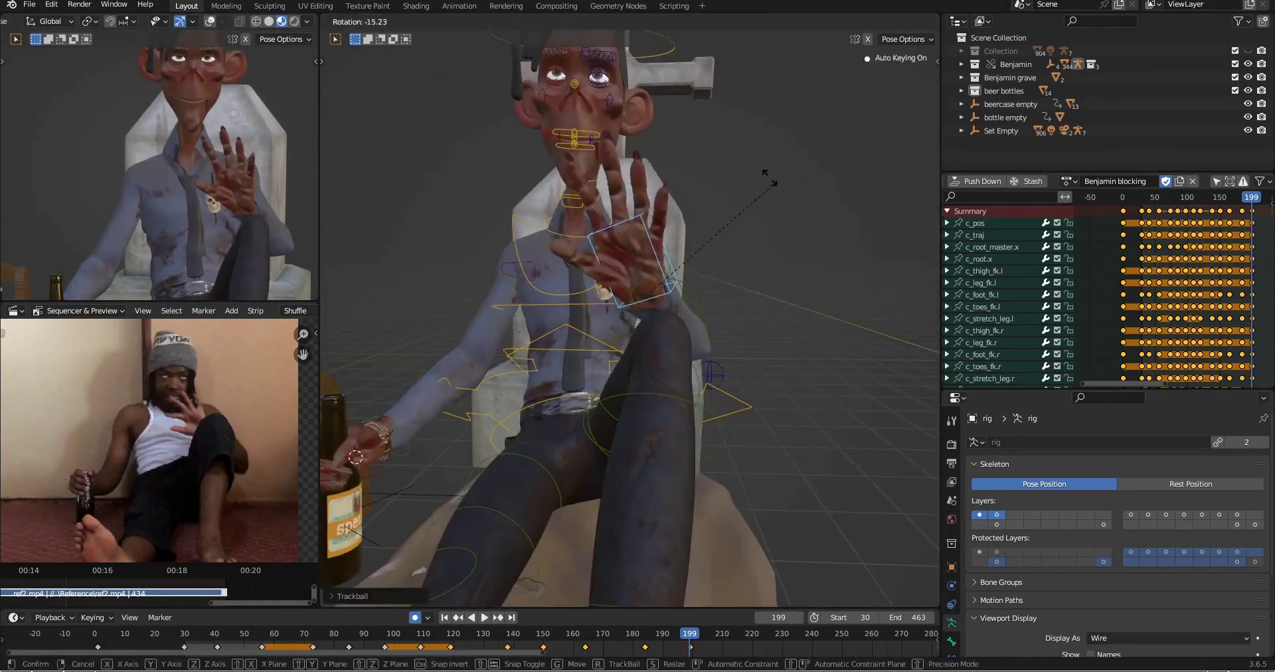
key("g")
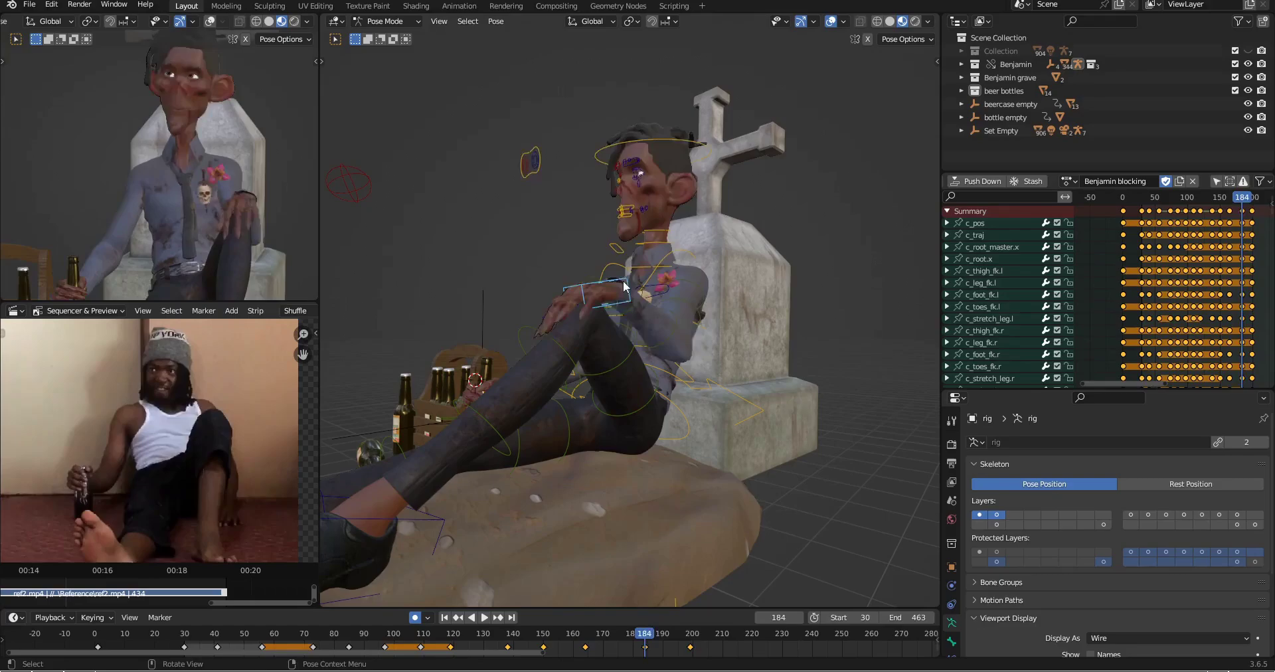
Step: Compare the left hand with frame 184 and move the left hand and arm controls at frame 199
middle_click_drag(624, 287, 651, 289)
scroll(200, 193, "up", 2)
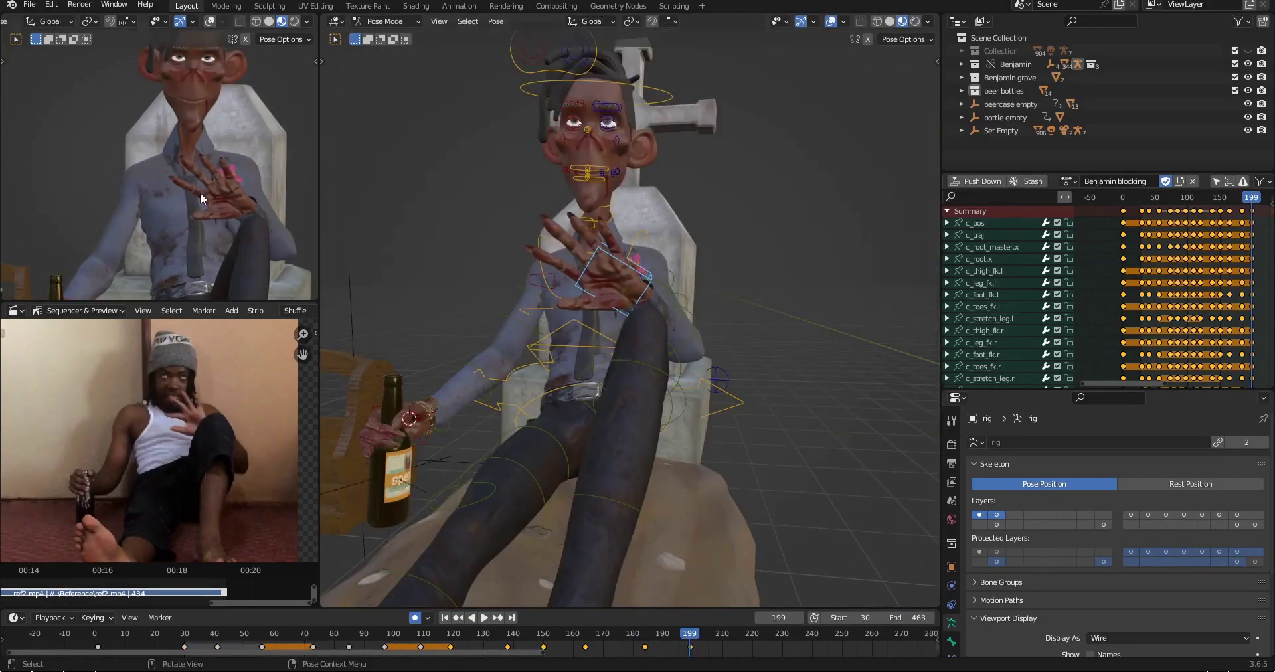
left_click(670, 302)
key("g")
middle_click_drag(770, 292, 754, 332)
left_click(664, 299)
key("g")
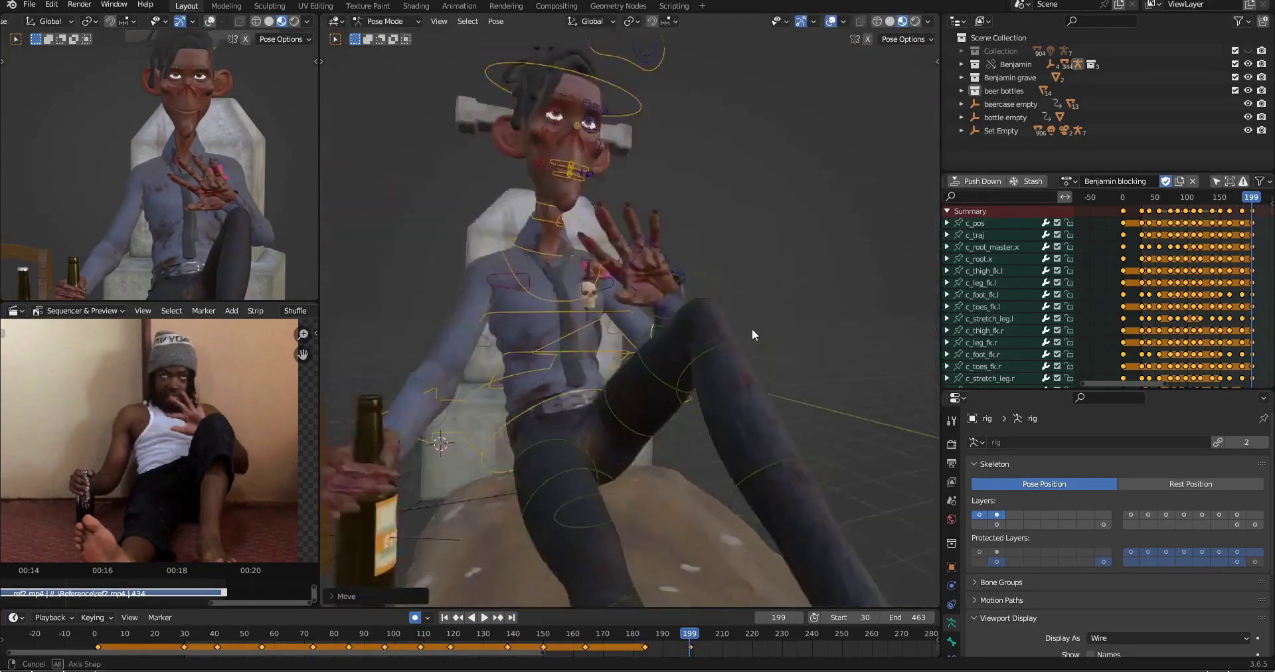
Step: Check the frame 199 pose against the neighbouring keyframes and save the file
scroll(754, 332, "down", 4)
scroll(252, 226, "up", 2)
scroll(303, 241, "down", 4)
key("Down")
key("Down")
key("Up")
key("Up")
scroll(564, 319, "up", 4)
middle_click_drag(564, 318, 668, 334)
left_click(29, 5)
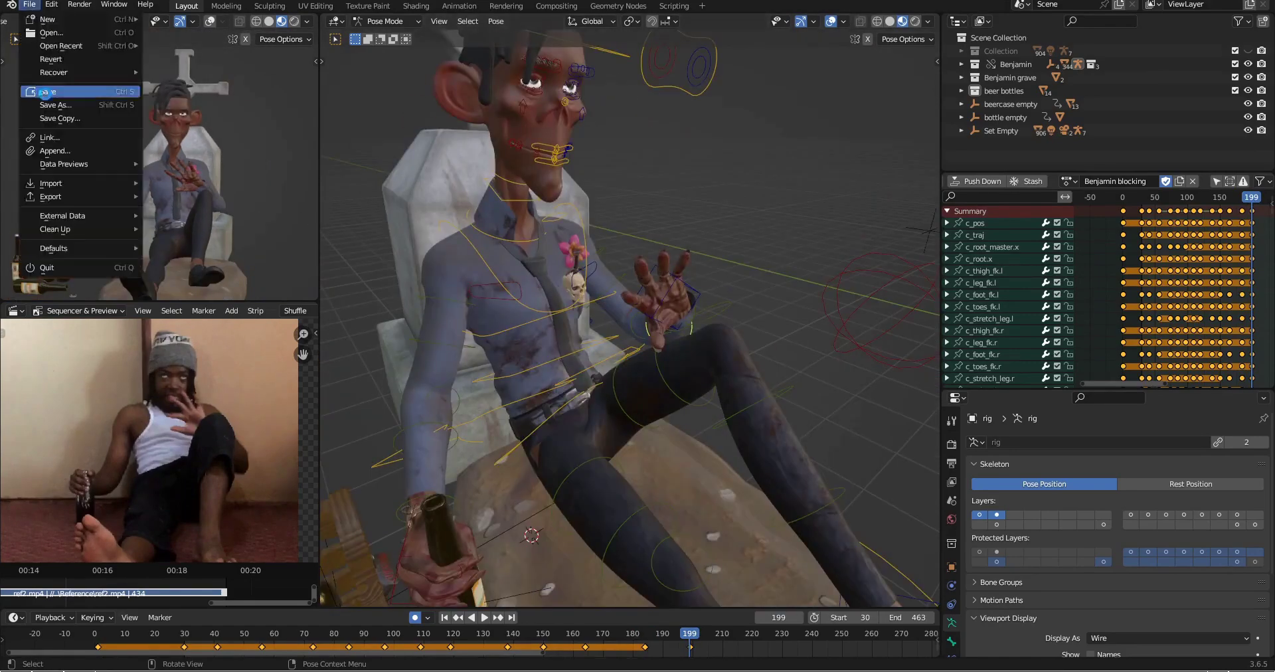
left_click(48, 91)
Step: Key all rig controls at frame 207
left_click_drag(691, 634, 708, 635)
scroll(719, 309, "down", 4)
key("a")
key("i")
Step: Rotate the left hand control about its local X axis at frame 207
left_click(665, 324)
key("r")
key("x")
key("x")
middle_click_drag(719, 309, 491, 295)
left_click(750, 306)
key("Down")
Step: Switch the left arm from IK to FK in the rig settings and key all controls
key("n")
left_click(931, 92)
left_click(854, 314)
middle_click_drag(654, 312, 689, 316)
key("Up")
key("n")
key("a")
key("i")
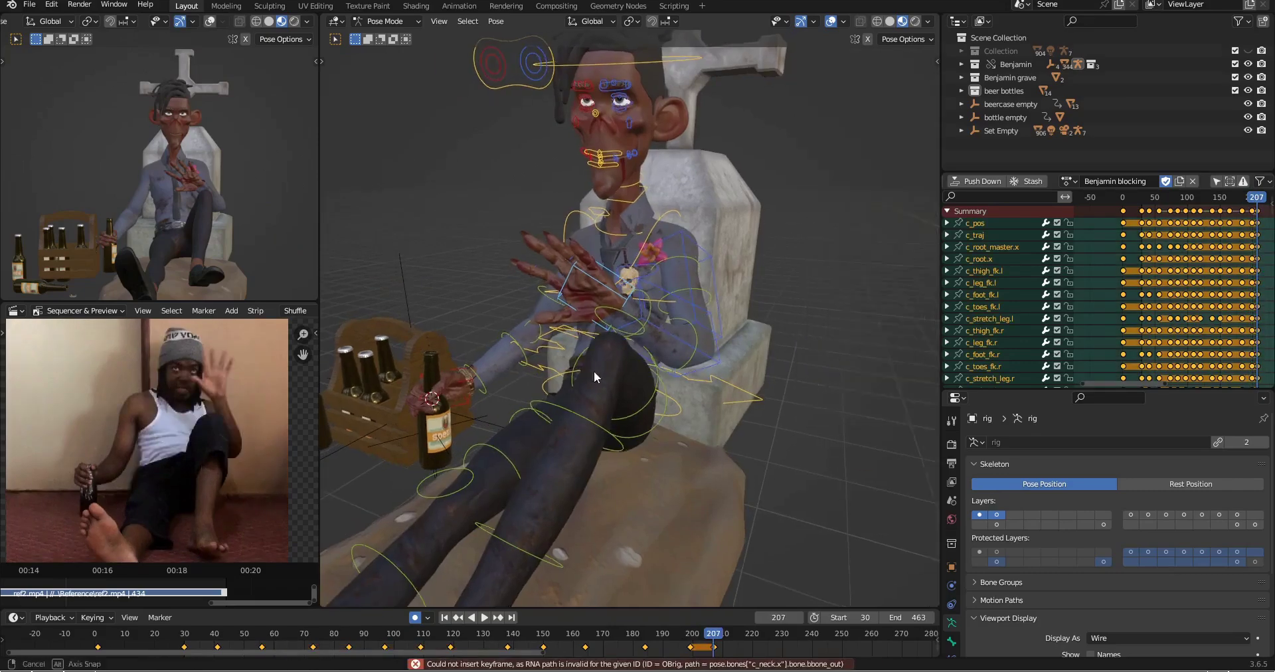
Step: Rotate the left arm's FK control about its local X axis
middle_click_drag(594, 371, 783, 358)
left_click(658, 327)
key("r")
key("x")
key("x")
left_click(694, 364)
Step: Examine the left arm's pose and rig settings at the earlier keyframes and return to frame 207
key("Down")
key("Down")
middle_click_drag(693, 369, 772, 312)
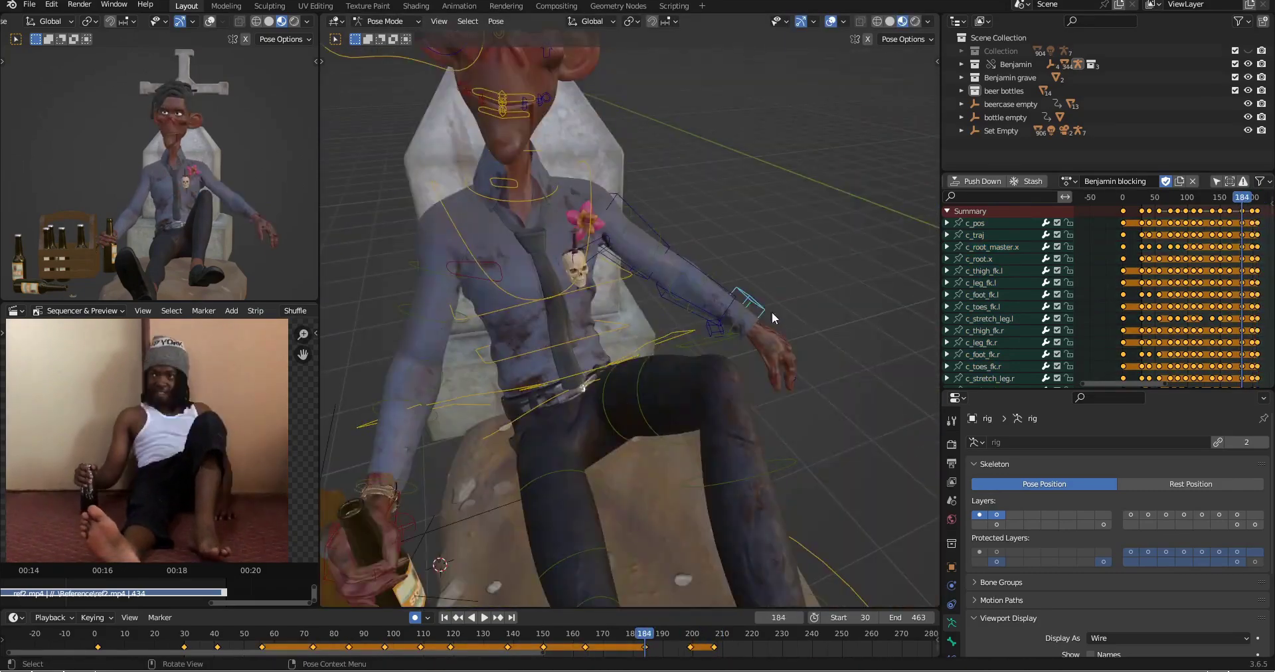
key("Up")
key("n")
key("n")
key("Up")
Step: Rotate the left arm's FK controls at frame 207 to raise the open hand in front of the face
middle_click_drag(702, 342, 763, 293)
left_click(750, 295)
key("r")
left_click(814, 320)
middle_click_drag(525, 292, 651, 264)
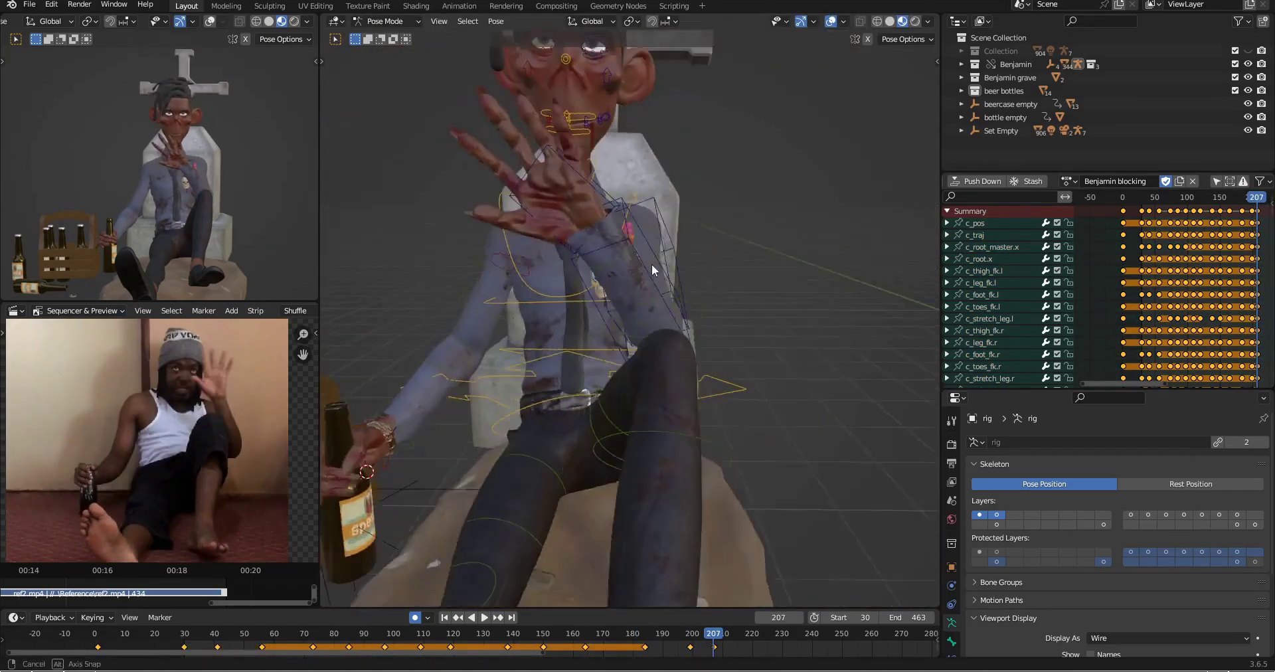
middle_click_drag(518, 232, 642, 218)
scroll(643, 218, "up", 3)
key("r")
left_click(730, 197)
middle_click_drag(750, 265, 624, 253)
Step: Rotate the head control at frame 207, including about its local X axis, to match the reference
left_click(711, 103)
key("r")
left_click(810, 172)
key("r")
key("x")
key("x")
middle_click_drag(809, 170, 744, 186)
left_click(834, 199)
key("r")
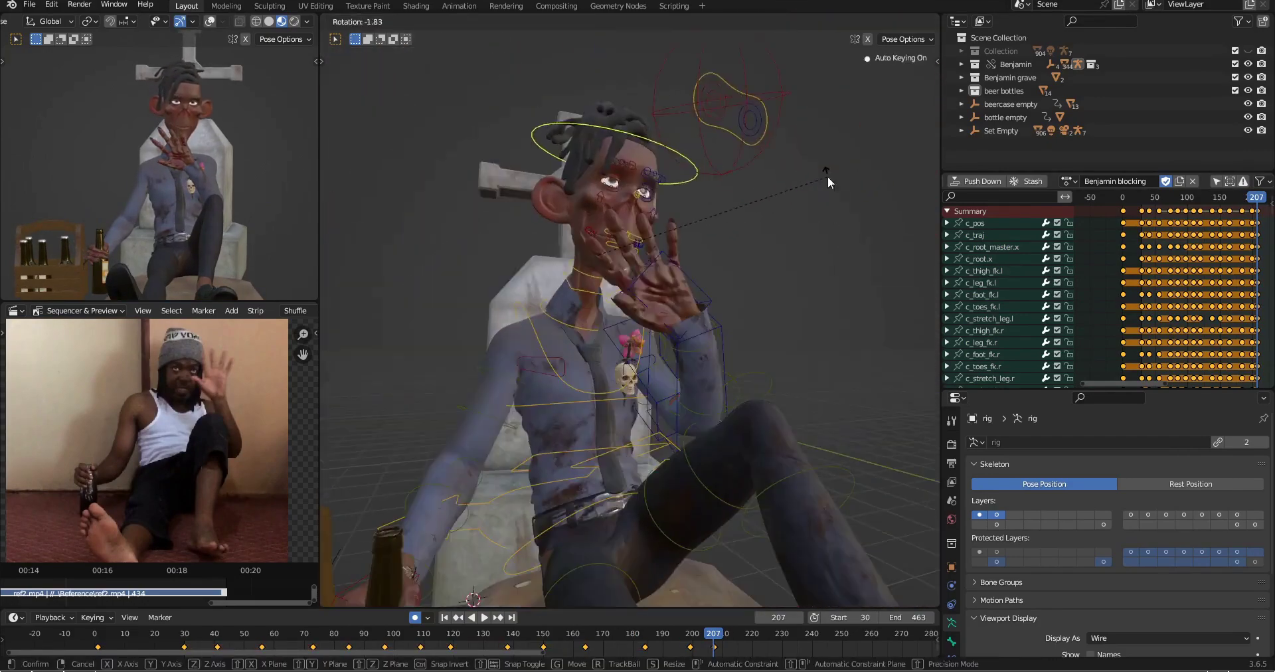
left_click(828, 177)
Step: Copy the upper eyelid control's pose and paste it mirrored onto the other eye at frame 207
middle_click_drag(663, 318, 637, 332)
key("ctrl+c")
key("ctrl+shift+v")
scroll(203, 125, "up", 3)
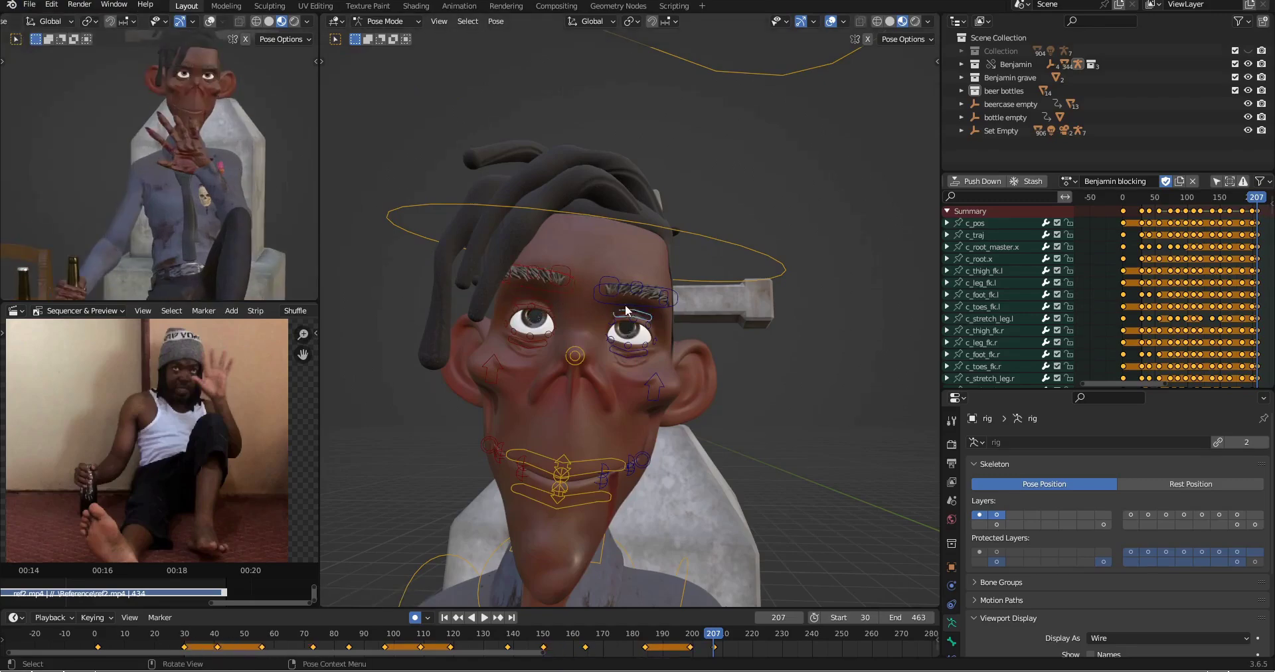
left_click(629, 303)
scroll(212, 159, "down", 3)
scroll(584, 312, "down", 4)
Step: Trackball-rotate the left arm's FK control, rotate the hand, and compare with the adjacent keyframe
left_click(677, 402)
middle_click_drag(718, 402, 763, 287)
key("r")
key("r")
left_click(637, 292)
key("r")
left_click(762, 288)
key("Down")
key("Up")
Step: Rotate the left forearm and hand controls at frame 207 to turn the palm as in the reference
middle_click_drag(691, 312, 669, 425)
key("r")
left_click(572, 419)
scroll(199, 166, "up", 2)
left_click(624, 281)
key("r")
left_click(838, 317)
Step: Rotate the left upper arm's FK control at frame 207 to bring the raised hand beside the face
scroll(228, 157, "up", 2)
left_click(669, 439)
key("r")
left_click(796, 465)
middle_click_drag(797, 465, 664, 425)
key("r")
key("r")
left_click(744, 380)
middle_click_drag(743, 381, 795, 353)
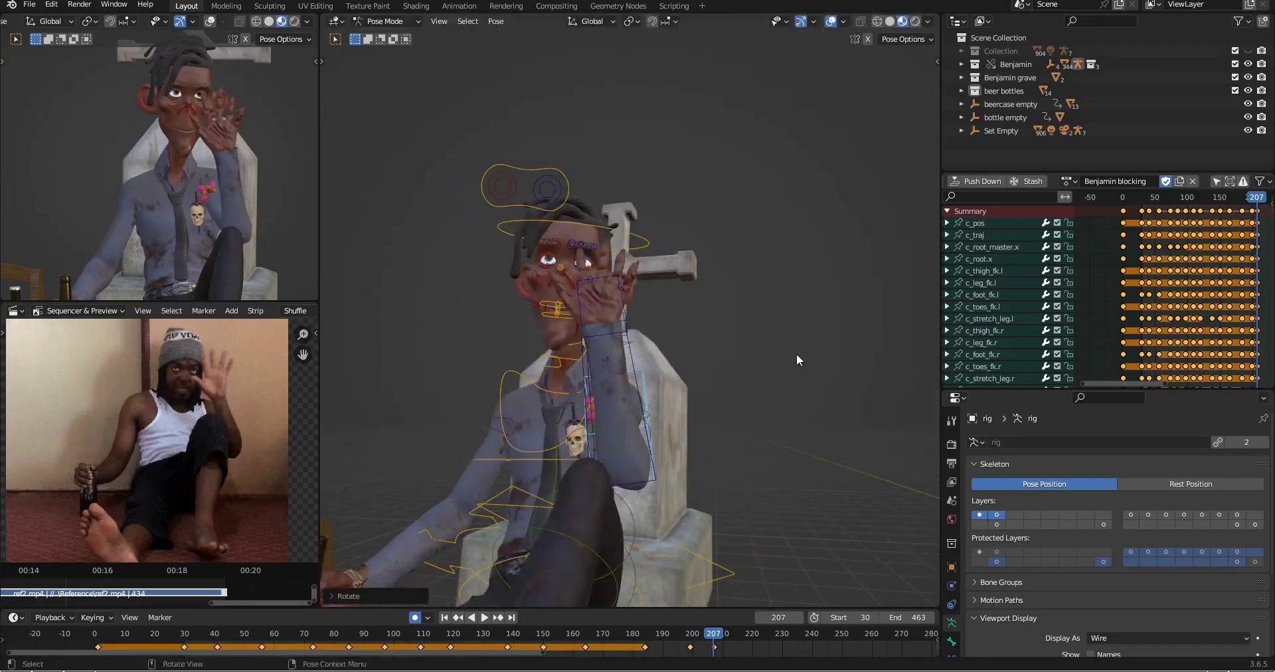
key("r")
left_click(795, 353)
Step: Move the left arm's ring-shaped control along the X axis at frame 207 to reshape the bent arm
scroll(194, 199, "up", 2)
scroll(566, 337, "up", 3)
left_click(567, 338)
middle_click_drag(567, 337, 737, 326)
key("g")
key("x")
left_click(684, 313)
key("g")
key("x")
left_click(598, 319)
Step: Refine the position of the left arm's ring control, first along the X axis and finally freely
middle_click_drag(597, 318, 542, 337)
key("g")
key("x")
left_click(572, 326)
key("g")
left_click(649, 296)
scroll(650, 296, "down", 6)
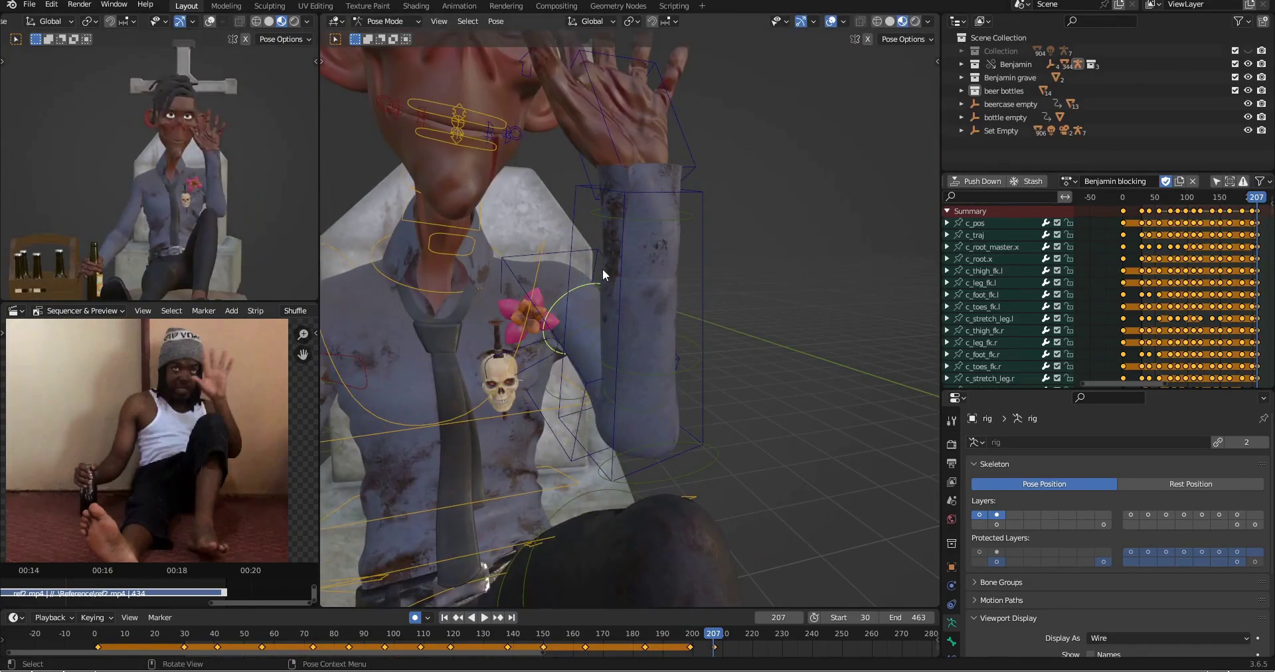
Step: Reframe the character in the preview view, save the file and go to frame 213
middle_click_drag(213, 192, 160, 193, "shift")
scroll(670, 332, "down", 4)
key("ctrl+s")
left_click_drag(713, 635, 734, 636)
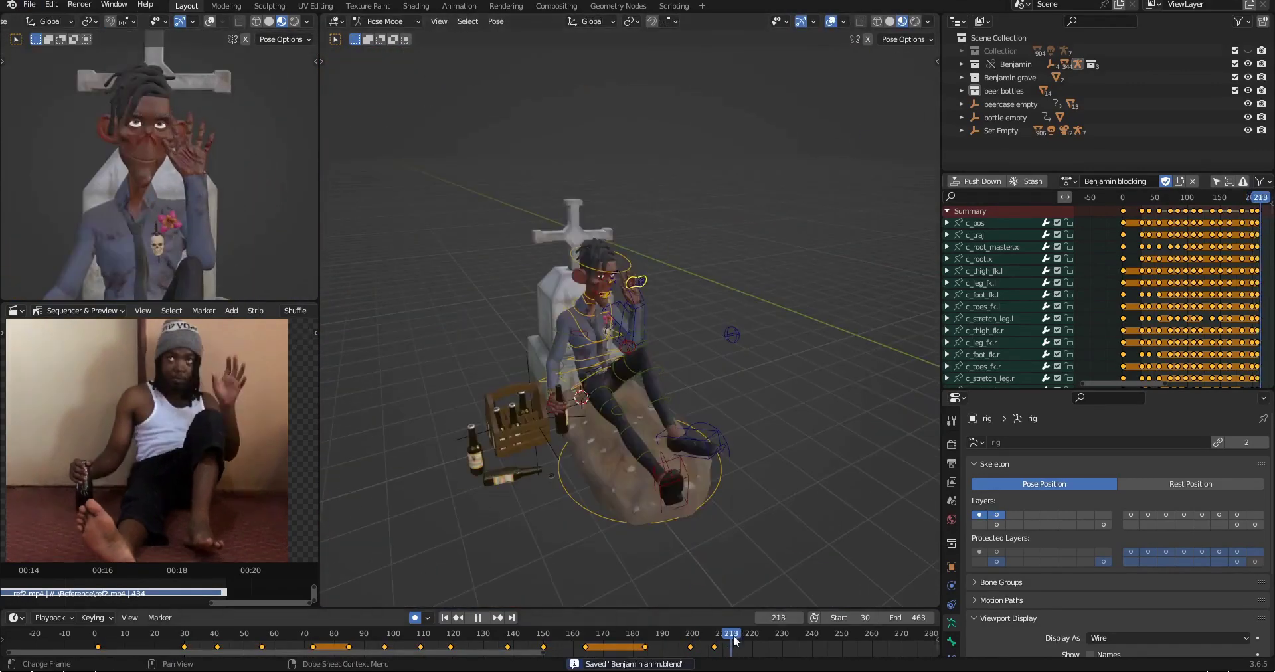
Step: Keyframe the whole pose at frame 216, and rotate the left arm's controls there to lower the raised hand
key("a")
key("i")
middle_click_drag(717, 365, 672, 366)
scroll(672, 365, "up", 5)
left_click(631, 321)
middle_click_drag(690, 319, 637, 312)
key("r")
key("r")
key("r")
key("r")
key("r")
left_click(785, 399)
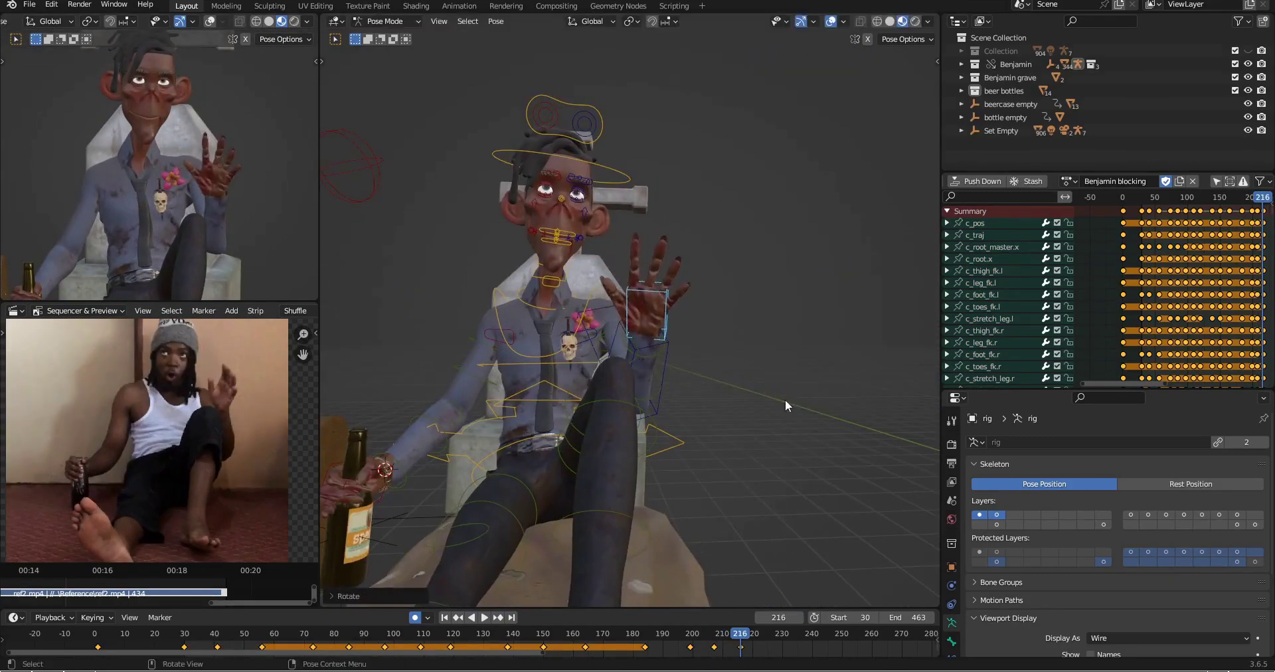
Step: Rotate the left hand's control freely at frame 216 and compare the pose with frame 207
middle_click_drag(785, 400, 750, 369)
scroll(750, 369, "up", 3)
key("r")
key("r")
left_click(755, 369)
key("Down")
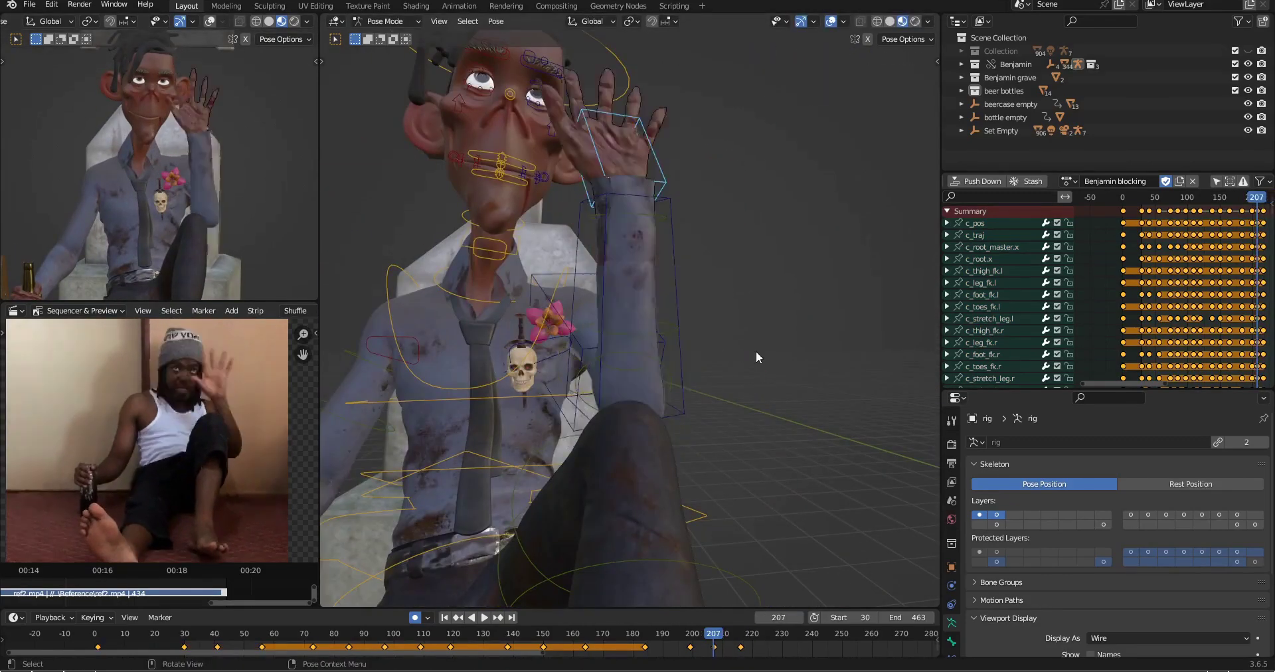
Step: Rotate a finger control of the raised left hand at frame 216 to reshape the fingers, checking against frame 207
key("Up")
scroll(756, 351, "up", 2)
middle_click_drag(838, 283, 739, 193)
left_click(750, 291)
key("r")
left_click(848, 263)
key("r")
left_click(764, 292)
key("Down")
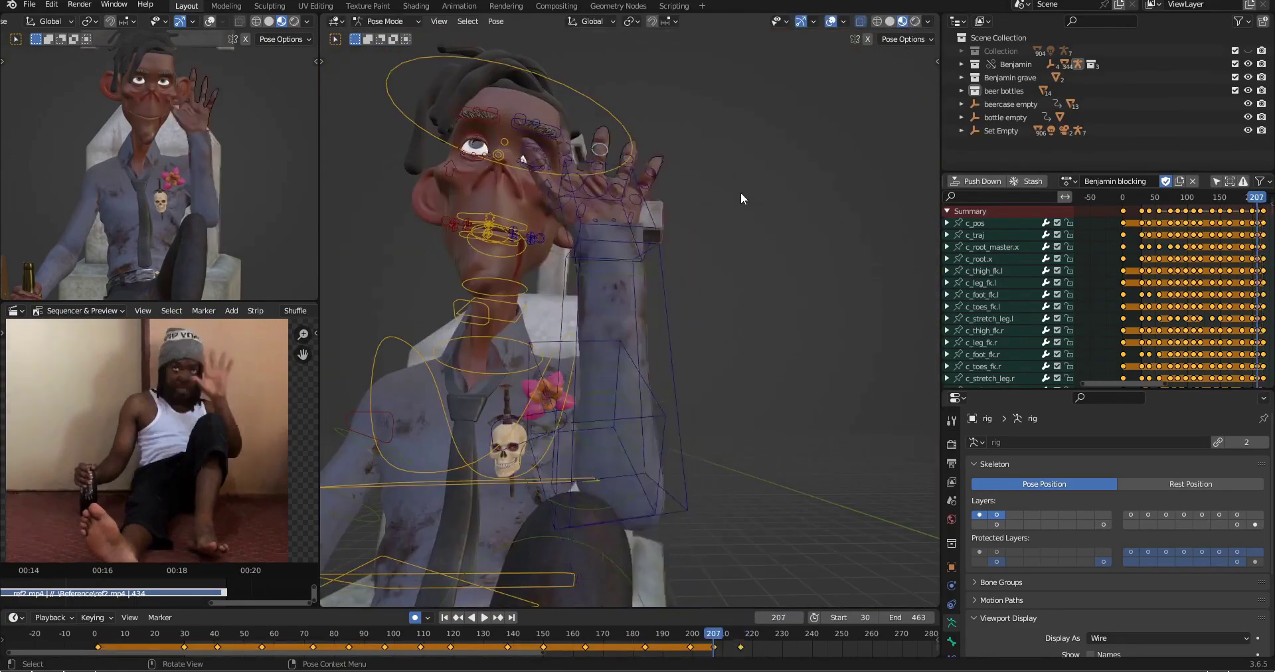
Step: Rotate the left upper arm's FK control freely at frame 216 and compare the result with frame 207
key("Up")
scroll(684, 267, "down", 4)
middle_click_drag(684, 267, 751, 372)
left_click(745, 425)
key("r")
key("r")
left_click(827, 344)
key("Down")
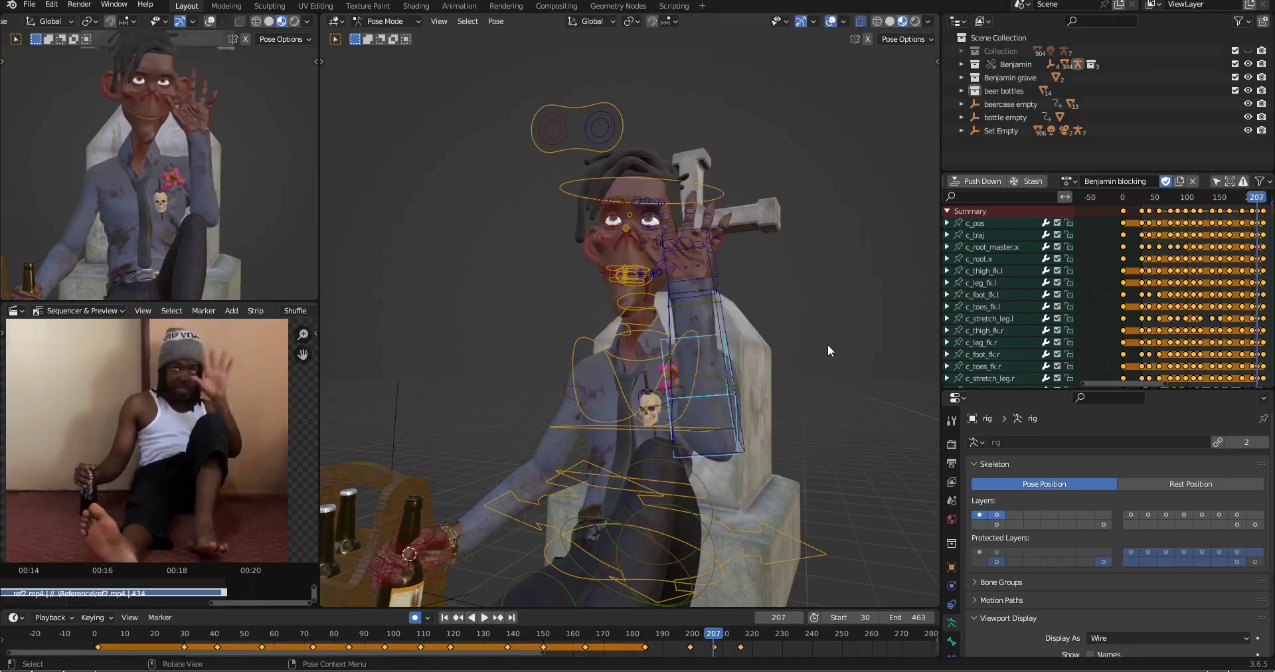
Step: Rotate the left upper arm's control about the Z axis at frame 216, checking it against the previous key pose
middle_click_drag(827, 344, 823, 372)
key("Up")
key("r")
key("z")
left_click(777, 306)
key("Down")
Step: Rotate the left arm control about its local X axis at frame 216
middle_click_drag(727, 361, 812, 273)
key("Up")
key("r")
key("x")
key("x")
middle_click_drag(747, 234, 597, 266)
left_click(774, 345)
Step: Move the eye target controls at frame 216 to redirect the character's gaze
left_click(597, 247)
key("g")
scroll(664, 266, "up", 6)
left_click(705, 254)
left_click(705, 246)
scroll(664, 259, "down", 5)
left_click(515, 255)
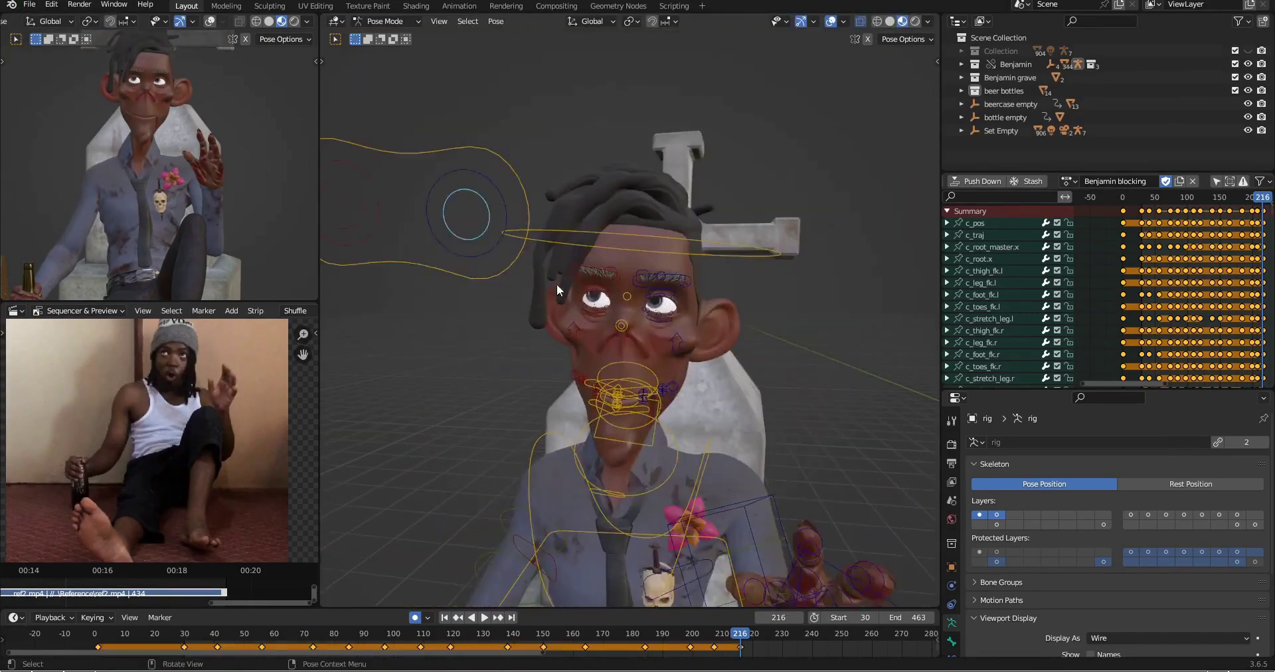
key("g")
left_click(525, 248)
key("ctrl+c")
scroll(531, 266, "up", 2)
Step: Select the left eyebrow control and step back through the earlier key poses to compare face and body
left_click(546, 267)
key("Down")
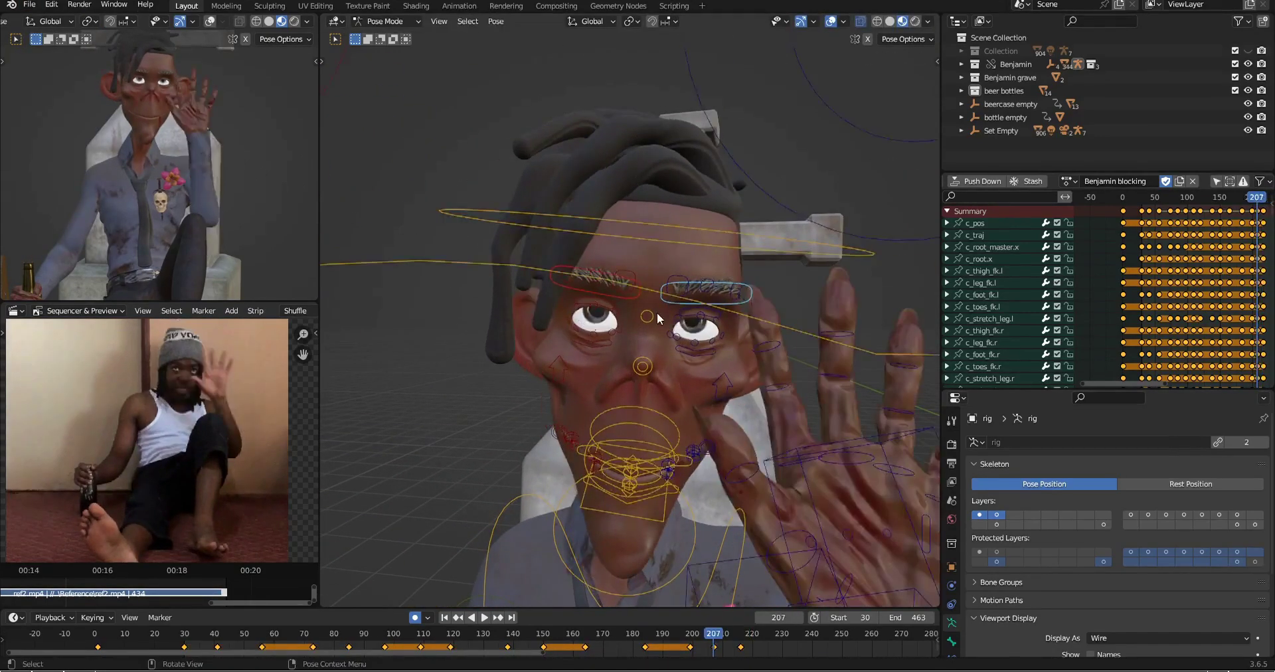
key("Up")
key("Down")
scroll(675, 347, "down", 5)
key("Down")
key("Down")
key("Down")
middle_click_drag(675, 347, 764, 385)
key("Down")
key("Down")
Step: Select the root master control and rotate it about its local X axis at frame 199
left_click(624, 398)
key("Up")
key("Up")
key("Up")
key("Up")
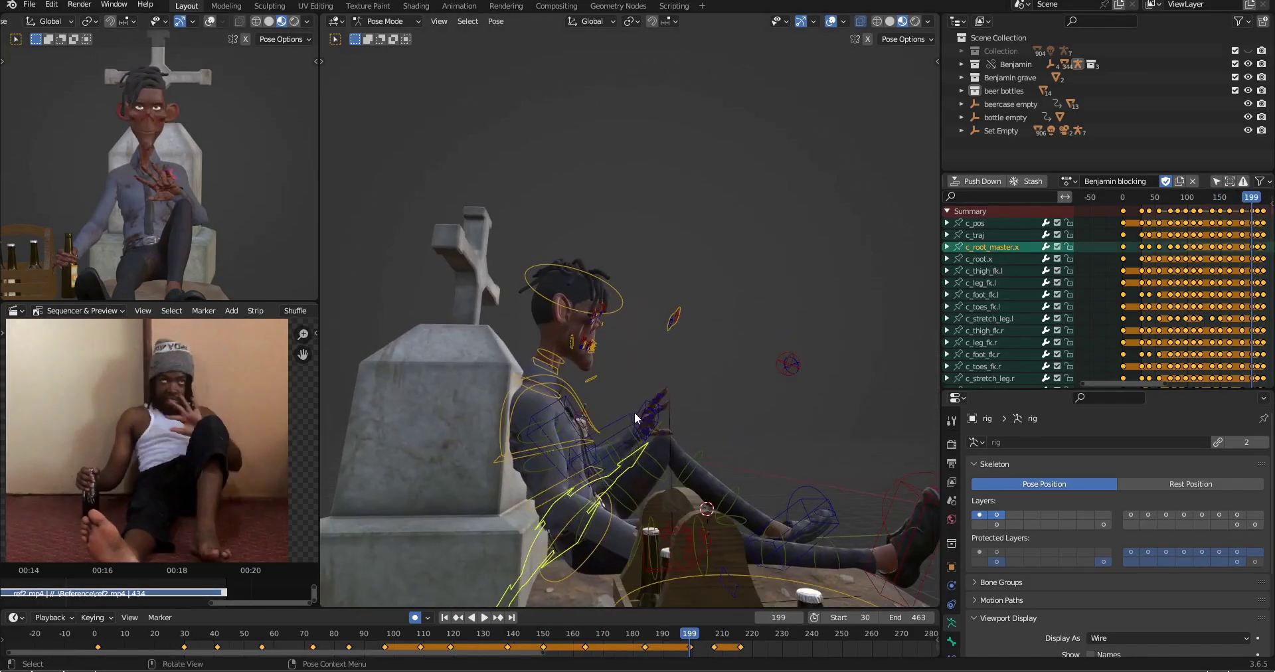
key("n")
key("r")
key("x")
key("x")
left_click(571, 458)
Step: Rotate the spine control about its local X axis at frame 199 to lean the torso back toward the gravestone
key("r")
key("x")
key("x")
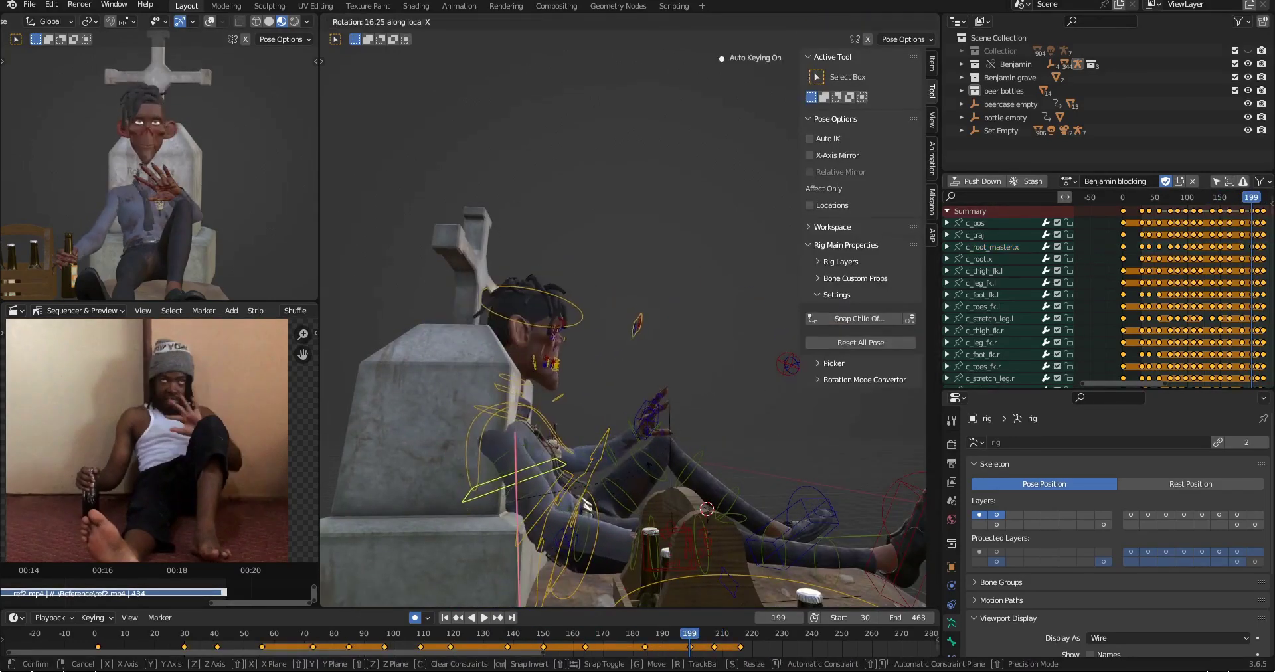
left_click(564, 432)
Step: Move the chest control along the Z axis at frame 199 and inspect the torso up close
left_click(564, 425)
key("g")
key("z")
left_click(571, 412)
middle_click_drag(597, 412, 485, 425)
scroll(628, 340, "up", 5)
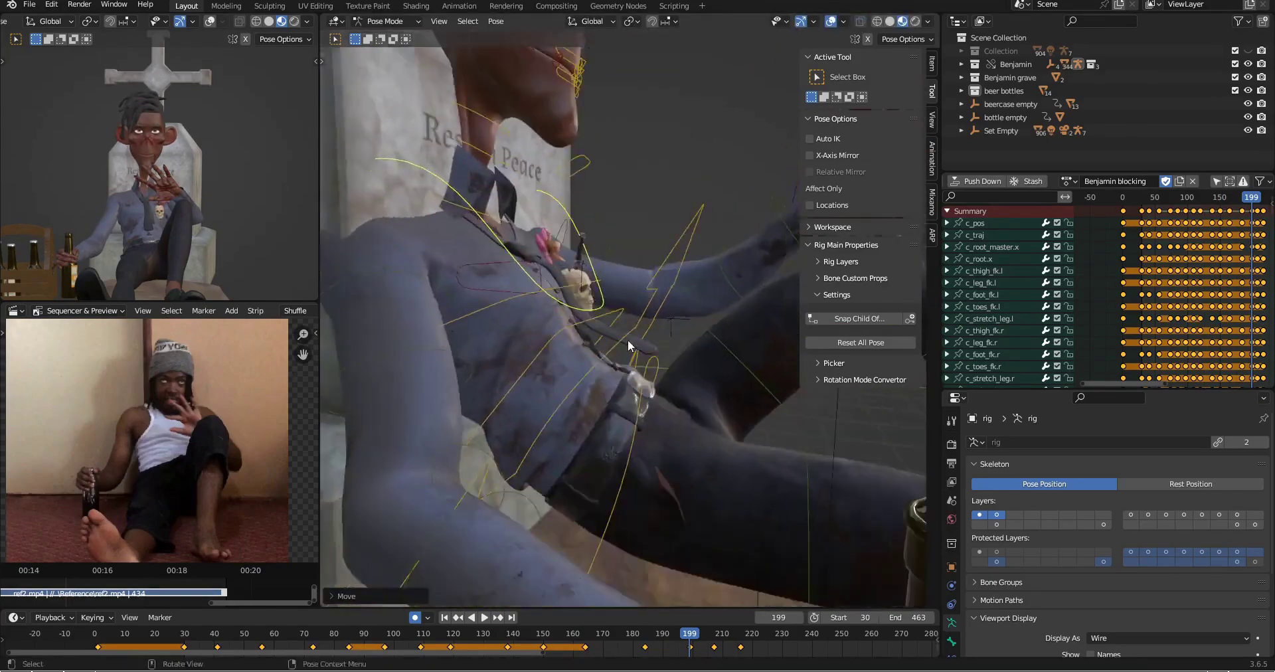
mouse_move(628, 340)
middle_mouse_down()
mouse_move(650, 361)
mouse_move(555, 383)
mouse_move(637, 362)
mouse_move(615, 326)
middle_mouse_up()
Step: Step back and forth through the key poses to compare the torso's posture with frame 199
key("Down")
key("Down")
key("Down")
key("Down")
key("Down")
key("Down")
key("Down")
key("Down")
key("Down")
key("Down")
key("Down")
key("Up")
key("Up")
key("Up")
key("Up")
key("Up")
key("Up")
key("Up")
key("Up")
key("Up")
key("Up")
key("Up")
Step: Reposition the chest control freely at frame 199 and rotate the c_root.x control to adjust the lean
left_click(637, 358)
left_click(615, 323)
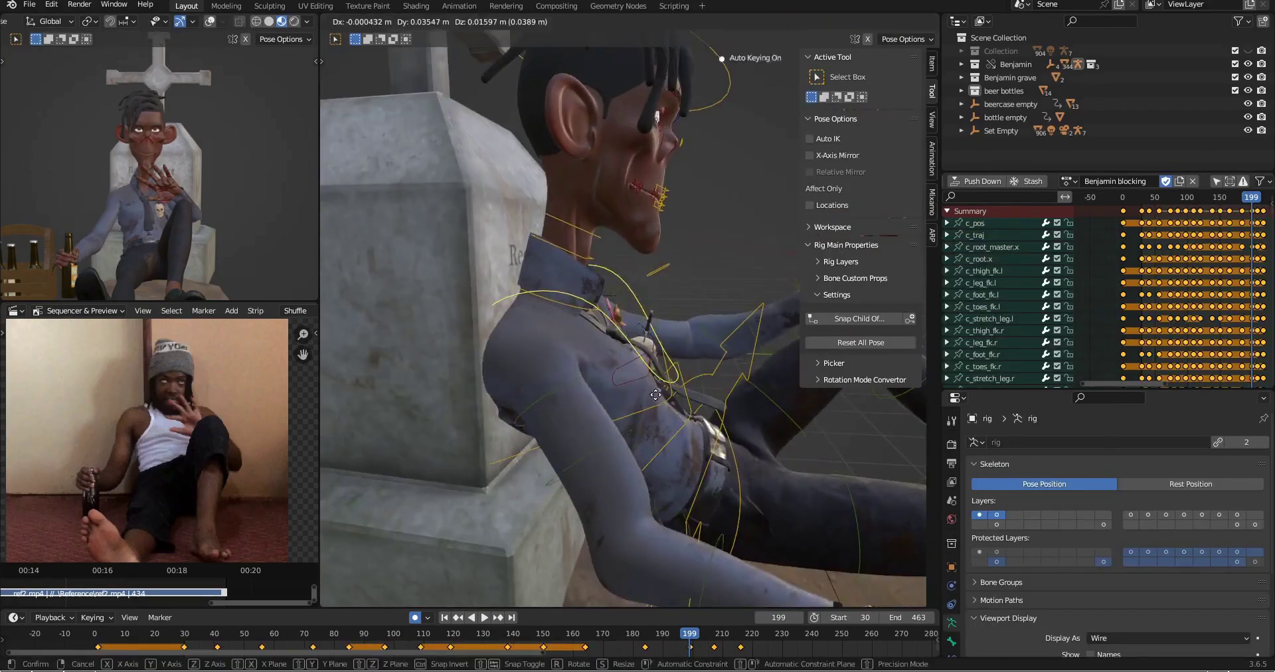
scroll(631, 402, "down", 2)
left_click(632, 397)
key("r")
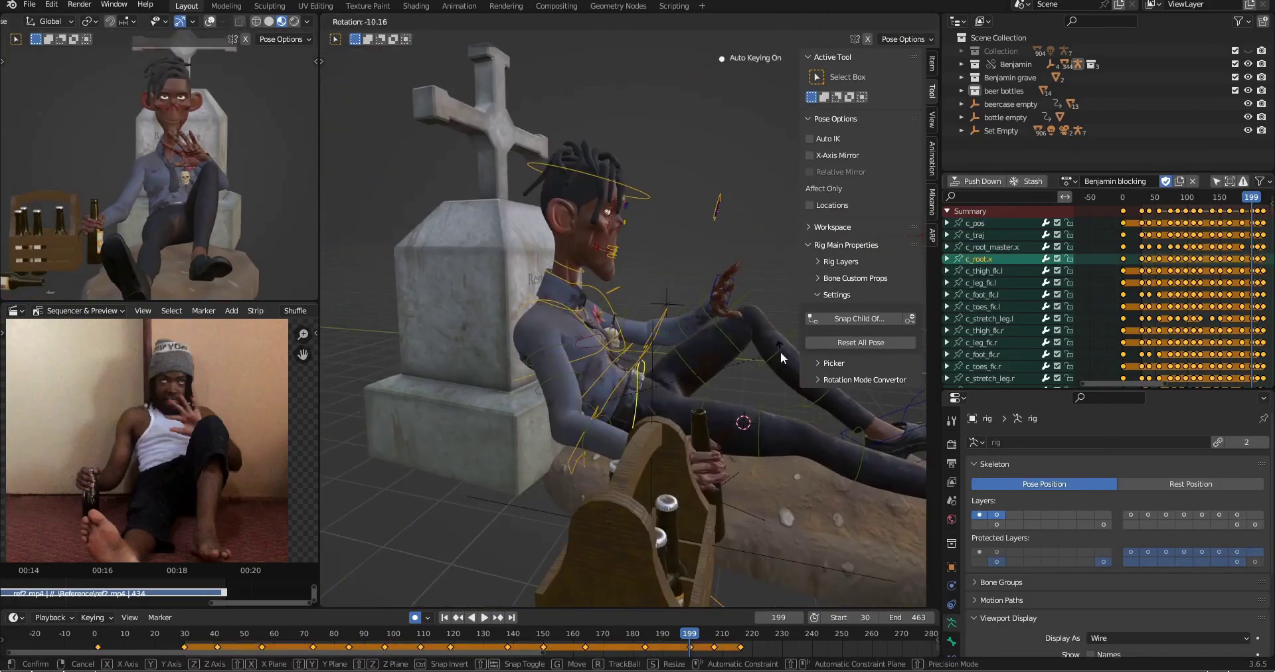
left_click(780, 352)
Step: Move the torso control along the Z axis at frame 199 and save the file
scroll(731, 359, "up", 2)
middle_click_drag(730, 358, 787, 425)
left_click(654, 318)
key("g")
key("z")
left_click(695, 343)
scroll(690, 352, "down", 4)
key("ctrl+s")
Step: Rotate a torso control about its local X axis at frame 207 and compare the lean with frame 199
scroll(485, 319, "up", 4)
left_click(482, 331)
key("a")
key("Up")
left_click(545, 364)
key("r")
key("x")
key("x")
left_click(730, 367)
key("Down")
Step: Compare frames 199 and 207, and rotate the chest control about its local X axis at frame 207
left_click(798, 492)
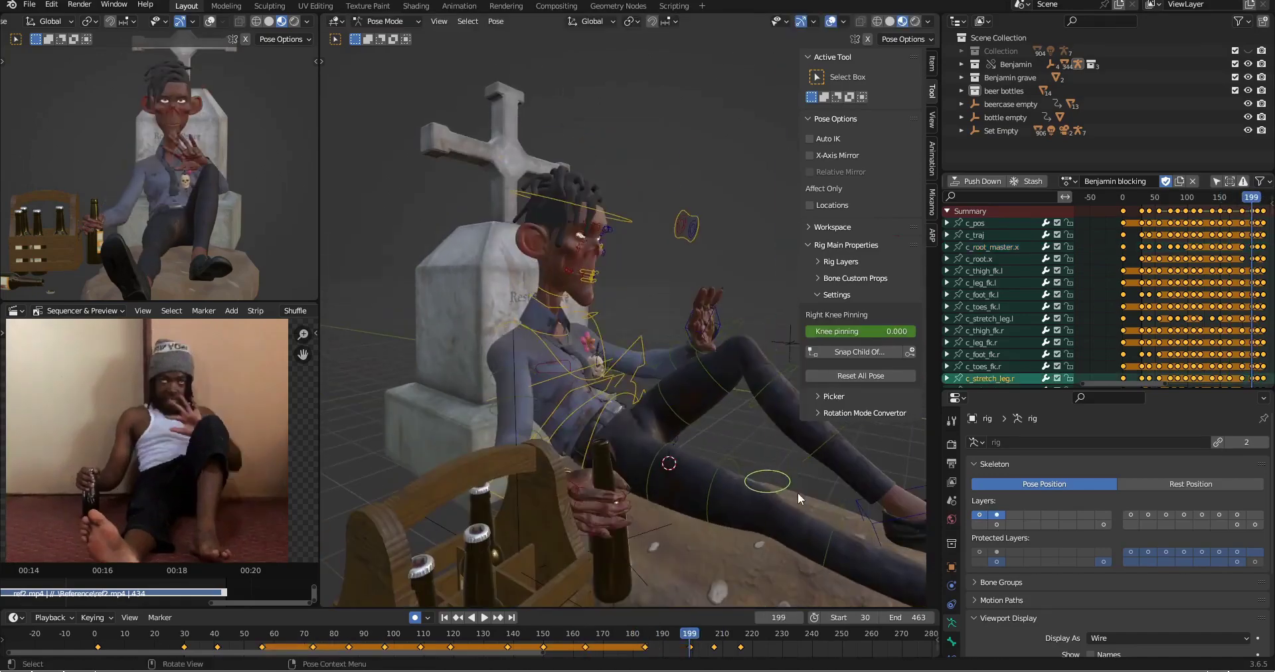
key("Up")
key("Down")
middle_click_drag(798, 492, 703, 398)
left_click(664, 366)
key("Up")
scroll(671, 364, "up", 4)
key("r")
key("x")
key("x")
left_click(679, 333)
middle_click_drag(679, 332, 627, 328)
key("Down")
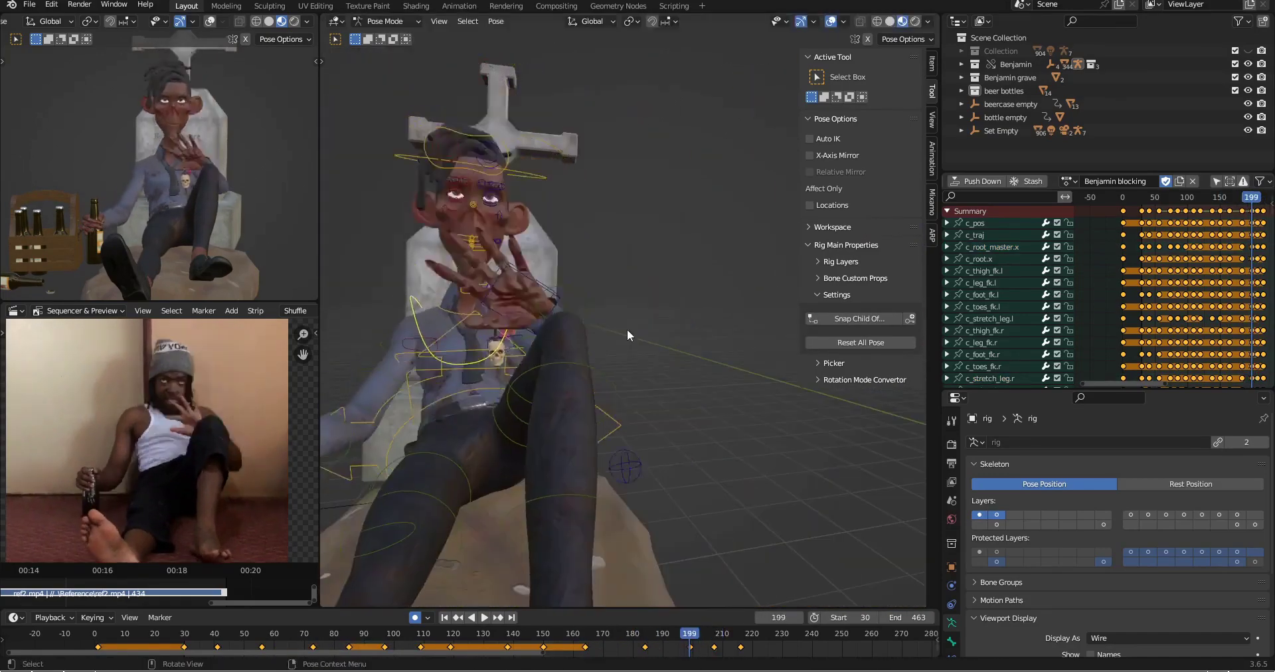
Step: Move the head control at frame 199 to reposition the head above the leaning torso
left_click(578, 206)
middle_click_drag(577, 265, 628, 332)
key("g")
left_click(628, 296)
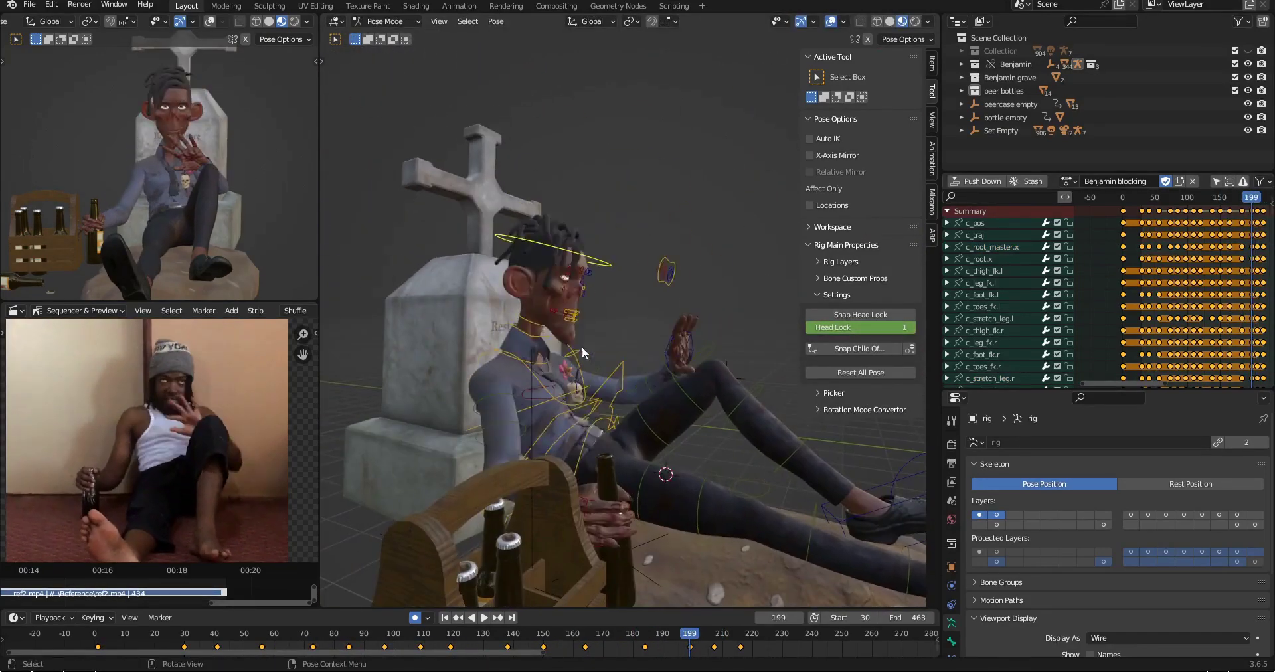
Step: Move the head control along the Z axis at frame 207 and compare the pose with frame 199
key("Up")
key("g")
key("z")
left_click(618, 332)
key("Down")
middle_click_drag(570, 386, 637, 365)
left_click(633, 368)
Step: Rotate an upper-body control at frame 207, save the file, and review the pose against frame 199
key("Up")
mouse_move(764, 375)
middle_mouse_down()
mouse_move(657, 383)
mouse_move(774, 385)
middle_mouse_up()
scroll(642, 365, "up", 3)
middle_click_drag(642, 365, 598, 332)
left_click(563, 268)
key("r")
left_click(532, 286)
key("ctrl+s")
middle_click_drag(451, 359, 580, 367)
left_click(627, 430)
key("KP_0")
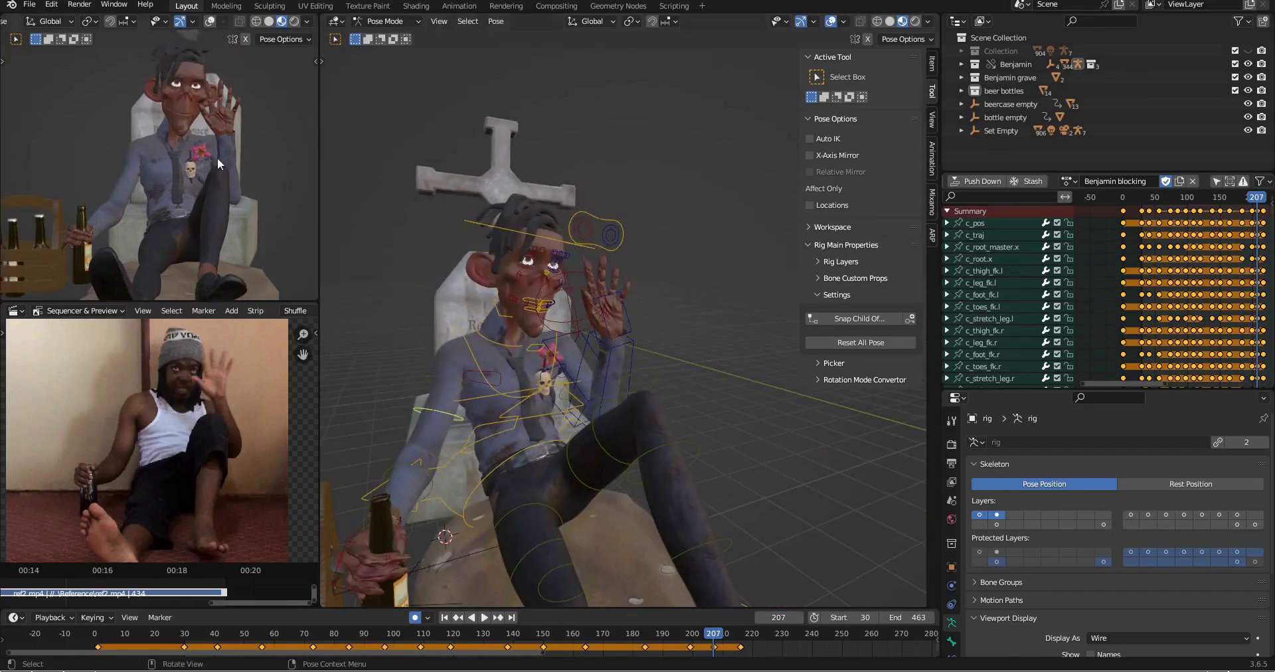
key("Down")
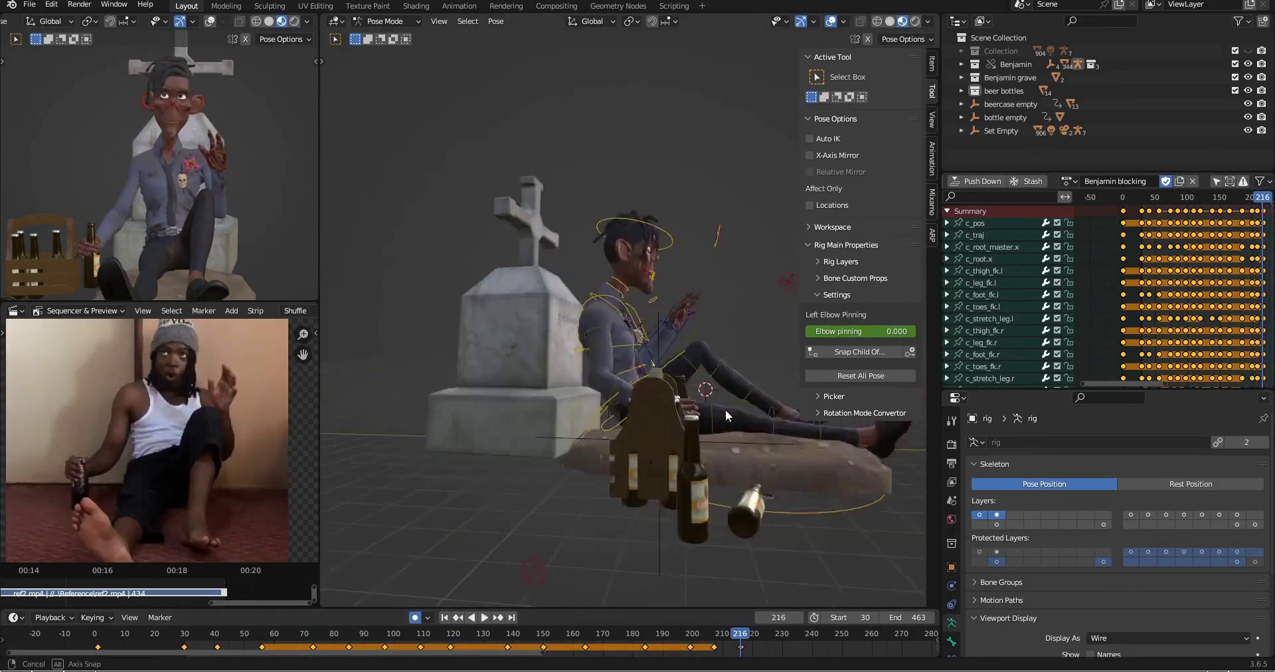
Step: Insert keyframes for all rig controls at frame 229 and return to frame 216
left_click(774, 635)
key("a")
key("i")
key("Down")
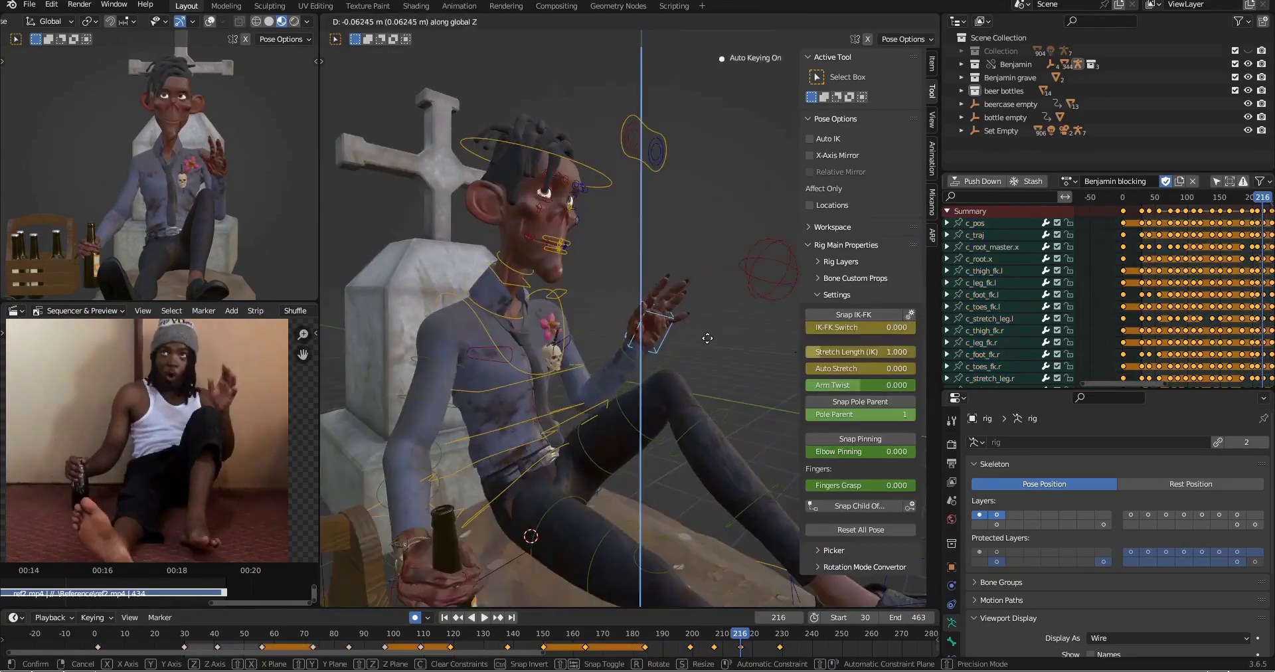
Step: Lower the raised hand's IK control along the global Z axis and rotate the control at frame 216
middle_click_drag(629, 351, 635, 371)
key("g")
key("z")
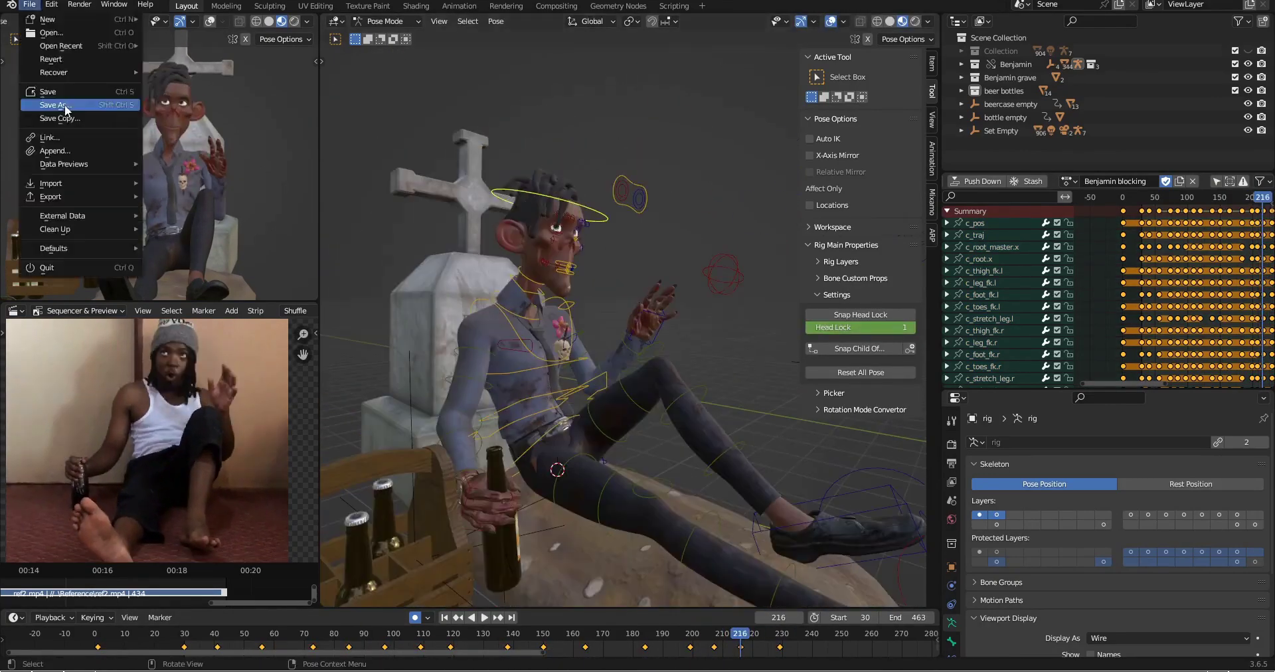
middle_click_drag(598, 385, 670, 299)
left_click(627, 339)
key("r")
left_click(692, 414)
Step: Rotate the upper-body controls about their local X axis at frame 216
left_click(590, 304)
key("r")
key("x")
key("x")
left_click(639, 257)
key("r")
key("x")
key("x")
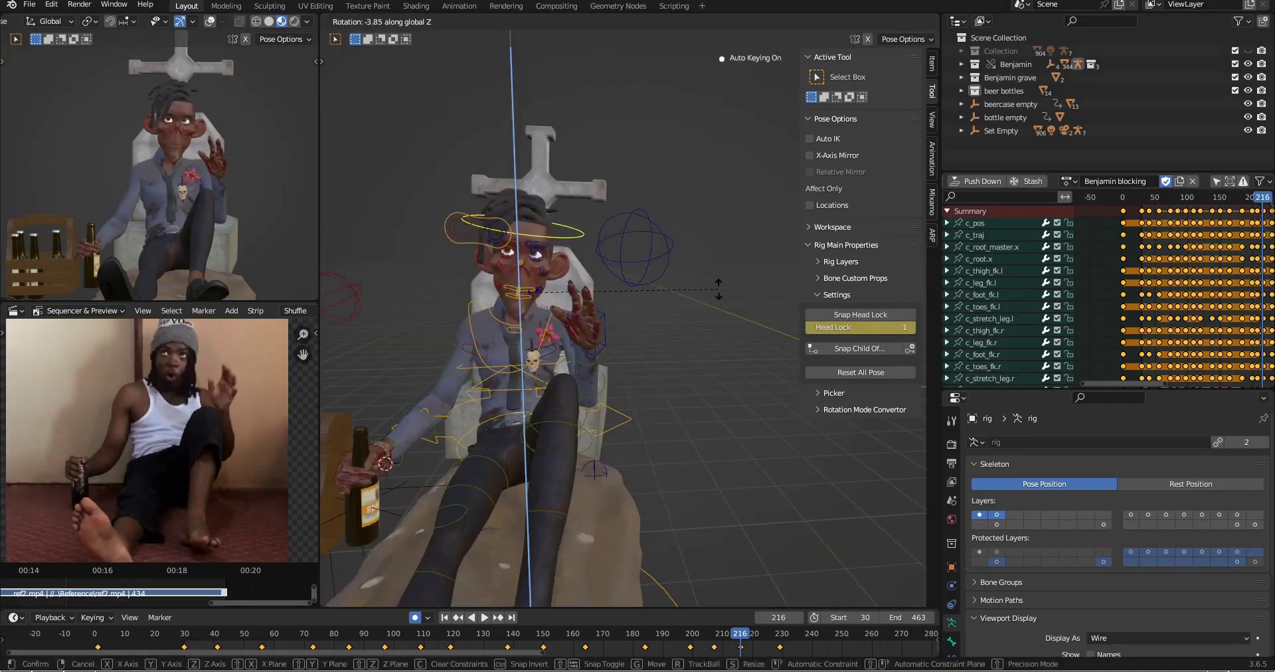
Step: Turn the head control about -4° around the global Z axis and tilt it about the X axis at frame 216
left_click(727, 290)
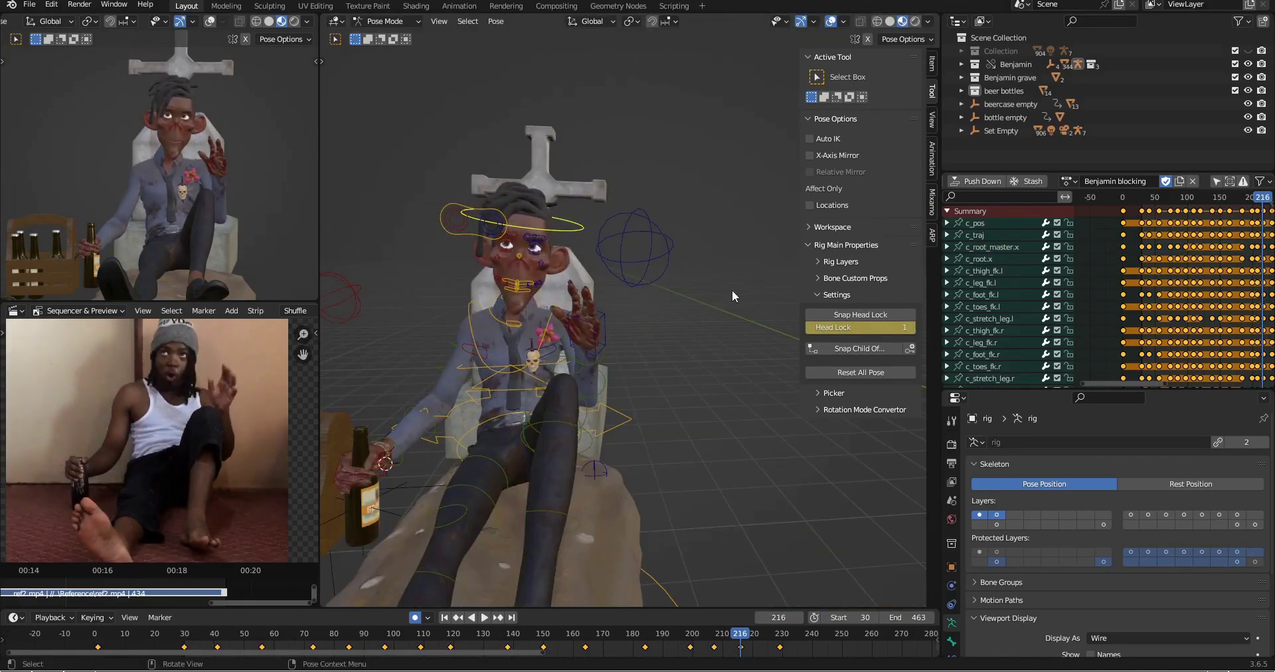
middle_click_drag(732, 289, 589, 399)
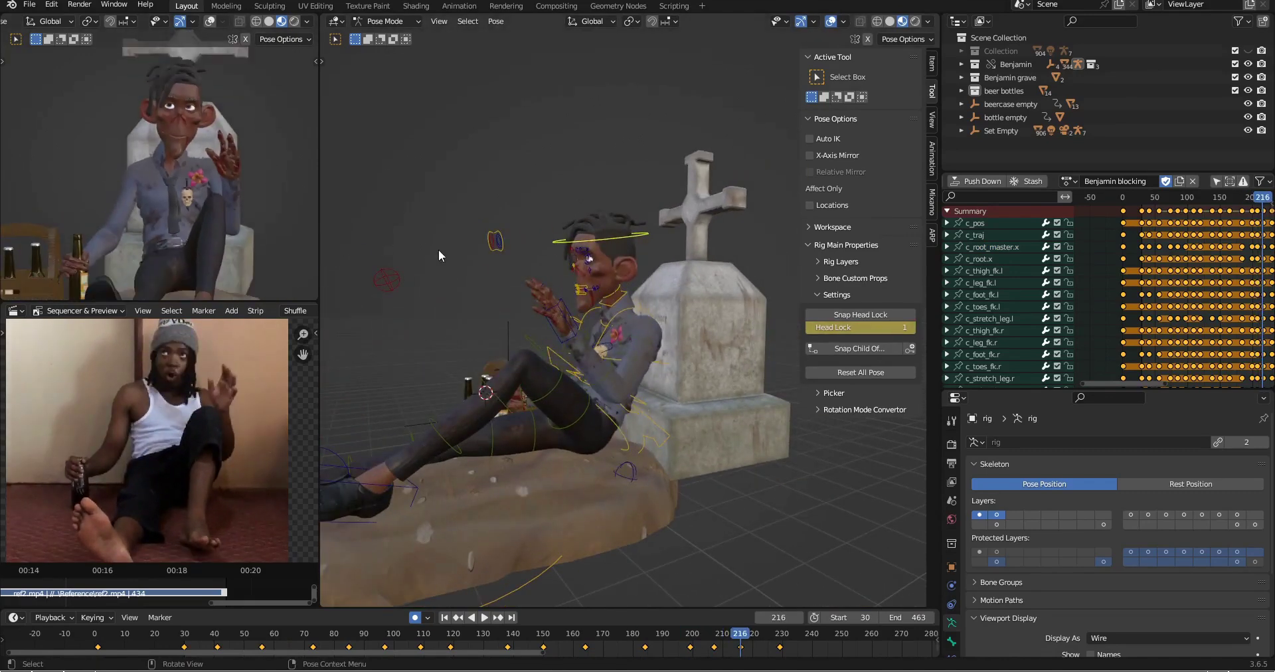
key("r")
key("x")
left_click(508, 286)
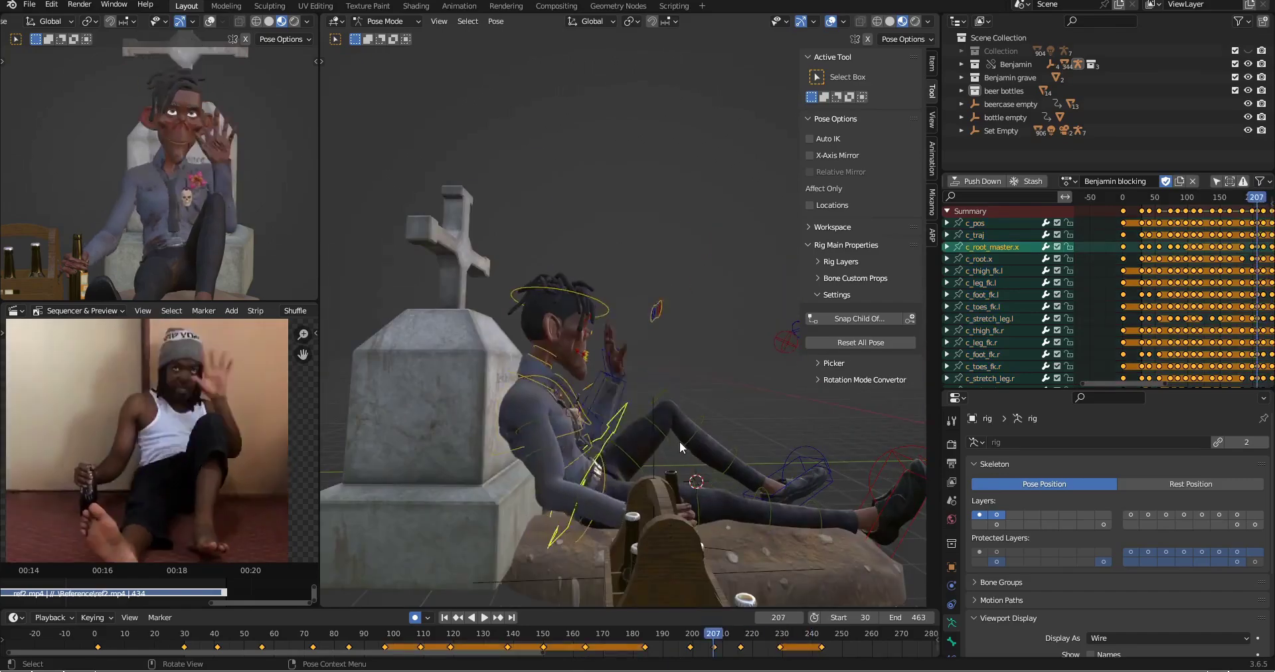
Step: Keyframe the root master control at frame 216 and rotate a pose control at frame 229
key("Up")
key("i")
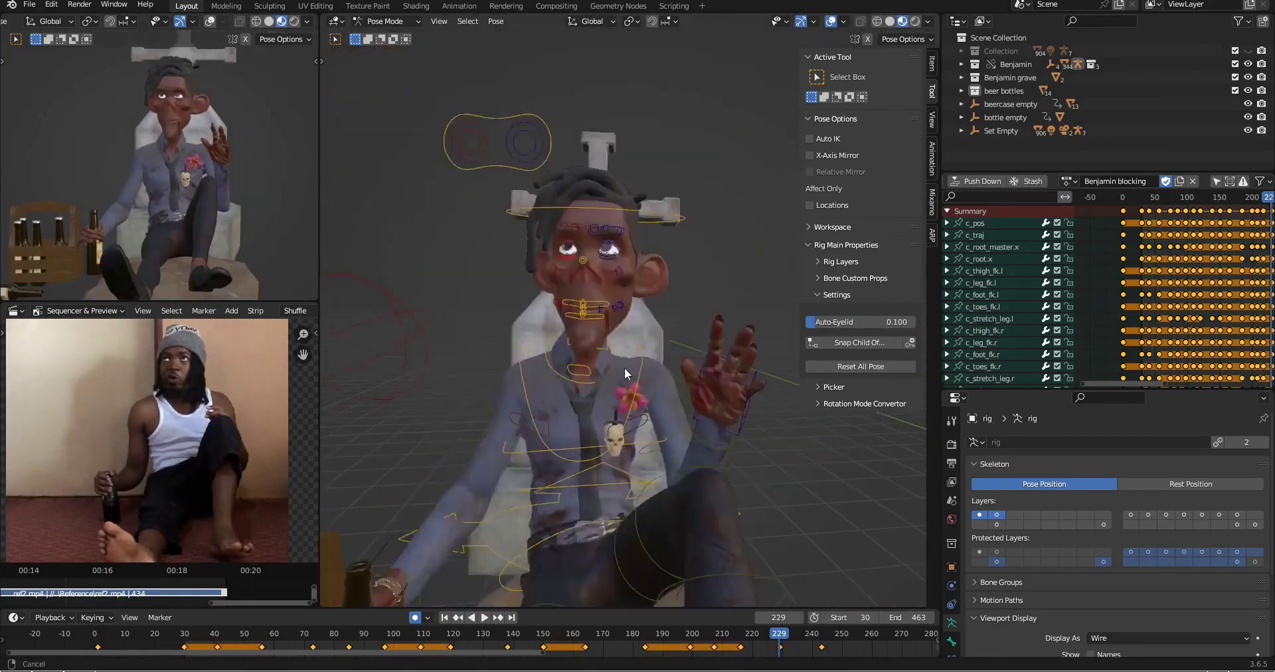
key("r")
left_click(754, 319)
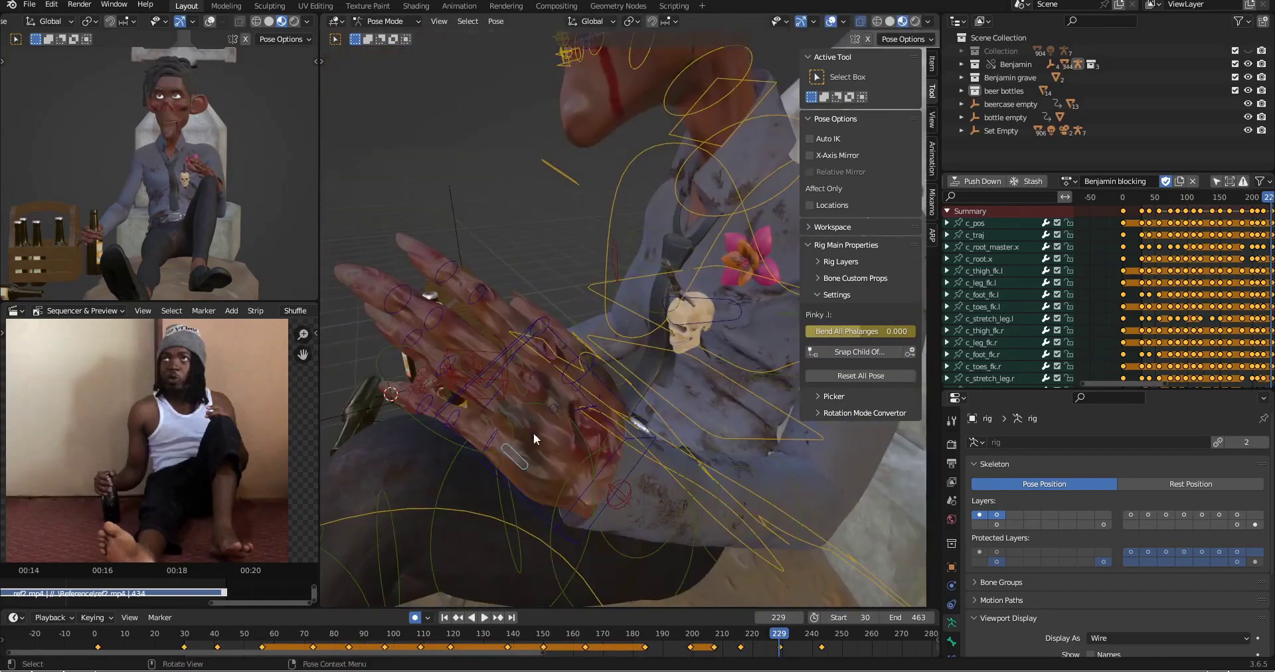
Step: Bend the pinky and ring fingers of the hand on the knee about their local X axis at frame 229
key("r")
key("x")
key("x")
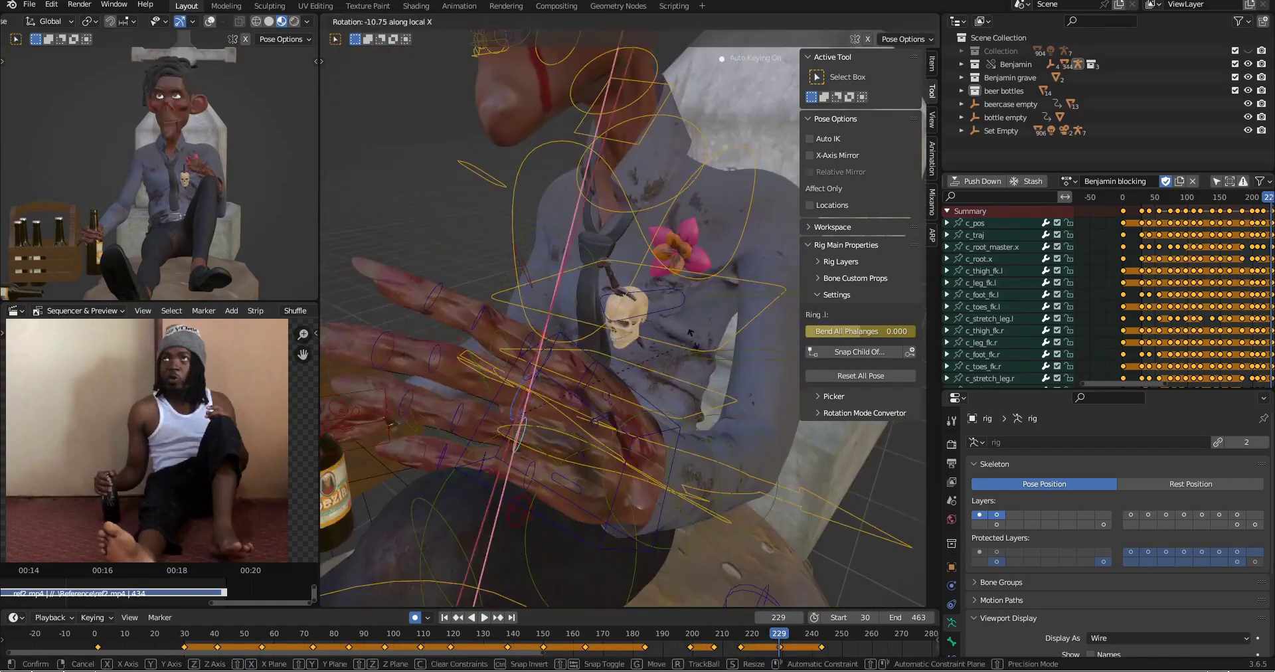
left_click(589, 404)
key("r")
key("x")
key("x")
middle_click_drag(617, 372, 662, 363)
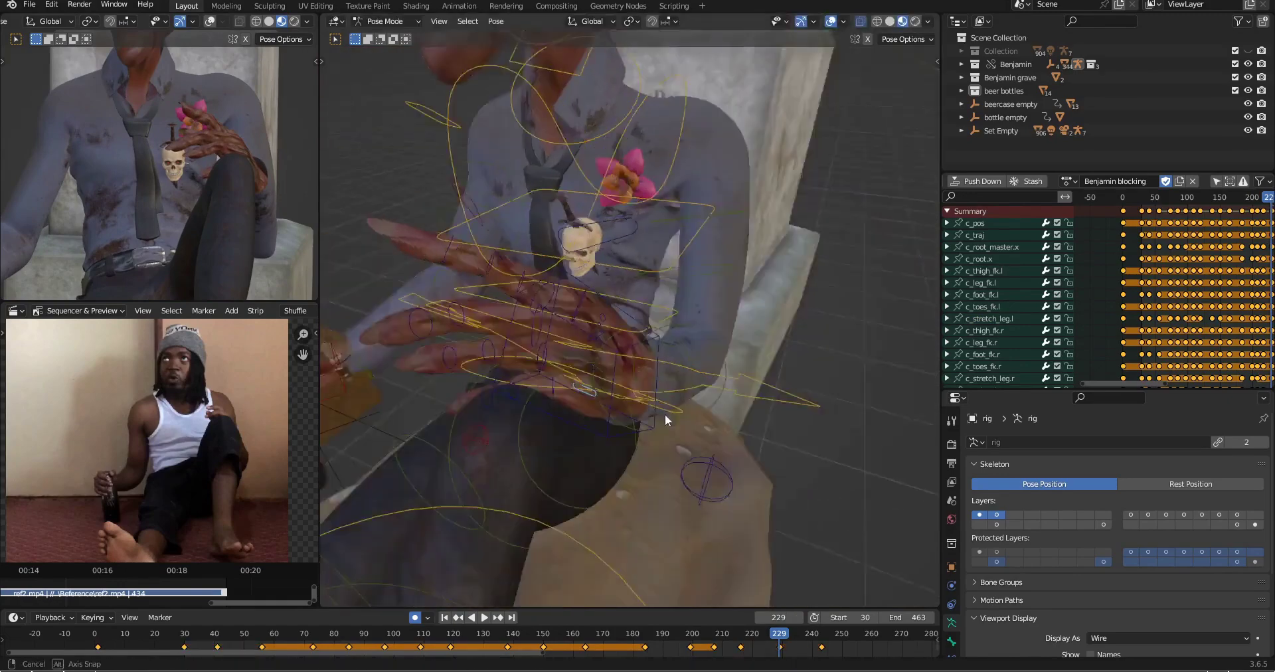
key("r")
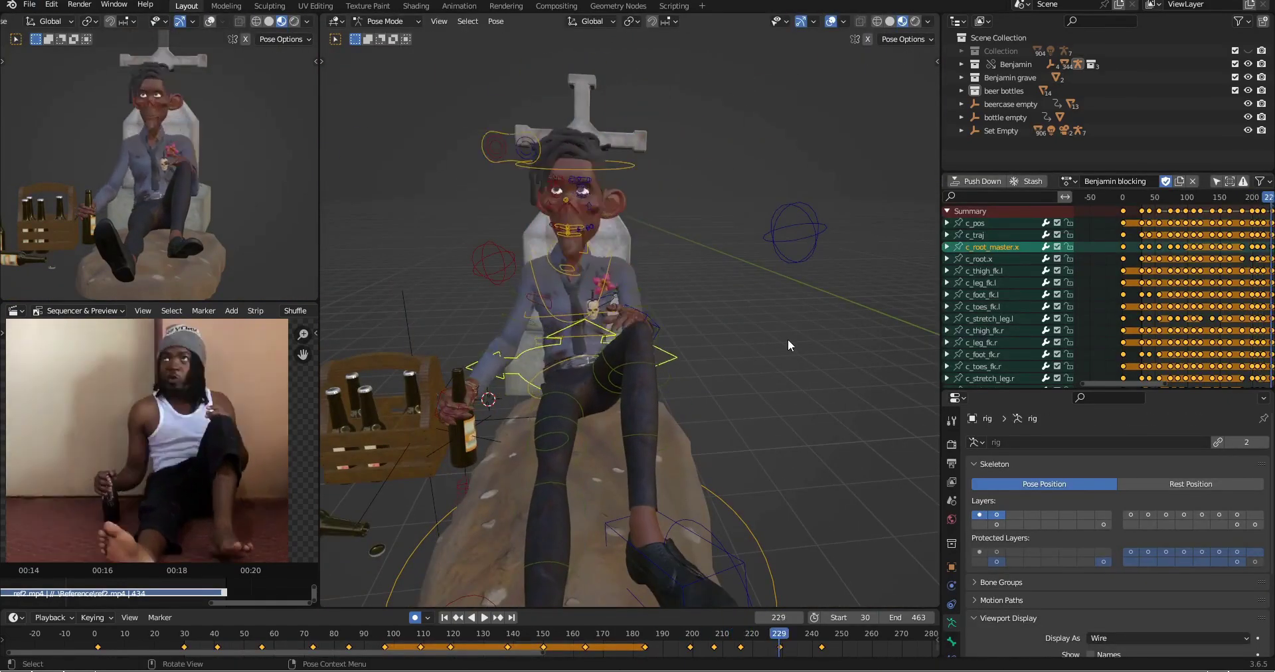
Step: Move the bottle-holding hand's control about 0.47 m up toward the front of the torso at frame 243
middle_click_drag(787, 338, 758, 420)
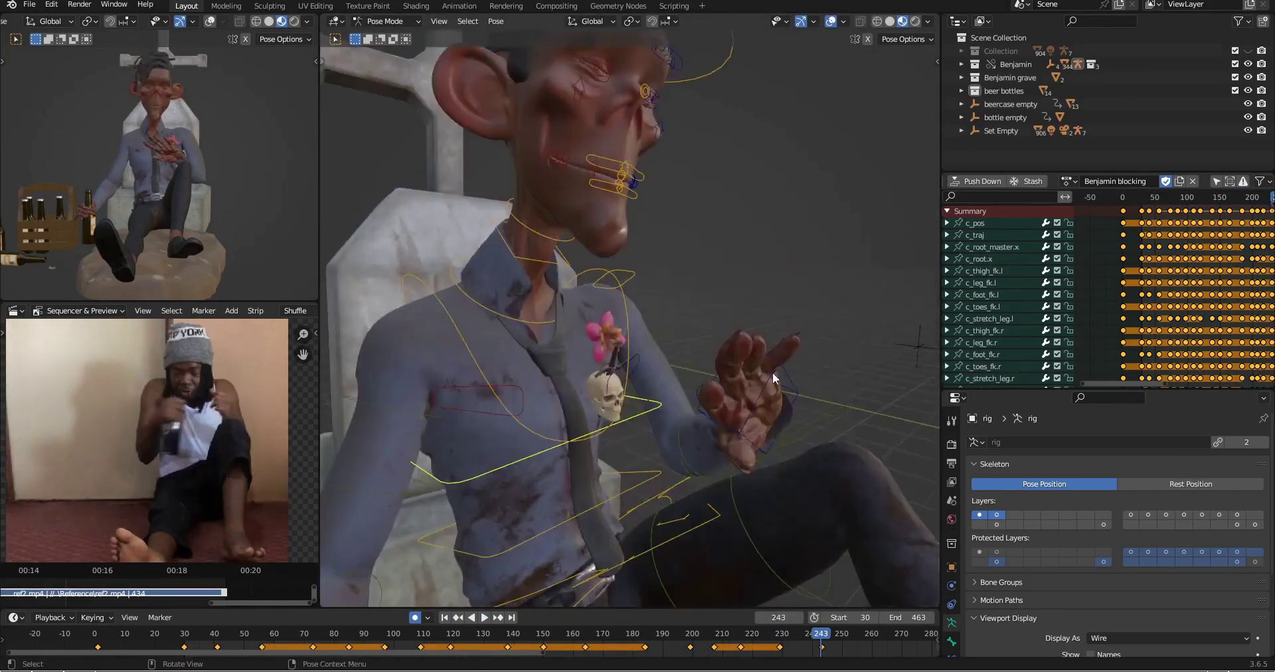
key("g")
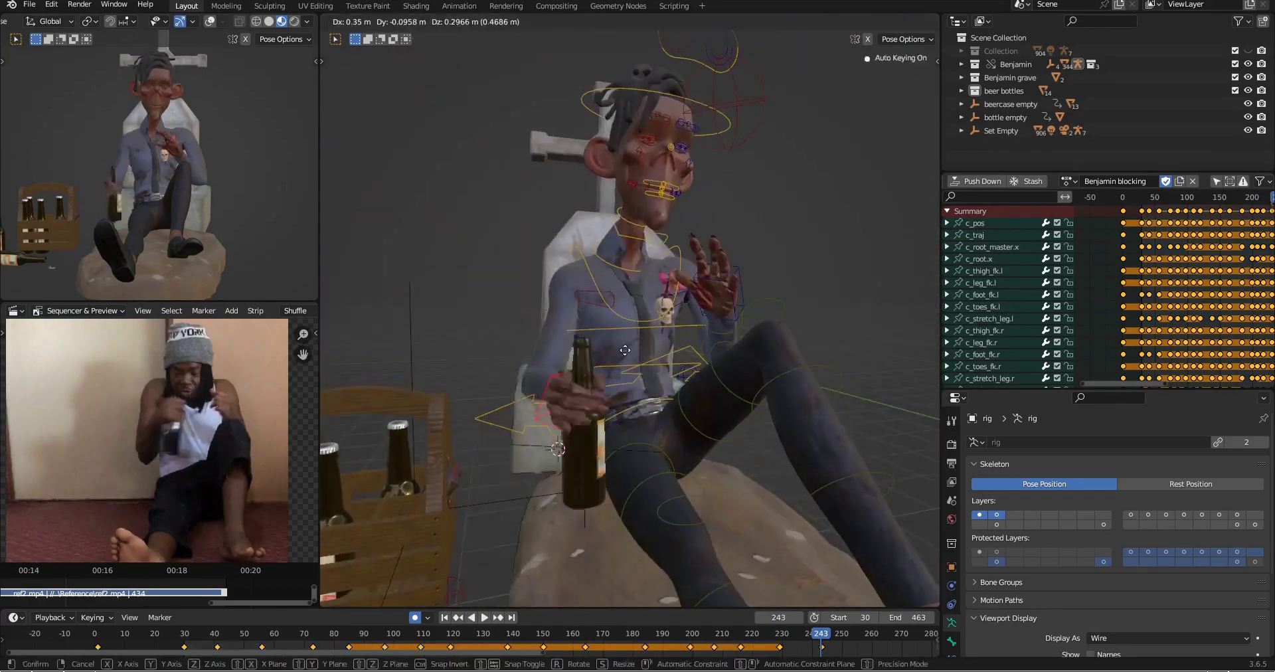
left_click(624, 350)
middle_click_drag(624, 350, 737, 363)
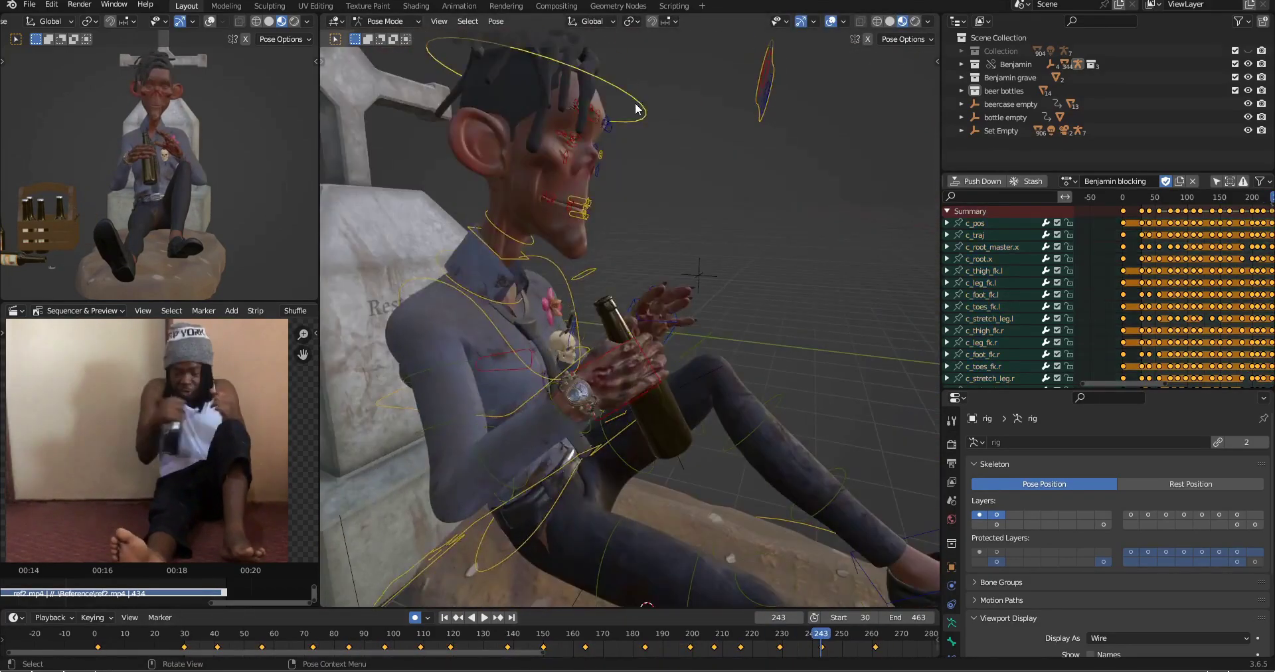
Step: Rotate the head control at frame 243 and move the chest control along the Z axis at frame 229
key("r")
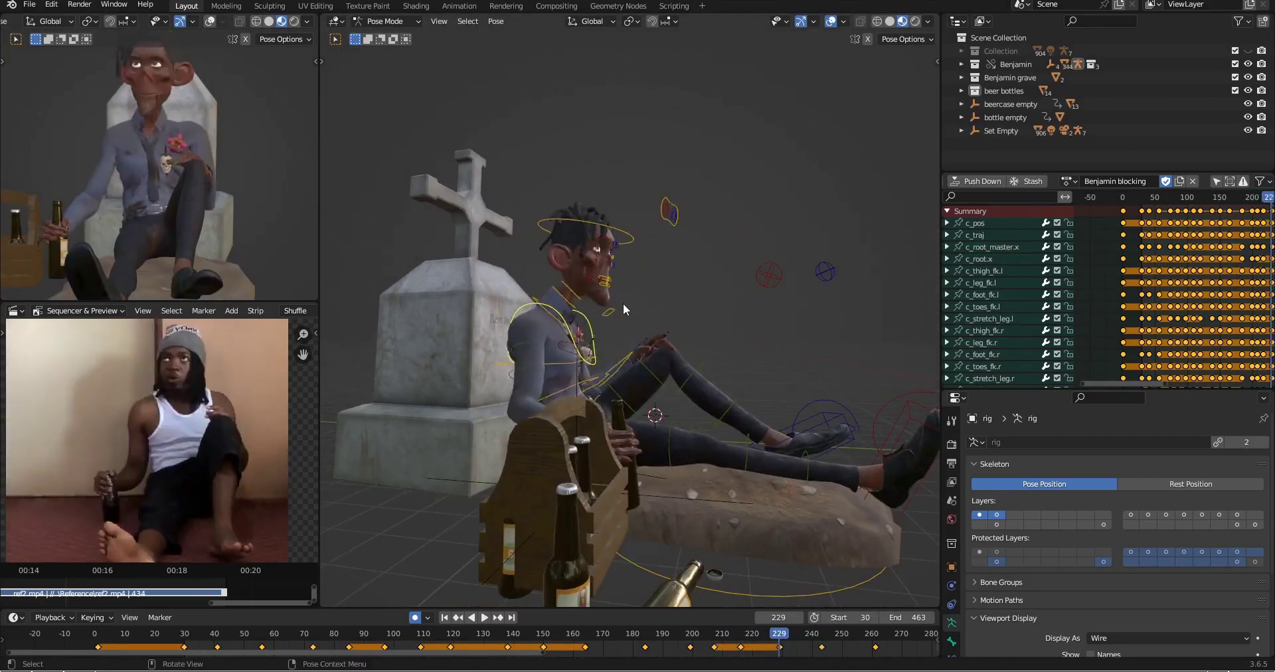
key("g")
key("z")
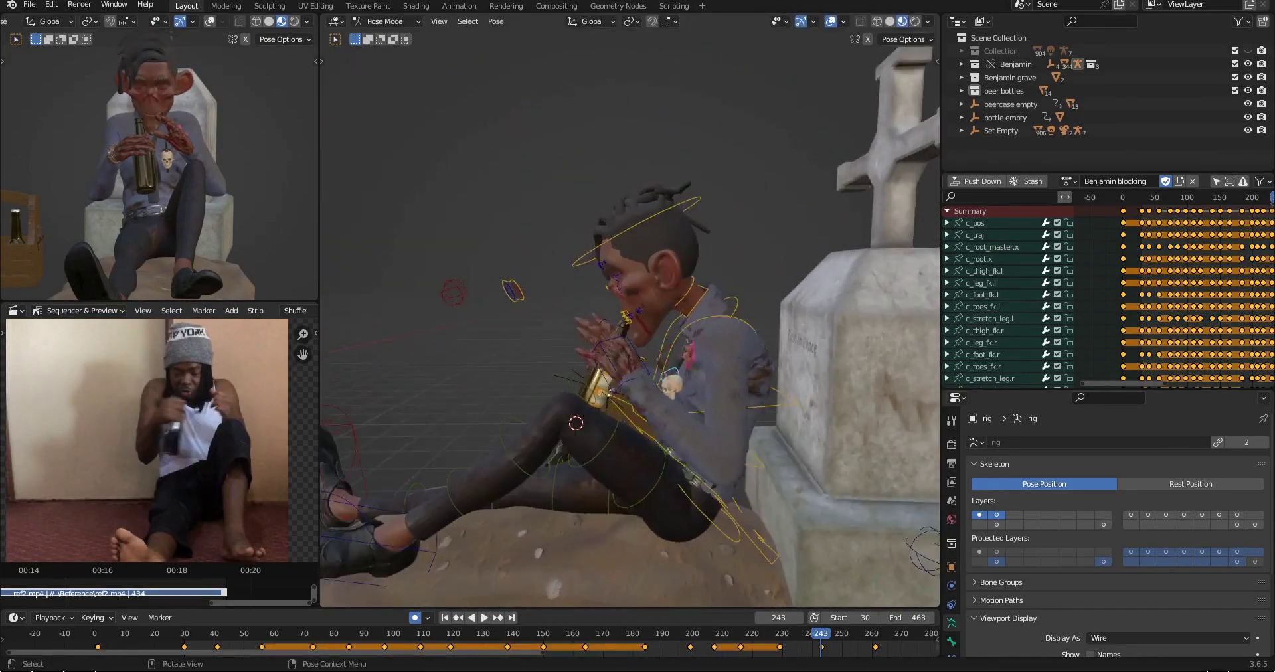
key("r")
key("r")
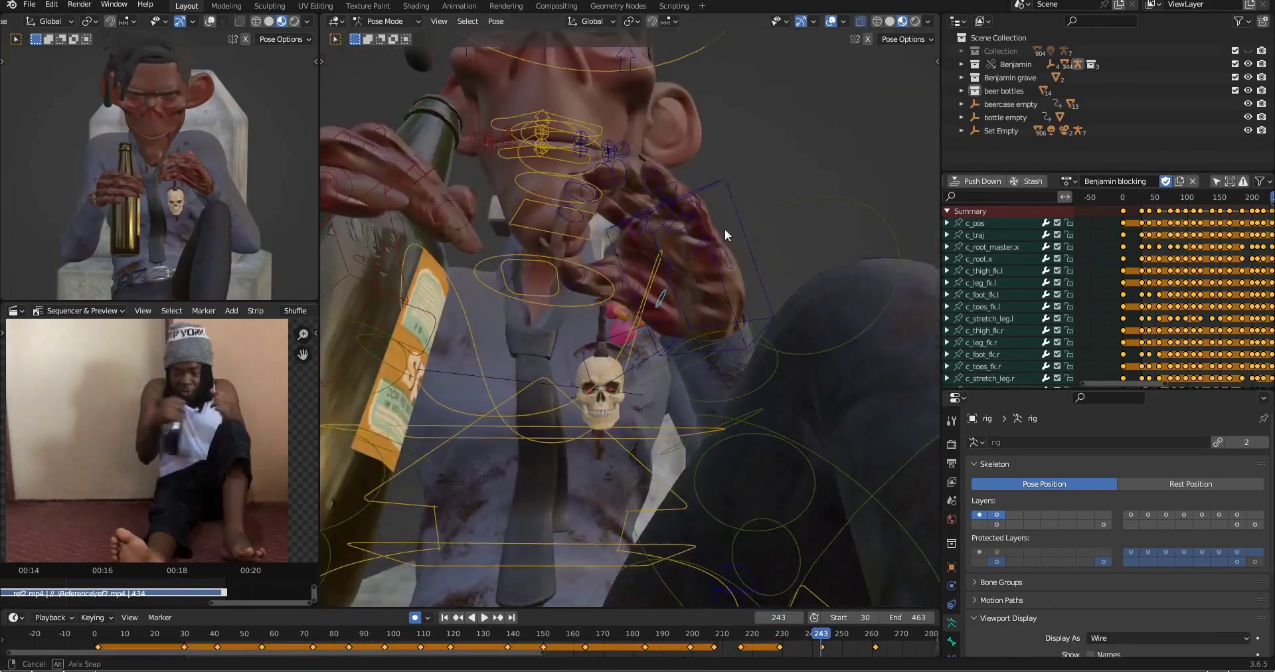
Step: Rotate the free hand's control about its local X axis and reposition the hand beside the bottle at frame 243
middle_click_drag(724, 228, 689, 297)
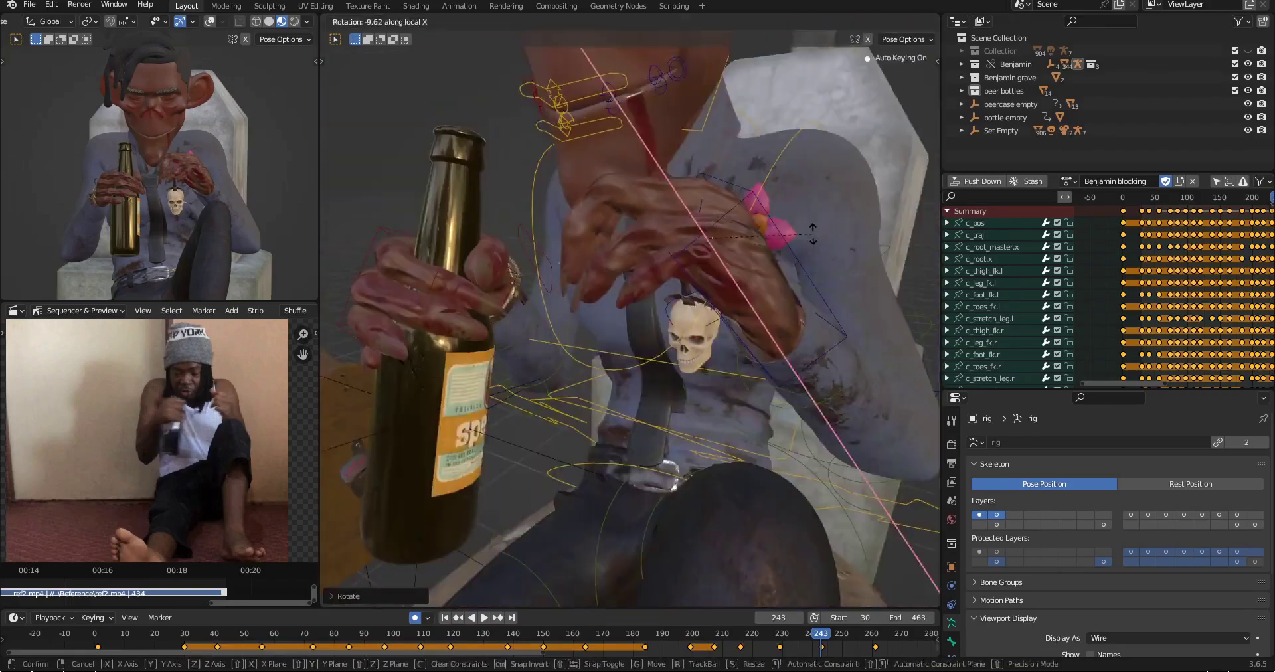
key("g")
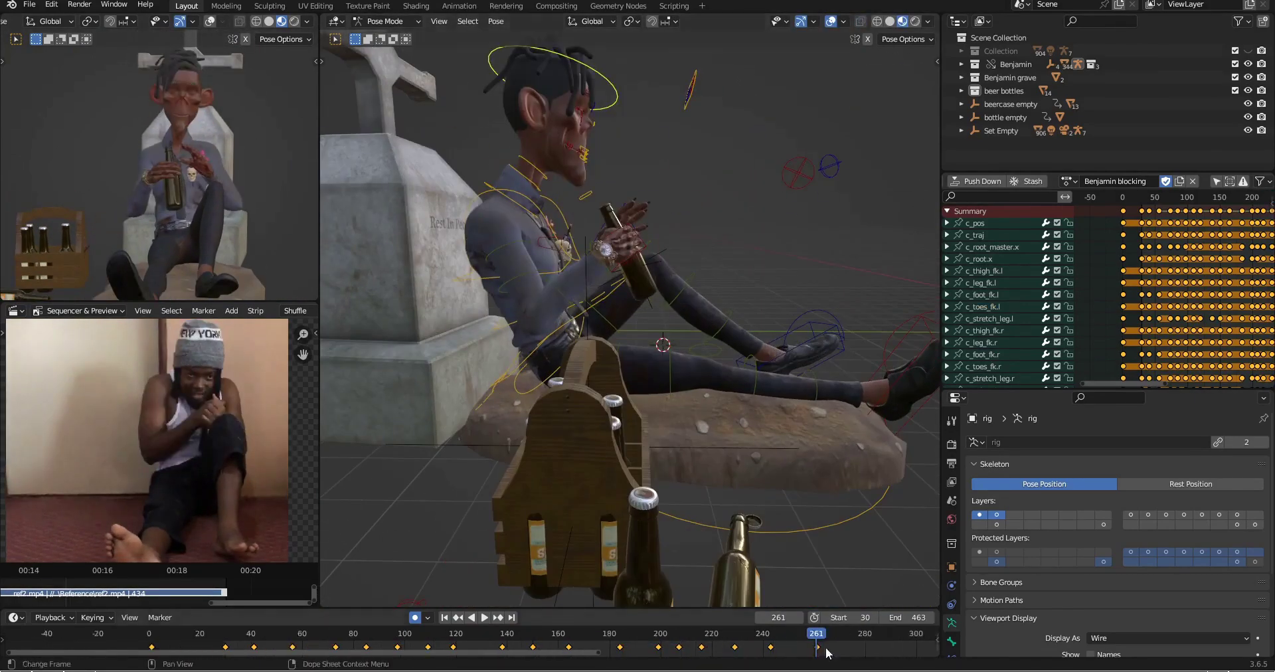
left_click(837, 639)
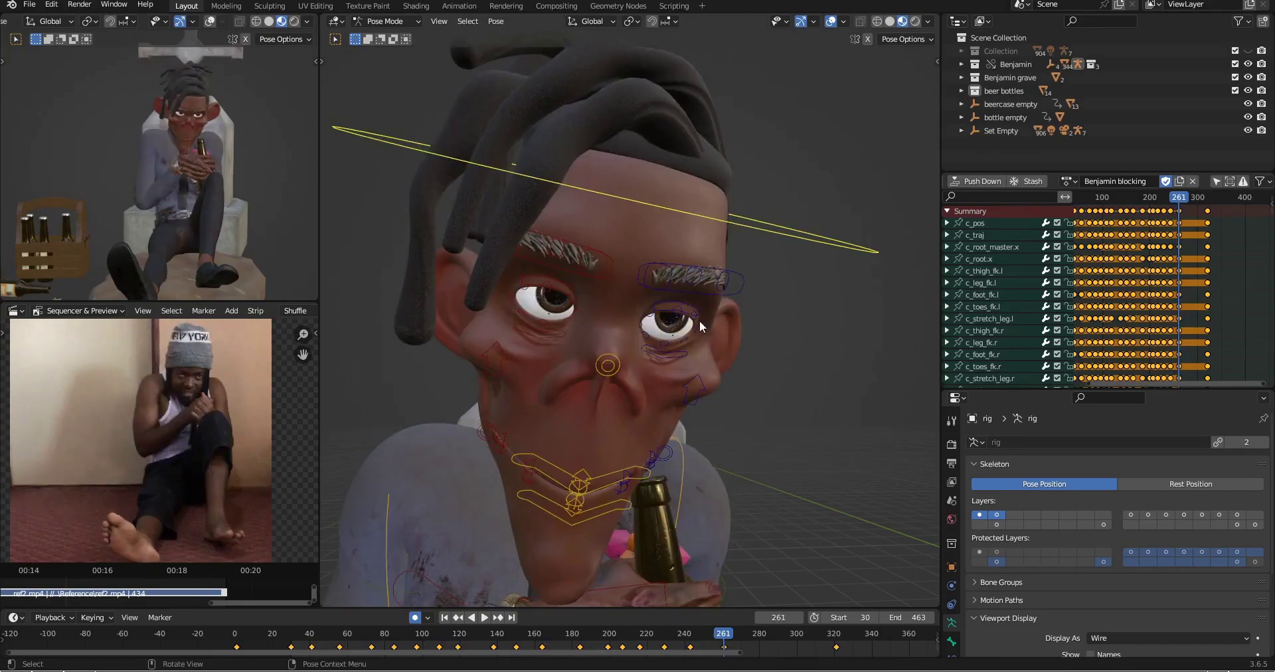
Step: Move a pose control and rotate the left foot control at frame 261
scroll(699, 320, "down", 5)
left_click(704, 388)
key("g")
left_click(797, 412)
middle_click_drag(797, 413, 836, 372)
left_click(867, 379)
key("r")
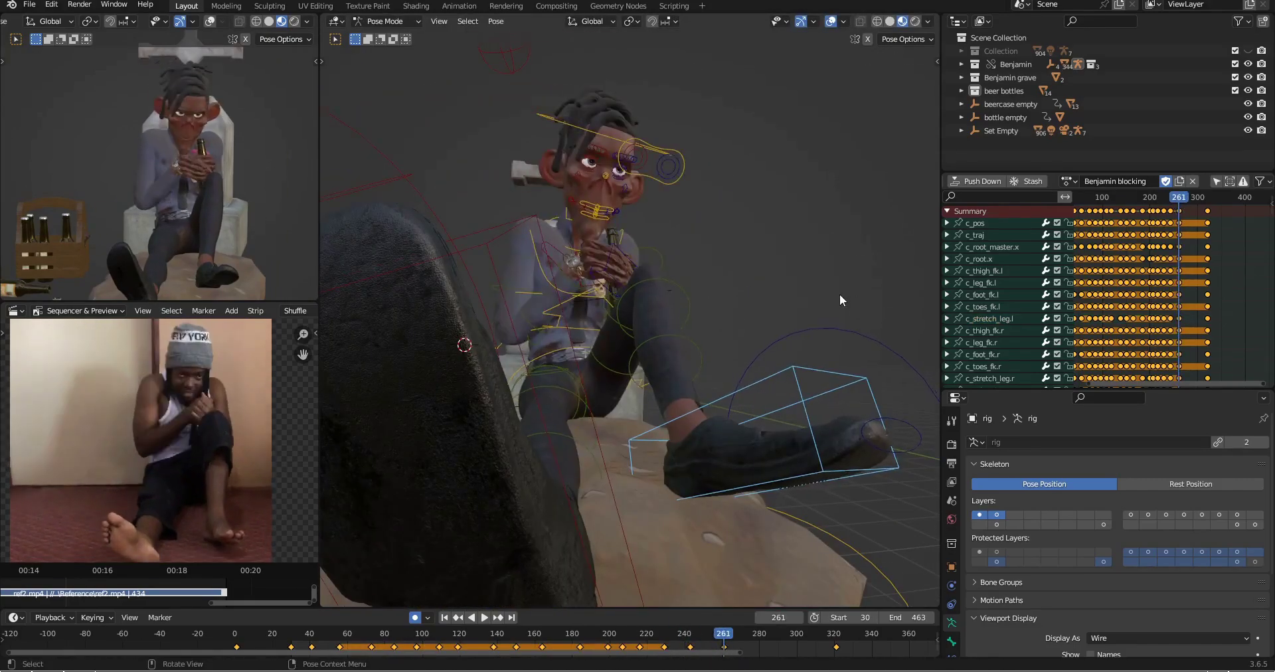
Step: Insert keyframes for all rig controls at frame 280
left_click(753, 638)
middle_click_drag(632, 346, 645, 238)
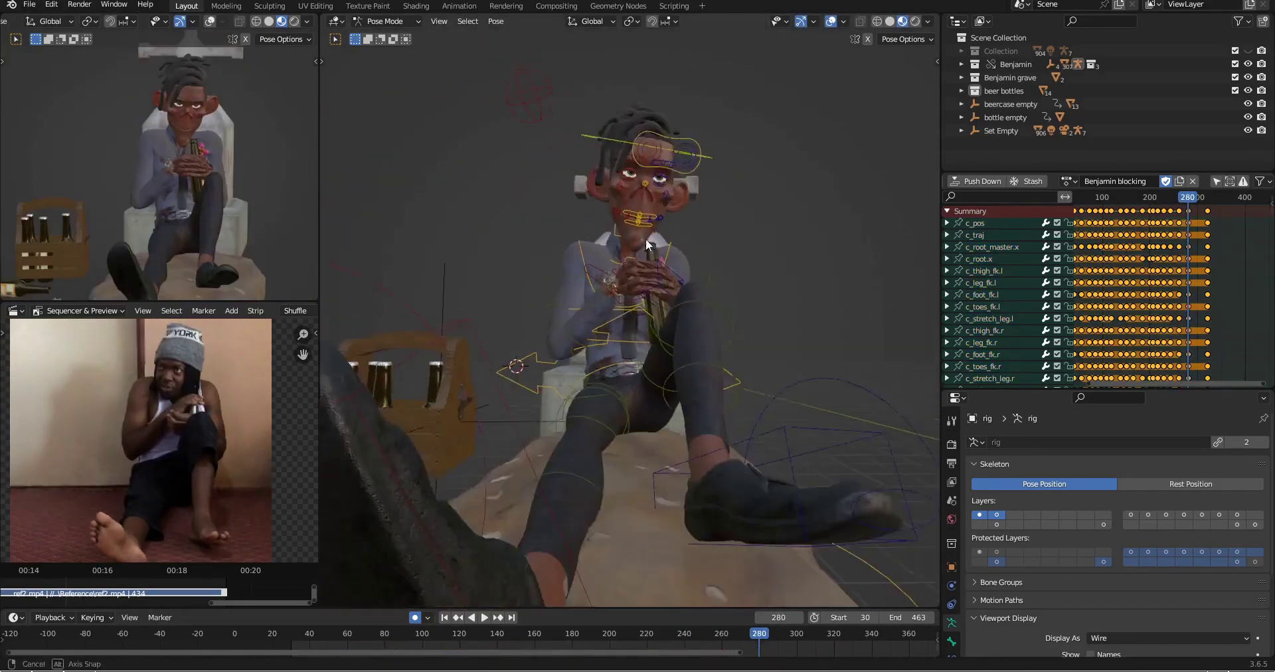
key("a")
key("i")
scroll(709, 340, "up", 4)
Step: Rotate the hand control around the bottle at frame 280
key("r")
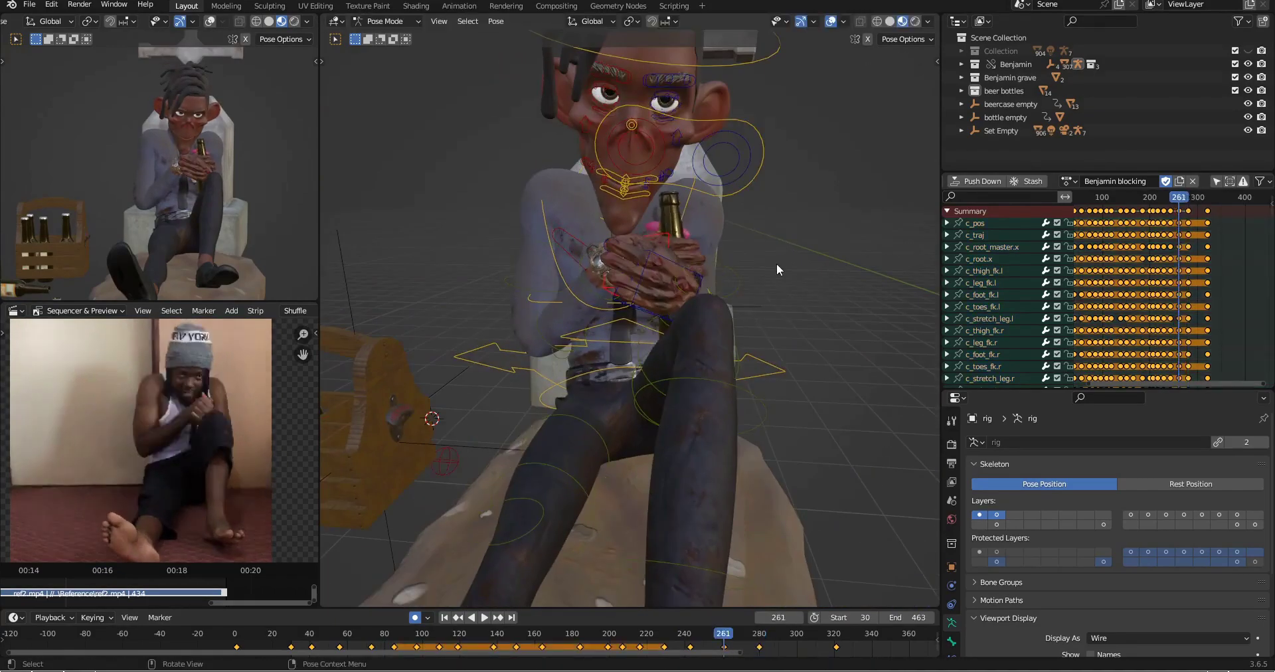
key("Up")
scroll(776, 263, "up", 3)
middle_click_drag(775, 263, 504, 205)
left_click(737, 240)
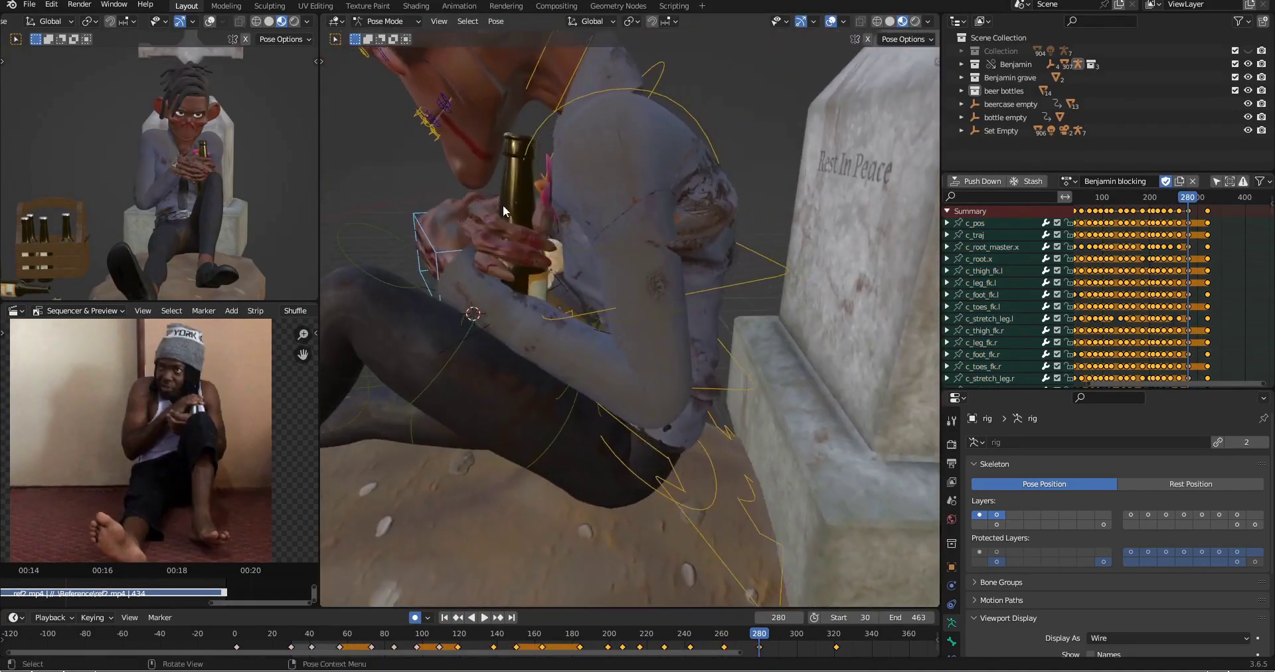
left_click(705, 235)
middle_click_drag(705, 234, 883, 219)
key("r")
left_click(711, 212)
Step: Compare the pose at frames 261 and 280, and refine the hand control's rotation at frame 280
middle_click_drag(711, 213, 731, 266)
scroll(680, 268, "down", 5)
key("Down")
key("Up")
left_click(715, 243)
key("r")
left_click(747, 246)
scroll(94, 161, "down", 3)
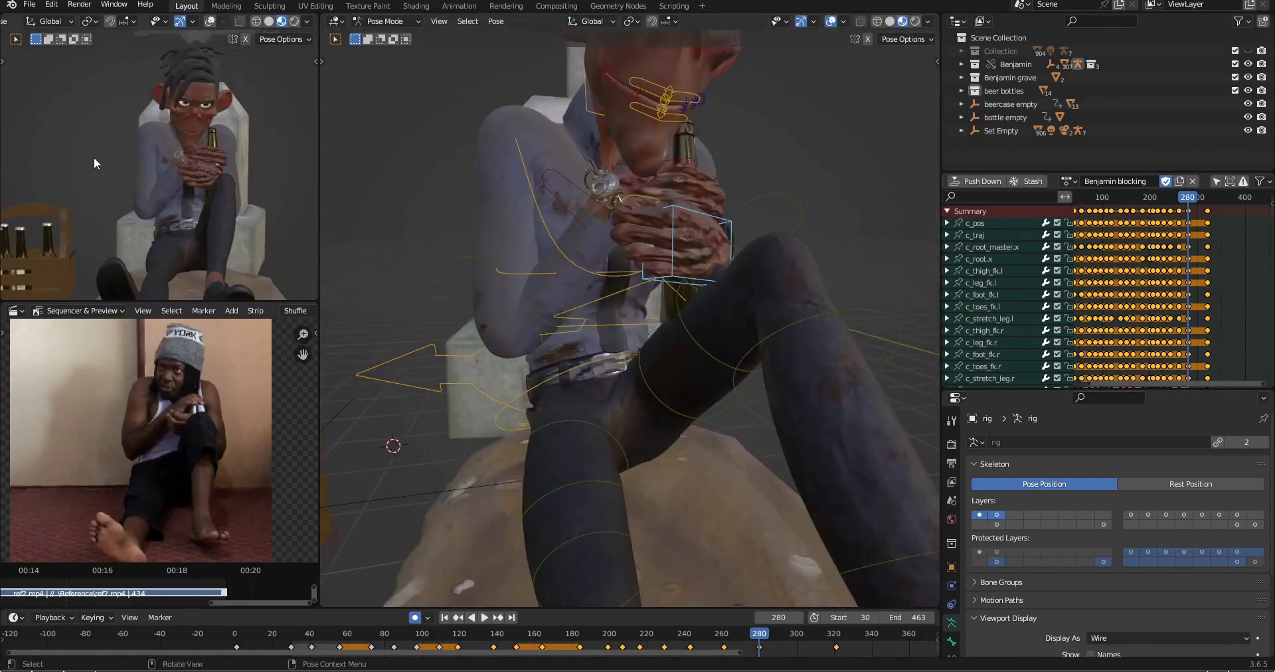
Step: Rotate the head control to turn the face sideways at frame 280
left_click(710, 143)
key("r")
left_click(715, 167)
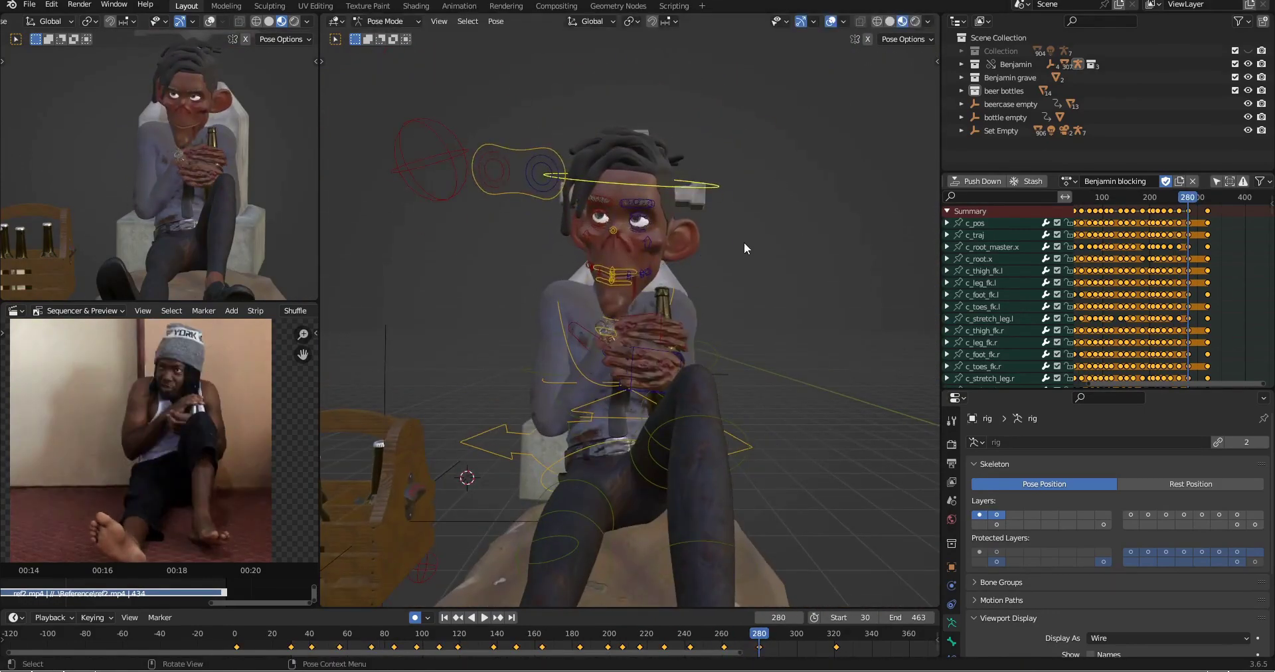
Step: Reposition the gaze and facial controls at frame 280, moving one facial control along the Z axis
left_click(601, 346)
middle_click_drag(809, 271, 784, 292)
scroll(686, 279, "up", 4)
scroll(731, 285, "up", 4)
key("g")
key("ctrl+c")
scroll(744, 272, "up", 2)
left_click(746, 267)
key("g")
key("z")
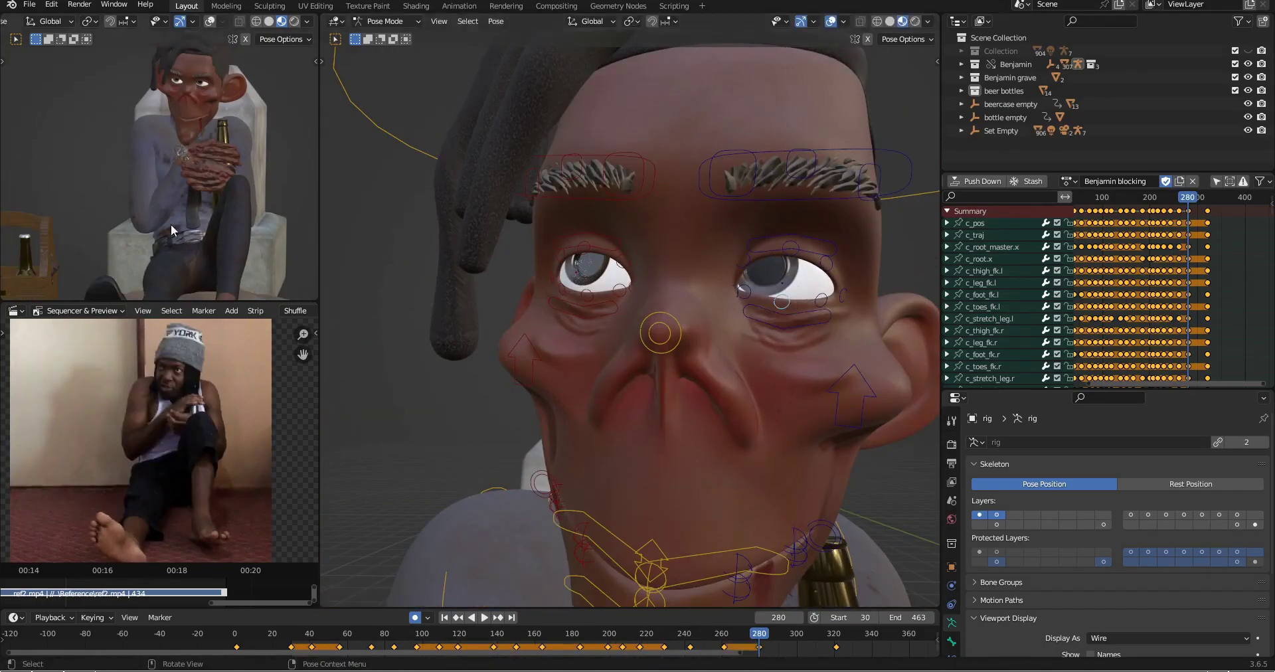
Step: Save the file, insert keyframes for all rig controls at about frame 296, and save again
left_click(29, 5)
left_click(49, 91)
scroll(631, 298, "down", 5)
left_click(788, 636)
key("a")
key("i")
left_click(29, 5)
left_click(48, 91)
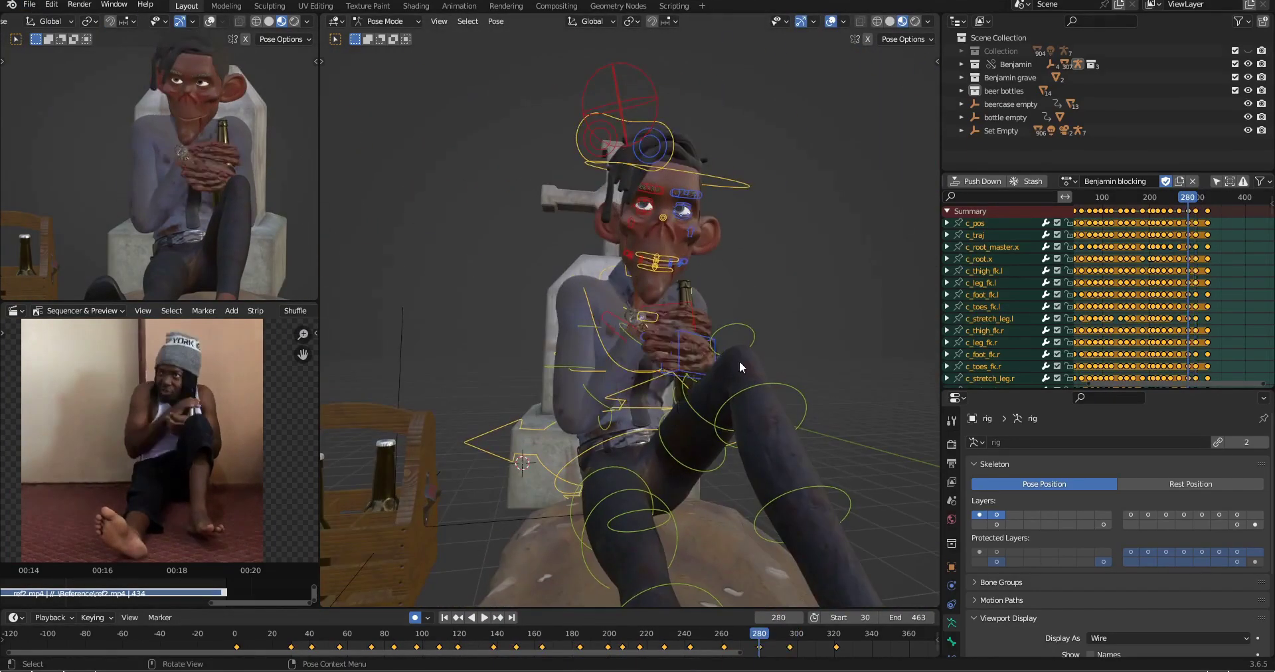
Step: Go to frame 281, switch to Object Mode, and select the bottle empty object
left_click(760, 635)
left_click(799, 618)
key("ctrl+Tab")
left_click(1005, 117)
middle_click_drag(763, 371, 637, 372)
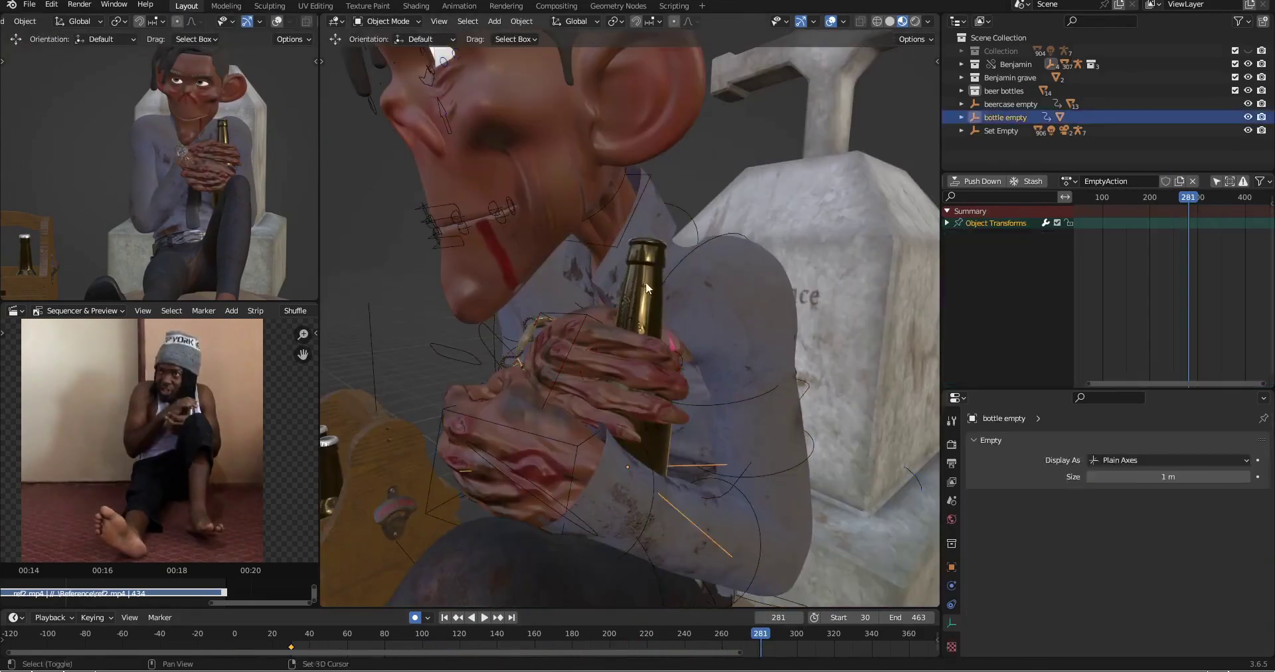
Step: Duplicate the bottle empty and its bottle as bottle empty2, hide the original empty, and inspect the duplicate in the hands at frame 281
left_click(961, 117)
left_click(1013, 144)
middle_click_drag(664, 425, 731, 500)
scroll(765, 417, "up", 3)
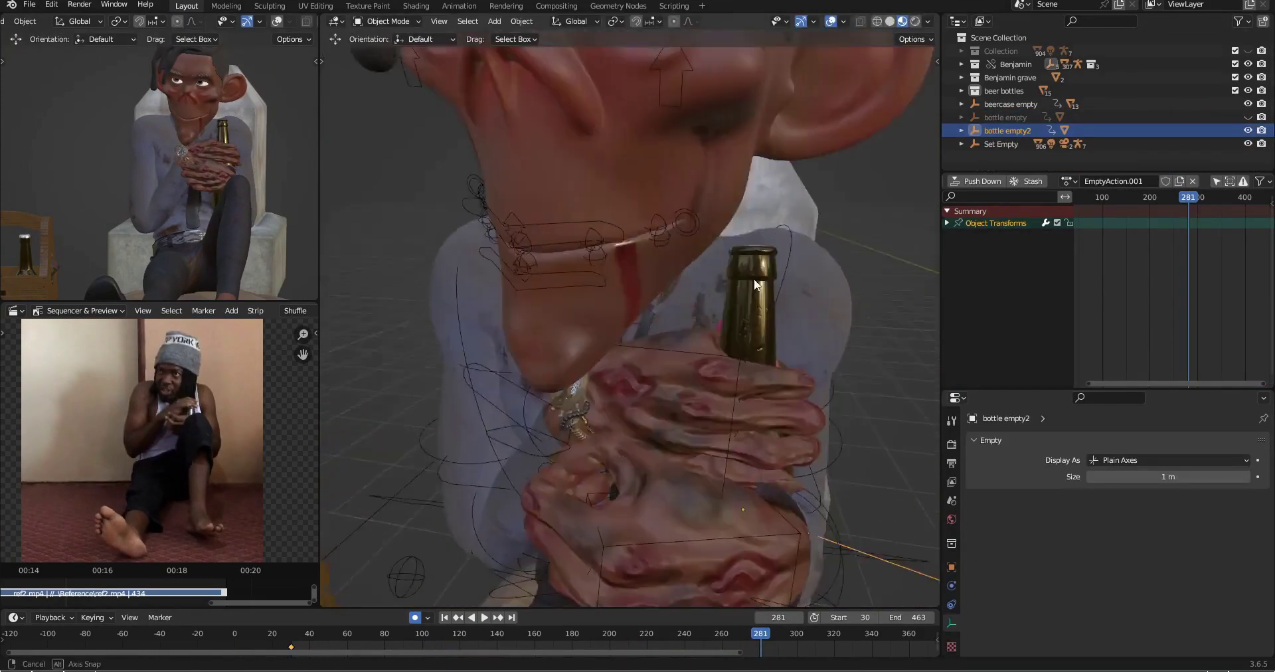
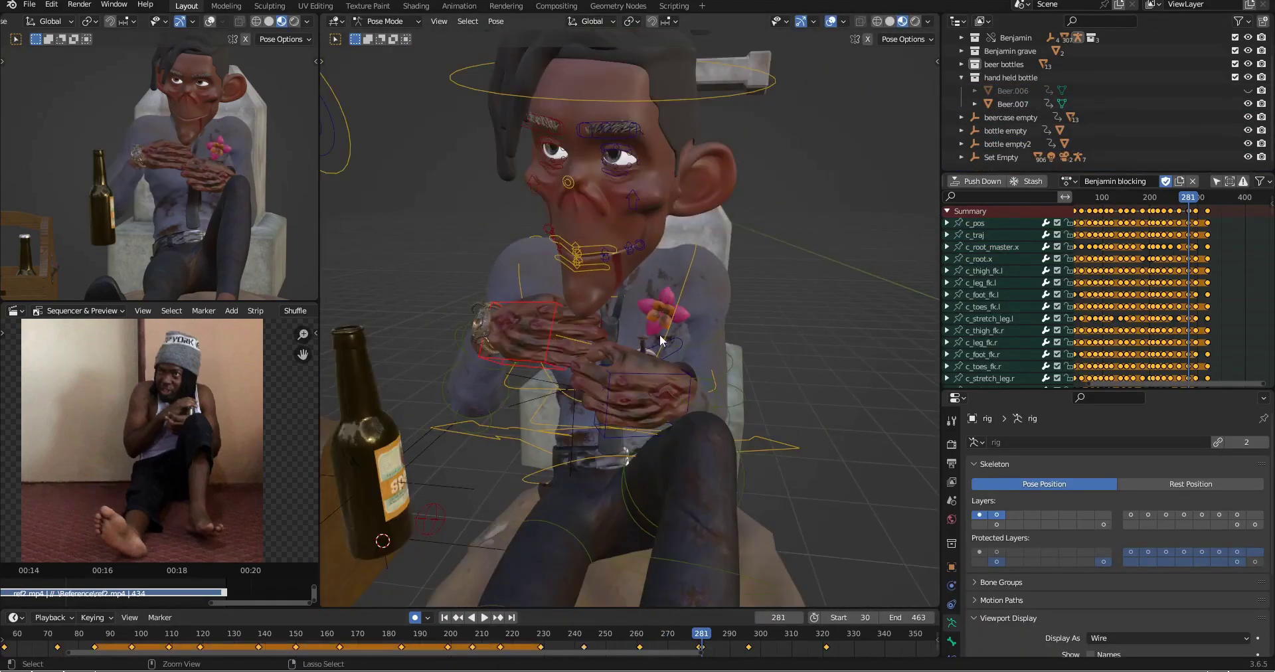
middle_click_drag(659, 333, 672, 340)
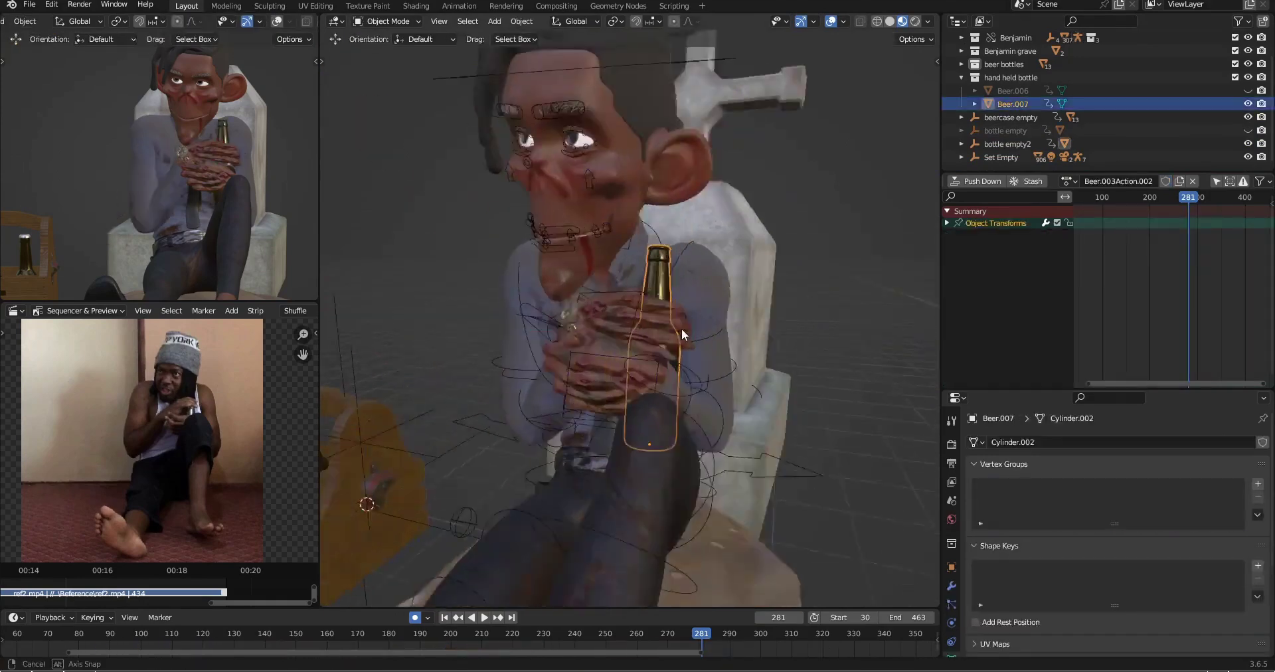
middle_click_drag(681, 328, 567, 340)
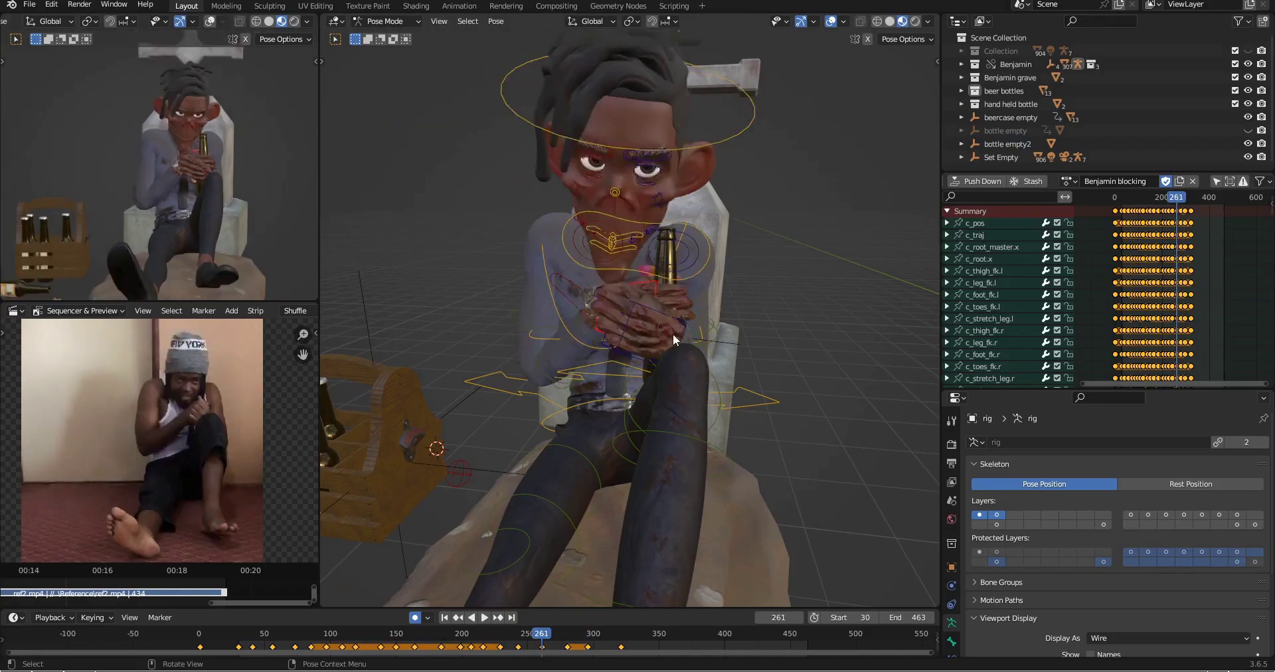
Step: Go to frame 296 and move the character's right hand control away from the bottle, out beside the chest
key("Up")
key("Up")
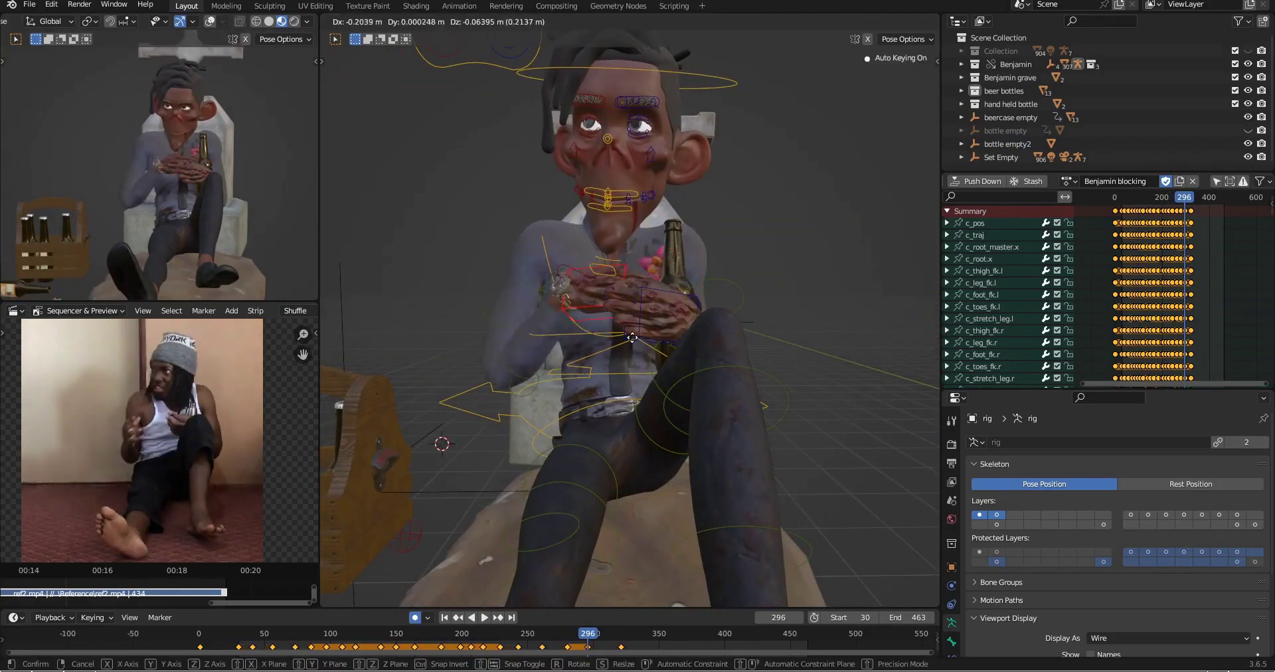
left_click(632, 337)
mouse_move(632, 338)
middle_mouse_down()
mouse_move(705, 362)
mouse_move(610, 340)
middle_mouse_up()
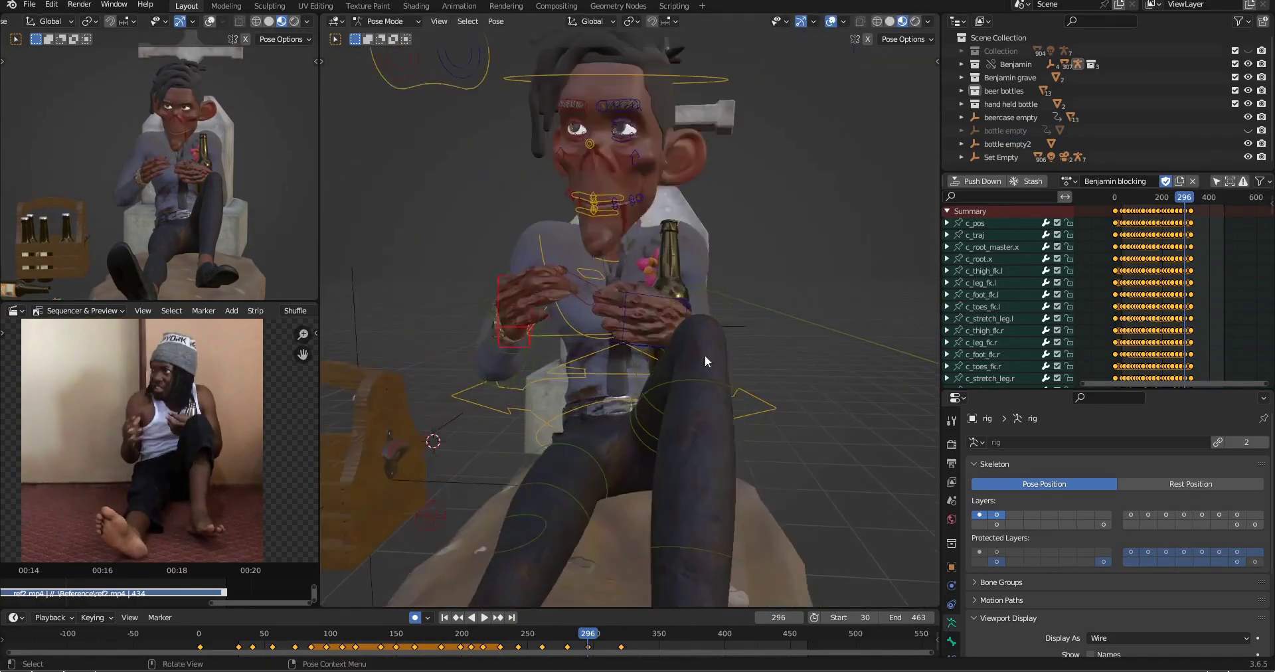
middle_click_drag(704, 355, 686, 293)
key("Down")
left_click(671, 291)
key("Up")
Step: Refine the position of the free right hand at frame 296 with further moves, comparing it with the neighbouring key frame
left_click(733, 272)
key("Down")
key("Up")
key("g")
left_click(782, 266)
left_click(636, 331)
middle_click_drag(636, 331, 562, 335)
key("g")
left_click(607, 307)
scroll(584, 312, "down", 3)
left_click(561, 335)
Step: Rotate the free right hand at frame 296 about the Z axis and then freely to match the reference gesture
scroll(668, 292, "down", 4)
key("Down")
key("Up")
left_click(626, 279)
key("r")
key("z")
mouse_move(667, 292)
middle_mouse_down()
mouse_move(783, 292)
mouse_move(771, 267)
mouse_move(707, 317)
mouse_move(584, 319)
mouse_move(740, 353)
mouse_move(643, 330)
mouse_move(639, 287)
mouse_move(822, 294)
mouse_move(839, 344)
mouse_move(723, 330)
mouse_move(707, 273)
mouse_move(690, 284)
middle_mouse_up()
left_click(775, 292)
scroll(770, 266, "up", 4)
key("r")
left_click(581, 320)
Step: Save the file, shift the selected control along the X axis, and rotate the head control at frame 296
key("ctrl+s")
key("g")
key("x")
scroll(779, 319, "down", 3)
middle_click_drag(779, 319, 720, 335)
left_click(790, 160)
key("r")
left_click(859, 244)
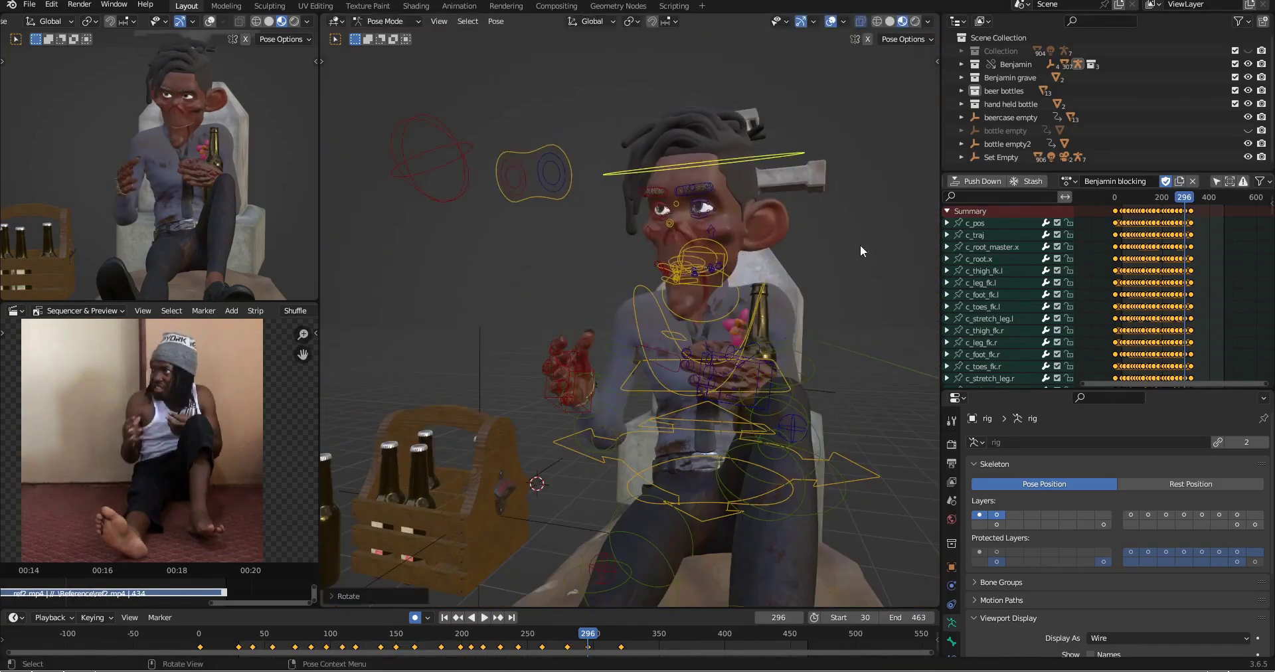
Step: Compare the poses at frames 280 and 296, and paste the copied pose onto frame 321
left_click(876, 205)
key("Down")
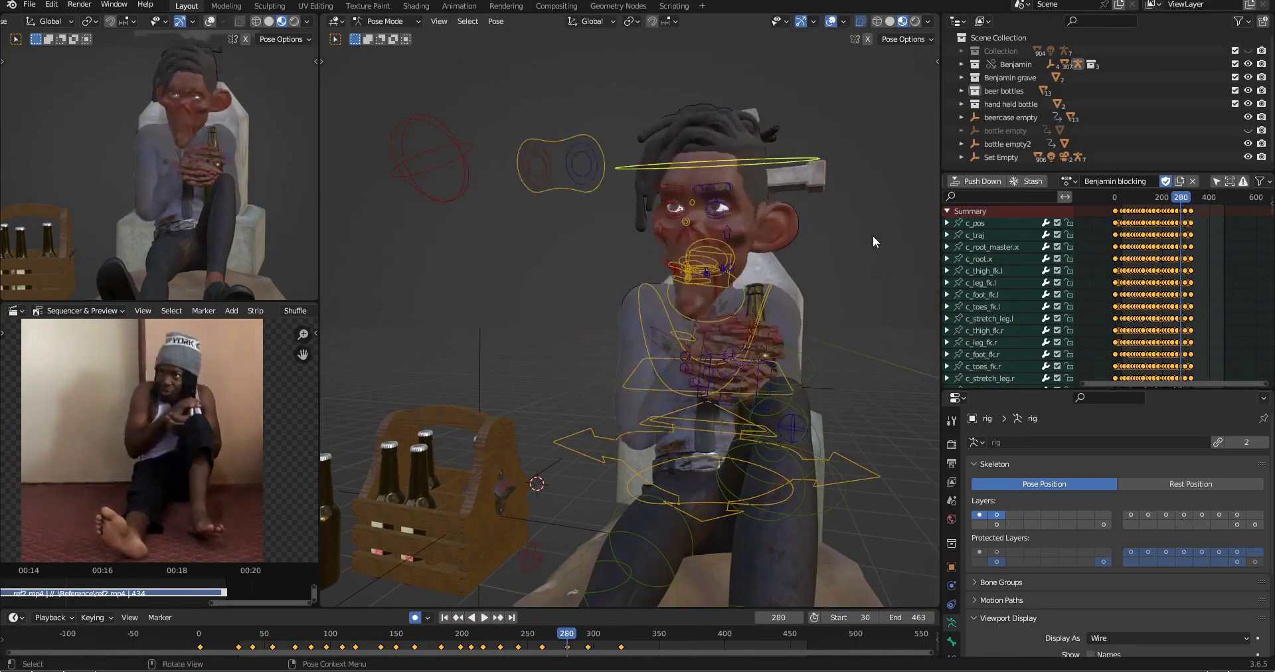
key("Up")
key("Up")
left_click(621, 647)
key("x")
scroll(710, 381, "down", 2)
middle_click_drag(710, 380, 677, 345)
scroll(216, 456, "up", 2)
key("Escape")
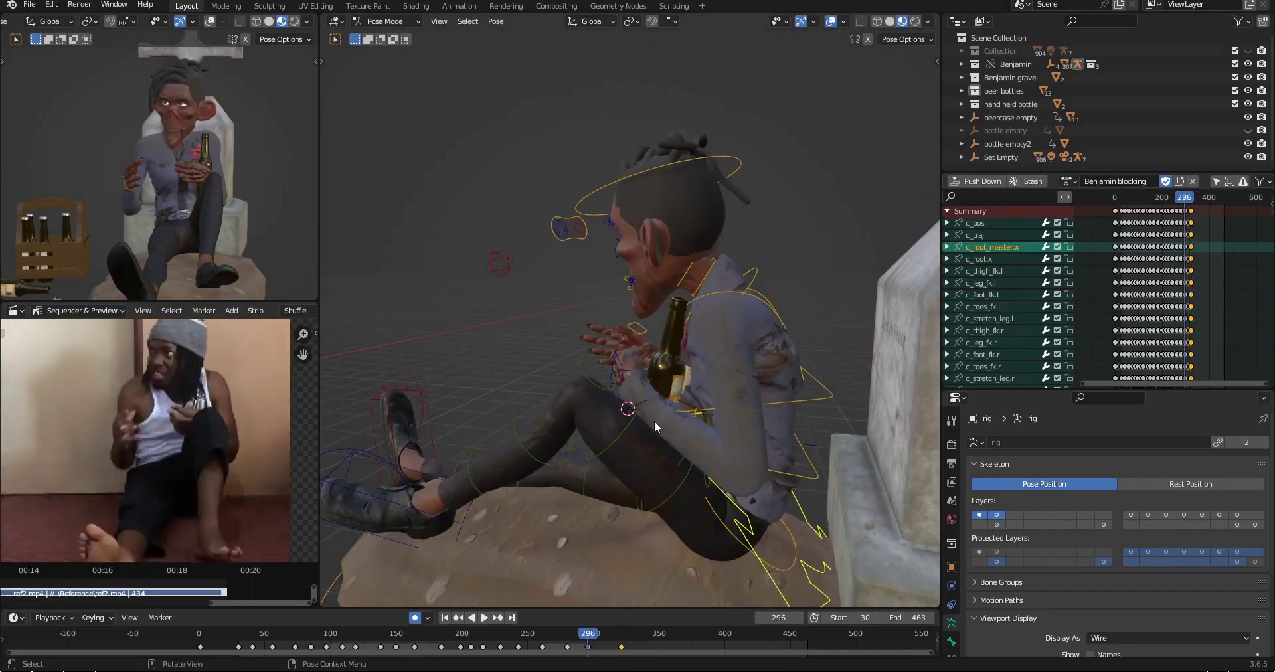
key("Up")
key("ctrl+v")
Step: Rotate the root master control about the X axis and turn the body about the Z axis at frame 321
middle_click_drag(498, 312, 756, 392)
left_click(480, 492)
key("r")
key("x")
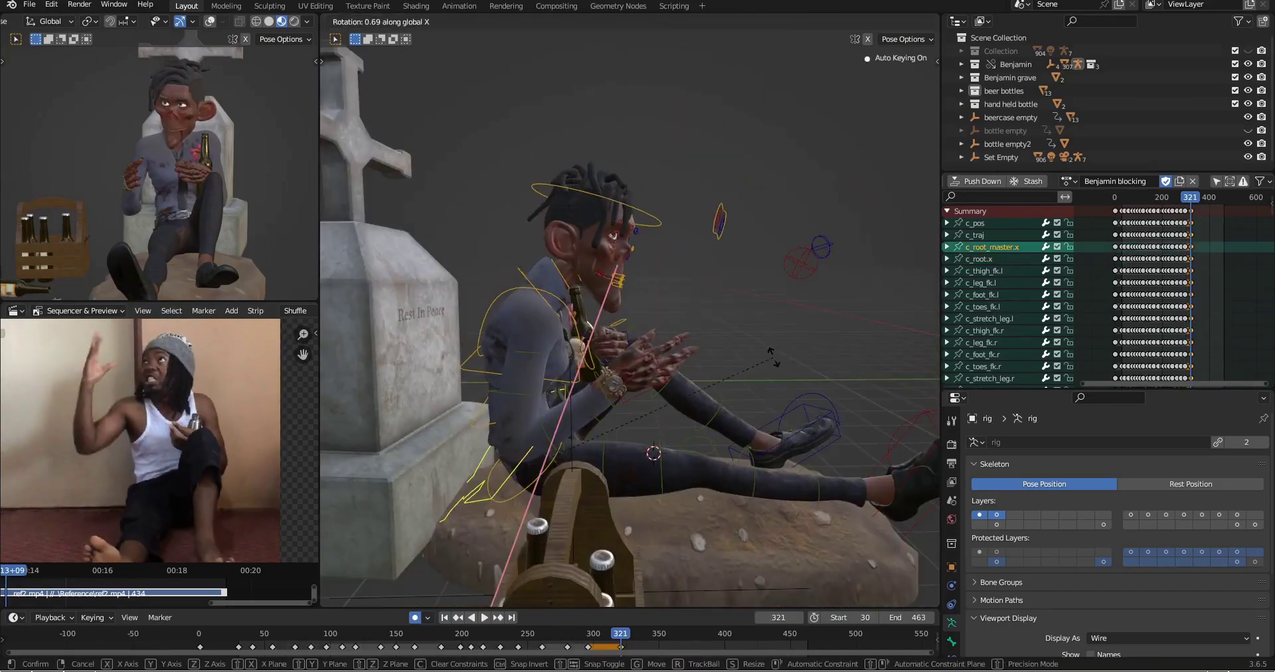
key("Up")
middle_click_drag(759, 325, 617, 332)
scroll(807, 329, "up", 2)
key("r")
key("z")
middle_click_drag(807, 328, 819, 146)
left_click(743, 352)
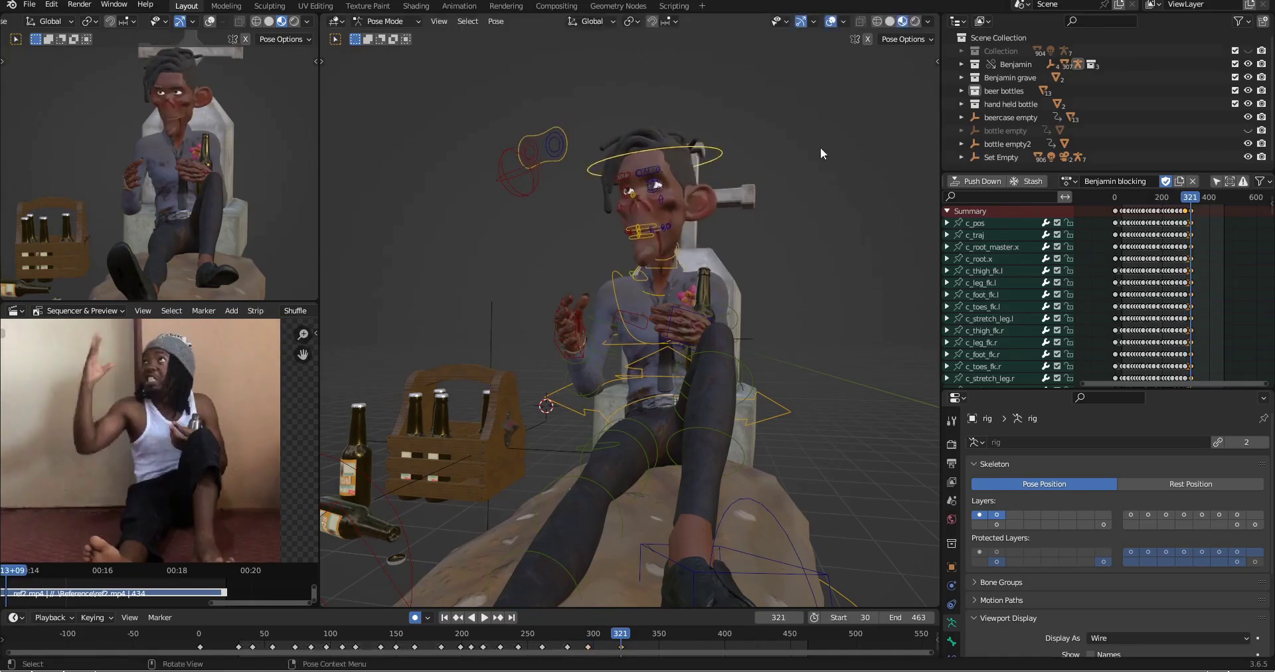
Step: Rotate the head control at frame 321, checking the head pose against frame 296
middle_click_drag(694, 238, 744, 225)
key("r")
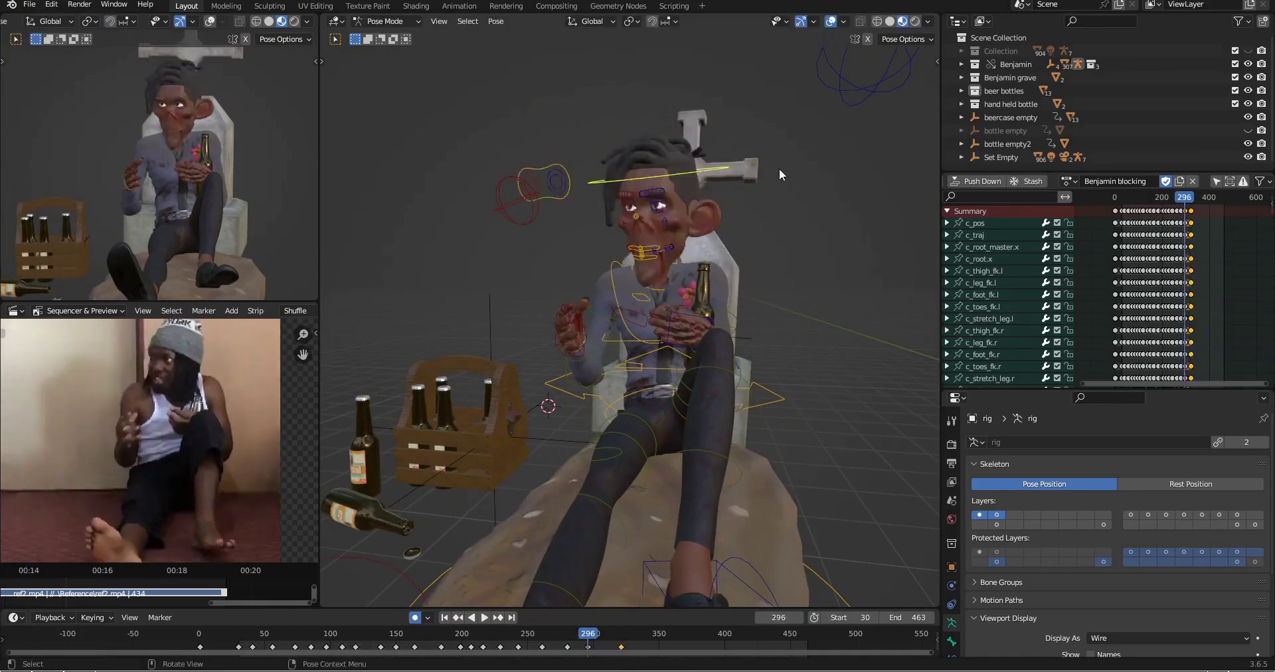
key("Up")
middle_click_drag(779, 169, 813, 278)
scroll(698, 222, "up", 5)
scroll(695, 249, "down", 5)
middle_click_drag(695, 249, 652, 300)
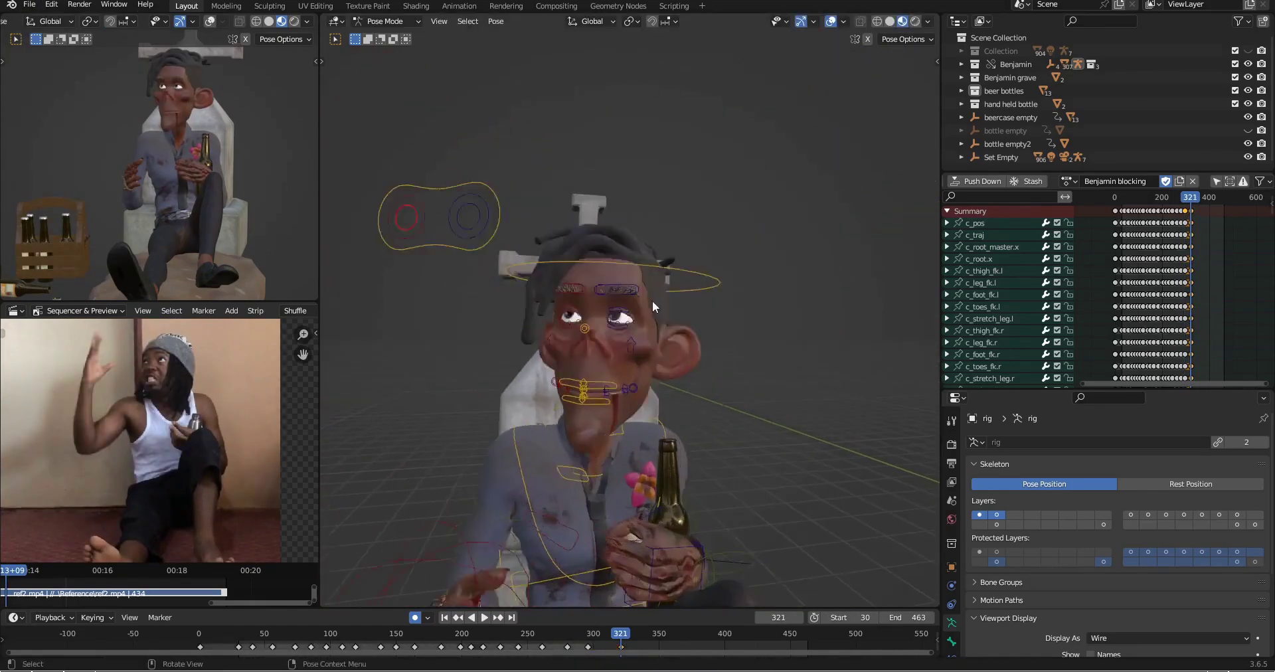
Step: Move a facial control near the eye slightly upward at frame 321 and paste the copied control pose
scroll(652, 300, "up", 5)
left_click(592, 320)
key("g")
left_click(589, 309)
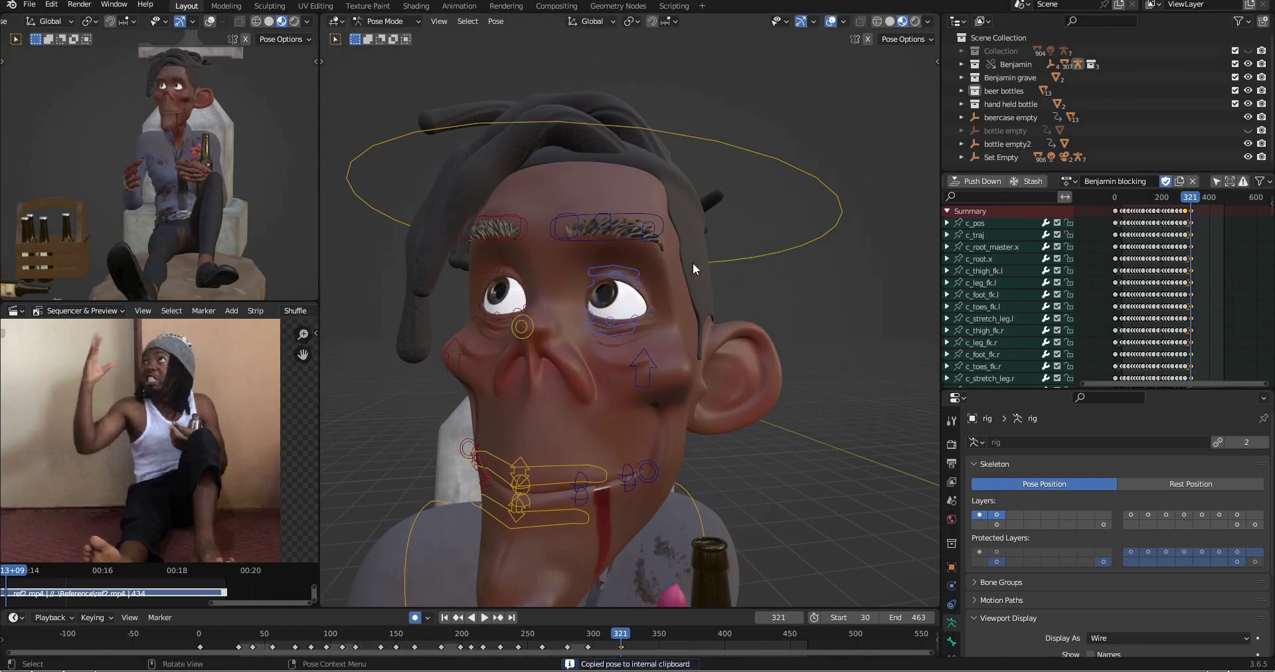
key("ctrl+v")
Step: Compare frames 296 and 321, rotate the selected rig control about the Z axis, and save the file
key("Down")
scroll(691, 262, "down", 4)
left_click(725, 309)
key("r")
key("z")
left_click(768, 307)
scroll(719, 400, "down", 3)
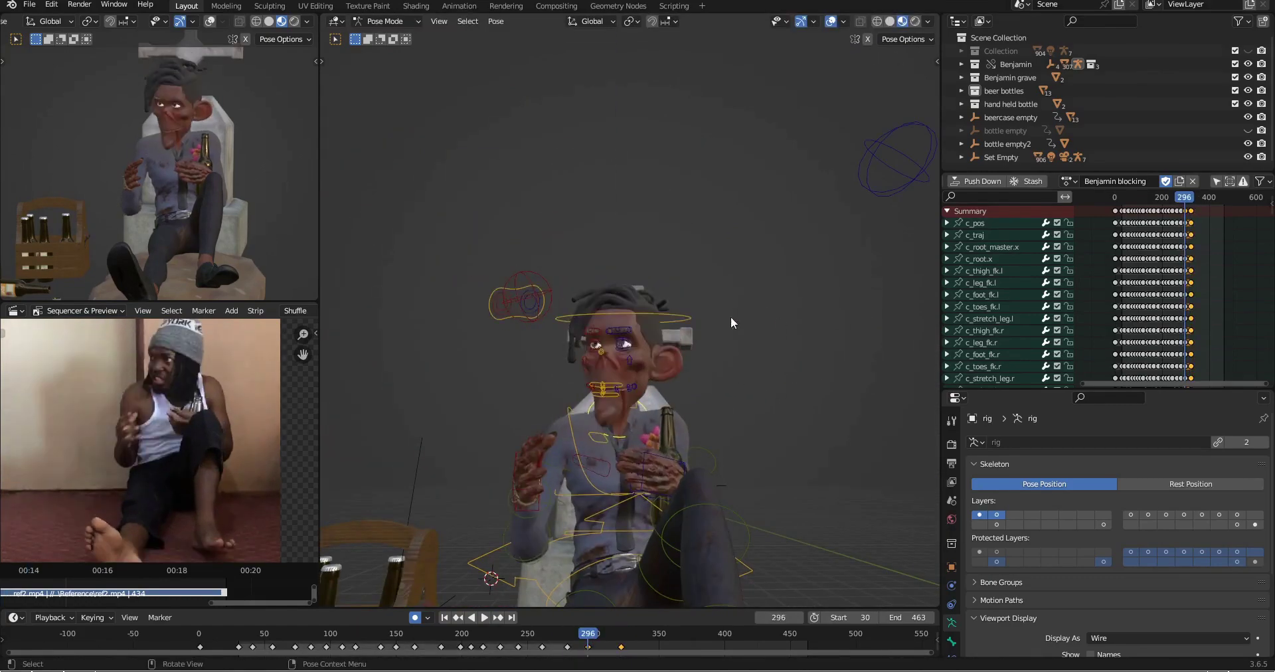
key("Up")
key("ctrl+s")
Step: Raise the character's right hand beside the head at frame 321, lifting its control along the Z axis
middle_click_drag(430, 320, 565, 325)
left_click(558, 431)
key("g")
left_click(591, 372)
middle_click_drag(663, 372, 505, 398)
left_click_drag(493, 424, 549, 446)
key("g")
key("z")
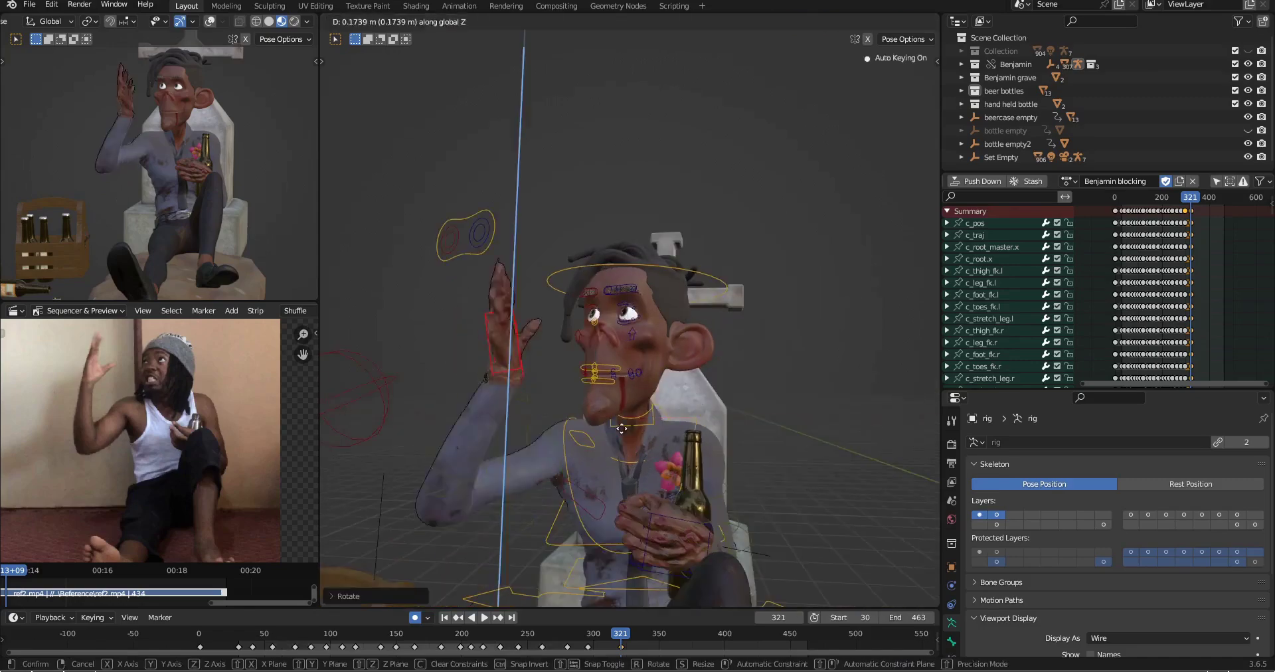
left_click(524, 332)
Step: Reposition the raised right hand at frame 321 and rotate it about the Z axis
middle_click_drag(525, 332, 774, 421)
key("g")
left_click(691, 305)
middle_click_drag(691, 306, 690, 398)
scroll(690, 399, "up", 4)
key("r")
key("z")
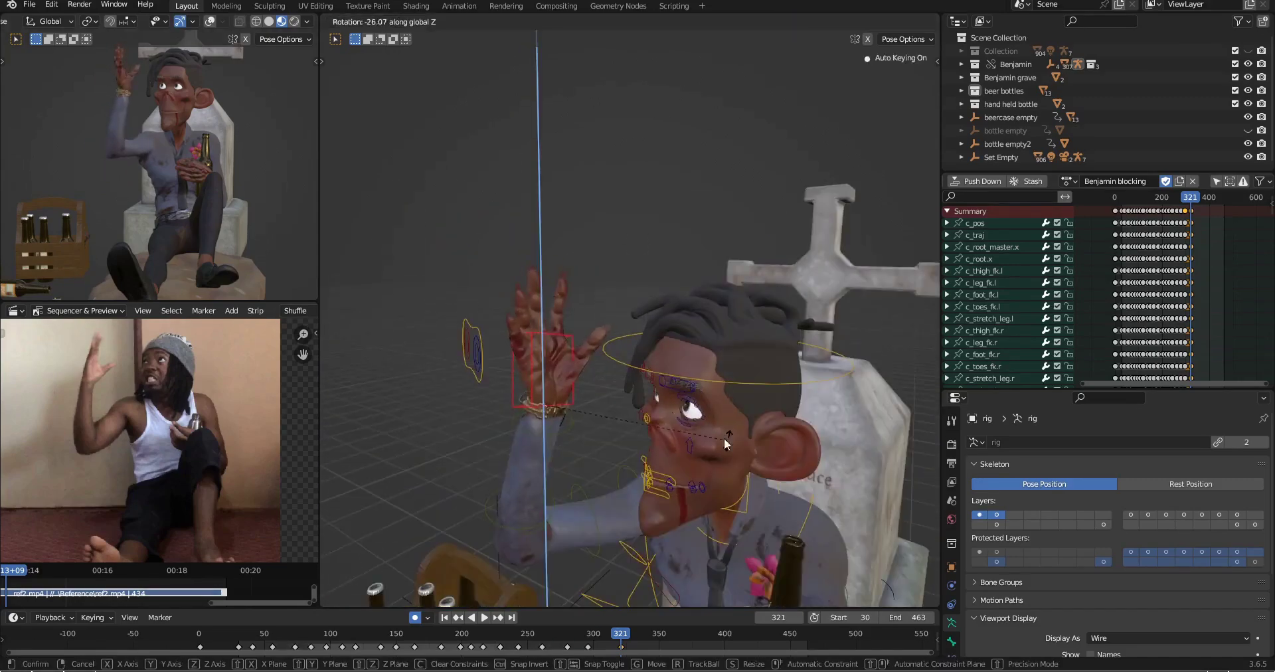
left_click(714, 441)
middle_click_drag(714, 441, 735, 330)
left_click(780, 332)
Step: Review the motion between frames 280 and 321, and rotate a finger control on the raised right hand
key("Down")
key("Down")
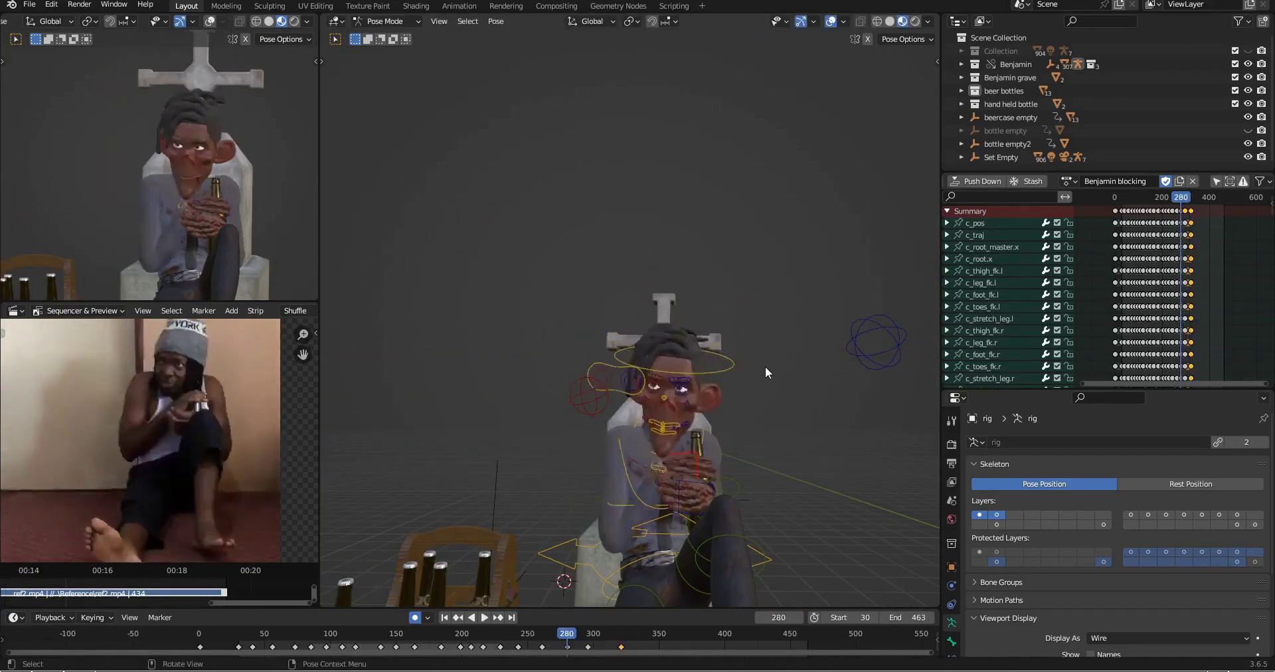
key("Up")
key("Up")
middle_click_drag(764, 369, 664, 371)
left_click_drag(620, 635, 637, 640)
scroll(571, 372, "up", 5)
left_click(491, 424)
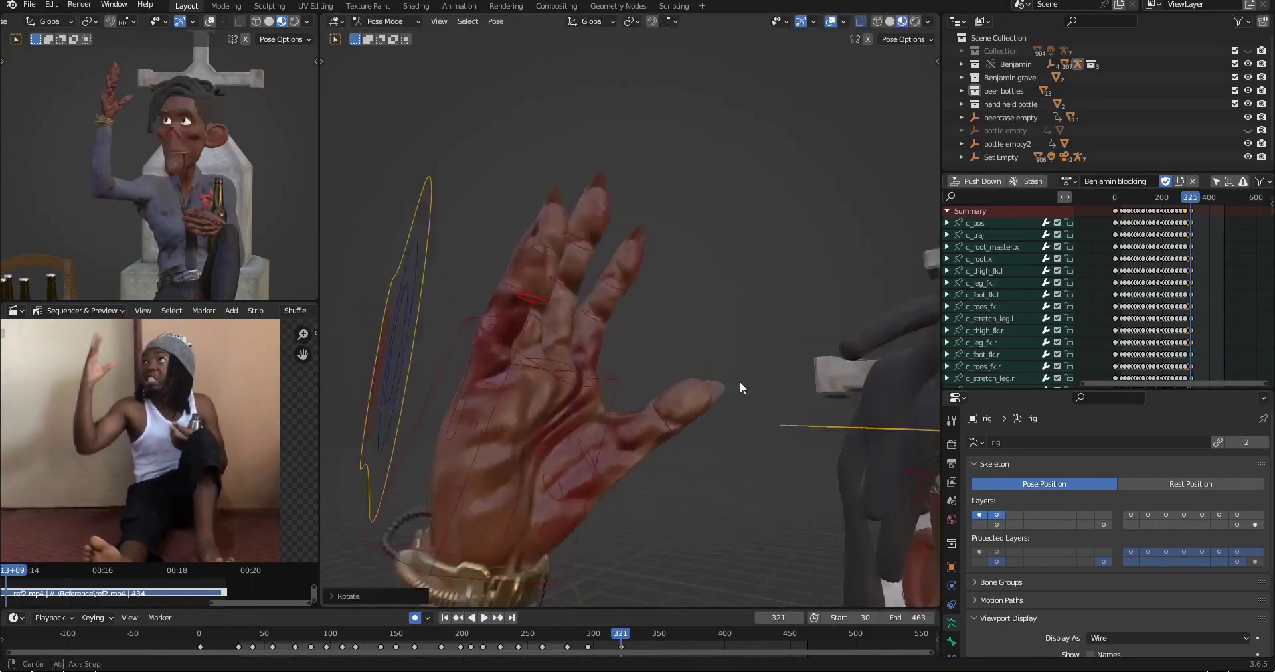
Step: Reposition the facial controls at frame 321, including the inner eyebrow control, and copy the pose
scroll(684, 356, "down", 5)
middle_click_drag(664, 358, 747, 358)
left_click(747, 352)
key("g")
left_click(748, 348)
scroll(748, 352, "up", 4)
left_click(674, 417)
key("g")
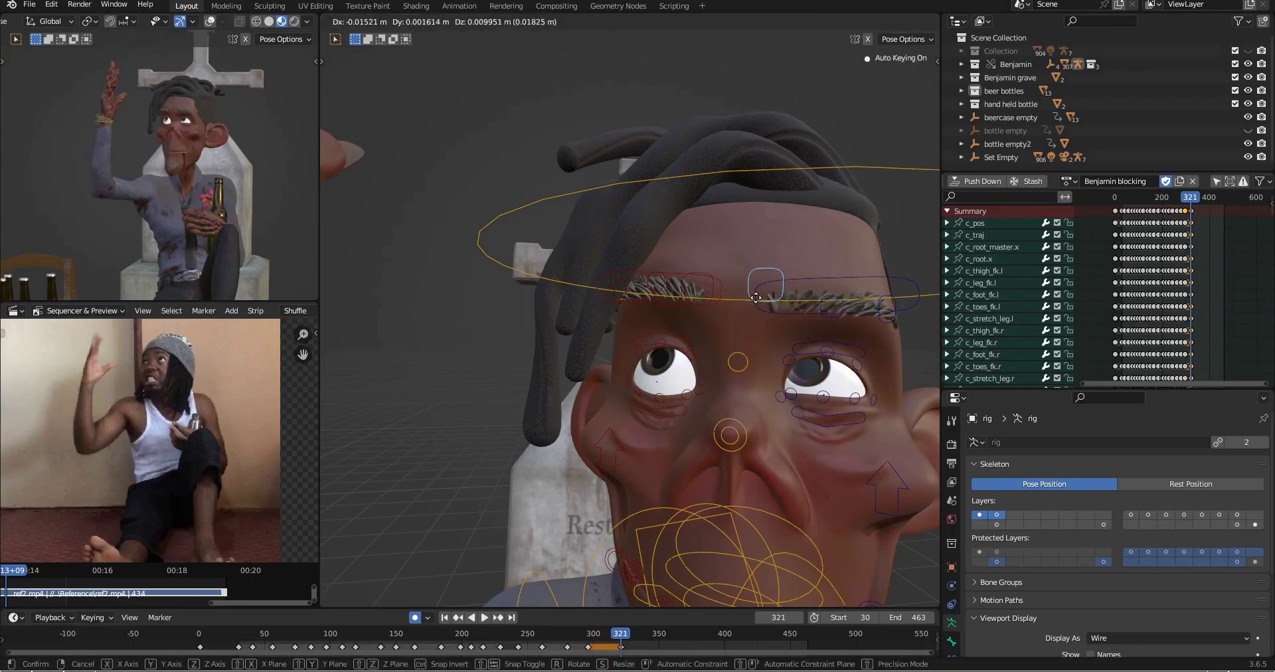
scroll(820, 343, "down", 4)
middle_click_drag(820, 344, 531, 319)
key("ctrl+c")
Step: Scale down the single-eye gaze control at frame 321 and save the file
left_click(523, 216)
key("s")
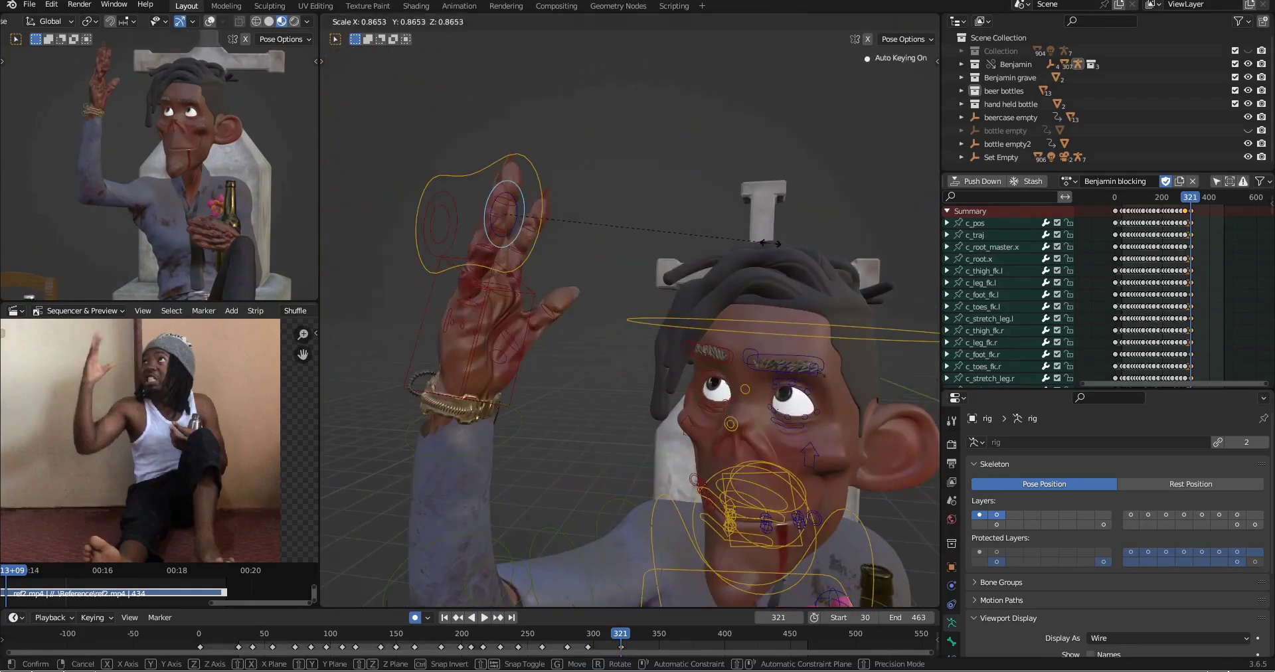
left_click(29, 5)
left_click(61, 91)
scroll(691, 425, "down", 4)
scroll(215, 153, "up", 1)
middle_click_drag(687, 441, 709, 413)
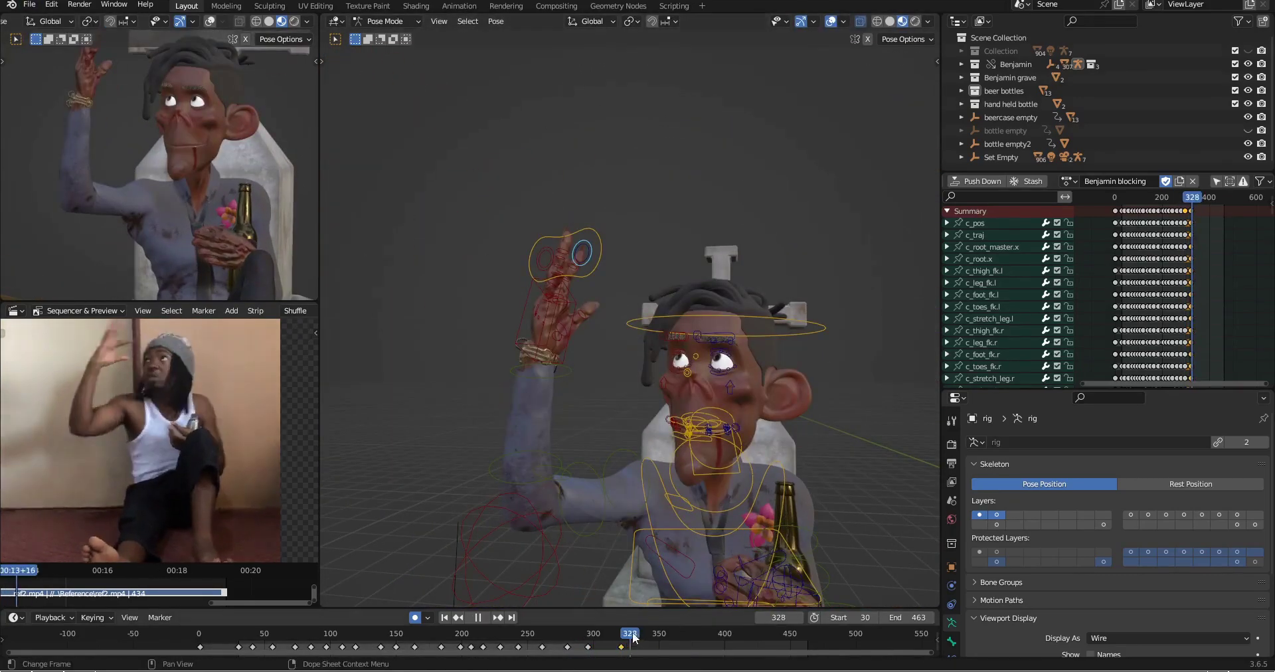
Step: Go to frame 338, insert keyframes for all rig controls, and save the file
left_click_drag(641, 639, 643, 638)
scroll(651, 358, "down", 6)
key("a")
key("i")
left_click(30, 4)
left_click(50, 86)
scroll(166, 165, "down", 3)
scroll(725, 295, "up", 4)
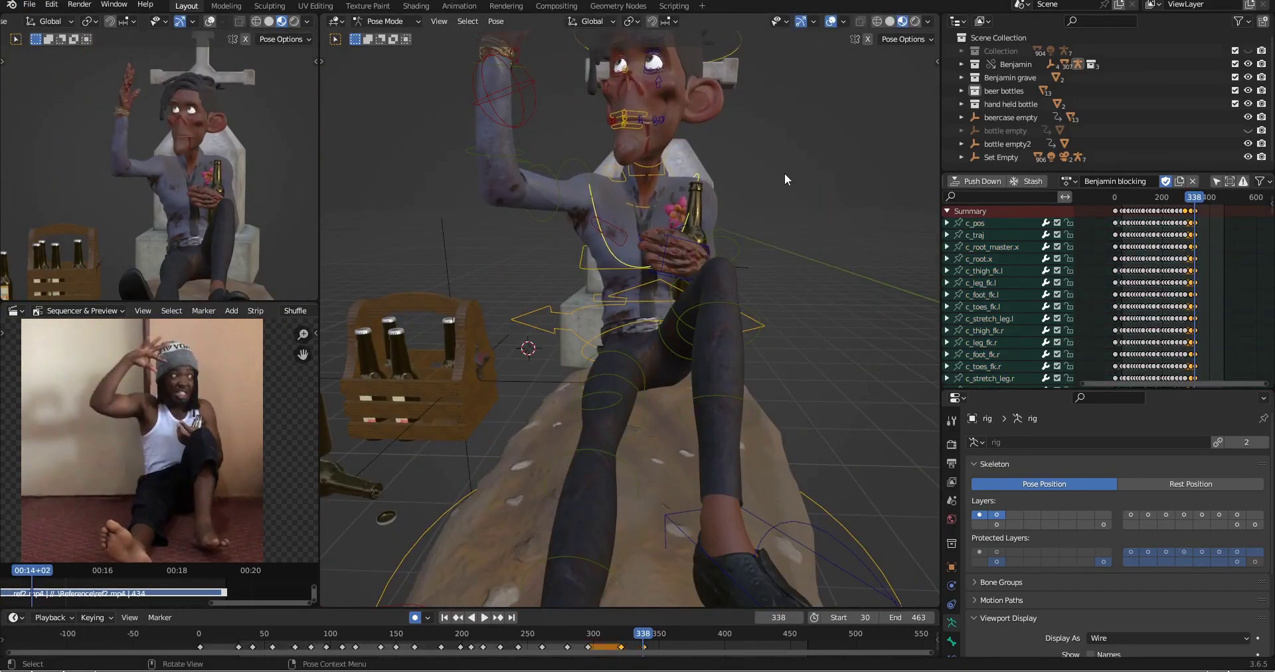
Step: Rotate the head about its local X axis and turn it toward the front at frame 338, and save the file
middle_click_drag(783, 173, 674, 257)
scroll(675, 257, "up", 2)
key("r")
key("x")
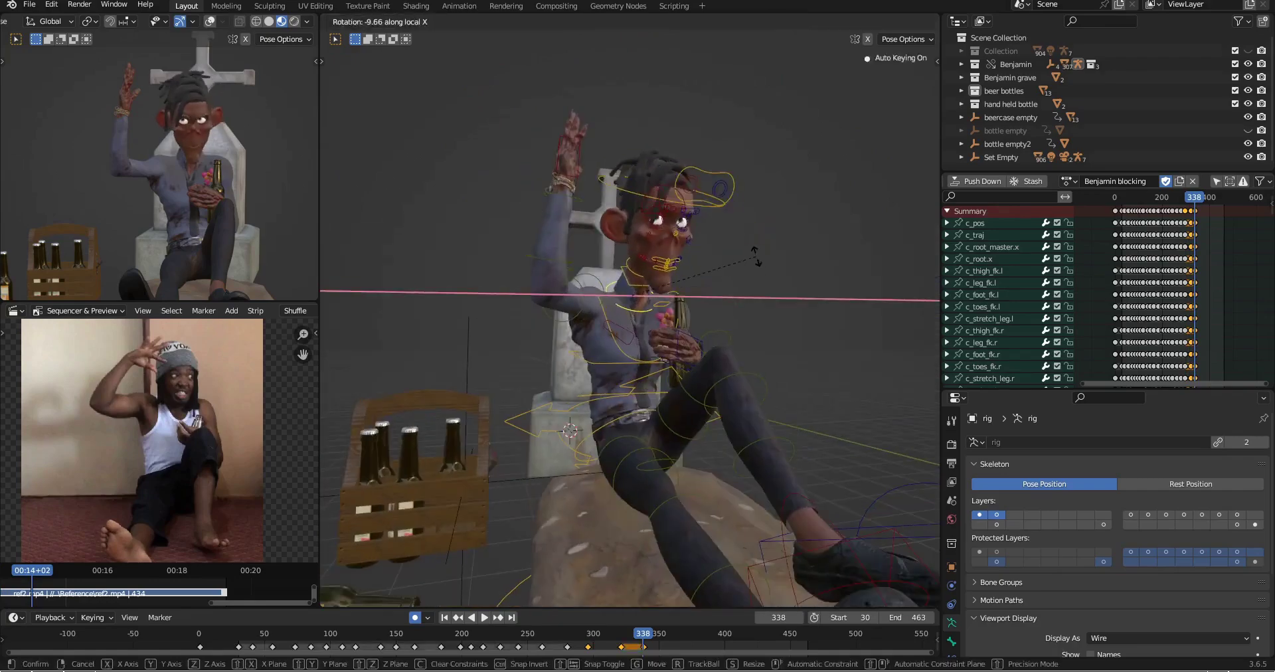
left_click(755, 257)
middle_click_drag(756, 257, 671, 259)
key("r")
key("r")
left_click(664, 252)
key("ctrl+s")
Step: Move the gaze target about 0.37 m along X at frame 338 to redirect the eyes
middle_click_drag(570, 252, 642, 263)
middle_click_drag(751, 226, 657, 200)
key("g")
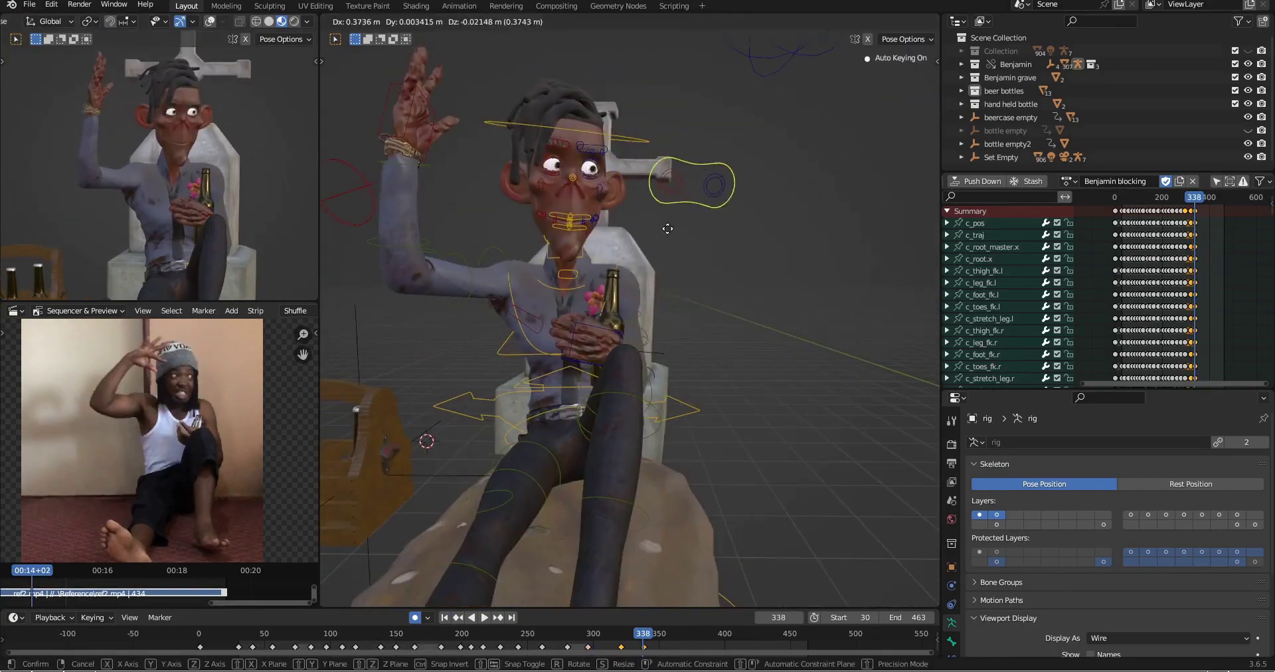
left_click(682, 229)
Step: Finish redirecting the gaze and adjust the left eyebrow control at frame 338
scroll(142, 438, "up", 1)
scroll(687, 265, "up", 5)
scroll(651, 199, "up", 2)
scroll(631, 199, "down", 3)
left_click_drag(715, 191, 613, 232)
key("ctrl+c")
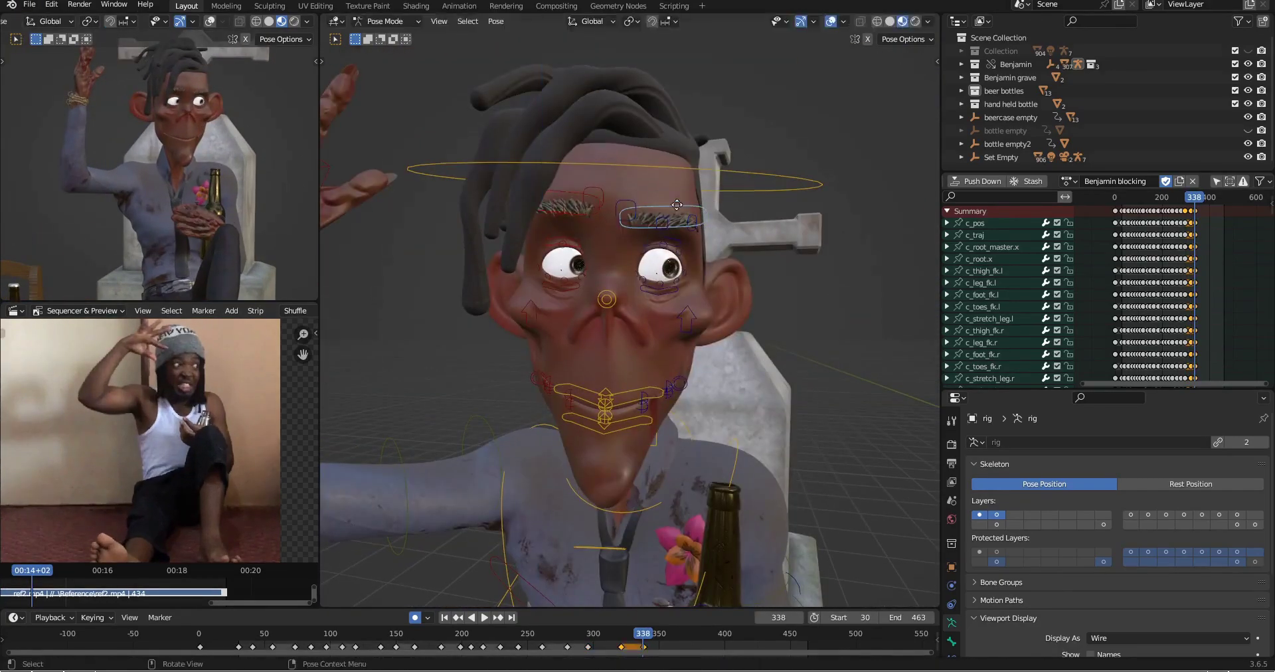
right_click(678, 169)
middle_click_drag(676, 204, 704, 246)
left_click(676, 199)
Step: Refine the upper-body rotation at frame 338 with free rotation, comparing the pose against frame 321
scroll(675, 212, "down", 5)
left_click(709, 260)
key("r")
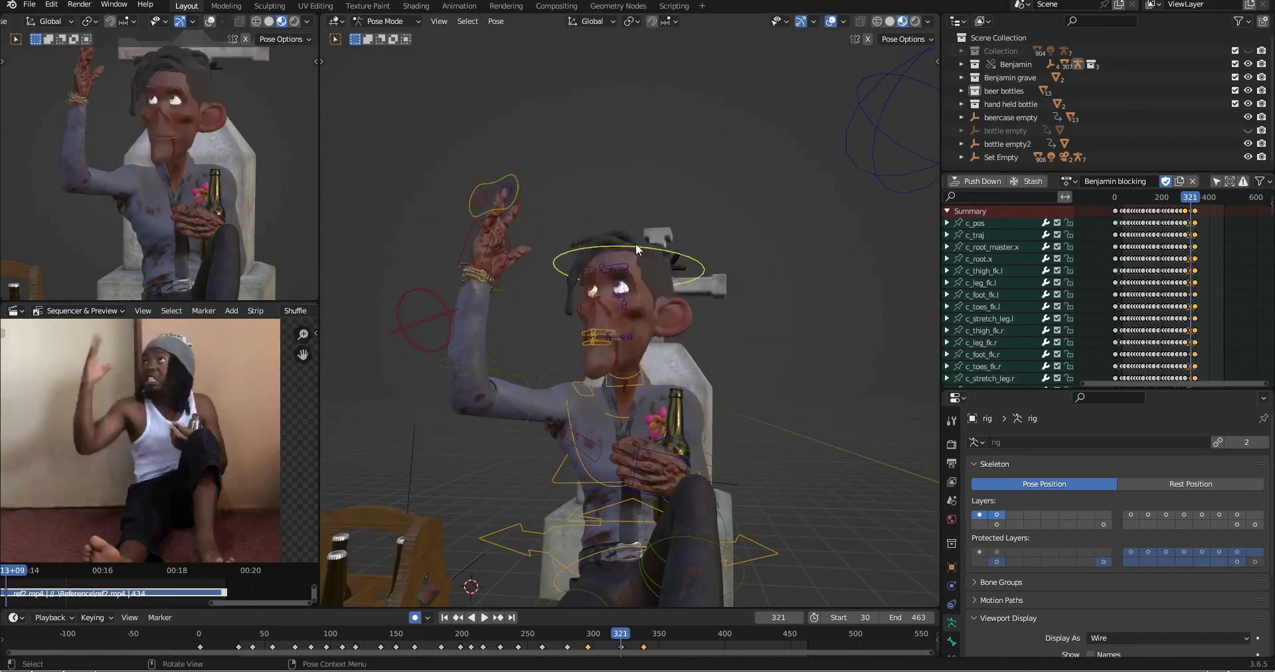
key("Up")
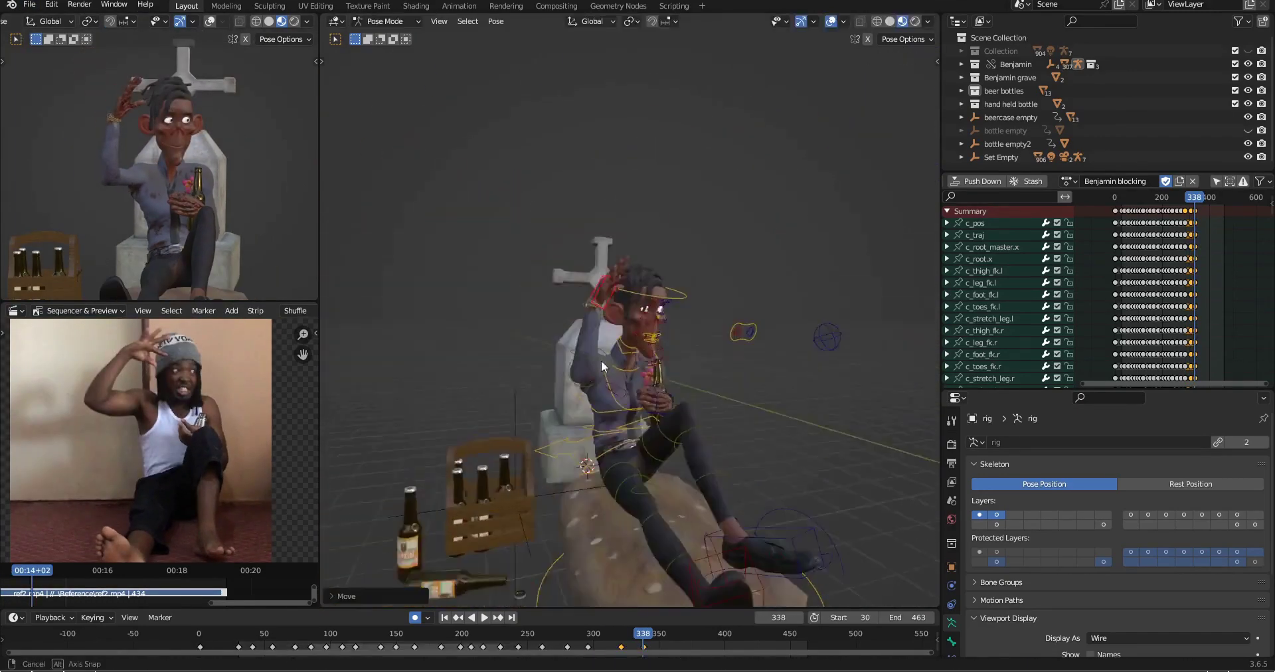
middle_click_drag(602, 365, 730, 360)
key("r")
key("r")
key("Down")
key("Up")
scroll(739, 349, "up", 3)
key("Down")
left_click(730, 360)
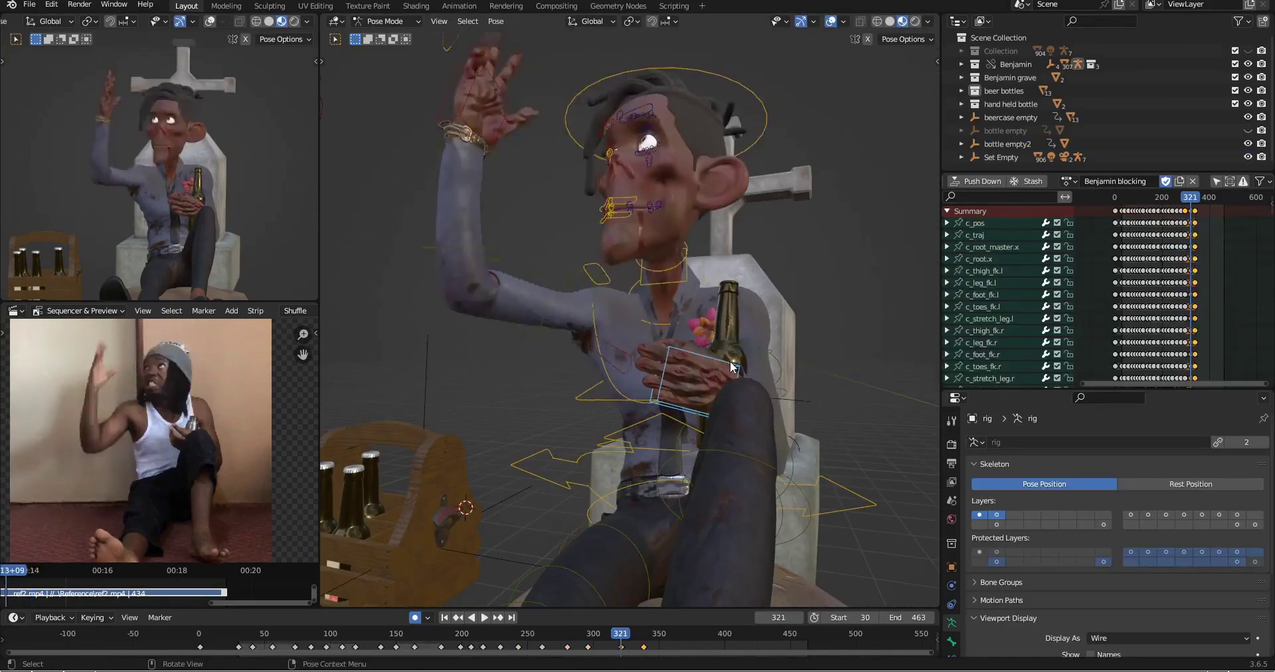
Step: Rotate a finger control of the raised right hand at frame 338, checking it against the neighbouring key poses
key("Up")
key("Down")
key("Down")
key("Up")
key("Up")
scroll(807, 323, "up", 3)
left_click(540, 198)
key("r")
left_click(570, 219)
middle_click_drag(571, 219, 609, 362)
key("Down")
key("Up")
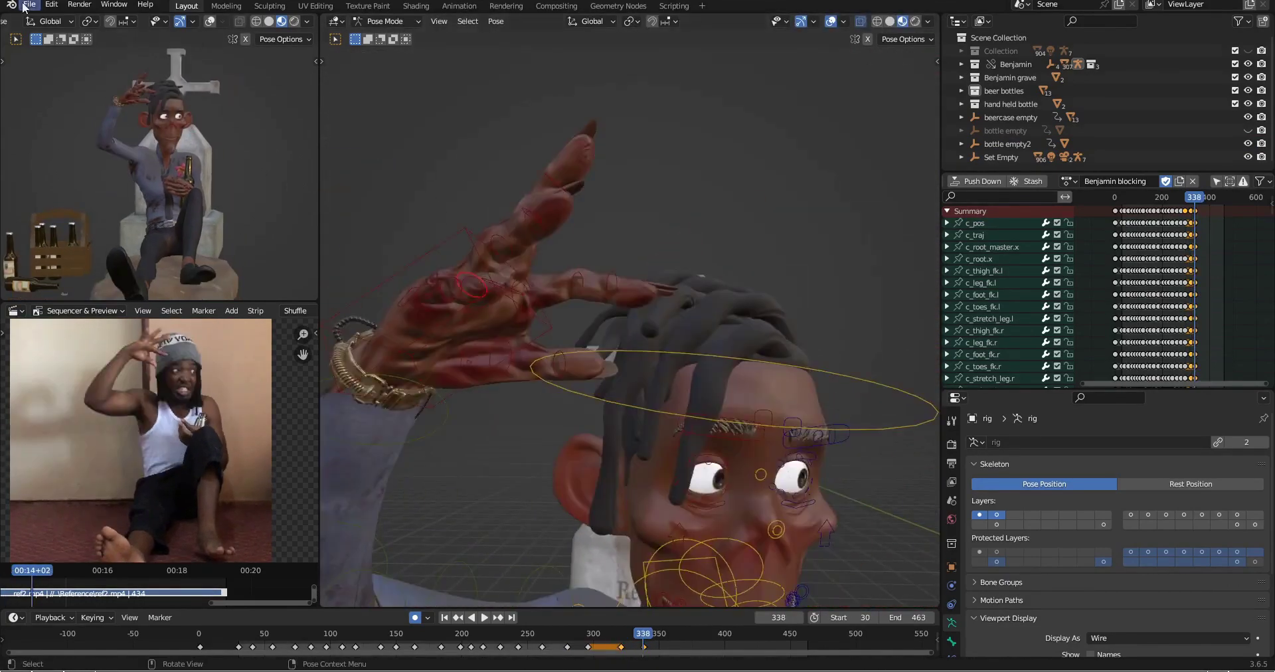
Step: Move the right hand down from the head to the bottle-holding left hand for the pose at frame 346
scroll(609, 361, "down", 4)
middle_click_drag(664, 411, 628, 199, "shift")
scroll(137, 99, "down", 1)
left_click(618, 310)
middle_click_drag(682, 282, 719, 248)
key("g")
left_click(751, 266)
key("g")
left_click(717, 292)
middle_click_drag(717, 292, 654, 252)
key("Down")
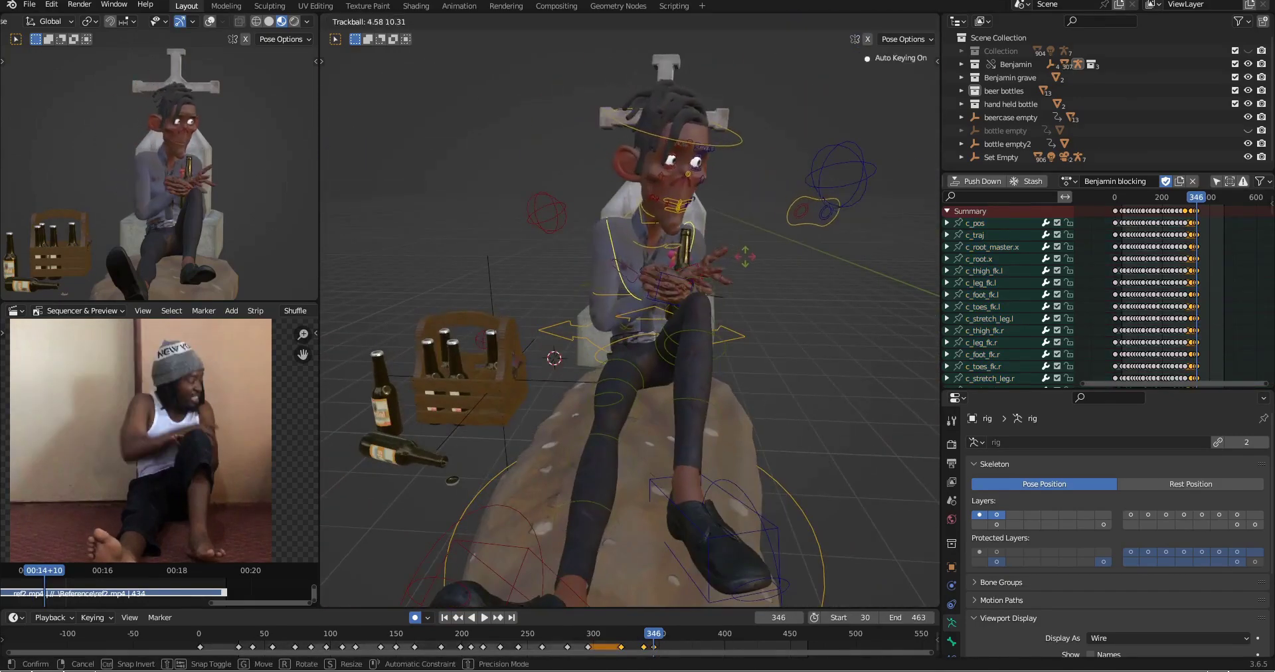
Step: Trackball-rotate the chest at frame 346 and paste the copied pose onto the right hand
middle_click_drag(597, 337, 691, 258)
middle_click_drag(701, 310, 690, 339)
left_click(811, 218)
scroll(764, 272, "up", 2)
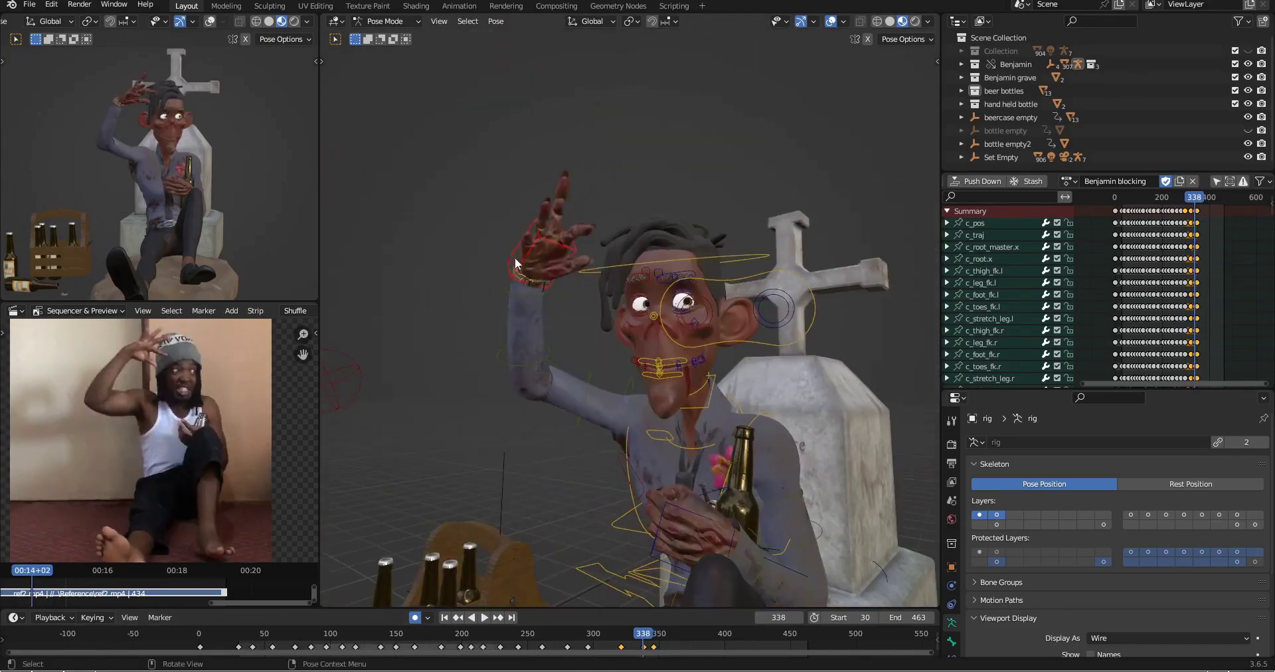
key("ctrl+v")
middle_click_drag(624, 259, 565, 292, "shift")
left_click(605, 270)
Step: Expand the hand held bottle collection and bottle empty2 in the outliner to reach the bottle objects
left_click(1005, 130)
left_click(960, 131)
scroll(996, 133, "down", 4)
left_click(961, 144)
middle_click_drag(637, 312, 598, 316)
left_click(569, 326)
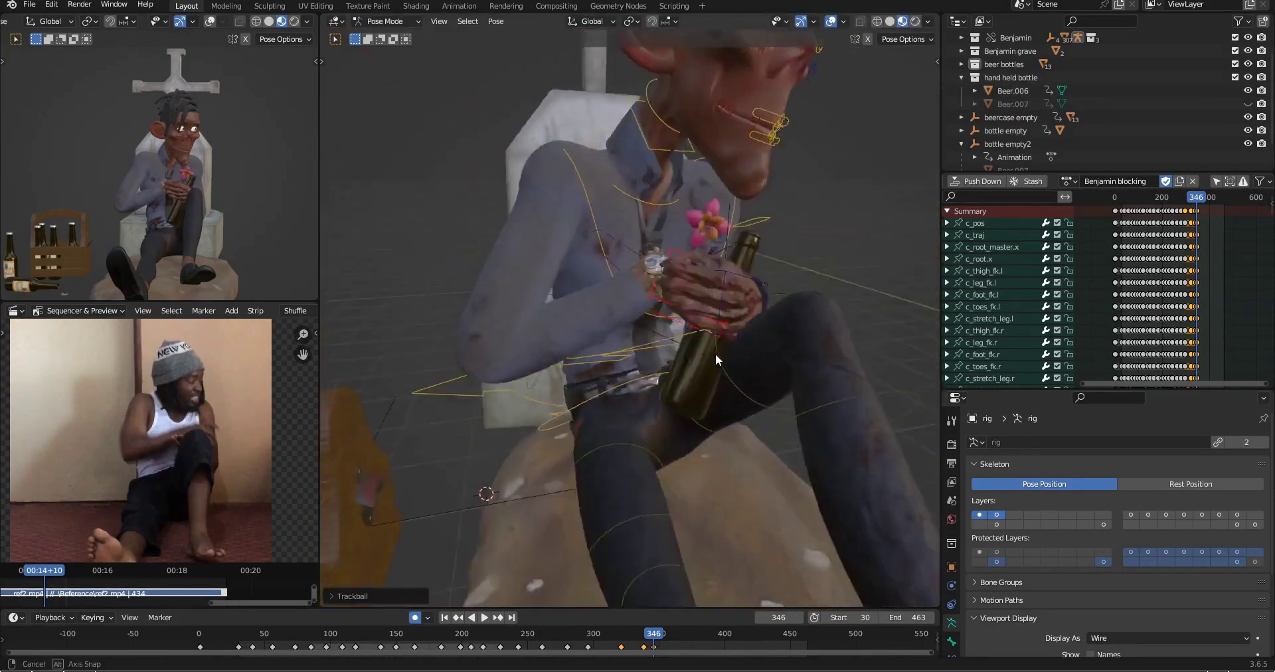
Step: Move the right hand about 0.16 m toward the bottle at frame 346
middle_click_drag(698, 352, 737, 286)
key("g")
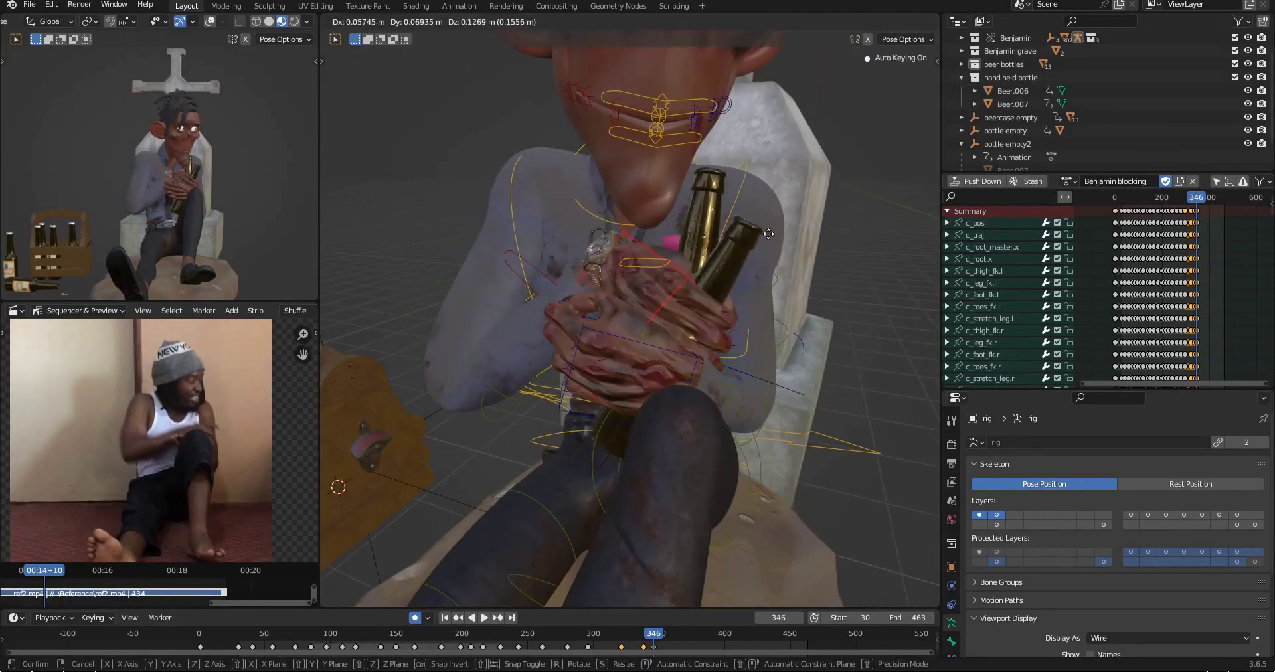
left_click(770, 238)
middle_click_drag(770, 239, 705, 284)
Step: Hide the Beer.006 bottle and insert a keyframe at frame 346
left_click(689, 279)
scroll(748, 345, "down", 2)
key("h")
left_click(677, 295)
scroll(678, 295, "up", 2)
left_click(746, 326)
key("i")
left_click(828, 438)
Step: Move the left hand away from the bottle so the right hand alone holds it at frame 346
middle_click_drag(827, 439, 604, 397)
left_click(634, 320)
key("g")
left_click(664, 319)
key("g")
left_click(750, 332)
scroll(750, 332, "down", 7)
middle_click_drag(751, 332, 576, 454)
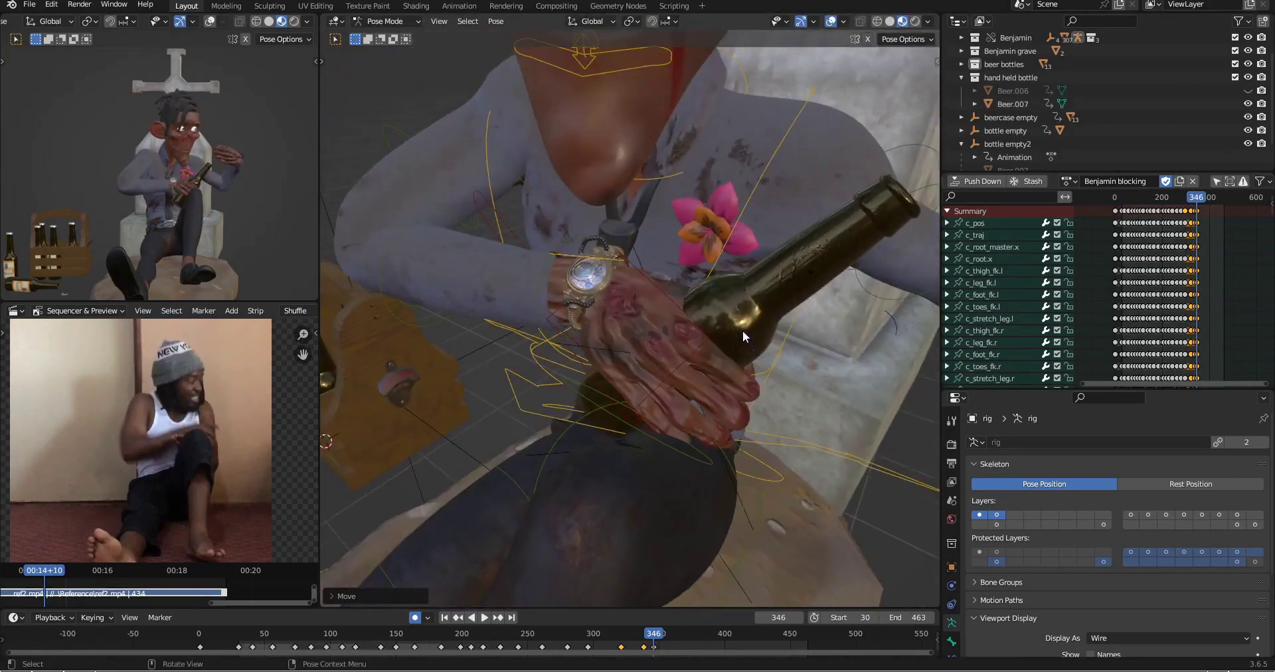
Step: Trackball-rotate the right hand to fit around the bottle at frame 346
mouse_move(742, 332)
middle_mouse_down()
mouse_move(628, 342)
mouse_move(676, 316)
mouse_move(824, 319)
mouse_move(740, 325)
middle_mouse_up()
key("r")
key("r")
scroll(663, 305, "down", 3)
left_click(740, 325)
key("r")
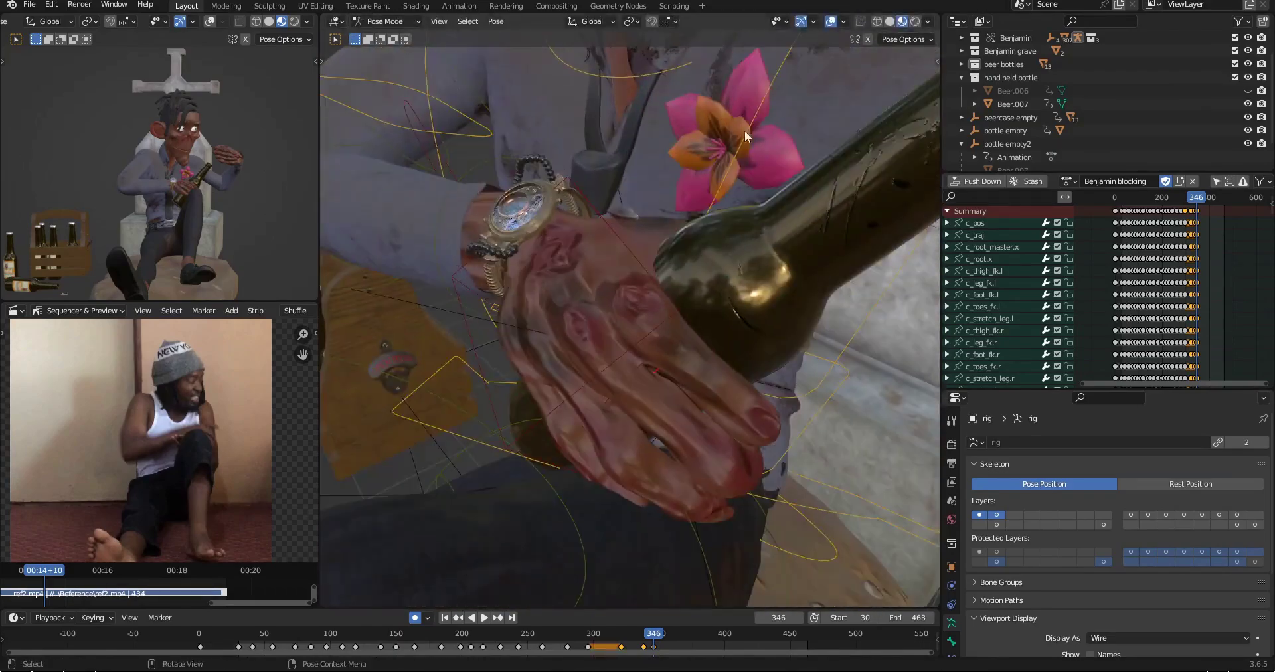
Step: Rotate the right hand's finger control about its local X axis to close the grip, and save the file
middle_click_drag(743, 131, 670, 292)
key("alt+z")
left_click(641, 300)
key("r")
key("x")
key("x")
left_click(651, 330)
left_click(29, 5)
left_click(49, 90)
Step: Rename the hand-held bottles Beer1 and Beer2, and duplicate Beer2 in place
double_click(1013, 92)
scroll(880, 181, "down", 3)
left_click(723, 350)
middle_click_drag(723, 349, 684, 292)
left_click(684, 278, "shift")
key("shift+d")
key("Escape")
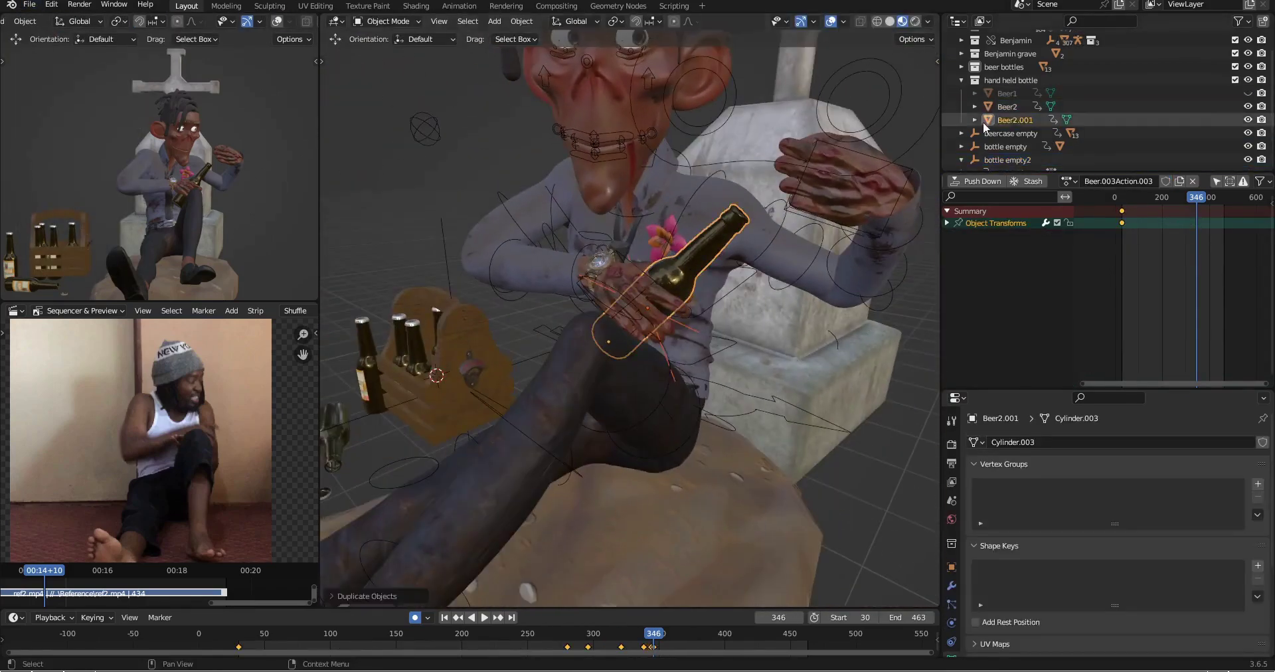
Step: Name the copies Beer3 and bottle empty3, hide Beer2, and set up the parenting for the duplicate bottle
double_click(1015, 145)
type("bottle empty3")
key("Return")
left_click(1247, 78)
key("ctrl+p")
left_click(578, 407)
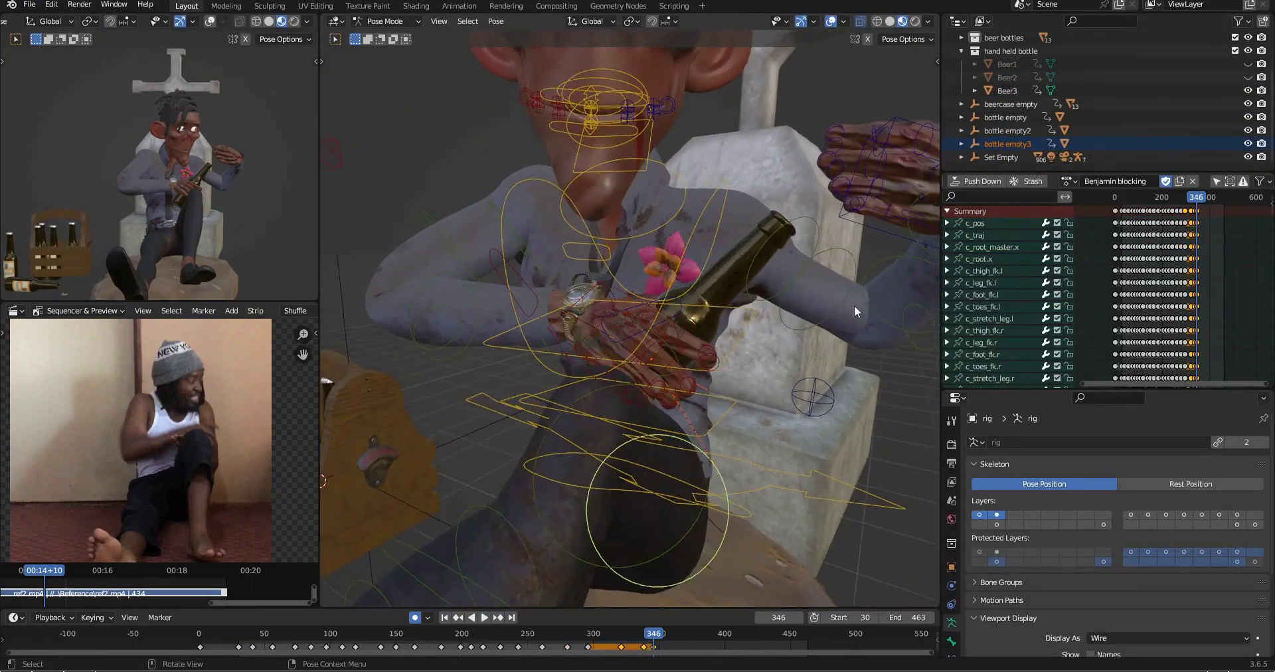
Step: Save the file, and copy and paste the pose to bring the left hand back to the bottle at frame 346
key("ctrl+s")
middle_click_drag(853, 305, 806, 89)
key("ctrl+c")
key("ctrl+v")
scroll(617, 319, "up", 3)
left_click(618, 338)
scroll(159, 172, "up", 3)
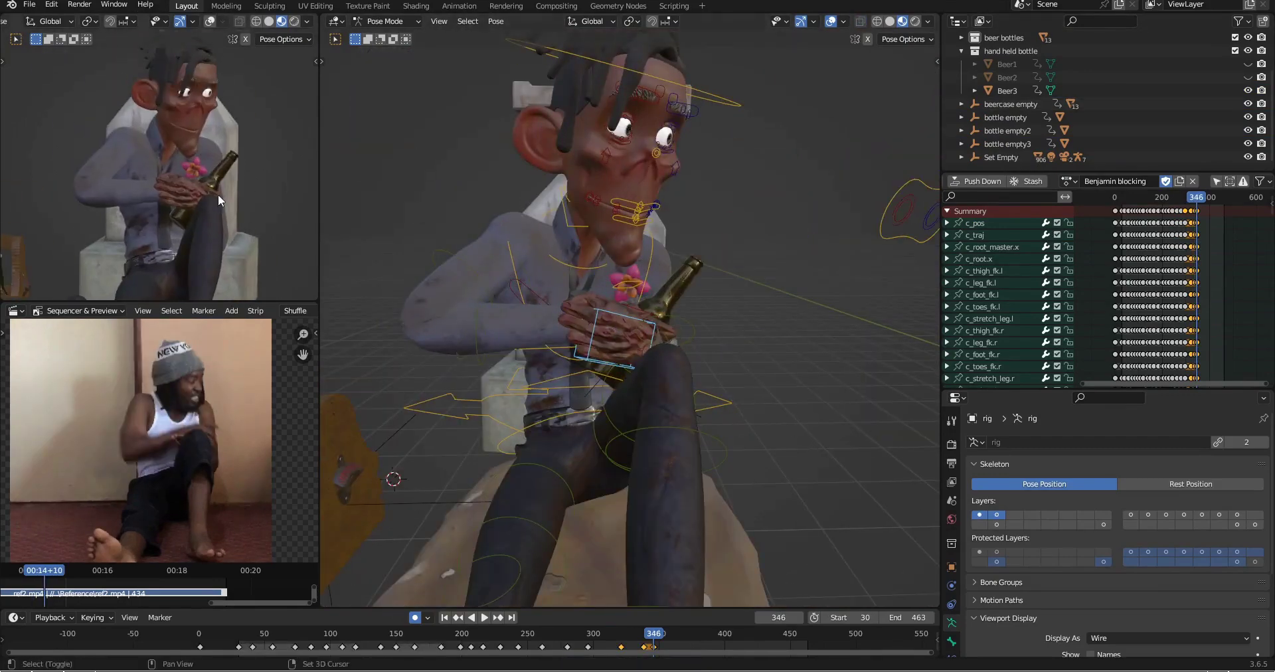
Step: Show Beer2 instead of Beer3 and trackball-rotate the left hand at frame 346, comparing with the adjacent key pose
scroll(629, 319, "down", 2)
left_click(1248, 78)
key("Down")
key("Up")
key("r")
key("r")
scroll(703, 308, "up", 3)
middle_click_drag(797, 266, 624, 478)
key("Down")
key("Up")
Step: Move the inner left eyebrow control about 0.02 m at frame 346 and compare it with the adjacent key pose
scroll(659, 297, "down", 3)
scroll(448, 333, "up", 3)
key("n")
key("n")
middle_click_drag(637, 232, 680, 261)
scroll(679, 261, "up", 1)
left_click(659, 247)
key("g")
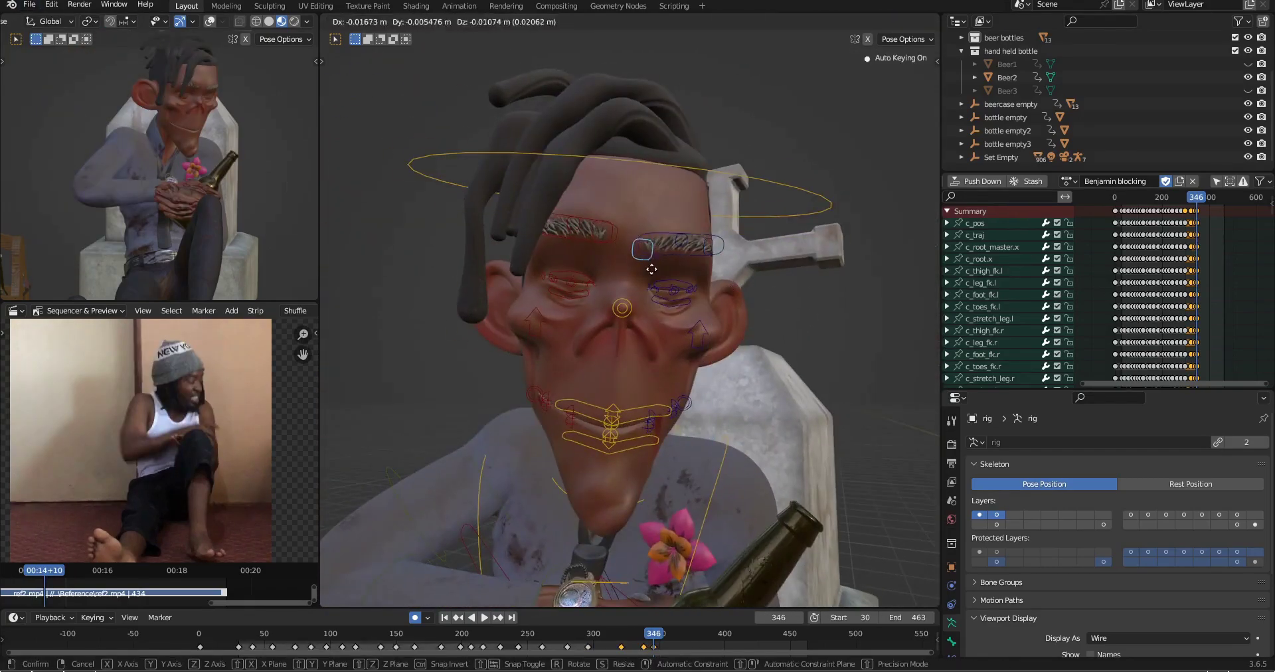
key("Down")
key("Up")
scroll(624, 261, "down", 3)
scroll(174, 172, "up", 4)
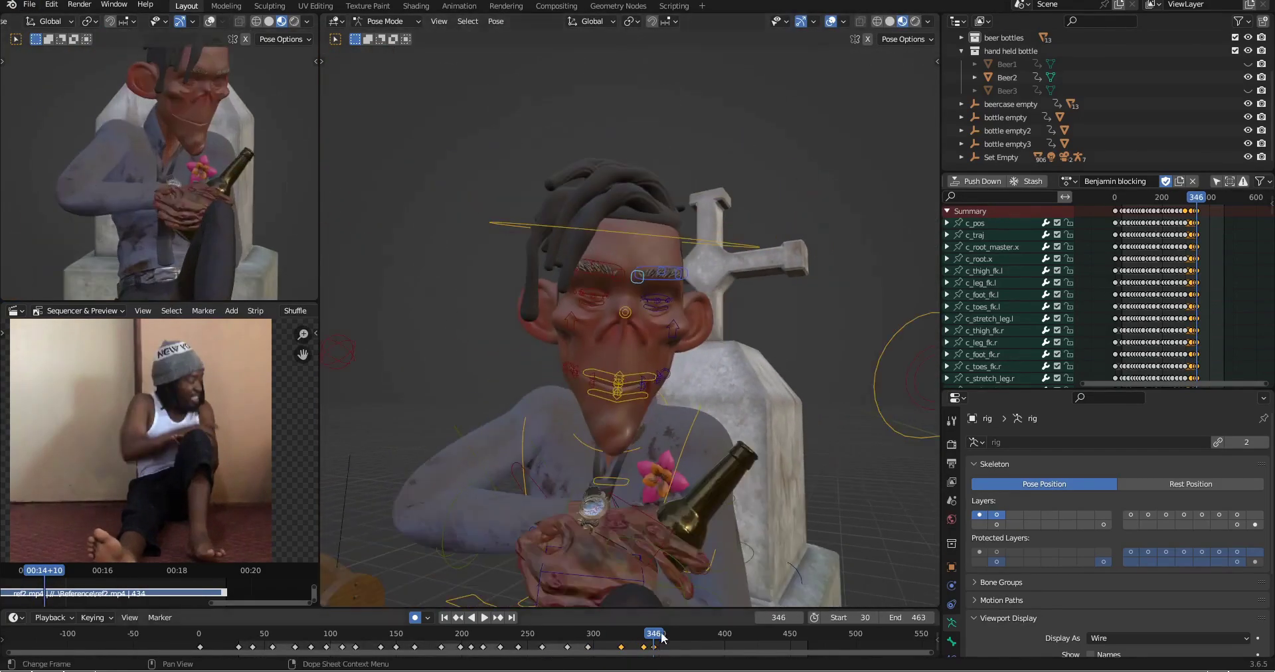
Step: Go to frame 359, insert keyframes for the rig, and trackball-rotate the right hand holding the bottle
left_click_drag(658, 641, 672, 643)
key("i")
middle_click_drag(597, 332, 664, 345)
scroll(243, 471, "up", 2)
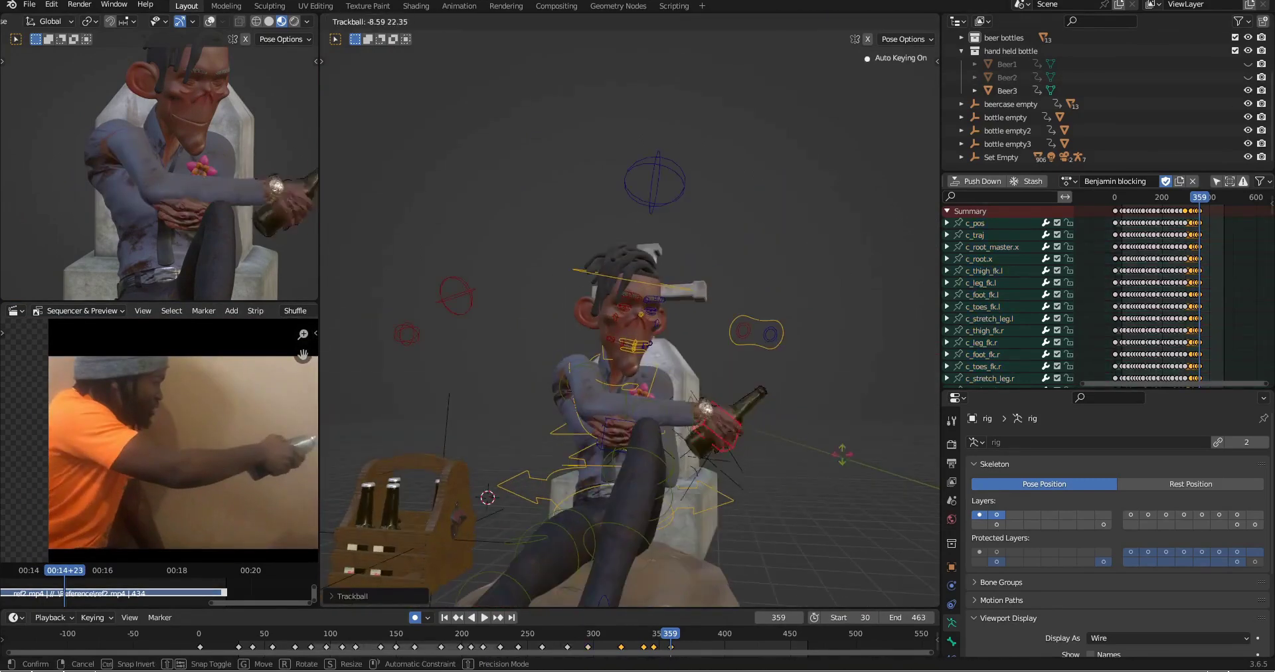
left_click(785, 411)
Step: Move the torso control toward the outstretched bottle at frame 359
middle_click_drag(731, 398, 784, 391)
scroll(730, 391, "down", 2)
scroll(137, 217, "down", 4)
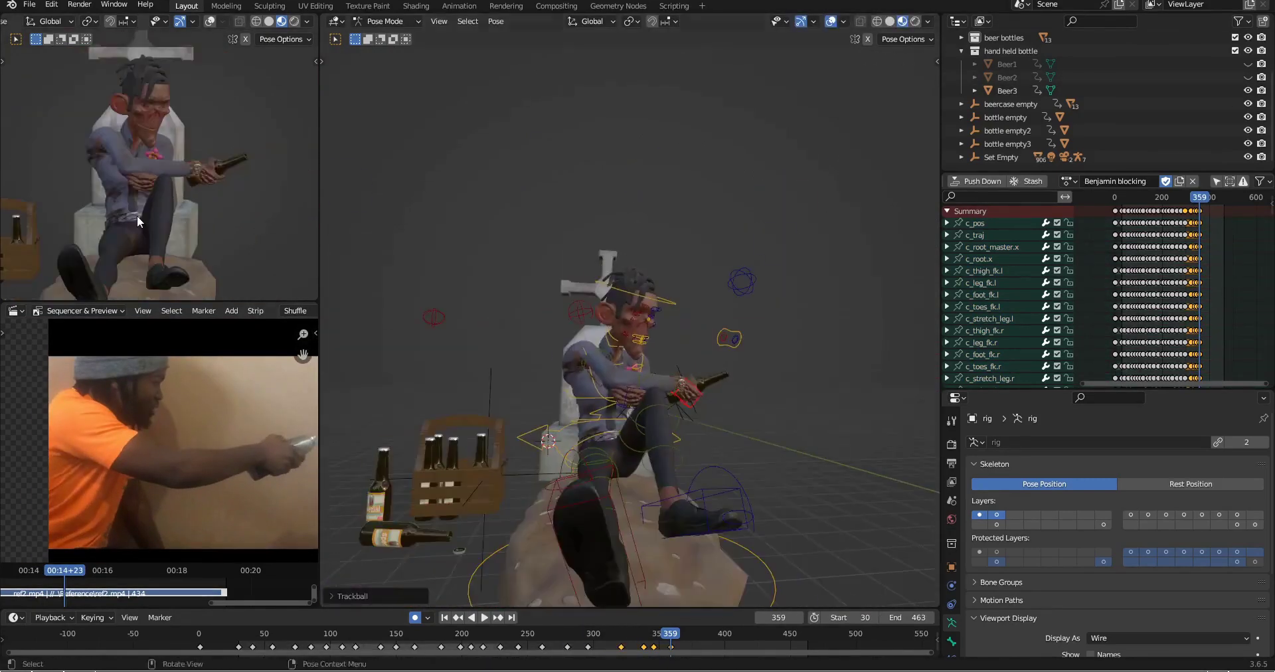
scroll(598, 441, "down", 2)
left_click(631, 458)
key("g")
left_click(671, 445)
middle_click_drag(670, 448, 643, 435)
scroll(643, 435, "down", 1)
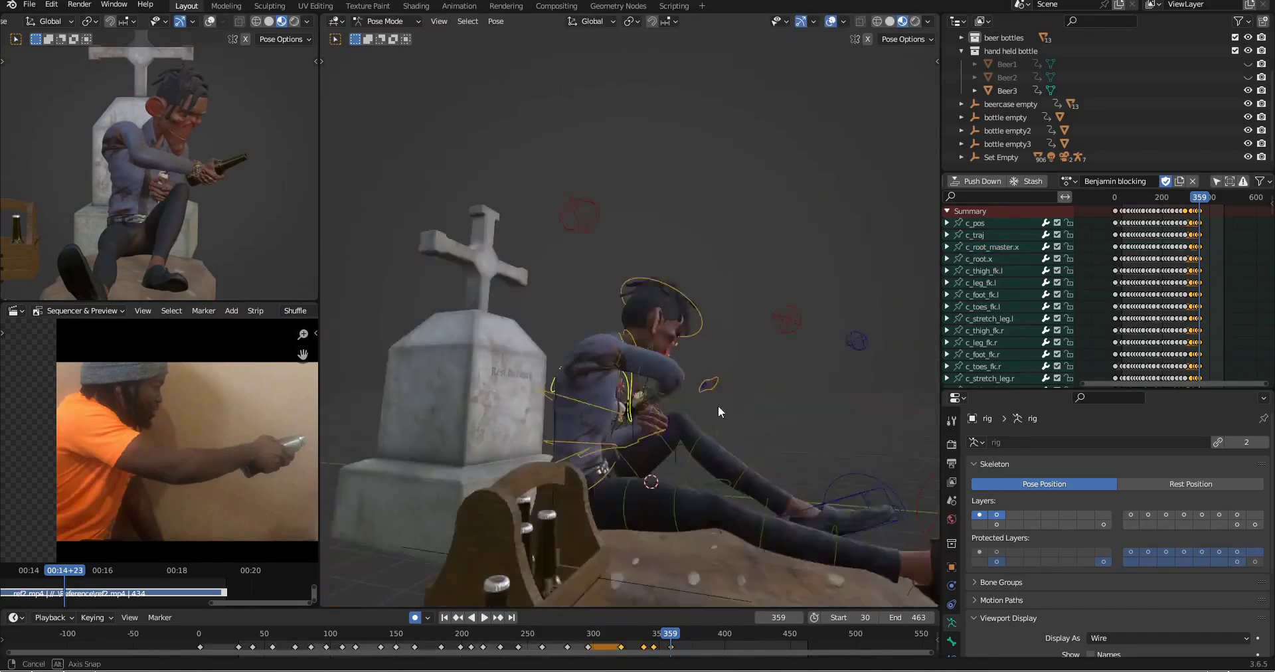
middle_click_drag(719, 412, 739, 437)
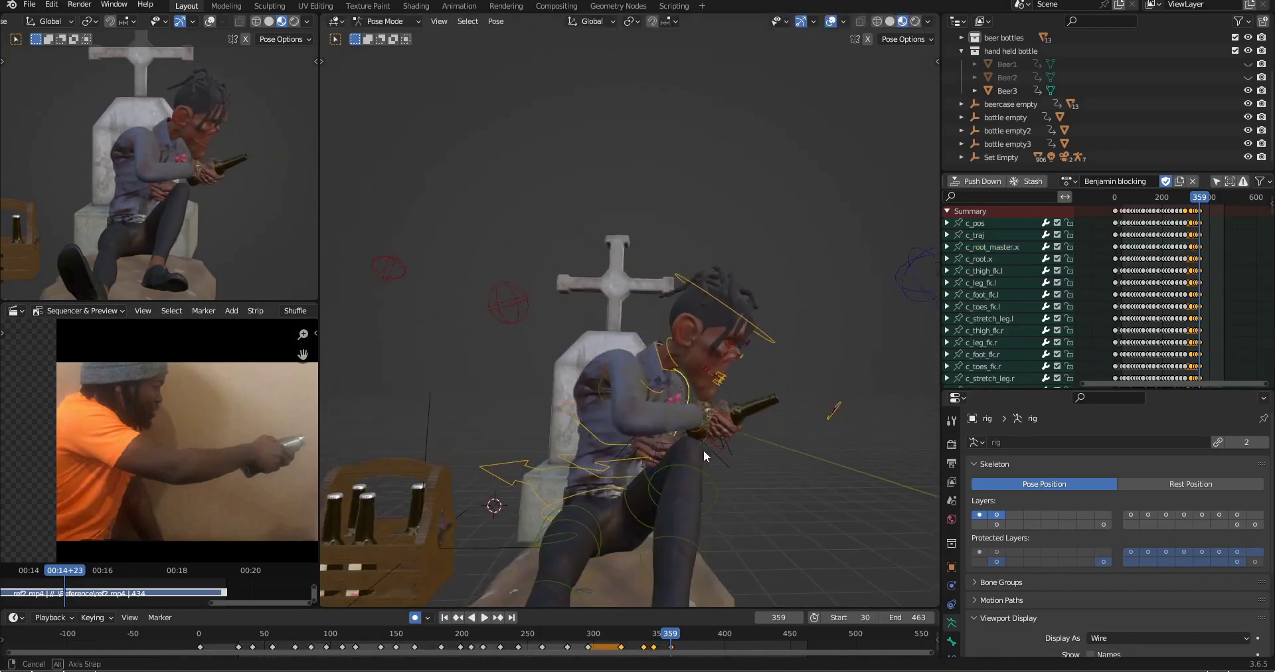
Step: Trackball-rotate the upper body toward the bottle and move the right hand about 0.10 m along X at frame 359
left_click(766, 391)
middle_click_drag(766, 392, 684, 340)
scroll(616, 394, "down", 3)
key("r")
key("r")
left_click(691, 386)
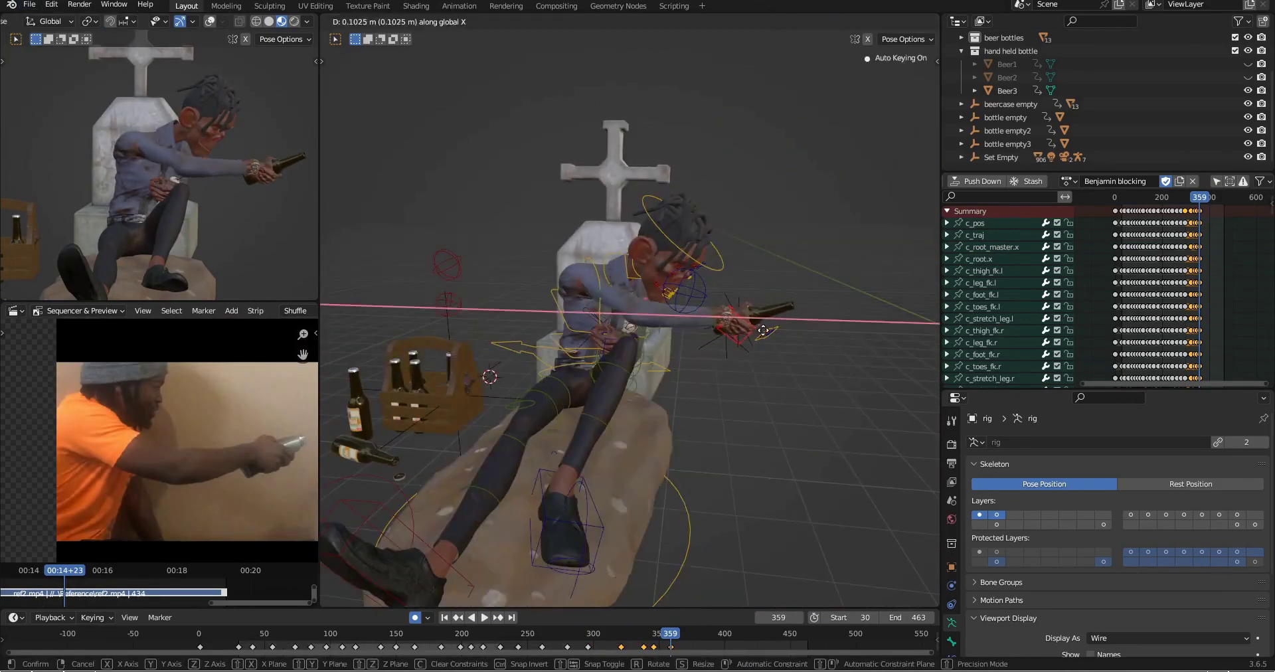
left_click(763, 330)
Step: Rotate the upper torso control by about -10.7° at frame 359, compare it with the adjacent key pose, and save the file
middle_click_drag(764, 330, 718, 385)
middle_click_drag(709, 385, 710, 265)
key("r")
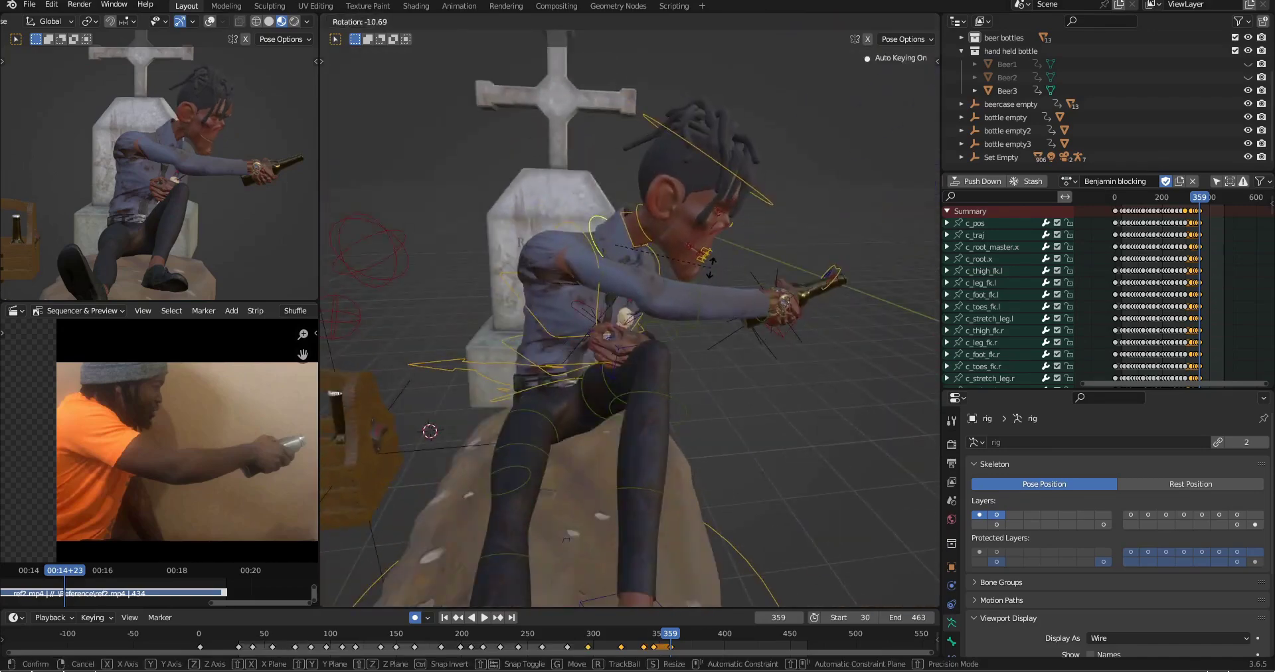
key("Down")
middle_click_drag(655, 347, 735, 251)
key("Up")
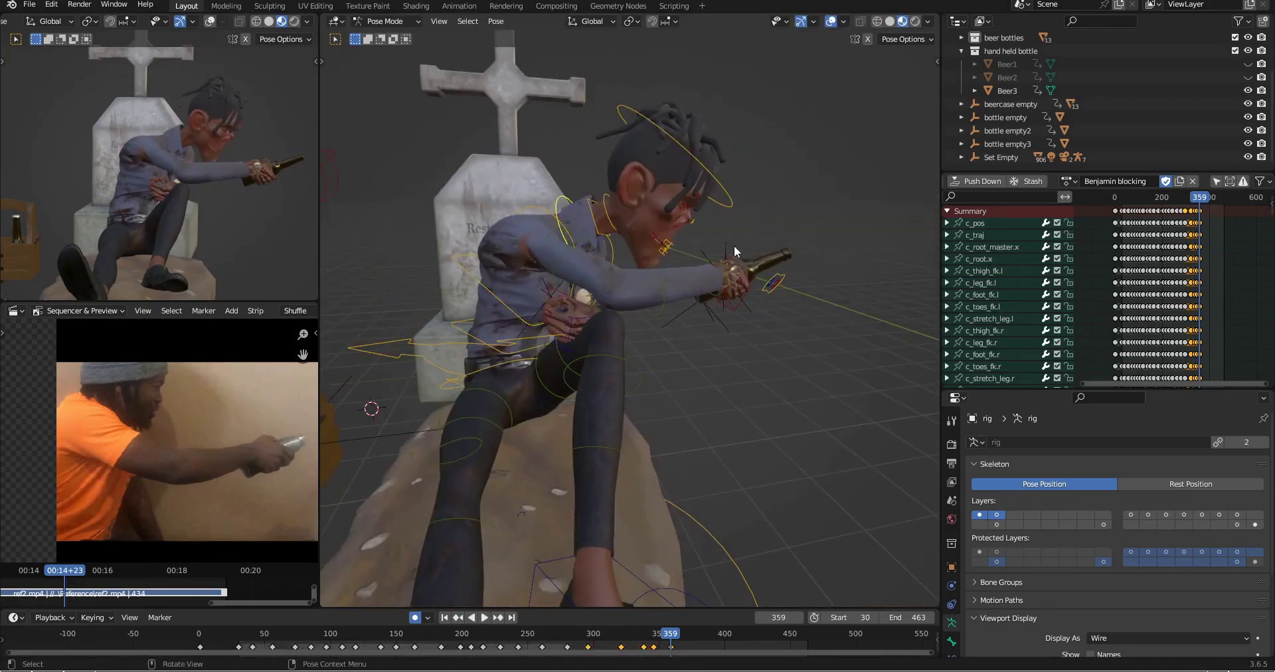
left_click(659, 322)
middle_click_drag(660, 322, 538, 326)
key("ctrl+s")
Step: Rotate the neck and head controls toward the bottle at frame 359
left_click(616, 255)
key("r")
left_click(721, 185)
key("r")
left_click(691, 229)
middle_click_drag(637, 230, 769, 237)
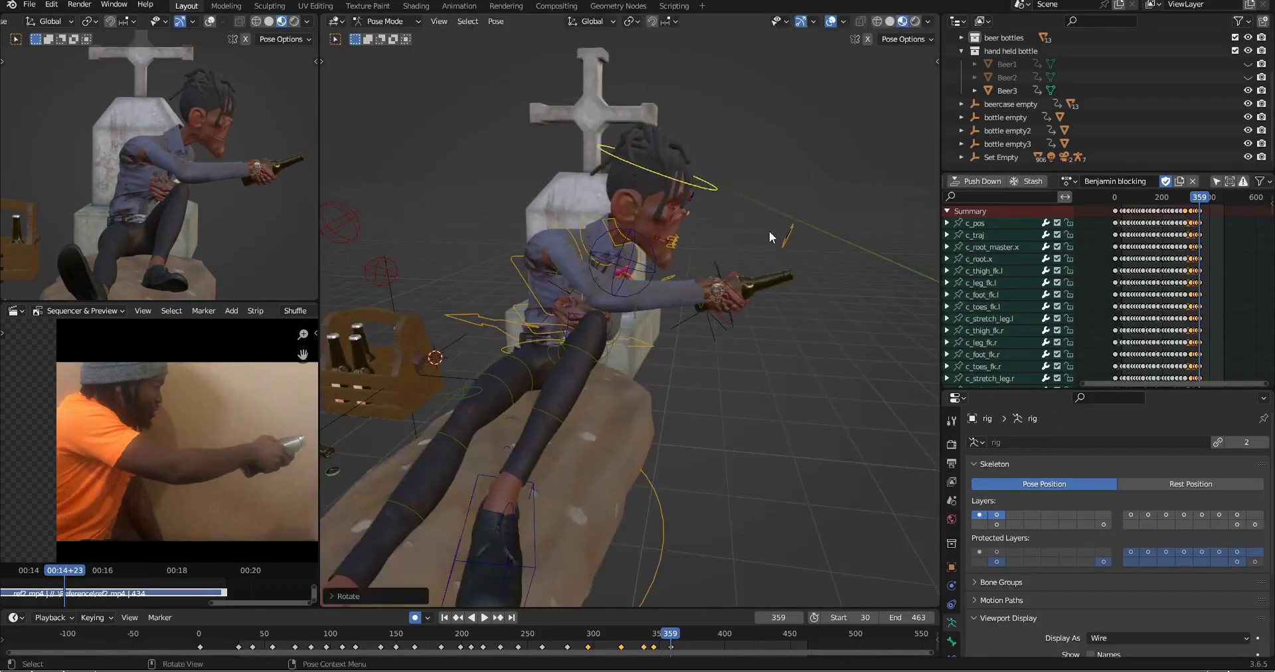
Step: Trackball-rotate the right hand holding the bottle at frame 359 and reposition it
left_click(743, 309)
middle_click_drag(744, 309, 629, 322)
key("r")
key("r")
left_click(629, 321)
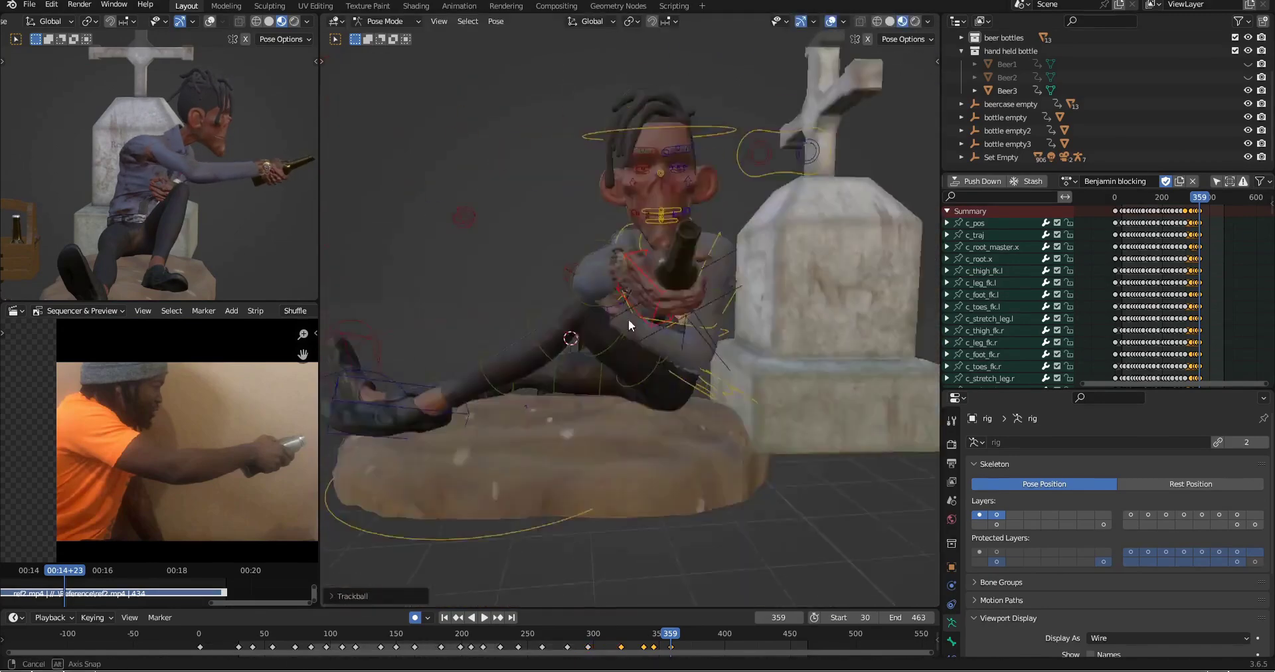
middle_click_drag(425, 215, 554, 208)
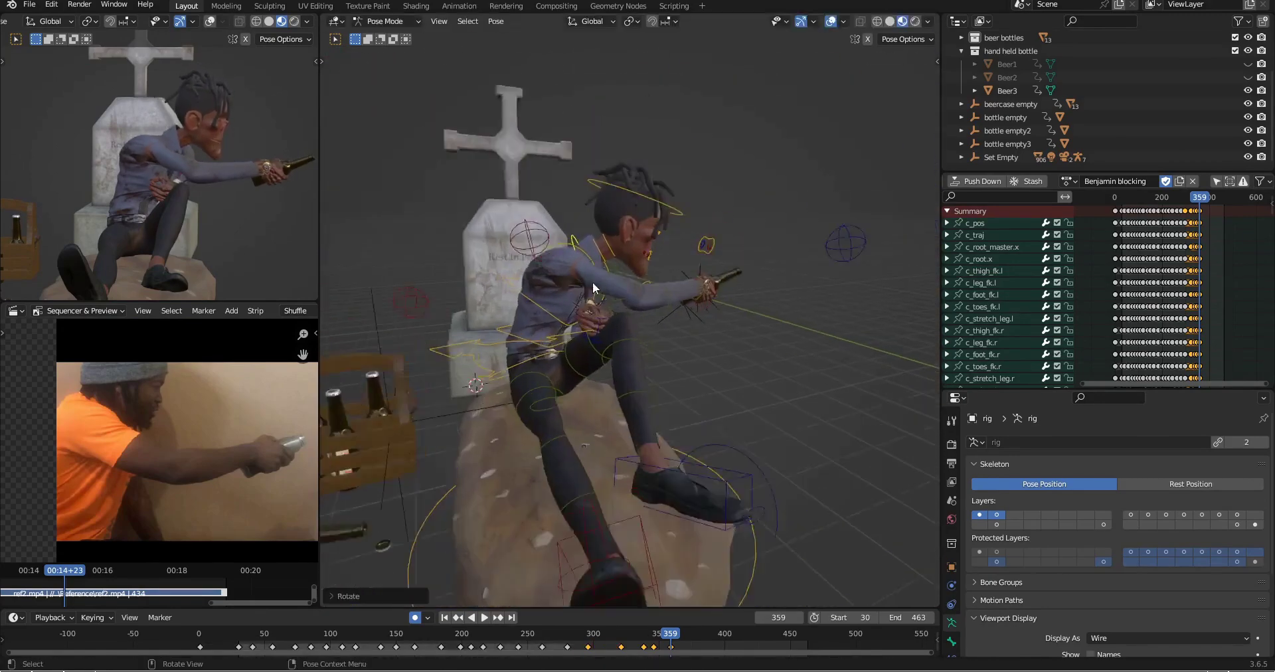
middle_click_drag(593, 287, 601, 322)
key("g")
left_click(700, 324)
scroll(700, 325, "down", 4)
middle_click_drag(700, 324, 444, 279)
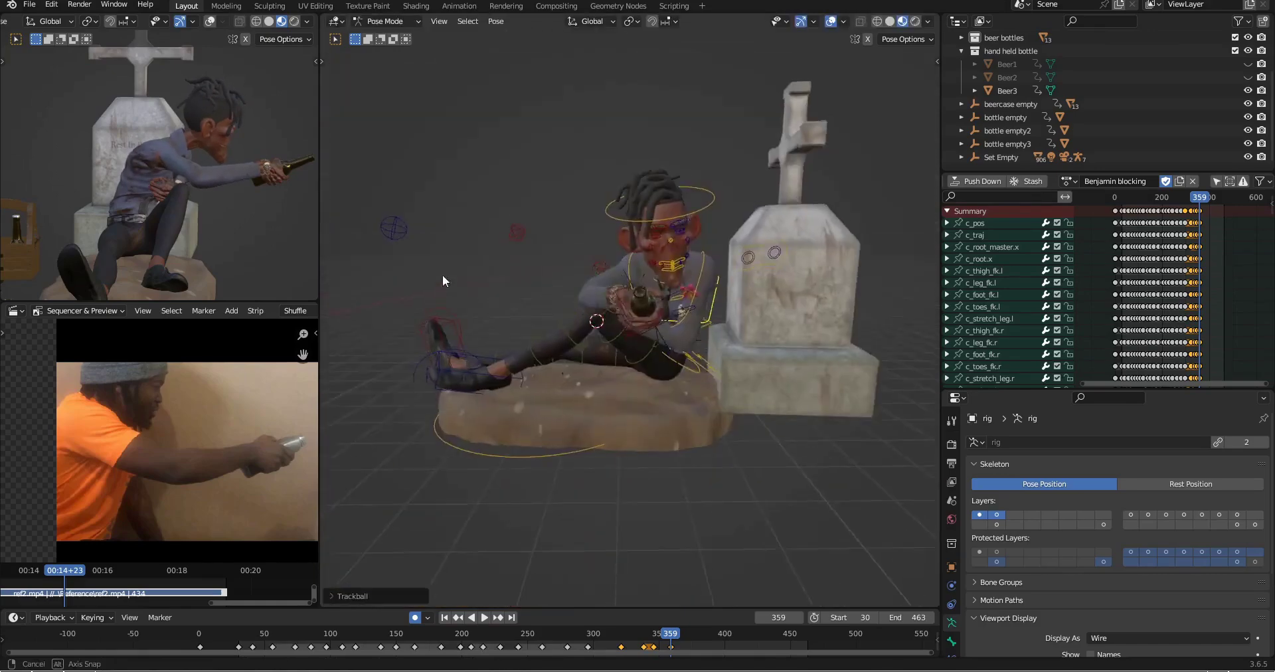
Step: Rotate the head control again at frame 359 to refine the look toward the bottle
left_click(654, 202)
key("r")
left_click(597, 266)
middle_click_drag(597, 265, 733, 406)
Step: Rotate the right hand control at frame 359 to adjust the outstretched bottle's angle
left_click(765, 315)
scroll(765, 314, "up", 3)
left_click(690, 302)
scroll(784, 303, "down", 2)
key("r")
left_click(776, 307)
scroll(763, 308, "up", 4)
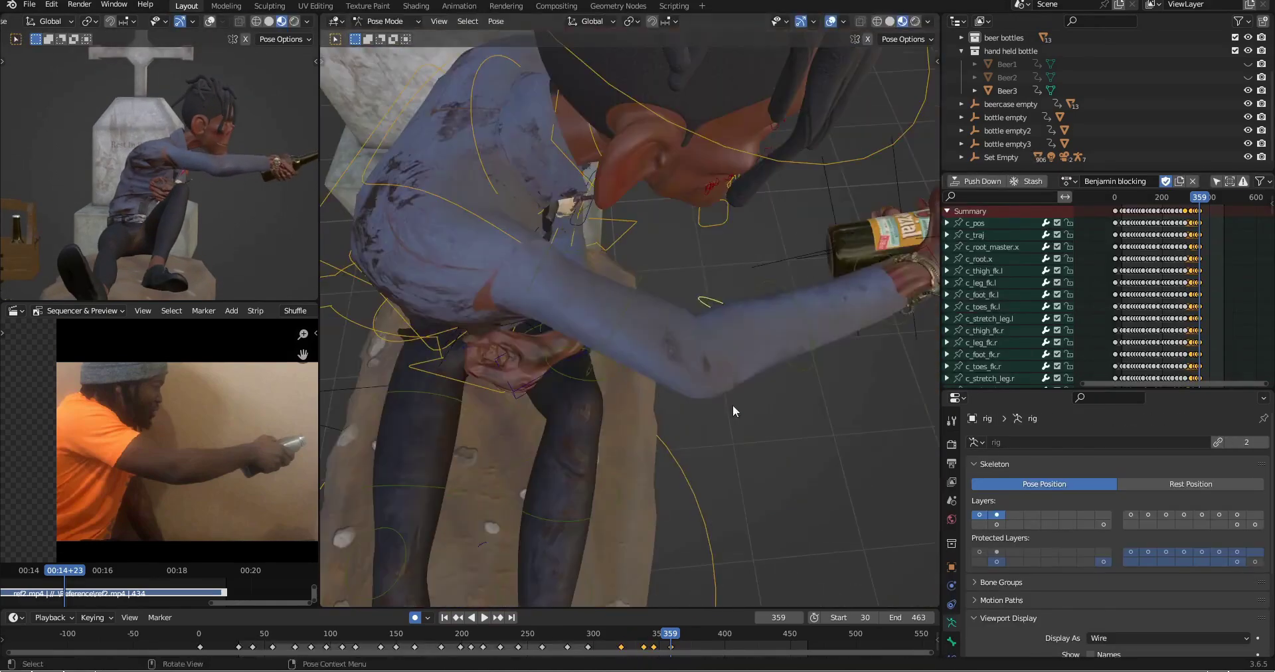
Step: Move the right hand control along X at frame 359 in two adjustments to refine the arm's reach
left_click(711, 362)
middle_click_drag(711, 362, 733, 285)
scroll(734, 292, "down", 5)
left_click(751, 302)
key("g")
key("x")
left_click(768, 342)
scroll(208, 176, "up", 4)
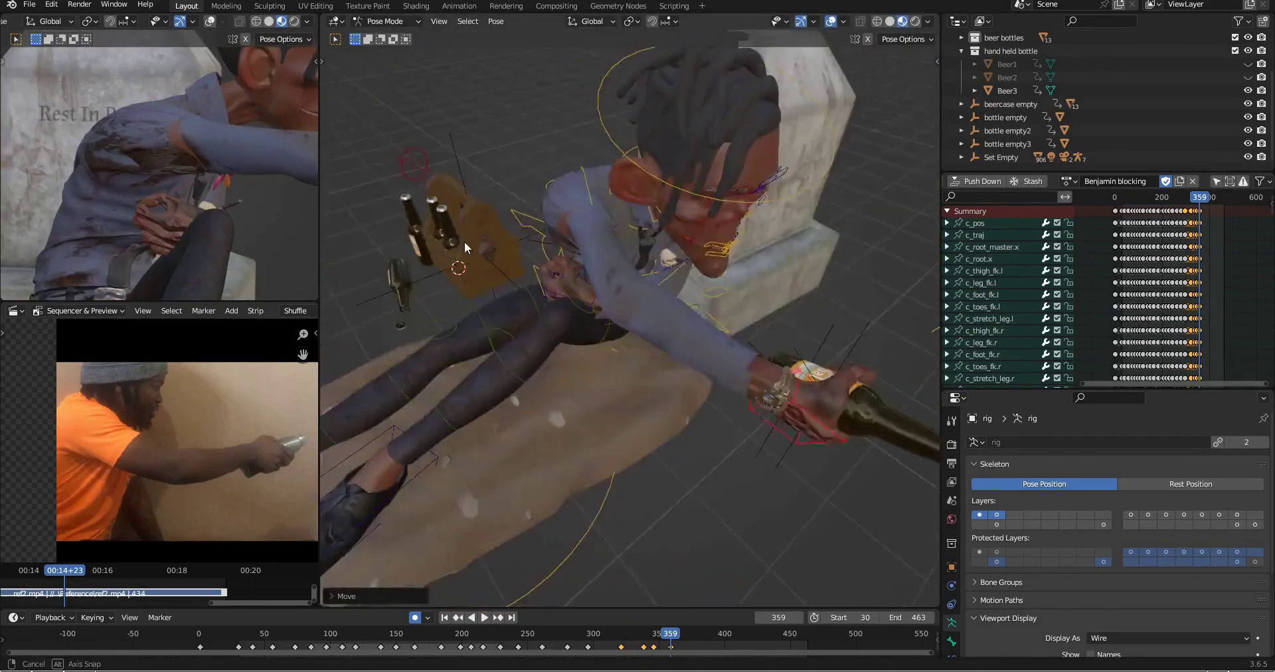
key("g")
key("x")
left_click(839, 303)
scroll(823, 302, "down", 5)
middle_click_drag(823, 302, 467, 264)
left_click(598, 318)
middle_click_drag(598, 318, 680, 325)
scroll(222, 203, "down", 1)
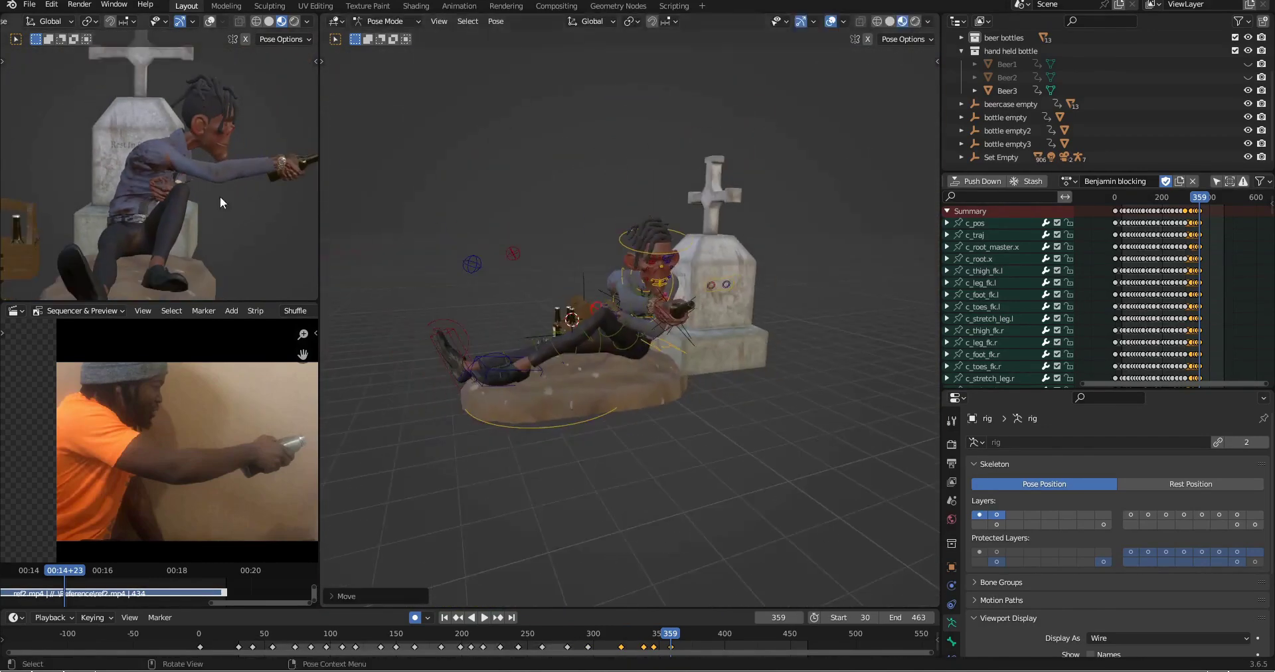
Step: Compare the body pose at frame 359 with the preceding key poses around frame 346
key("Down")
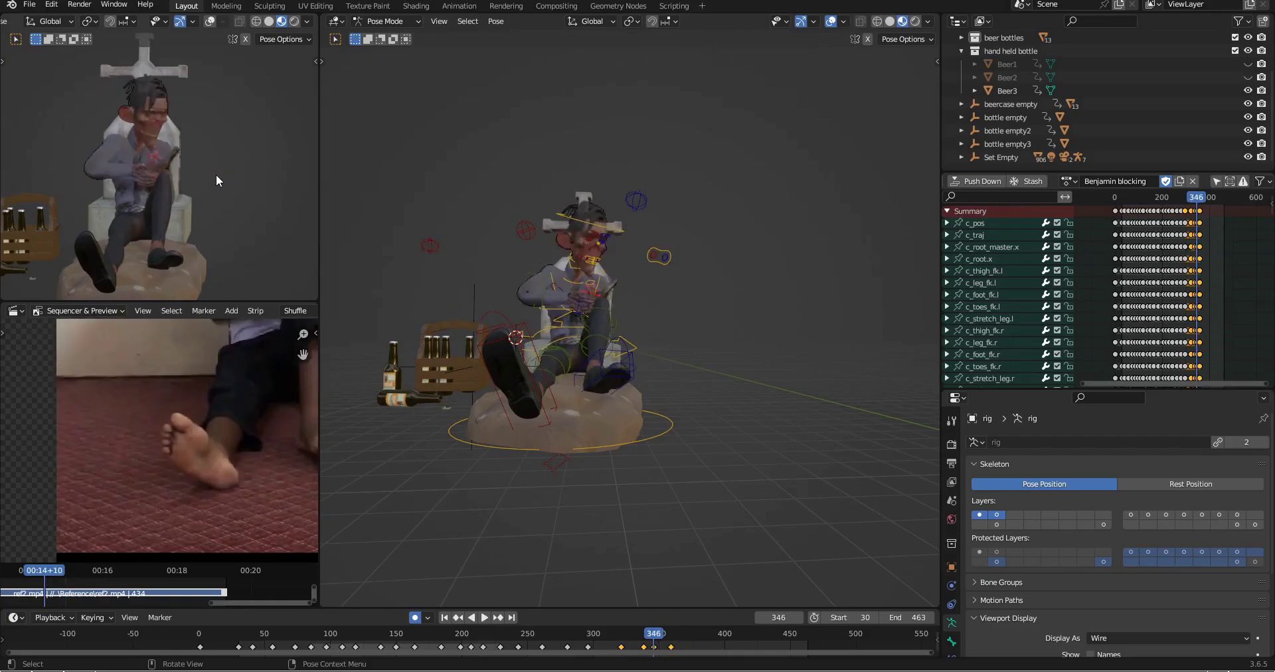
key("Up")
key("Down")
key("Down")
middle_click_drag(722, 397, 757, 303)
key("Up")
key("Up")
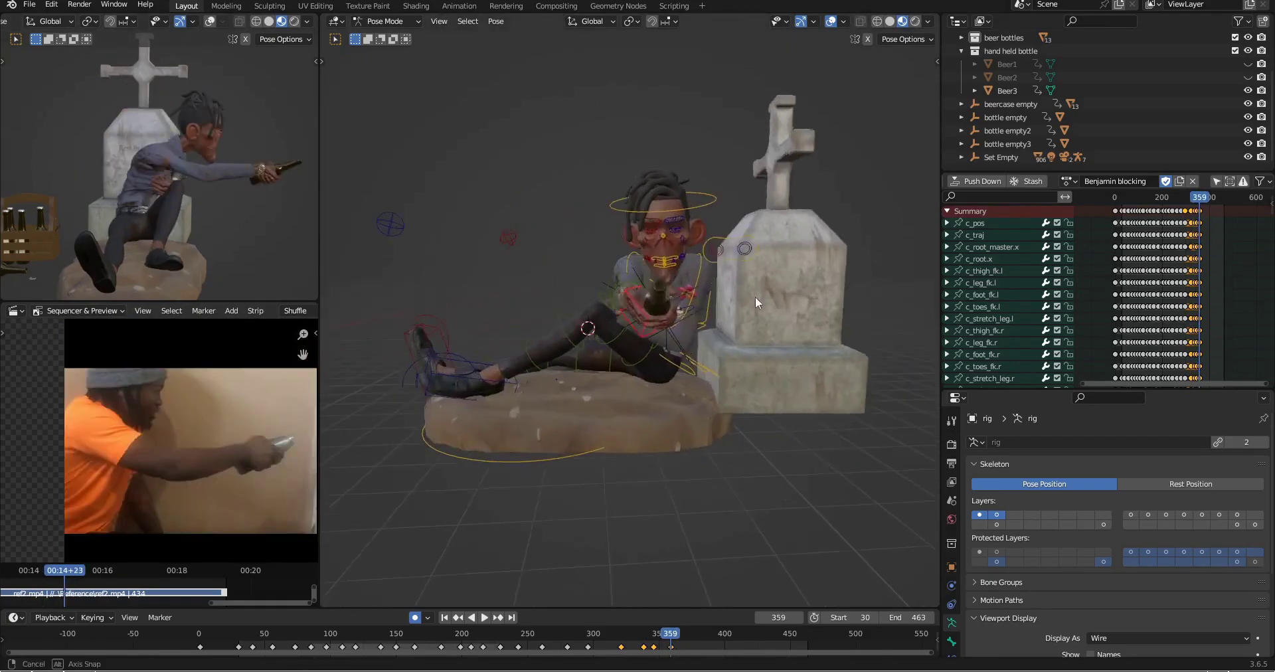
Step: Lower the inner right eyebrow control at frame 359 and paste the copied pose
scroll(202, 219, "down", 4)
mouse_move(597, 319)
middle_mouse_down()
mouse_move(750, 299)
mouse_move(597, 312)
middle_mouse_up()
scroll(664, 312, "up", 5)
scroll(664, 312, "up", 3)
key("g")
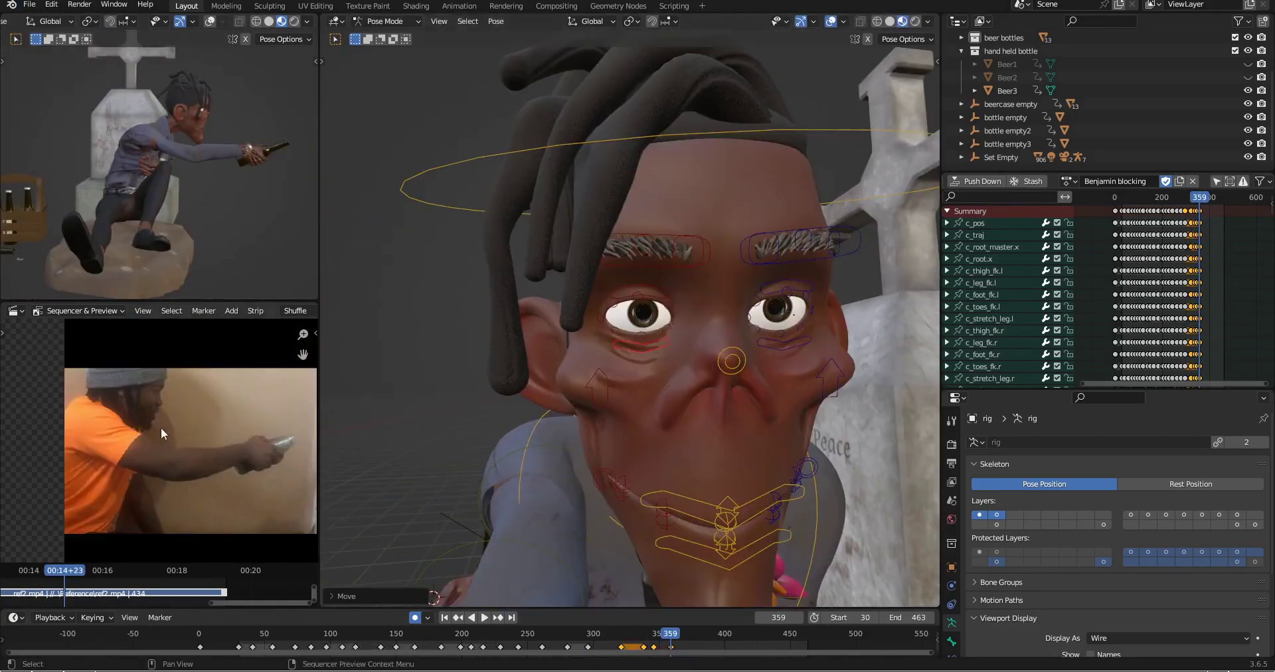
scroll(199, 451, "up", 2)
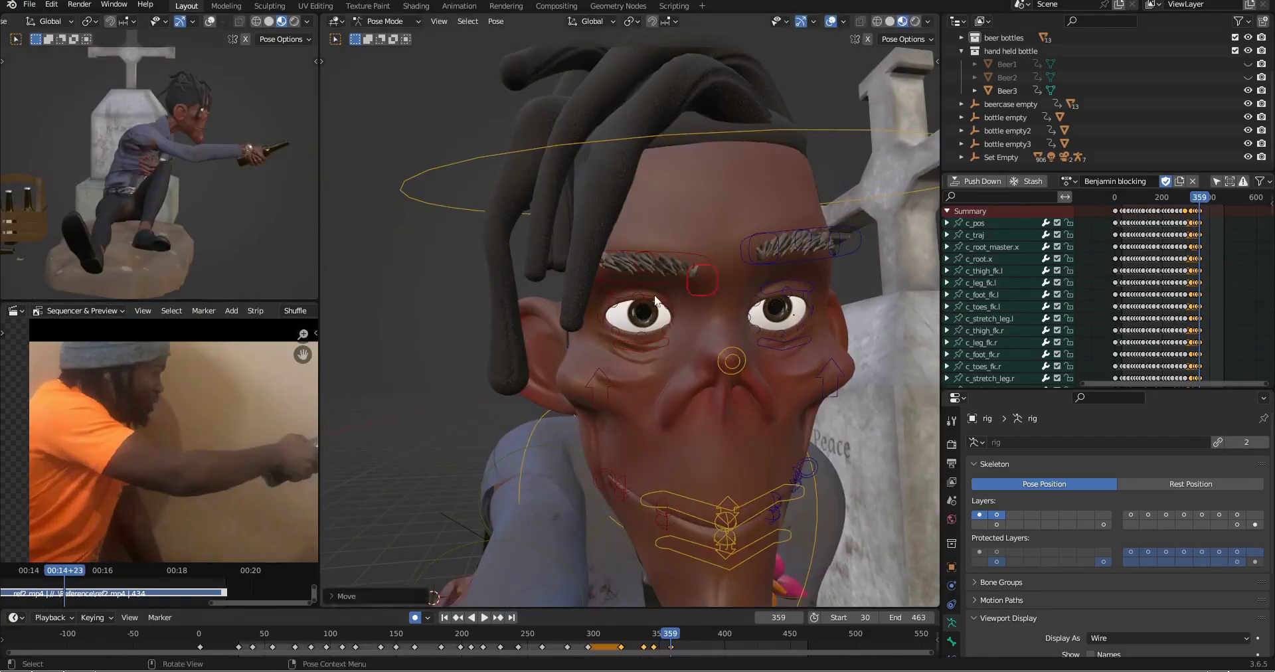
left_click(861, 24)
scroll(863, 272, "down", 4)
Step: Move the left hand resting near the stomach slightly at frame 359 and compare it with the previous key pose
middle_click_drag(660, 361, 883, 365)
scroll(199, 193, "up", 6)
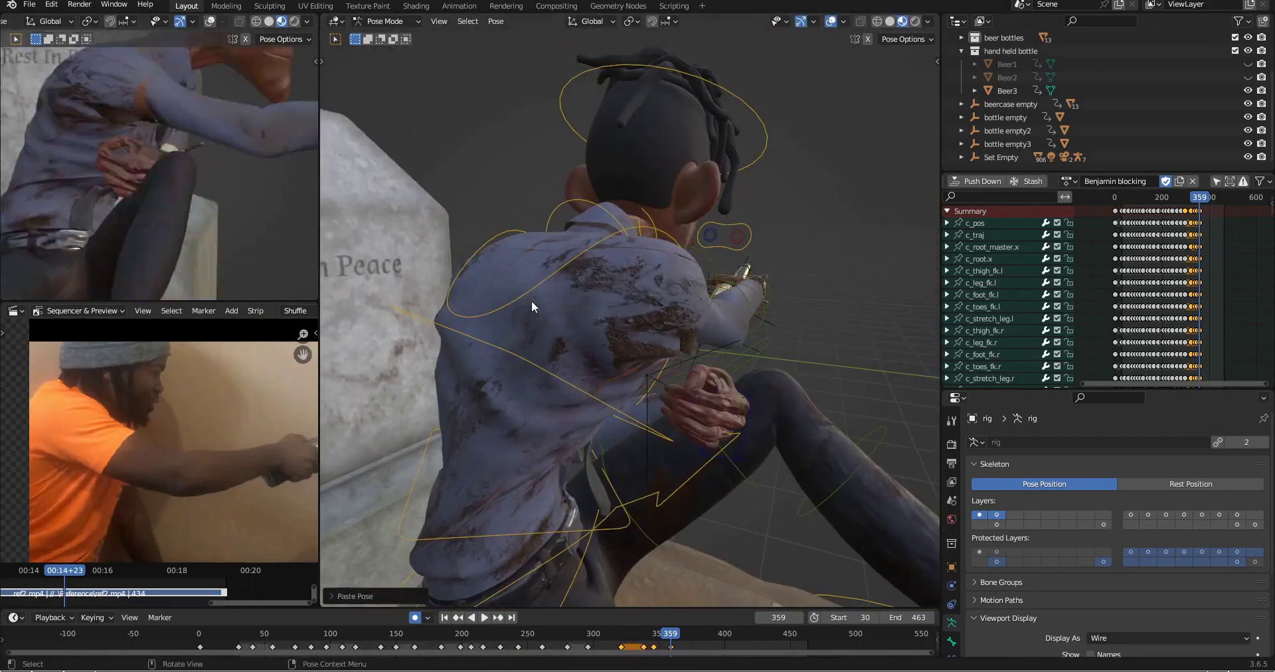
left_click(714, 399)
key("g")
left_click(720, 395)
middle_click_drag(711, 382, 743, 332)
scroll(683, 333, "down", 4)
scroll(199, 192, "down", 6)
key("Down")
key("Up")
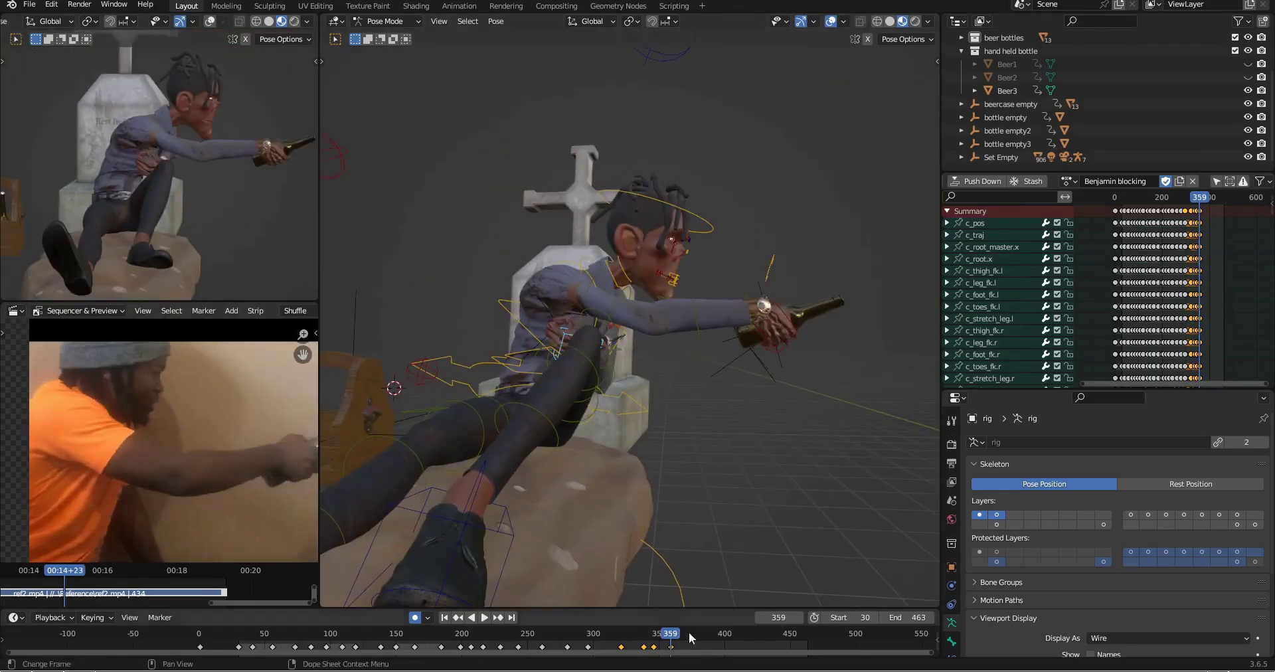
Step: Key the rig at frame 397, compare the pose with the neighbouring key, and adjust the head control
middle_click_drag(671, 292, 717, 305)
scroll(200, 452, "down", 1)
key("Down")
key("Up")
left_click(749, 232)
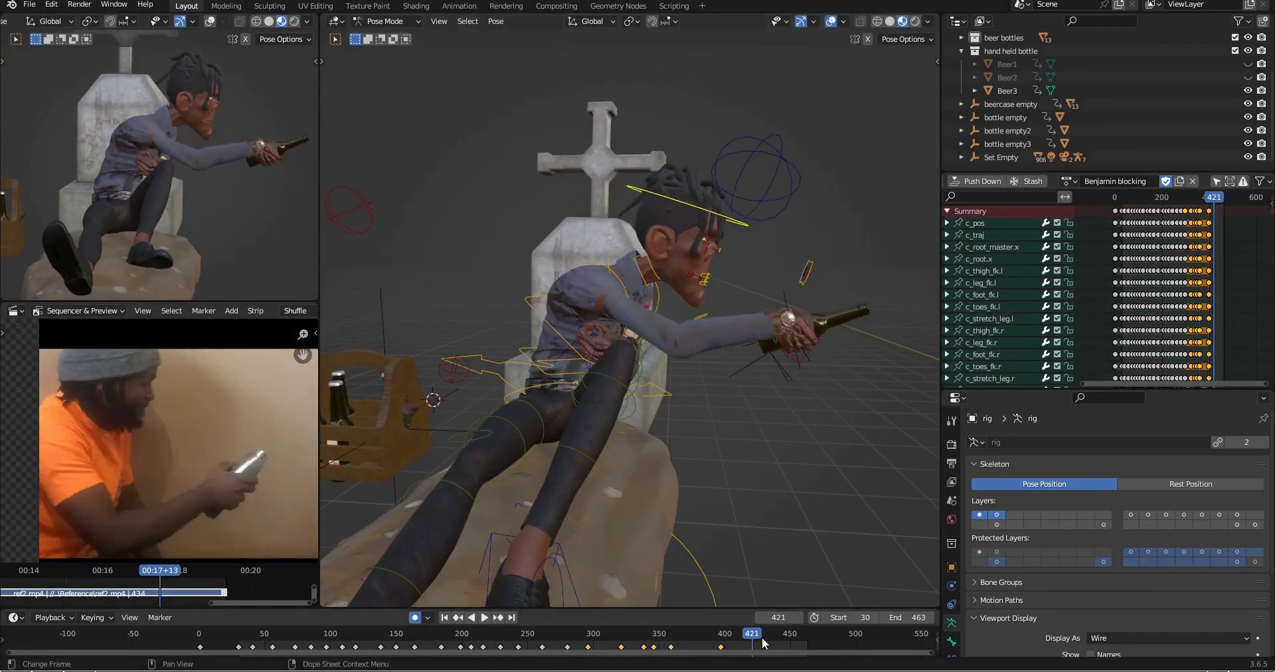
Step: Go to frame 425, move the bottle hand closer to the body, and compare it with the previous key pose
left_click(757, 639)
scroll(703, 357, "down", 4)
scroll(720, 362, "up", 2)
left_click(727, 332)
key("g")
left_click(713, 345)
middle_click_drag(723, 363, 778, 412)
scroll(607, 353, "down", 3)
key("Down")
key("Up")
Step: Rotate the head control by about 6.5° at frame 425 and compare it with the previous key pose
scroll(778, 413, "down", 3)
left_click(760, 246)
key("r")
middle_click_drag(773, 286, 592, 316)
left_click(592, 316)
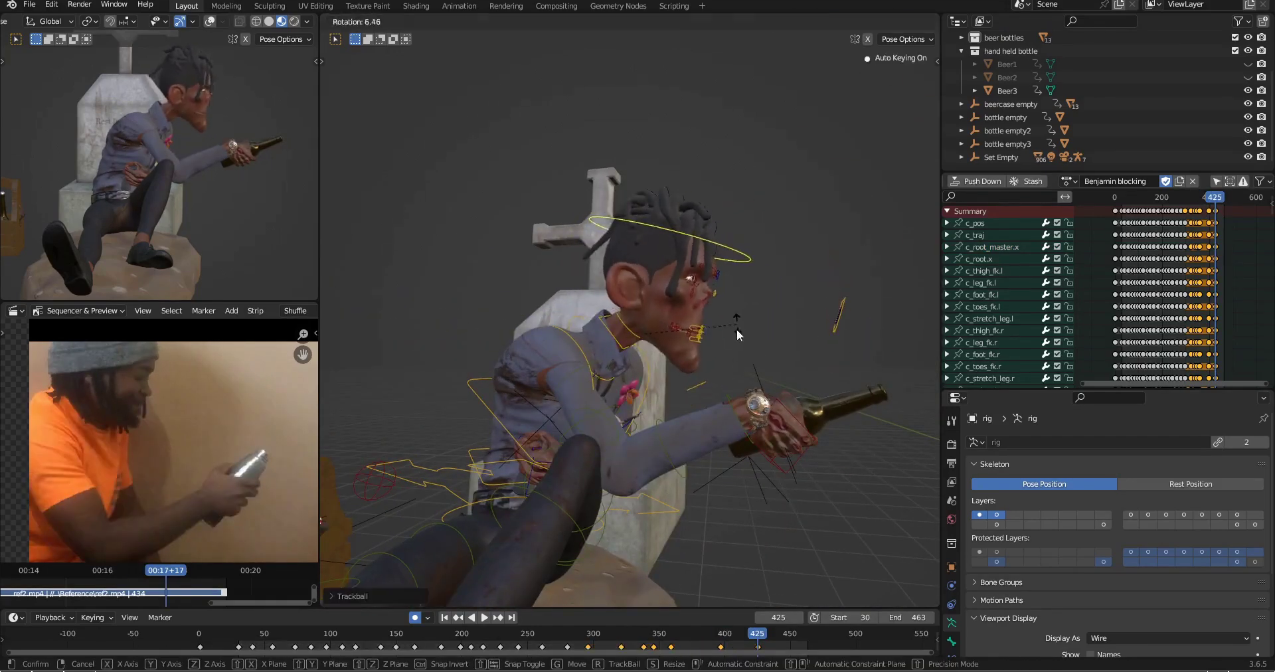
left_click(738, 327)
key("Down")
key("Up")
key("Down")
key("Up")
scroll(489, 388, "up", 3)
Step: Compare the head and bottle-hand poses at frames 397 and 425 from another angle
middle_click_drag(769, 319, 737, 463)
scroll(629, 468, "down", 3)
key("Down")
key("Up")
key("Down")
scroll(148, 456, "down", 4)
scroll(551, 458, "up", 3)
middle_click_drag(551, 458, 591, 470)
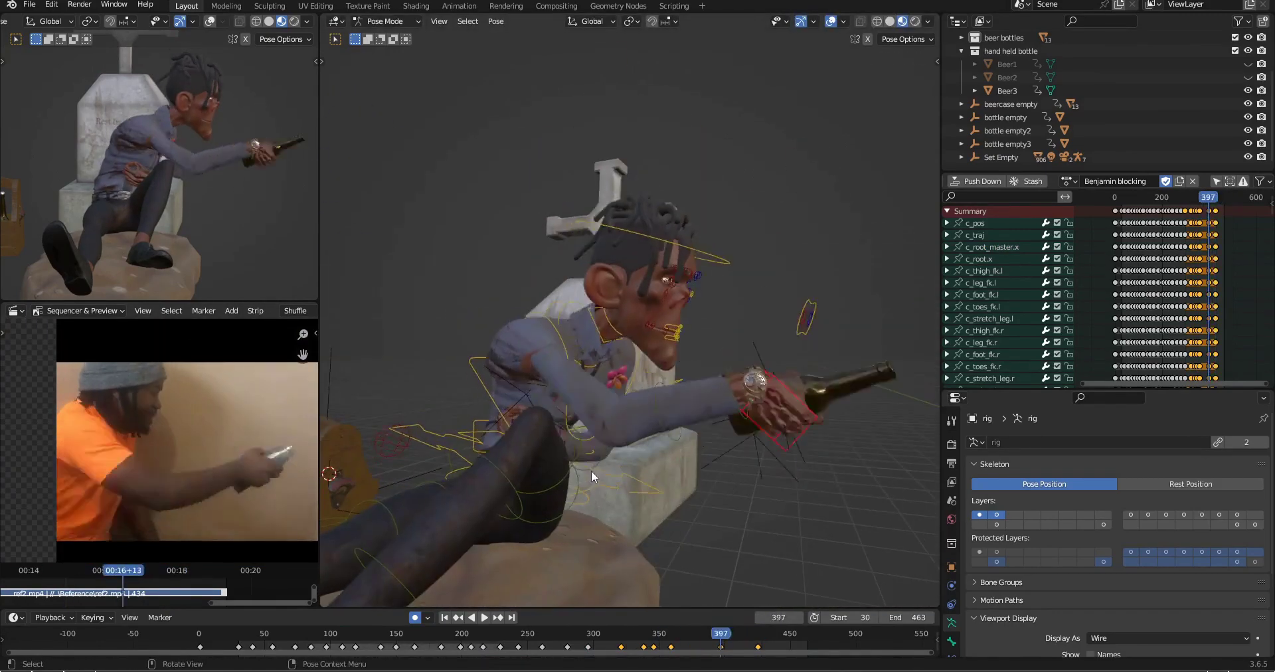
Step: Go to frame 443, insert keyframes for the rig, and save the file
key("Up")
key("Right")
key("Right")
key("Right")
key("Right")
key("Right")
key("Right")
key("Right")
key("Right")
key("Right")
key("Right")
key("Right")
key("Right")
key("Right")
key("Right")
key("Right")
key("Right")
key("Right")
key("Right")
key("i")
key("ctrl+s")
Step: Rotate the torso control by about -4.2° at frame 443
scroll(719, 445, "down", 2)
key("Down")
middle_click_drag(579, 307, 637, 372)
left_click(641, 402)
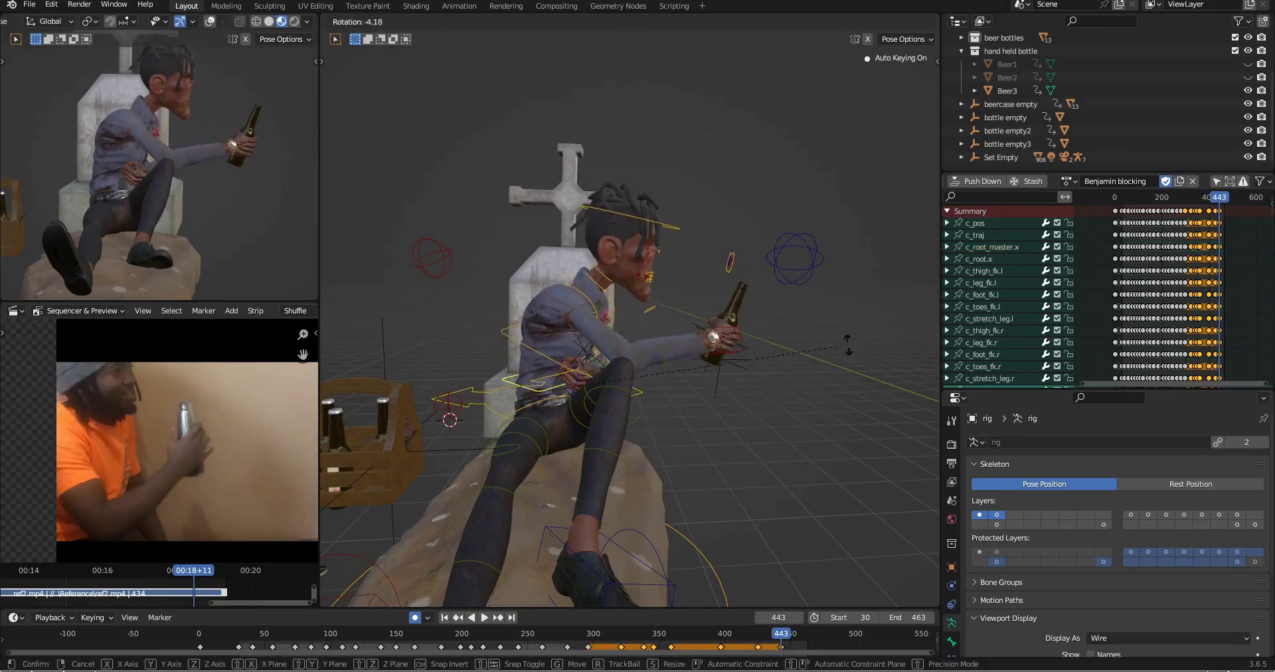
left_click(848, 346)
Step: Move and trackball-rotate the right hand at frame 443 to hold the bottle upright in front of the chest
scroll(757, 339, "up", 2)
key("g")
key("r")
key("r")
middle_click_drag(704, 345, 730, 332)
Step: Rotate and trackball-rotate the neck control at frame 443 to lift the head above the bottle
left_click(571, 319)
left_click(565, 276)
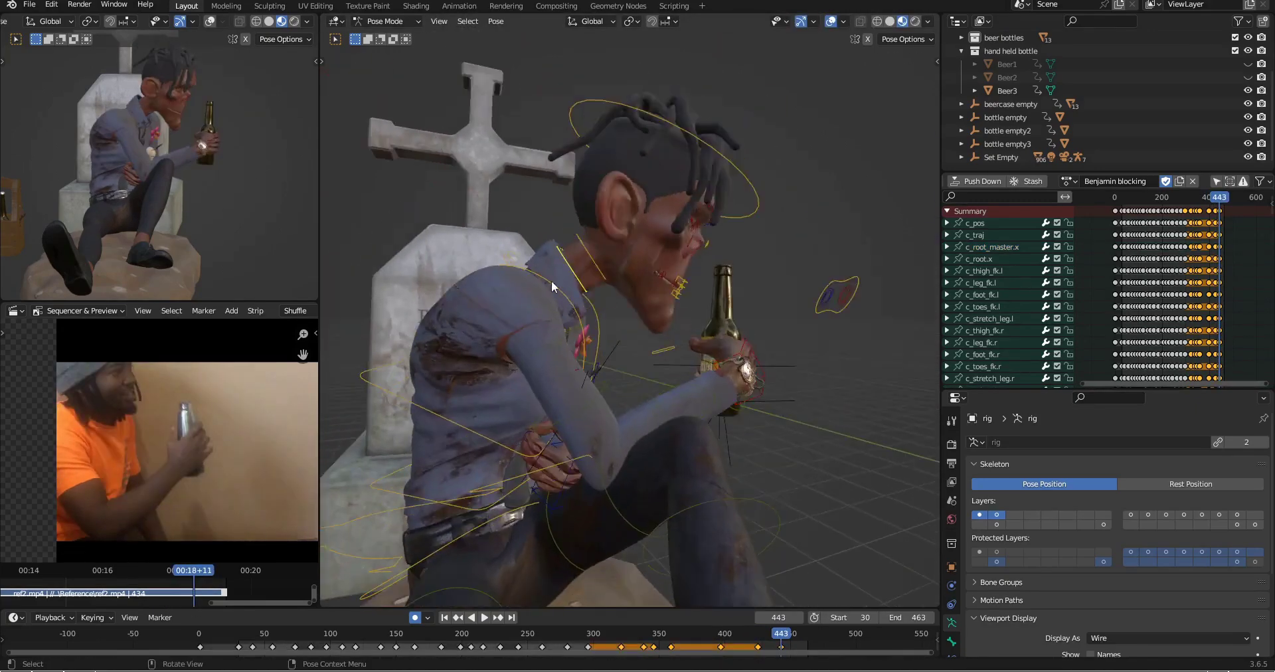
scroll(553, 287, "down", 2)
middle_click_drag(553, 286, 565, 325)
left_click(608, 280)
key("r")
left_click(697, 302)
middle_click_drag(698, 302, 797, 292)
key("r")
key("r")
left_click(787, 310)
Step: Check the head against the neighbouring key pose and rotate it around the X axis at frame 443
key("Down")
key("Up")
middle_click_drag(771, 237, 697, 239)
key("r")
key("x")
left_click(770, 319)
Step: Move the left eye's eyelid control at frame 443 to open the eye wider
middle_click_drag(823, 358, 253, 234)
middle_click_drag(643, 277, 783, 329, "shift")
scroll(664, 325, "up", 2)
left_click(572, 299)
key("g")
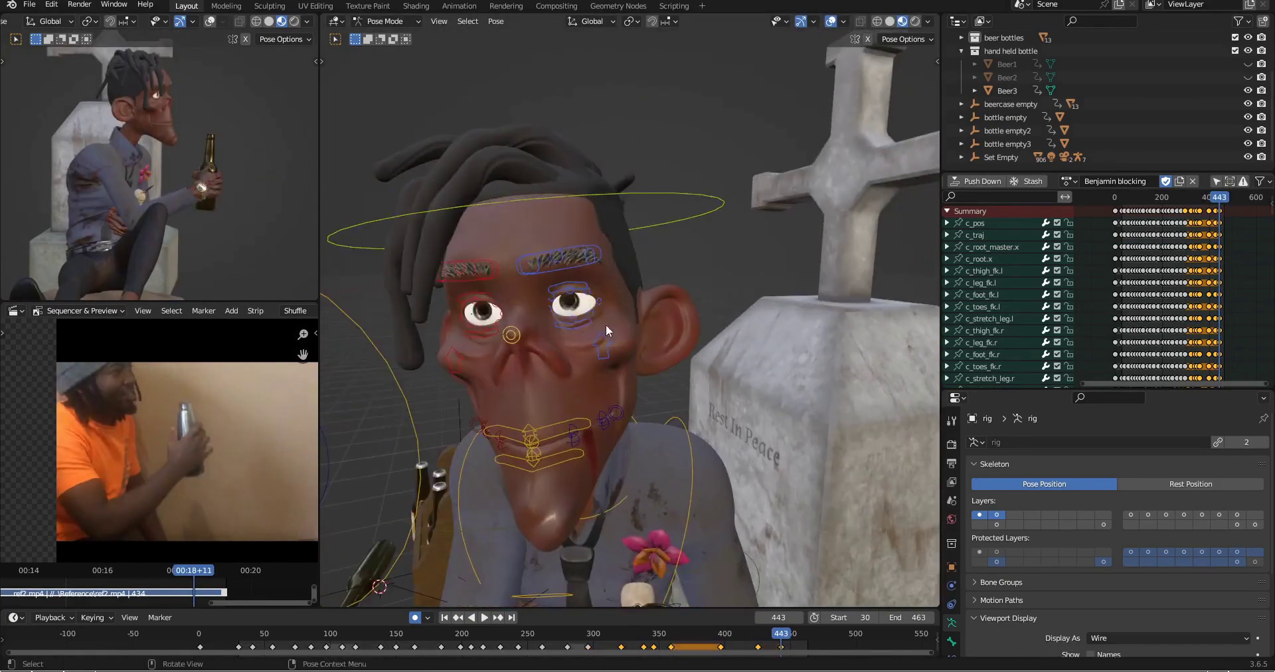
Step: Compare the head, arm and bottle poses at frame 425 with the neighbouring key frames from the side
middle_click_drag(607, 332, 726, 378)
key("Down")
scroll(727, 384, "down", 5)
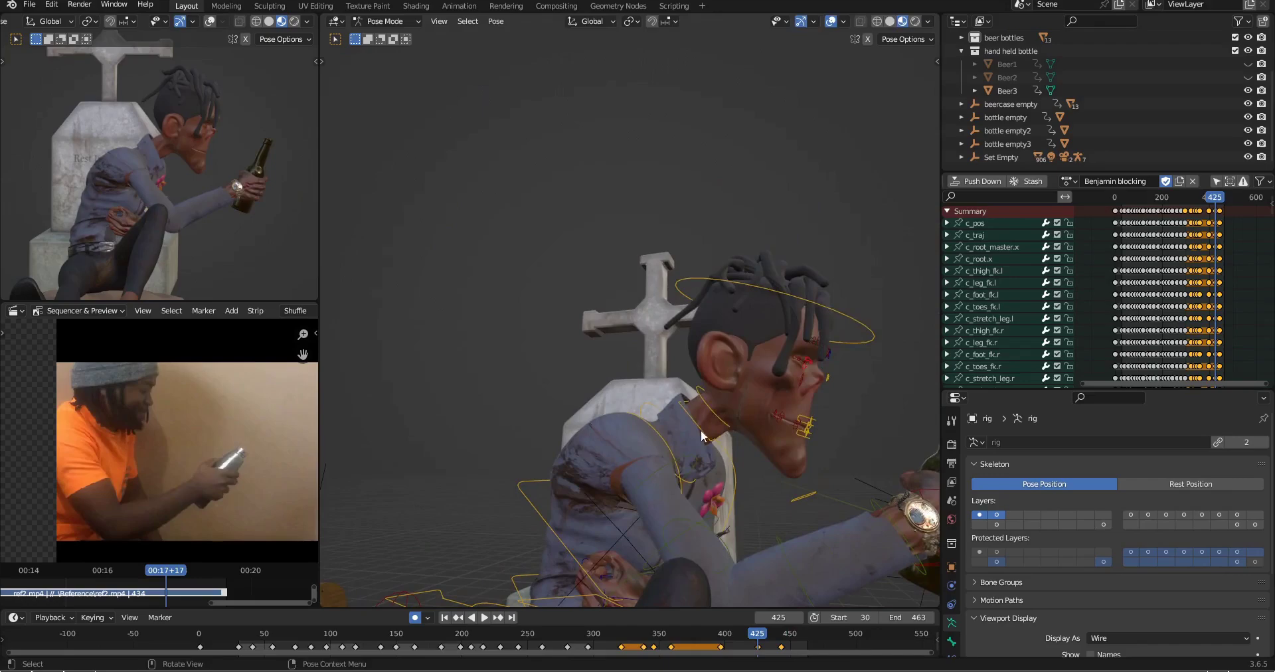
left_click(757, 423)
left_click(884, 354)
key("Down")
key("Up")
key("Up")
middle_click_drag(912, 320, 790, 424)
key("Down")
key("Down")
key("Down")
key("Up")
key("Up")
key("Up")
Step: Move the right elbow's stretch control by about 0.11 m at frame 443
left_click(860, 21)
left_click(721, 392)
middle_click_drag(720, 392, 703, 427)
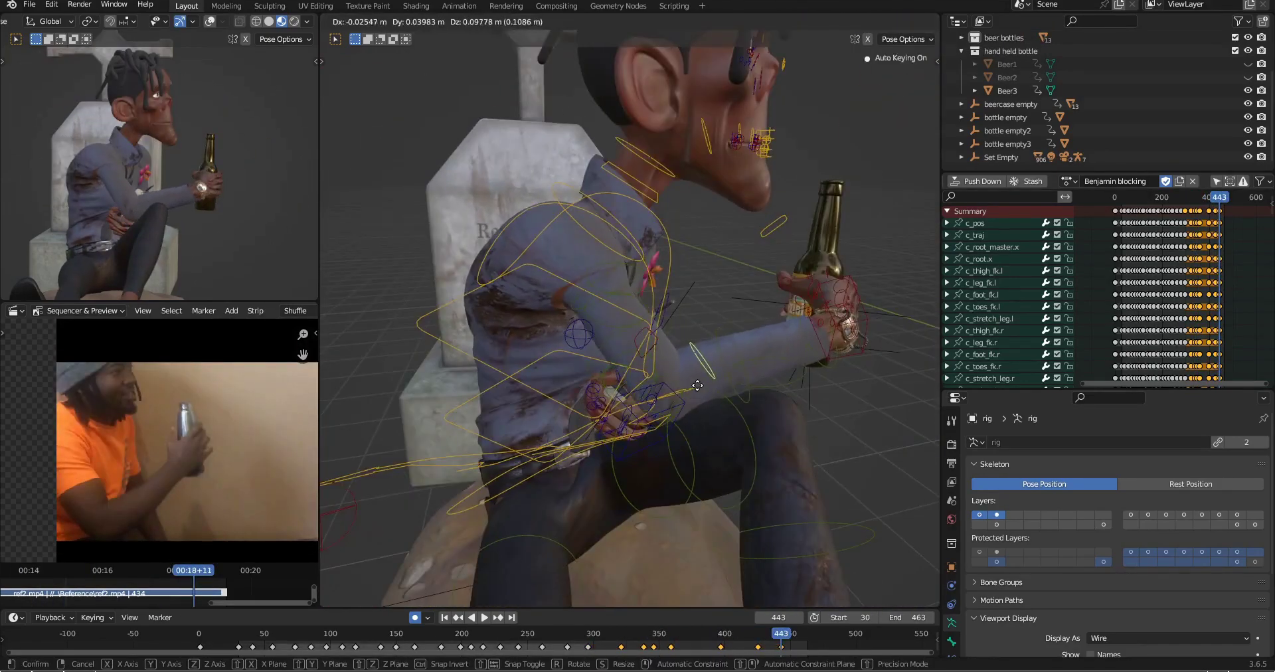
left_click(697, 385)
Step: Move the right elbow's stretch control at frame 425 to refine the outstretched arm
middle_click_drag(698, 385, 637, 398)
key("Down")
scroll(730, 332, "up", 3)
key("g")
middle_click_drag(796, 299, 678, 423)
left_click(686, 412)
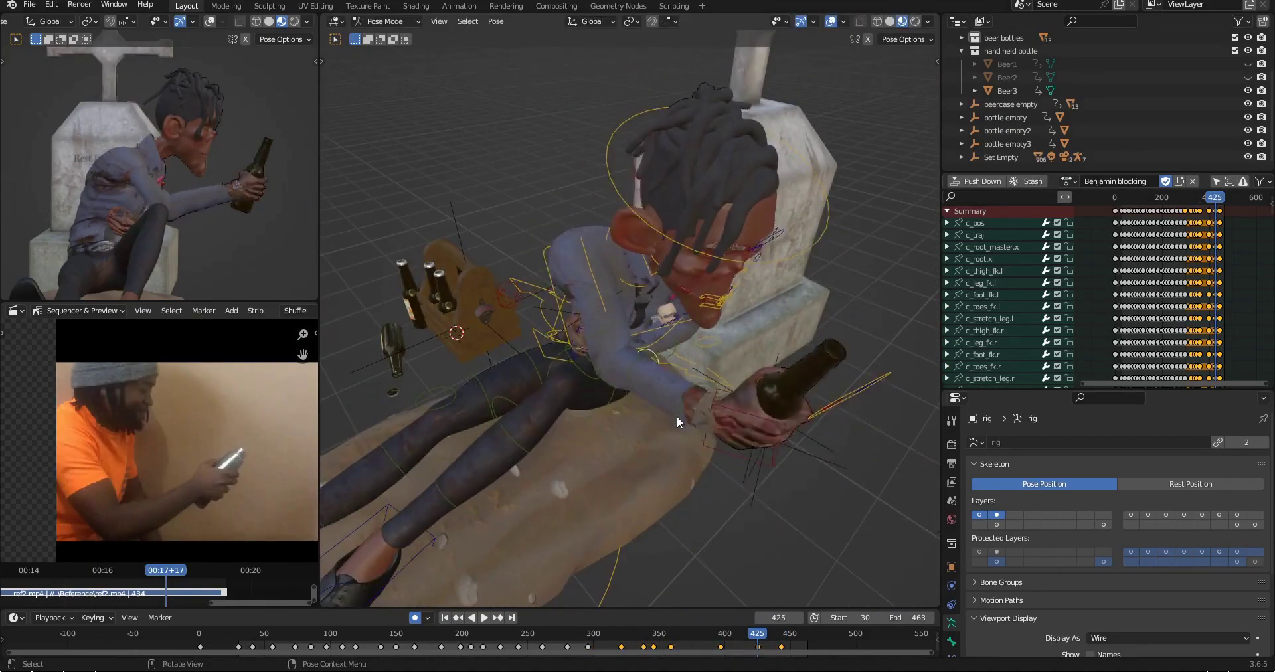
Step: Go to the final frame 463, keyframe the whole rig, and save the file
middle_click_drag(219, 199, 259, 213)
key("Up")
middle_click_drag(737, 425, 764, 327)
key("shift+Right")
key("a")
key("ctrl+s")
Step: Rotate the body control and move the right hand with the bottle up toward the face at frame 463
key("r")
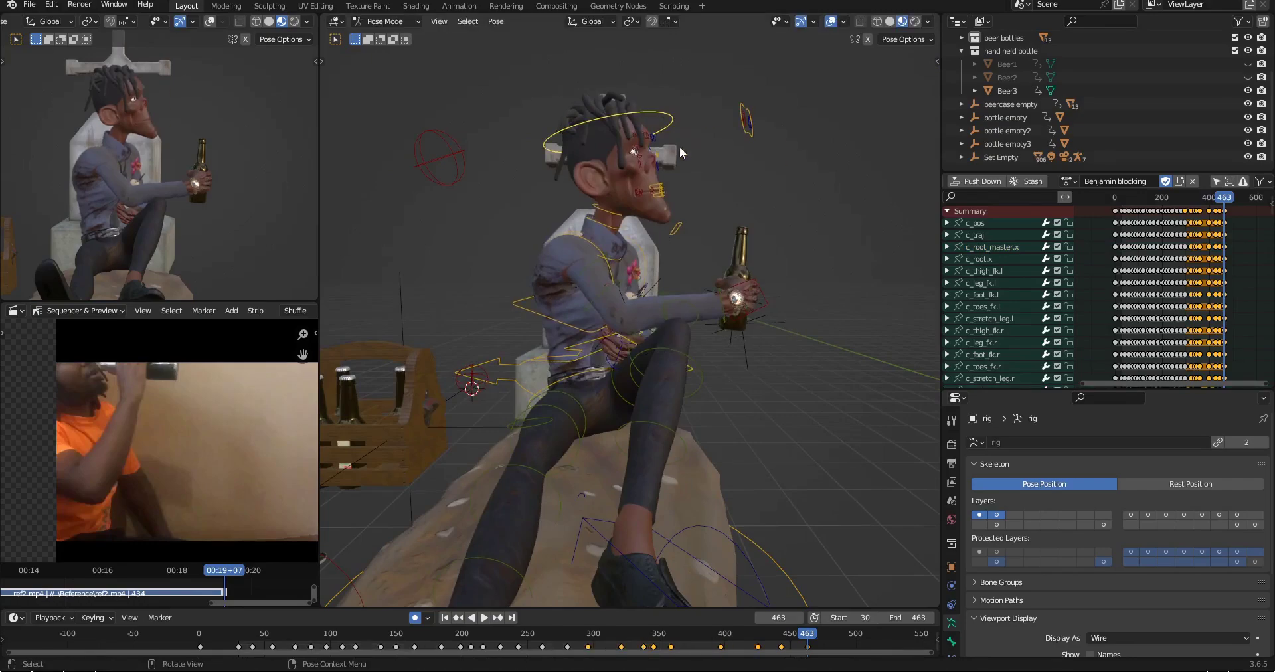
left_click(764, 303)
key("g")
left_click(732, 250)
middle_click_drag(732, 249, 696, 287)
left_click(745, 224)
Step: Rotate the head back into a drinking position at frame 463
scroll(788, 229, "down", 1)
left_click(601, 133)
key("r")
middle_click_drag(745, 224, 747, 160)
left_click(737, 199)
Step: Trackball-rotate the right hand at frame 463 to tip the bottle toward the mouth
key("Down")
left_click(657, 274)
left_click(773, 210)
key("r")
key("r")
left_click(737, 192)
key("r")
left_click(780, 265)
Step: Reposition the right elbow's stretch control at frame 463 to shape the raised drinking arm
scroll(781, 265, "up", 3)
left_click(834, 23)
key("ctrl+z")
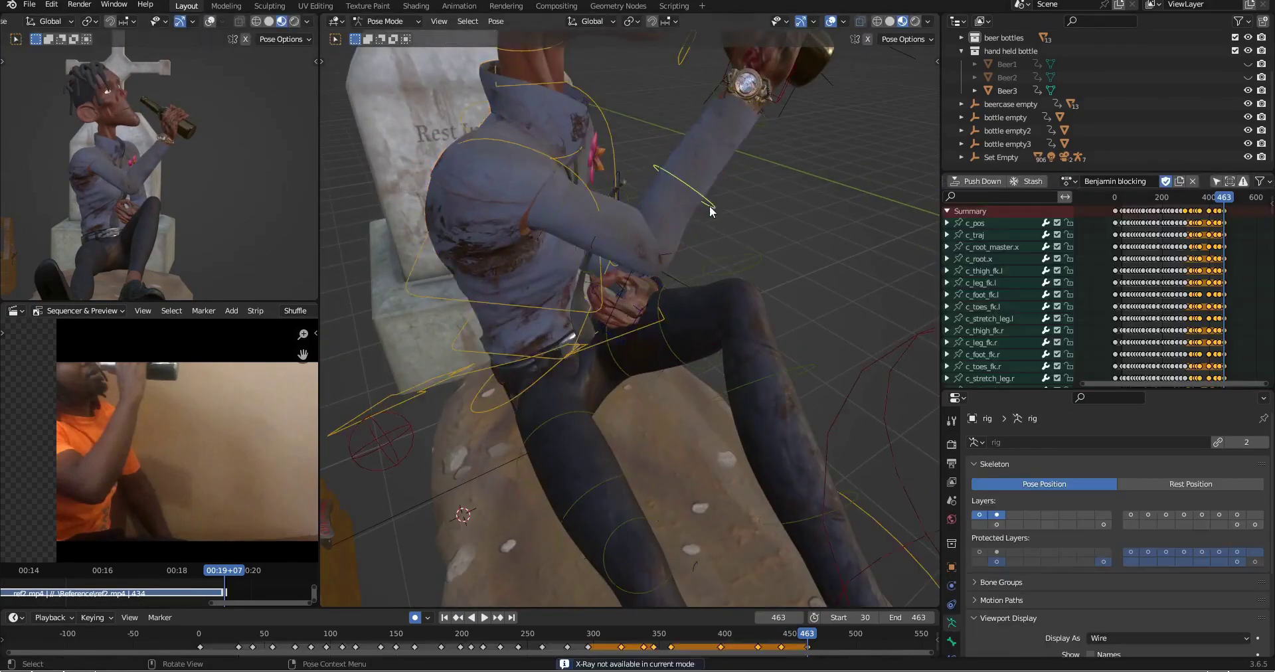
mouse_move(711, 208)
middle_mouse_down()
mouse_move(783, 159)
mouse_move(654, 199)
mouse_move(660, 265)
mouse_move(797, 233)
mouse_move(704, 152)
middle_mouse_up()
left_click(654, 199)
key("g")
left_click(670, 219)
key("ctrl+z")
scroll(697, 146, "up", 3)
left_click_drag(692, 142, 677, 213)
Step: Move the mouth control along its local Y axis by about 0.044 m at frame 463
middle_click_drag(730, 212, 637, 239)
scroll(638, 219, "up", 4)
key("g")
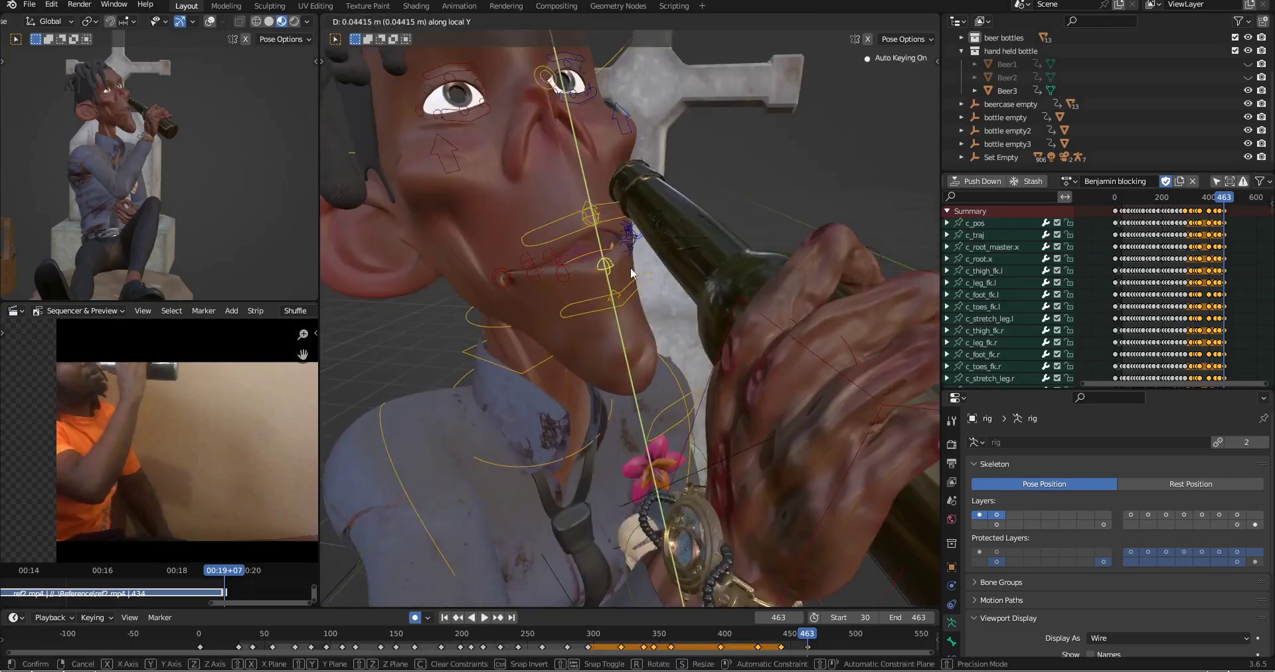
key("g")
left_click(664, 179)
Step: Save the file and move the right hand to fit the bottle neck to the lips at frame 463
middle_click_drag(664, 199, 777, 298)
key("ctrl+s")
key("g")
left_click(774, 257)
key("g")
middle_click_drag(774, 256, 730, 286)
left_click(845, 288)
middle_click_drag(282, 251, 232, 246)
key("g")
left_click(622, 416)
Step: Move the upper-body control along Z and rotate the neck control at frame 463
middle_click_drag(623, 416, 737, 322)
left_click(624, 248)
key("g")
key("z")
left_click(773, 319)
left_click(639, 341)
key("r")
left_click(820, 328)
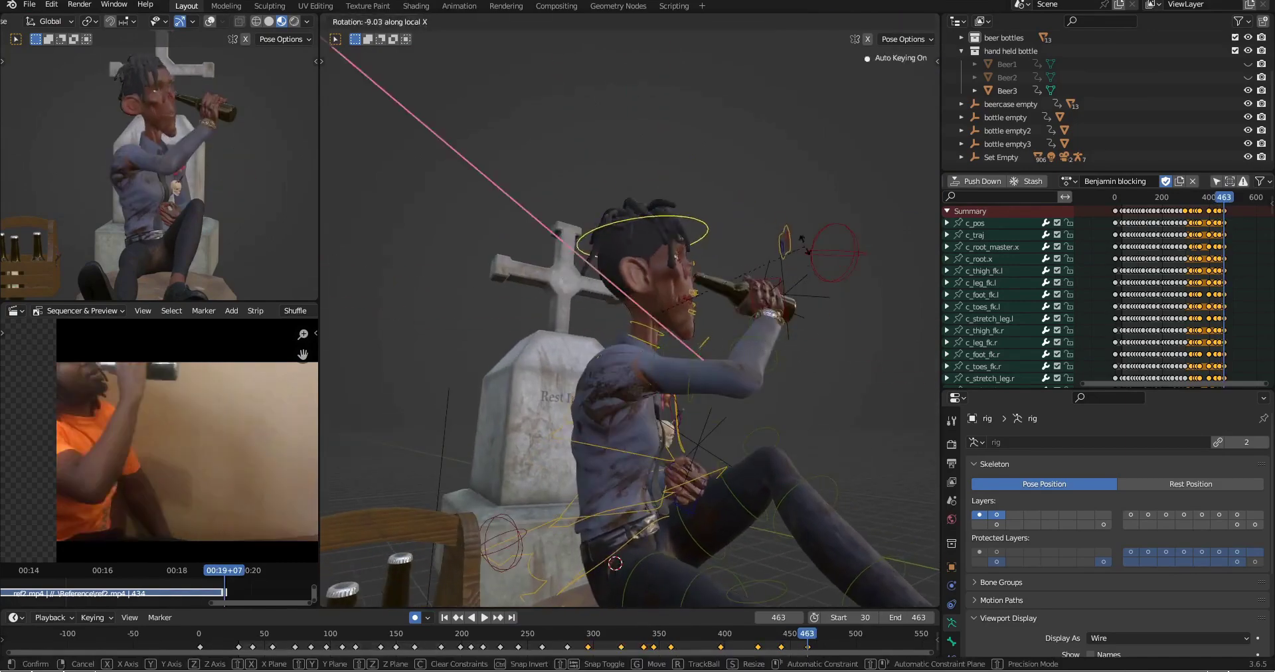
Step: Rotate the head about -9° around its local X axis and refine its tilt at frame 463
left_click(805, 245)
key("r")
middle_click_drag(805, 245, 783, 285)
left_click(631, 233)
key("r")
left_click(807, 332)
Step: Move the right hand about 0.11 m and trackball-rotate it to align the bottle with the mouth at frame 463
key("g")
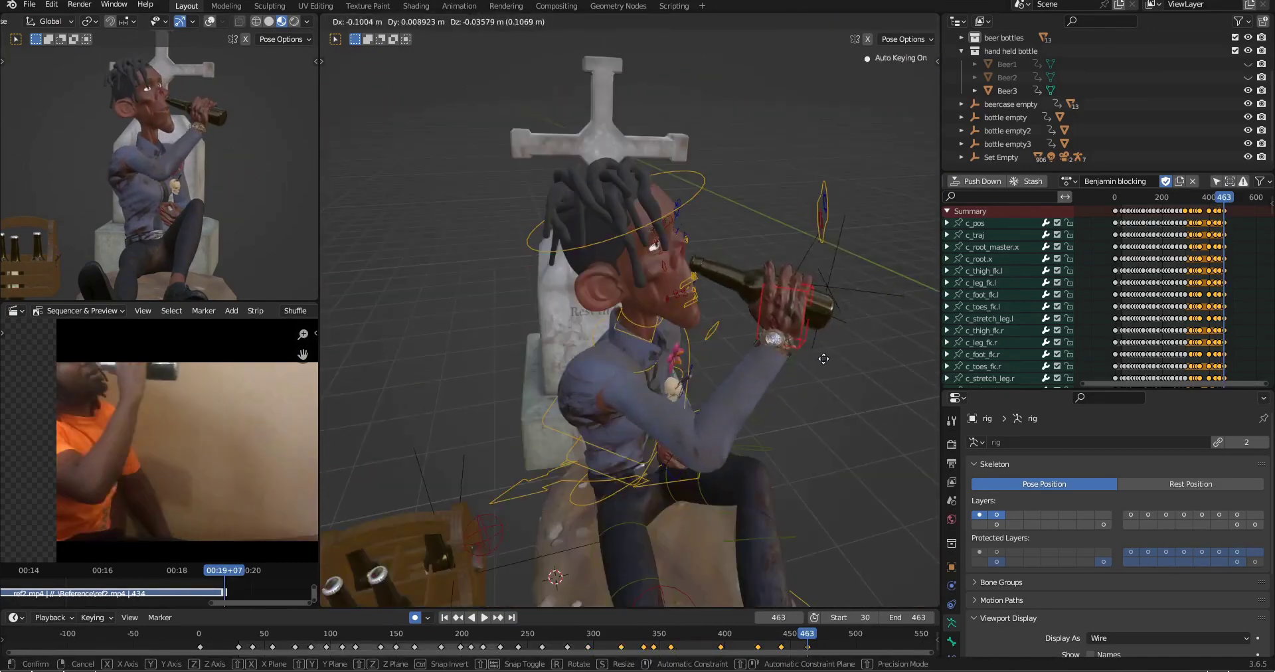
left_click(824, 359)
key("r")
left_click(805, 328)
middle_click_drag(824, 359, 709, 300)
key("r")
key("r")
left_click(729, 306)
Step: Return to frame 73 and rotate the upper-torso control to refine the seated pose
key("Down")
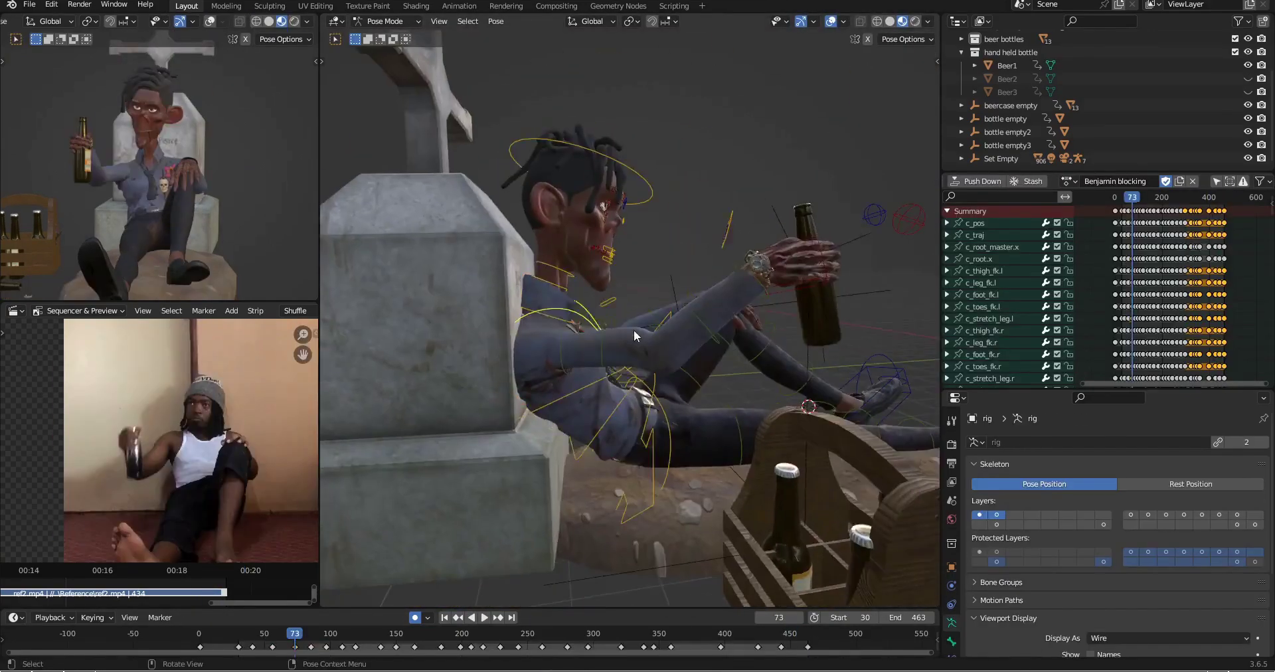
middle_click_drag(634, 329, 722, 396)
key("r")
left_click(724, 199)
key("r")
left_click(730, 215)
Step: Go to frame 56 and rotate the torso control in the drinking pose
key("Down")
key("r")
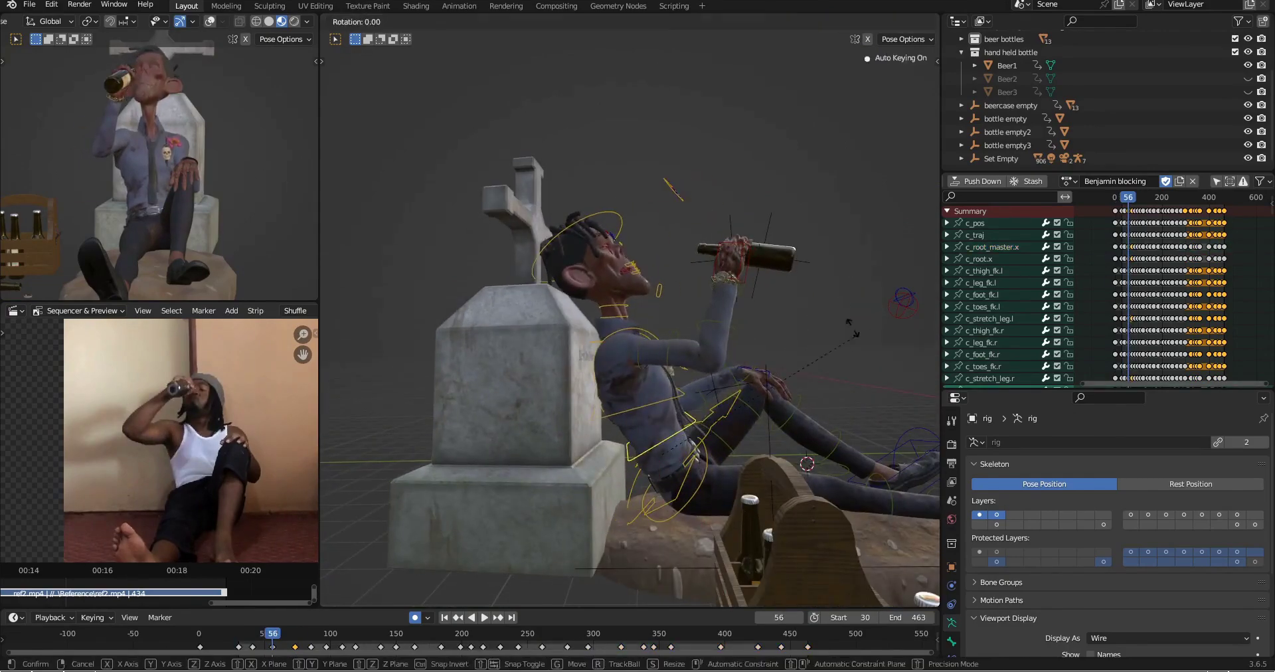
left_click_drag(285, 639, 272, 640)
key("r")
middle_click_drag(783, 476, 548, 354)
Step: Compare frames 41 and 56 and rotate the root master control around the X axis at frame 41
key("Down")
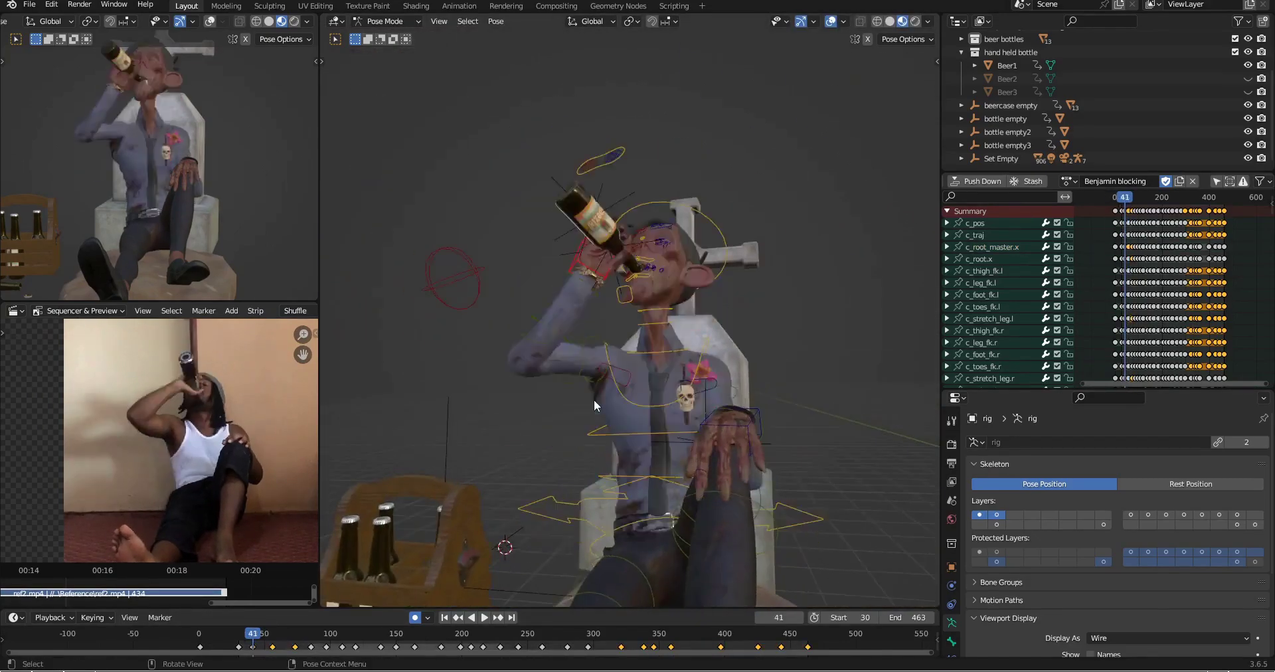
key("Up")
middle_click_drag(593, 400, 843, 318)
key("Up")
key("Down")
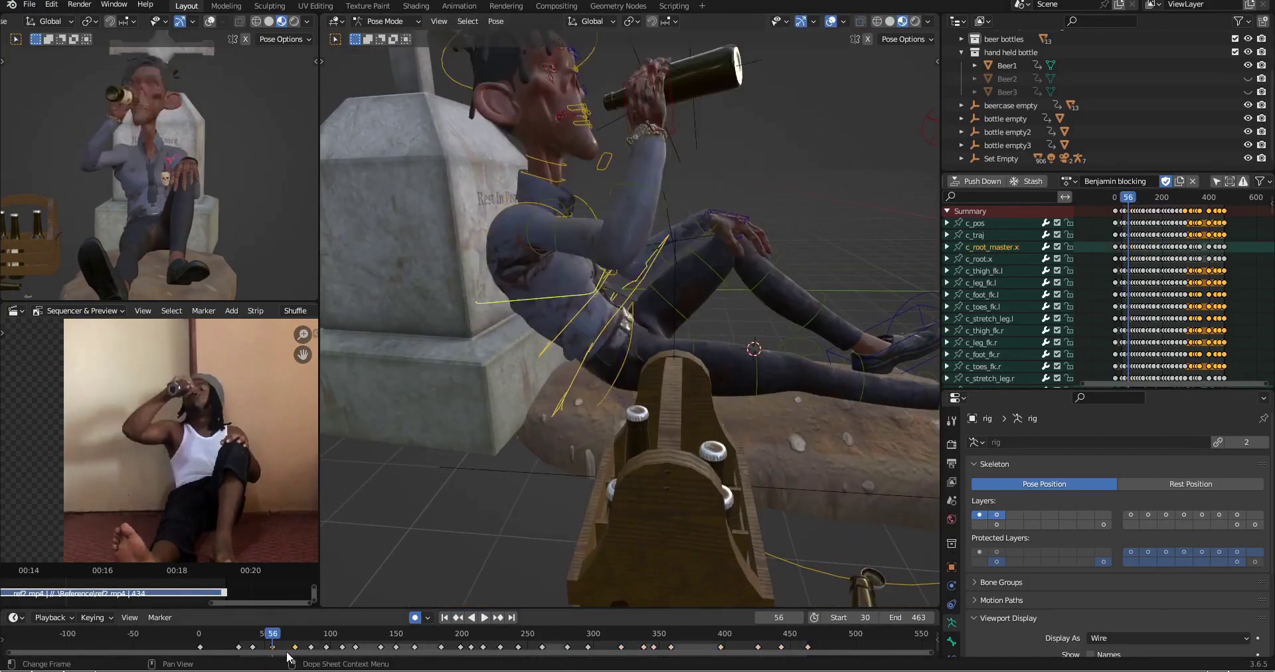
key("Down")
middle_click_drag(620, 263, 744, 279)
key("r")
key("x")
left_click(748, 286)
Step: Trackball-rotate the c_root.x hip control at frame 41 and refine it against the neighbouring drinking poses
left_click(619, 388)
key("r")
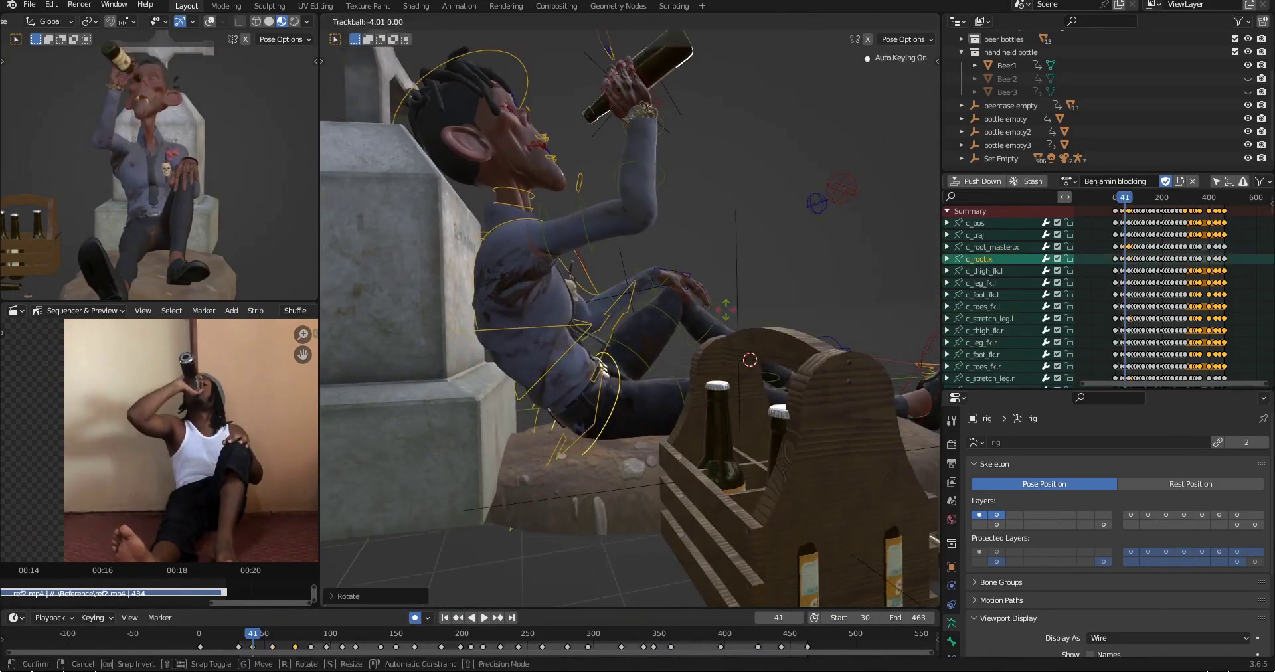
left_click(742, 344)
key("Up")
key("Up")
key("Down")
key("r")
key("Down")
middle_click_drag(797, 325, 761, 326)
left_click(678, 353)
Step: Move the right hand control to realign the bottle with the mouth in the early drinking pose
key("Down")
key("Up")
key("Up")
key("Down")
middle_click_drag(631, 317, 614, 364)
key("g")
left_click(717, 273)
key("g")
left_click(689, 276)
Step: Rotate the right hand control at frame 41 and check it against the drinking pose at frame 56
scroll(689, 275, "down", 10)
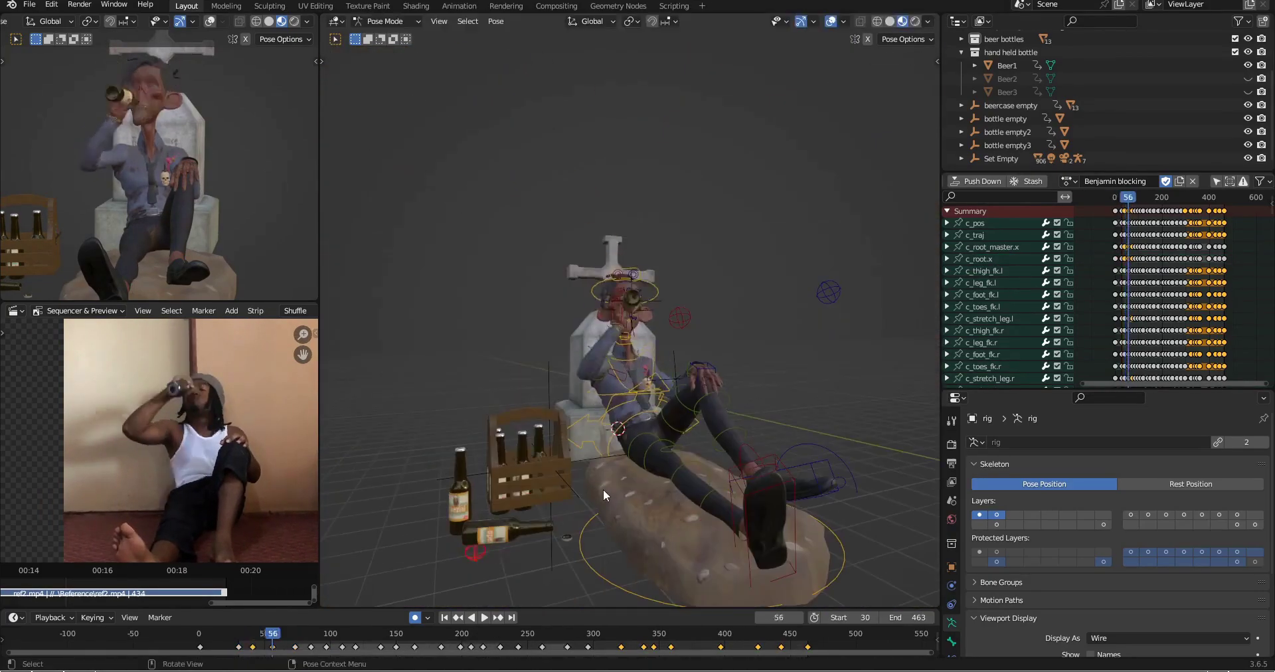
key("Down")
middle_click_drag(603, 489, 677, 283)
left_click(677, 283)
key("r")
left_click(768, 304)
key("Up")
right_click(761, 314)
middle_click_drag(768, 304, 665, 407)
left_click(760, 313)
Step: Copy the body pose from frame 41 and paste it at frame 30
key("Down")
key("a")
key("ctrl+c")
key("Down")
key("ctrl+v")
scroll(723, 359, "up", 4)
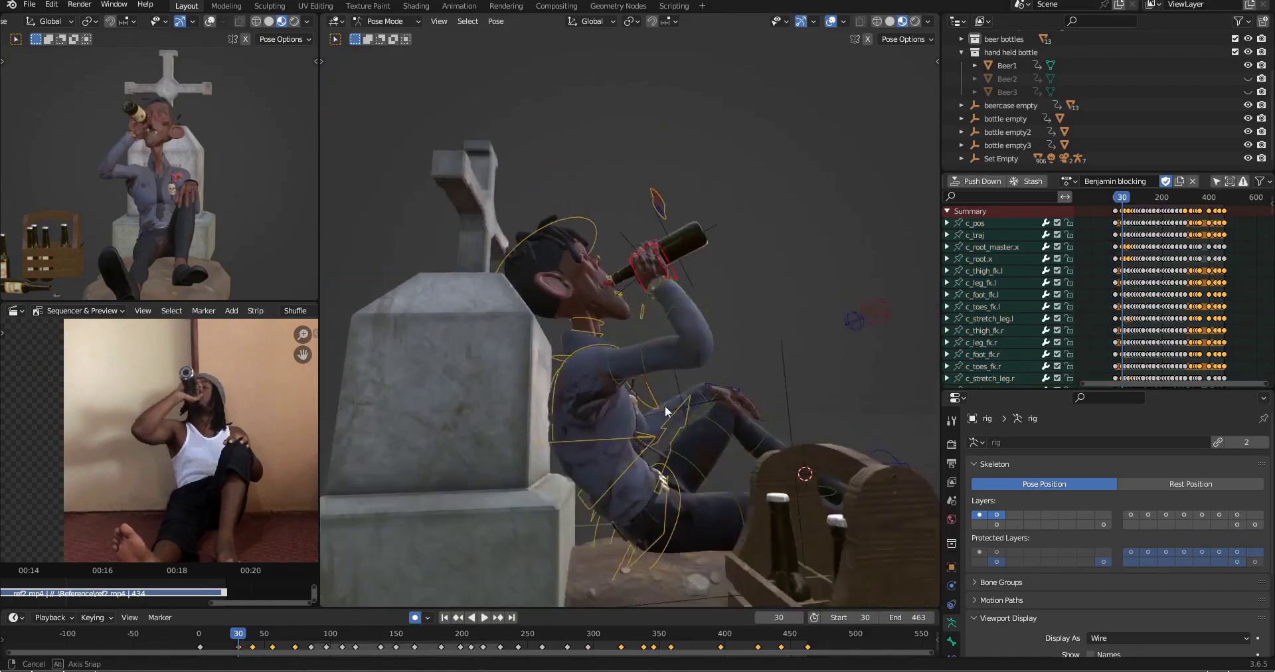
key("Down")
key("Down")
key("Up")
key("Up")
key("Down")
key("ctrl+v")
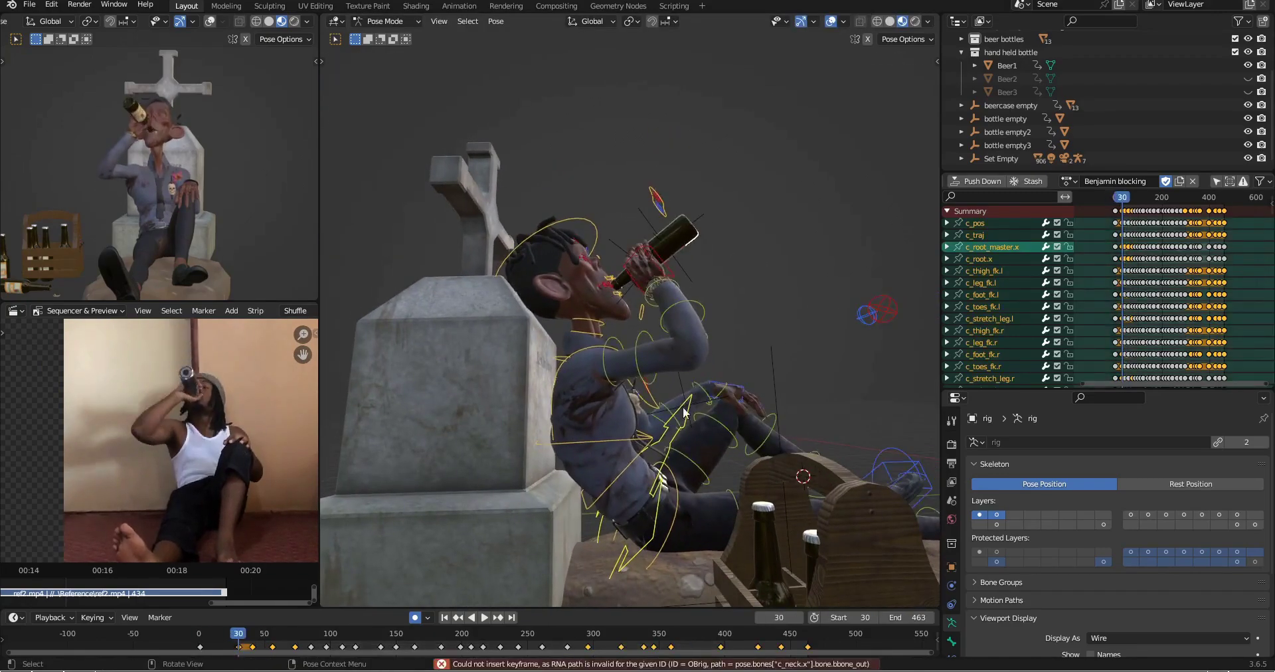
Step: Rotate the right hand control and move it along the Z axis to bring the bottle back to the mouth at frame 30
scroll(750, 372, "up", 3)
left_click(690, 265)
key("r")
key("g")
key("z")
left_click(748, 280)
Step: Compare the adjacent drinking pose, rotate the right hand again and fine-tune its height along the Z axis
key("Up")
middle_click_drag(749, 281, 758, 334)
key("Down")
key("r")
left_click(723, 249)
key("g")
key("z")
left_click(829, 227)
scroll(160, 146, "up", 4)
scroll(758, 334, "down", 4)
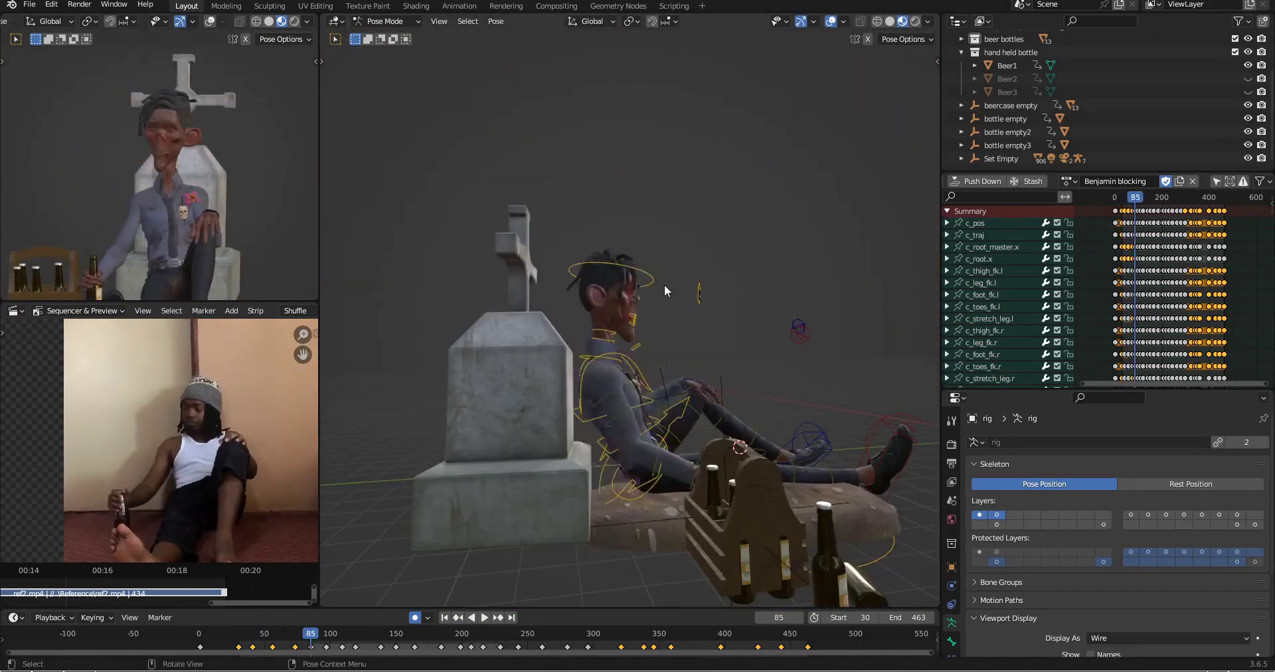
Step: Rotate the torso control to refine the seated pose around frames 73 and 85
key("Down")
key("Down")
middle_click_drag(613, 391, 896, 419)
right_click(759, 396)
left_click(759, 395)
key("Up")
key("Up")
key("r")
left_click(796, 372)
middle_click_drag(797, 372, 657, 372)
scroll(293, 274, "up", 3)
key("Down")
middle_click_drag(797, 332, 597, 246)
key("Up")
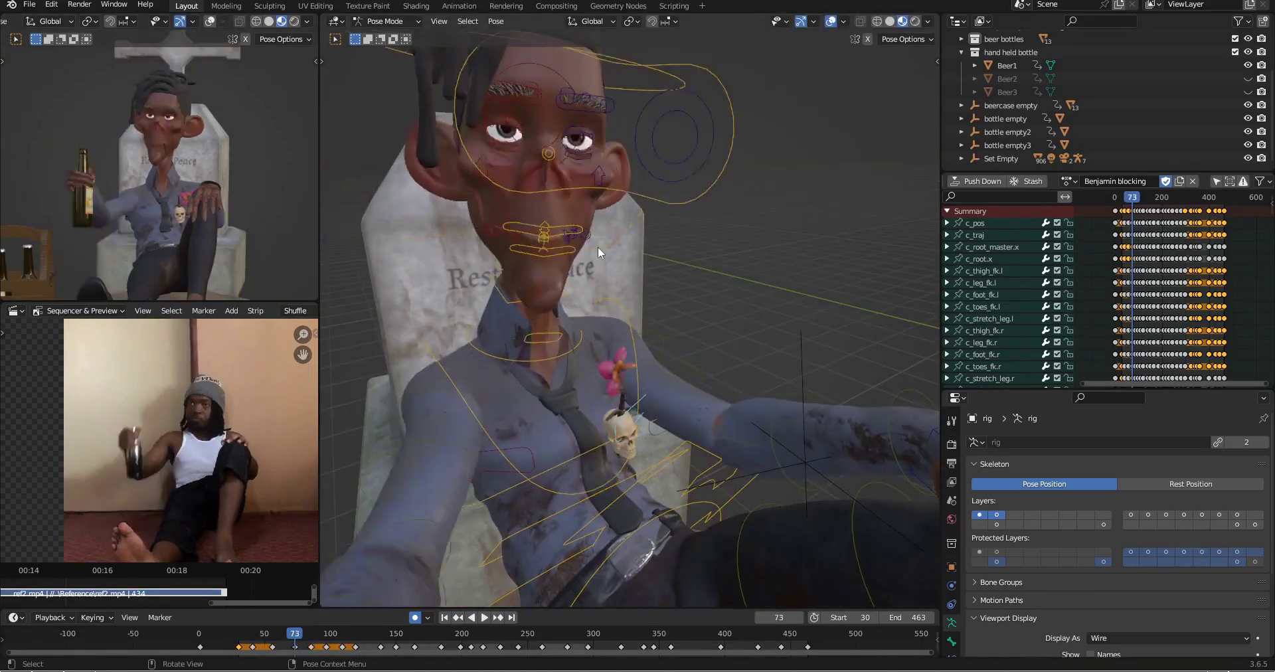
Step: Rotate the head and neck controls to adjust the head's direction around frames 73 and 85
key("r")
left_click(789, 243)
left_click(546, 356)
key("Down")
key("r")
left_click(774, 276)
scroll(233, 174, "down", 1)
key("Up")
middle_click_drag(655, 173, 656, 267, "shift")
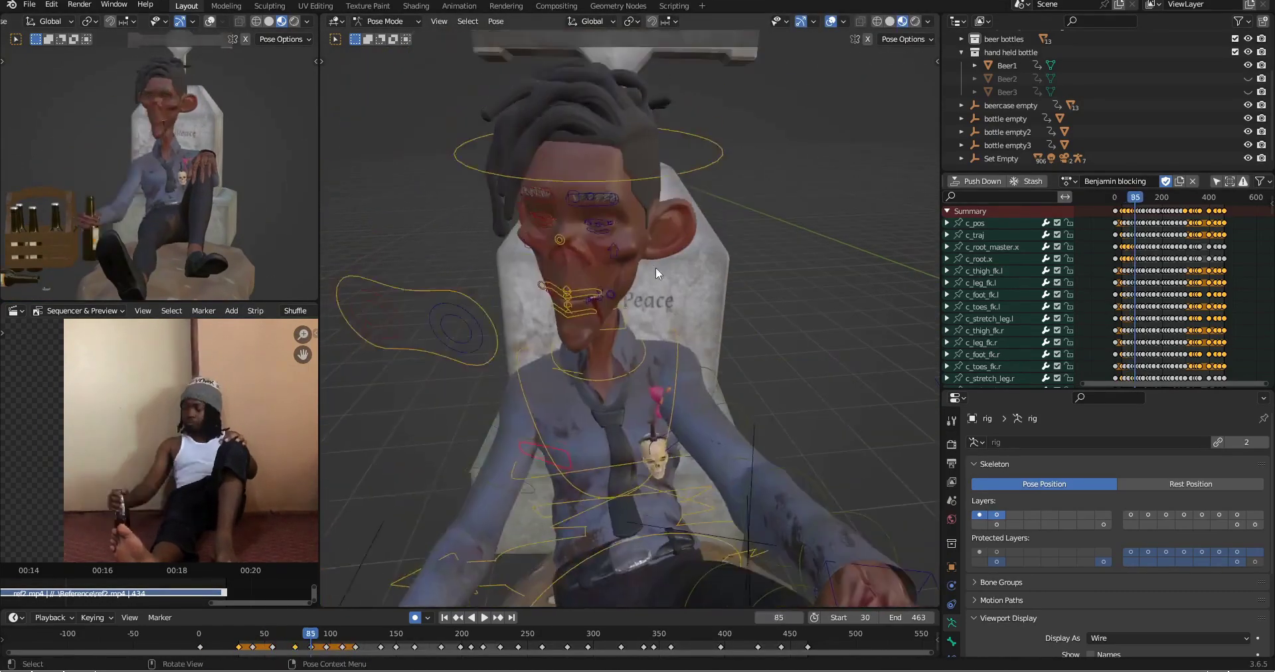
Step: Select the c_stretch_leg.r control at frame 85 and copy its pose
middle_click_drag(814, 199, 763, 219)
left_click(790, 341)
key("ctrl+c")
key("Up")
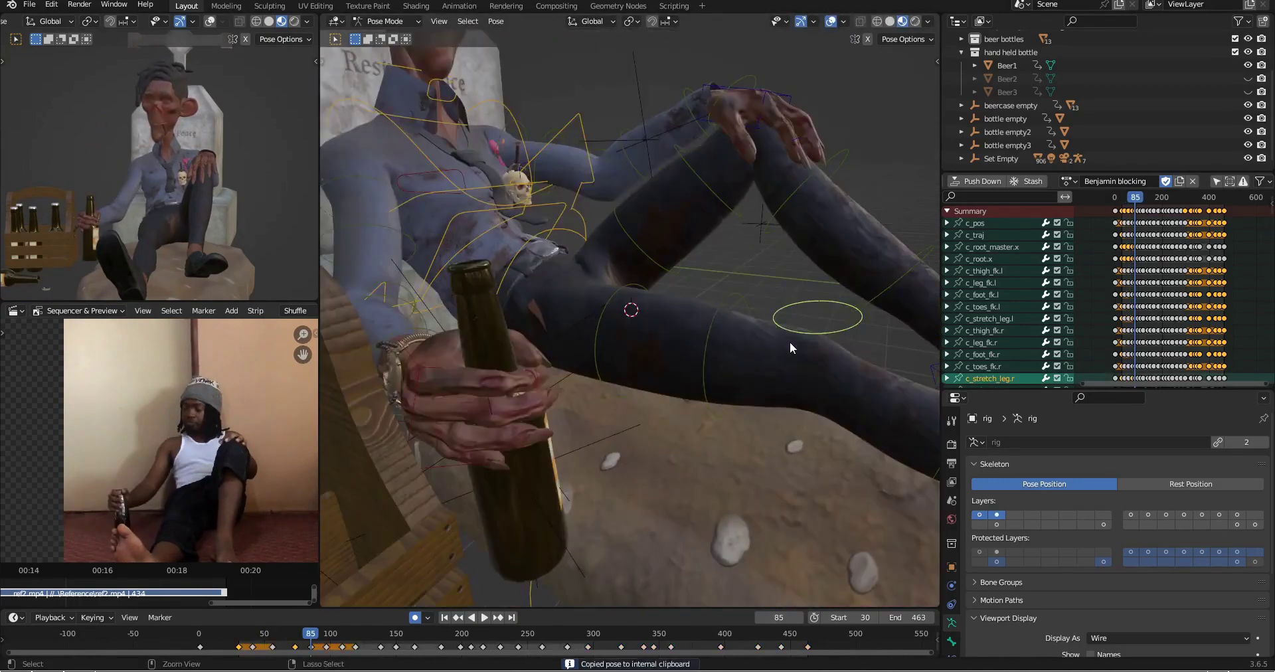
Step: Examine the legs through the key frames following frame 85 and return to the starting pose
middle_click_drag(790, 341, 571, 265)
key("Up")
key("Up")
key("Up")
key("Up")
key("Up")
key("Up")
key("Up")
key("Up")
scroll(751, 306, "up", 4)
key("Down")
key("Down")
key("Down")
key("Down")
key("Down")
key("Down")
key("Down")
key("Down")
Step: Add a second leg control to the selection, copy its pose and paste it onto the next six key frames
left_click(662, 308, "shift")
key("ctrl+c")
key("Up")
key("ctrl+v")
key("Up")
key("ctrl+v")
key("Up")
key("ctrl+v")
key("Up")
key("ctrl+v")
key("Up")
key("ctrl+v")
key("Up")
key("ctrl+v")
key("Up")
Step: Step back through the pasted key frames to check the leg and save the file
key("Down")
key("Down")
key("Down")
key("Down")
key("Down")
key("Down")
key("Down")
key("Down")
key("ctrl+s")
Step: Rotate the head control c_head.x at frame 97
left_click(697, 217)
key("Up")
key("Up")
scroll(1110, 267, "up", 2)
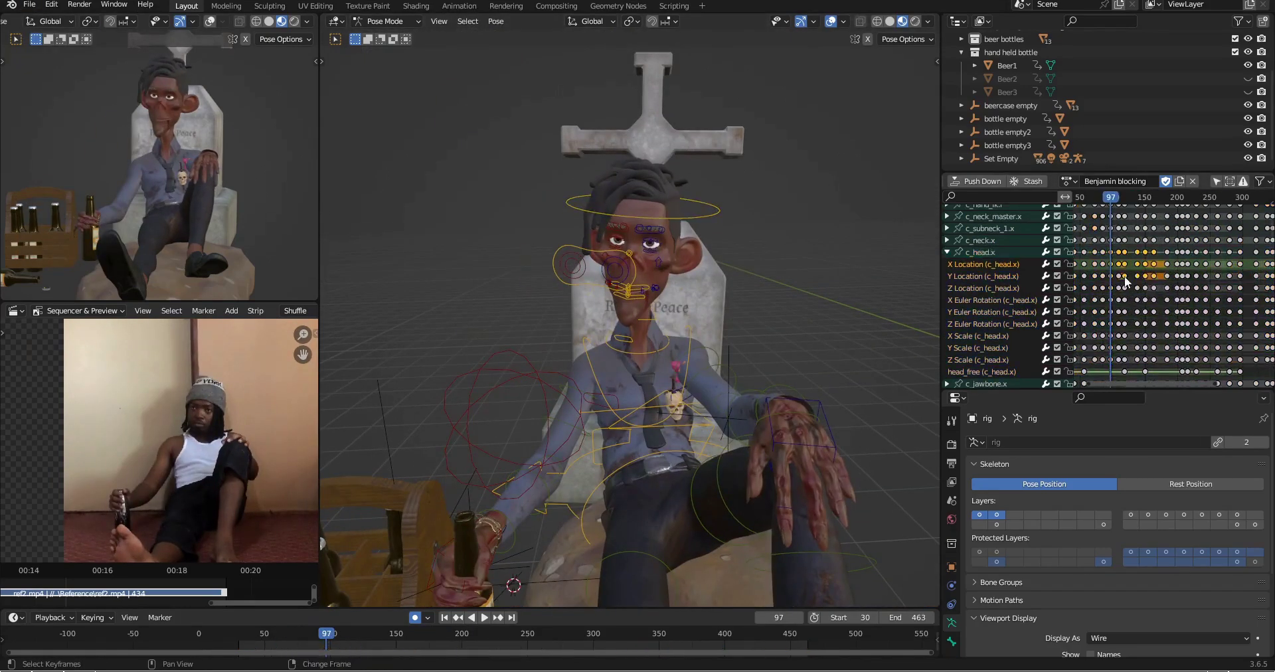
key("r")
left_click(707, 248)
Step: Copy the waist control's pose at frame 97 and paste it at frame 109
key("Down")
left_click(599, 408)
key("ctrl+c")
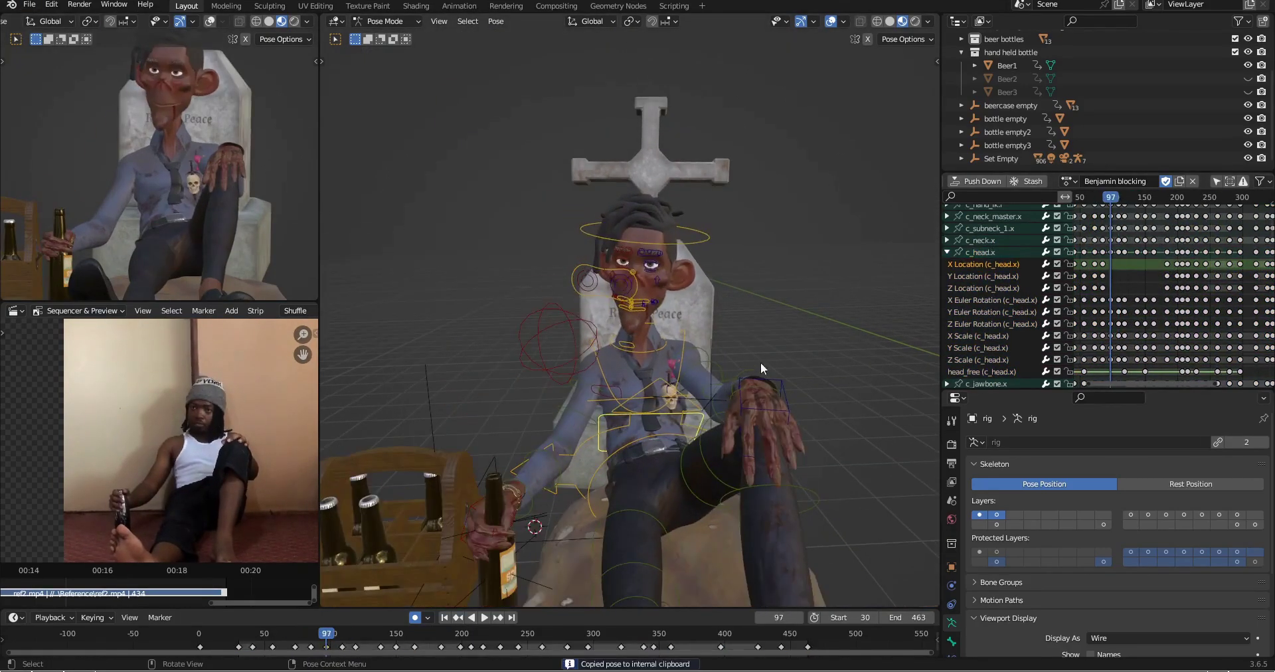
key("Up")
key("ctrl+v")
Step: Rotate the waist control at frame 109 and trackball-rotate the head control to tilt the head
middle_click_drag(760, 361, 826, 327)
key("r")
middle_click_drag(738, 341, 604, 328)
left_click(697, 252)
key("r")
key("r")
left_click(737, 256)
key("r")
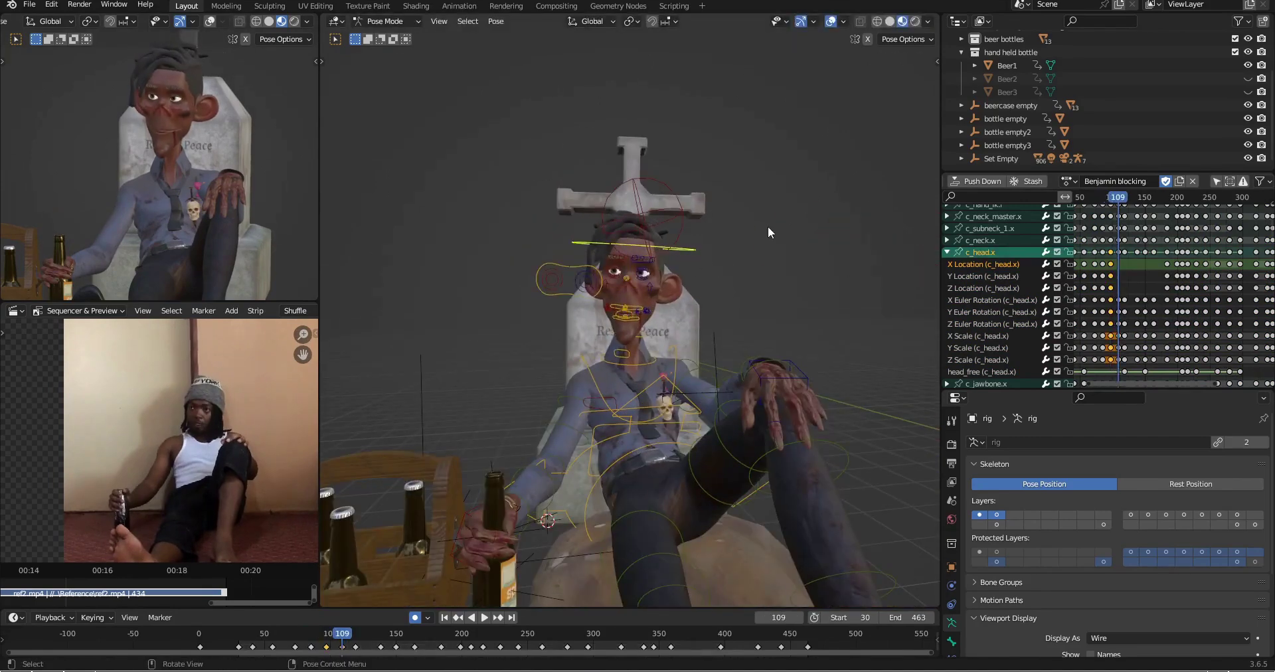
Step: Advance through the following key frames to the seated pose at frame 164
key("Up")
key("Up")
key("Up")
key("Up")
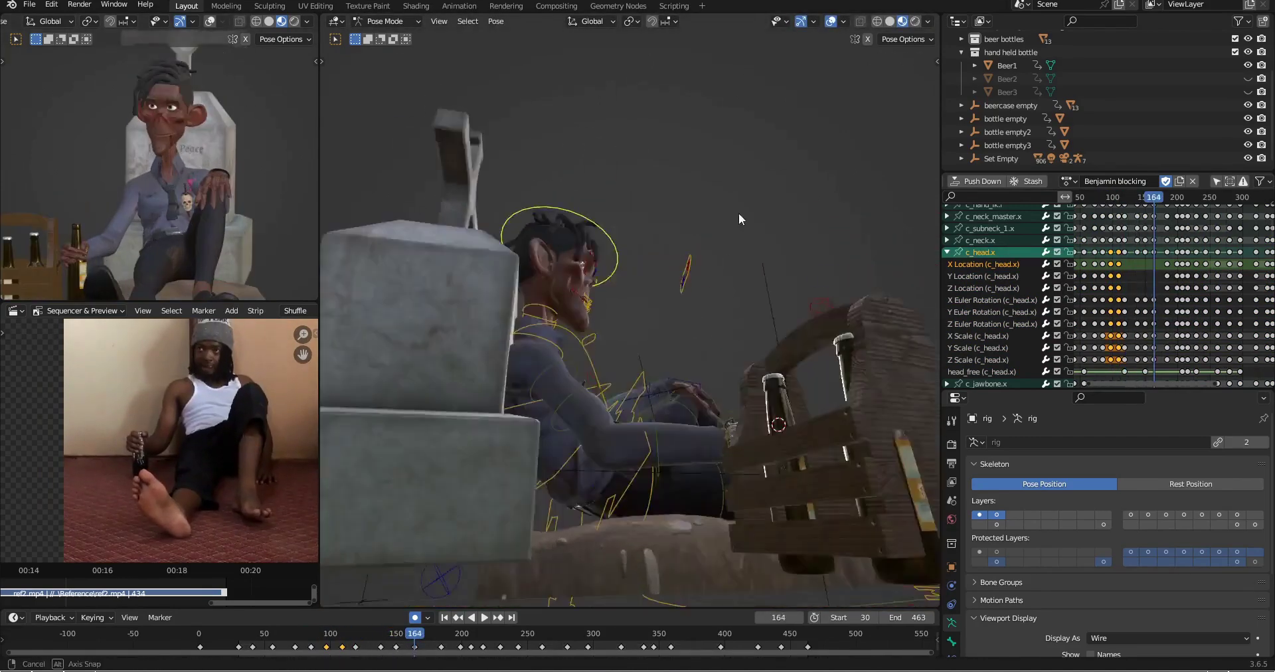